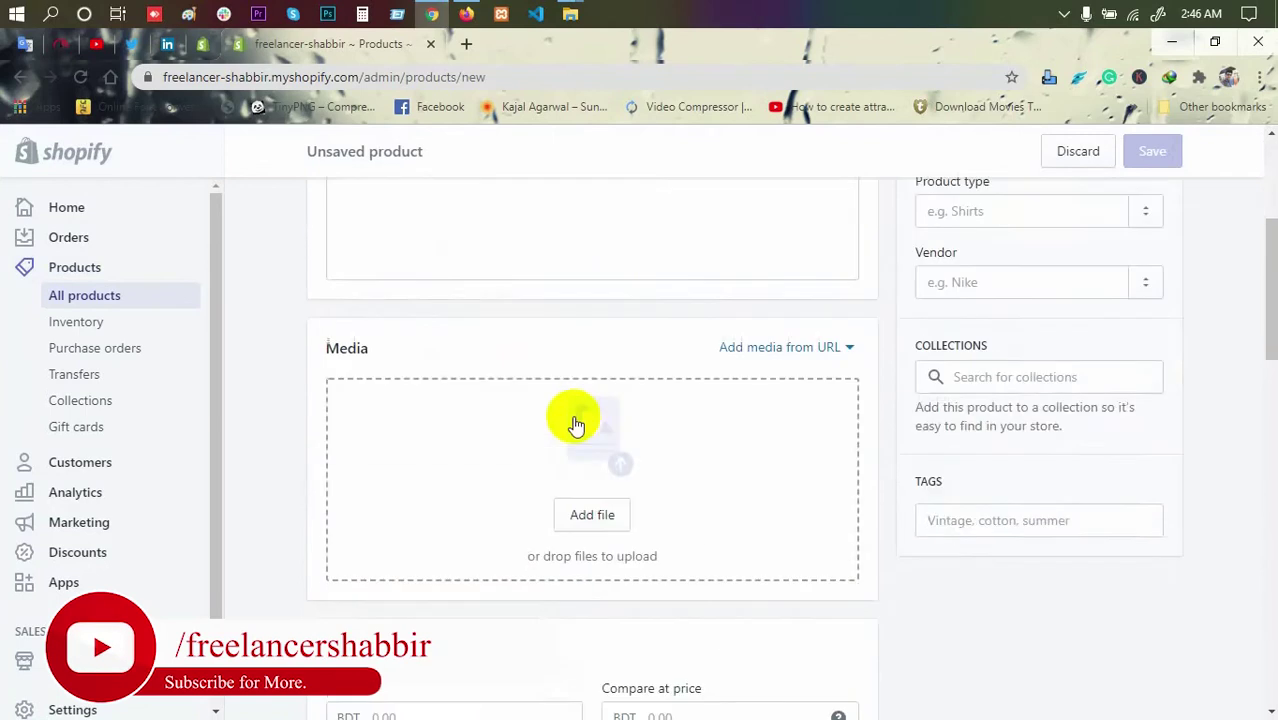
Step: Enter "Panjabi" as the title of the new product
{"action": "scroll", "coordinate": [571, 422], "scroll_direction": "up", "scroll_amount": 3}
{"action": "left_click", "coordinate": [490, 343]}
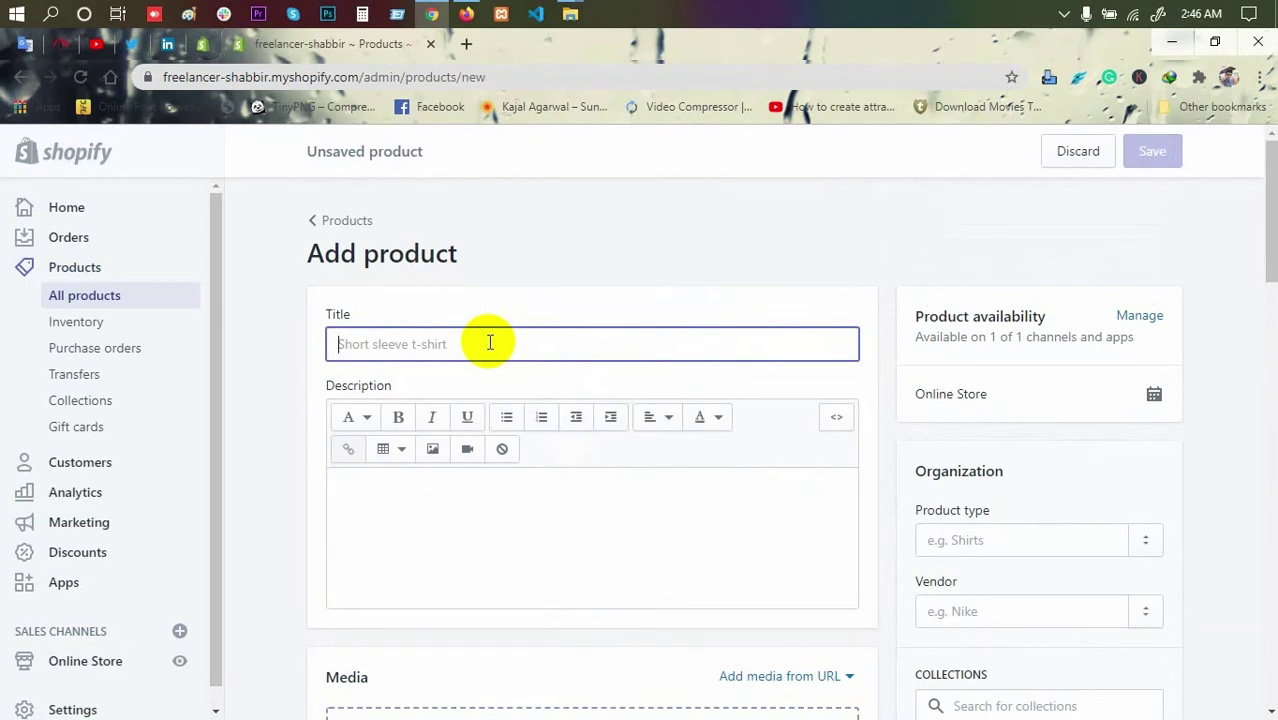
{"action": "type", "text": "Panjabi"}
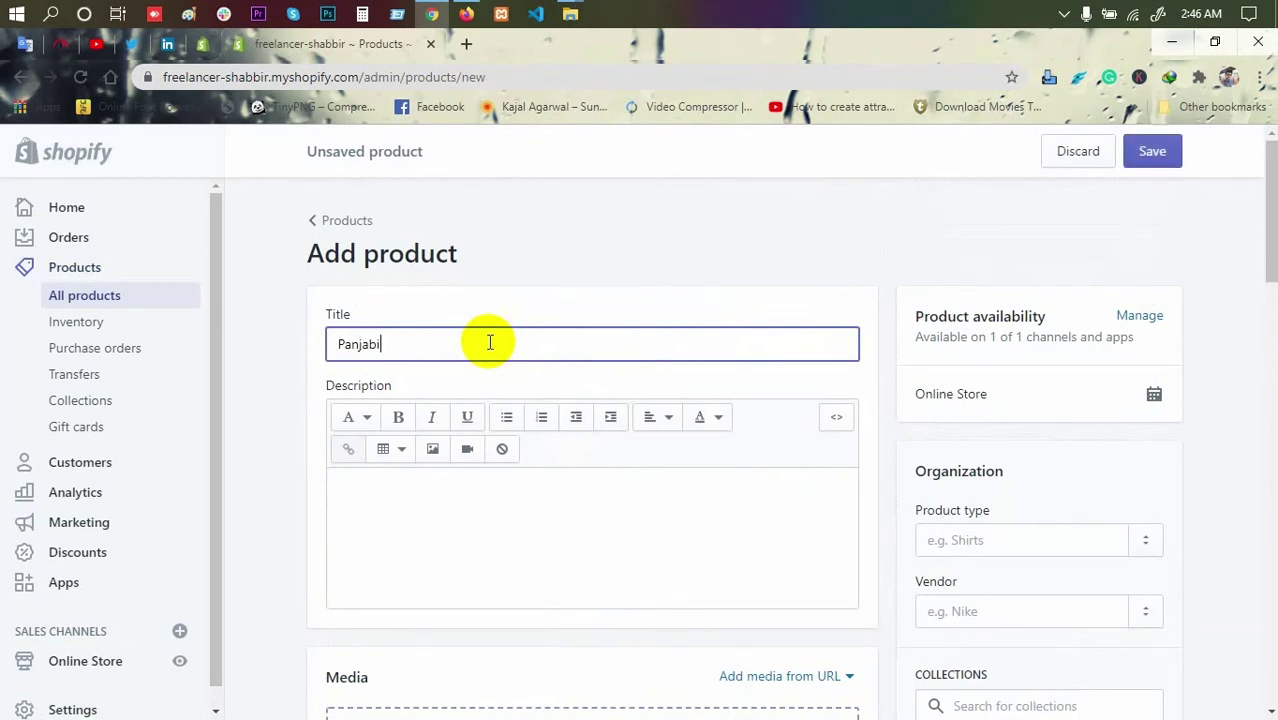
Step: Write the product description "This is valo maner Panjabi. Eta gaye diye apni biye soho deting o korte parben."
{"action": "scroll", "coordinate": [596, 517], "scroll_direction": "down", "scroll_amount": 1}
{"action": "left_click", "coordinate": [471, 399]}
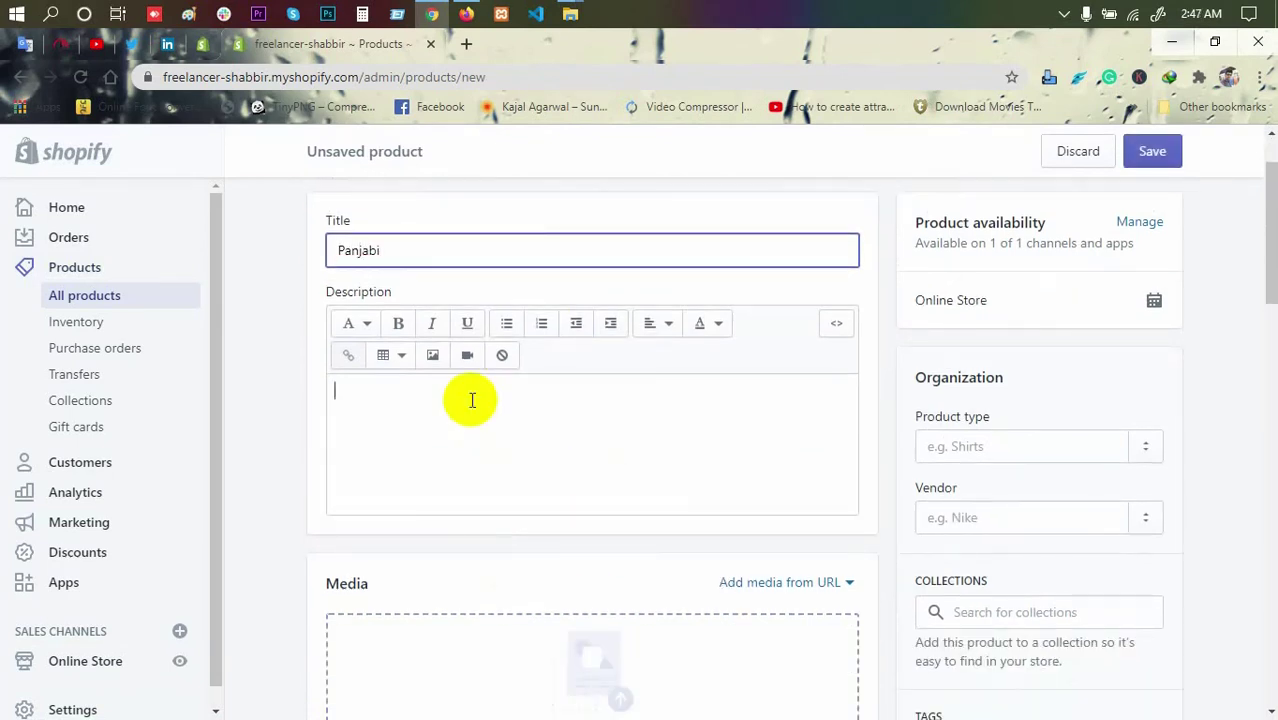
{"action": "type", "text": "This "}
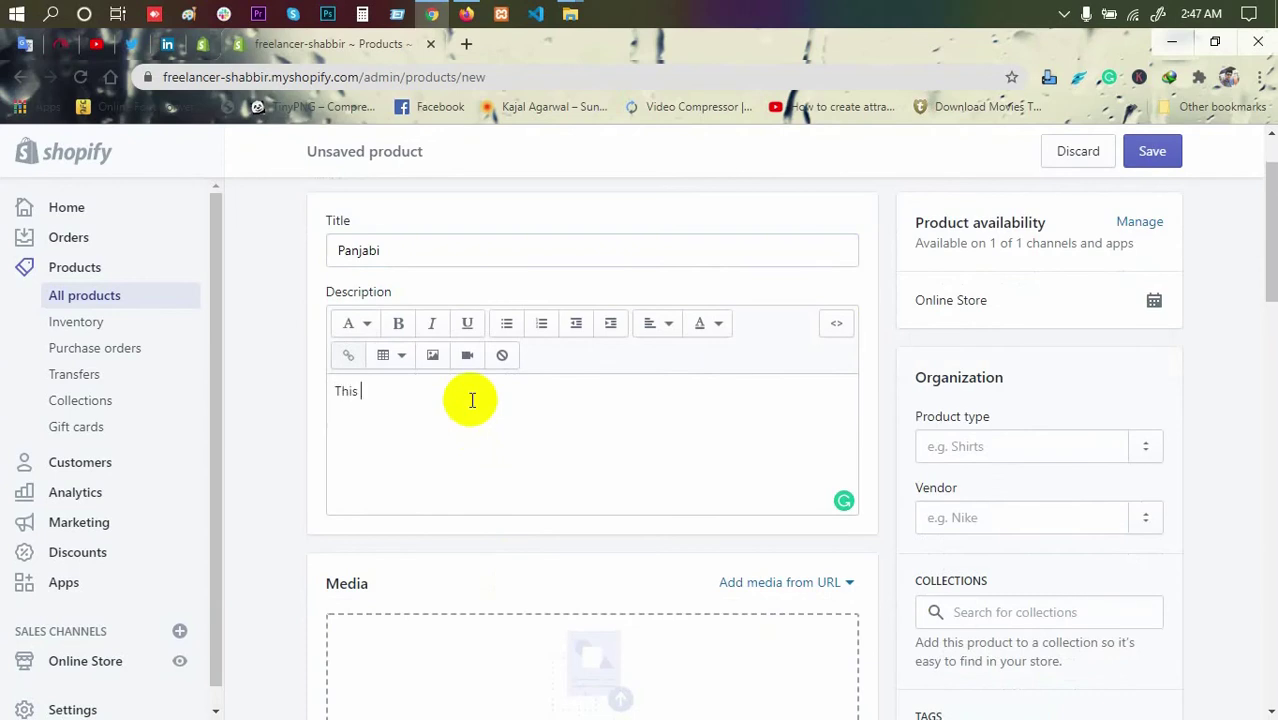
{"action": "type", "text": "is valo maner"}
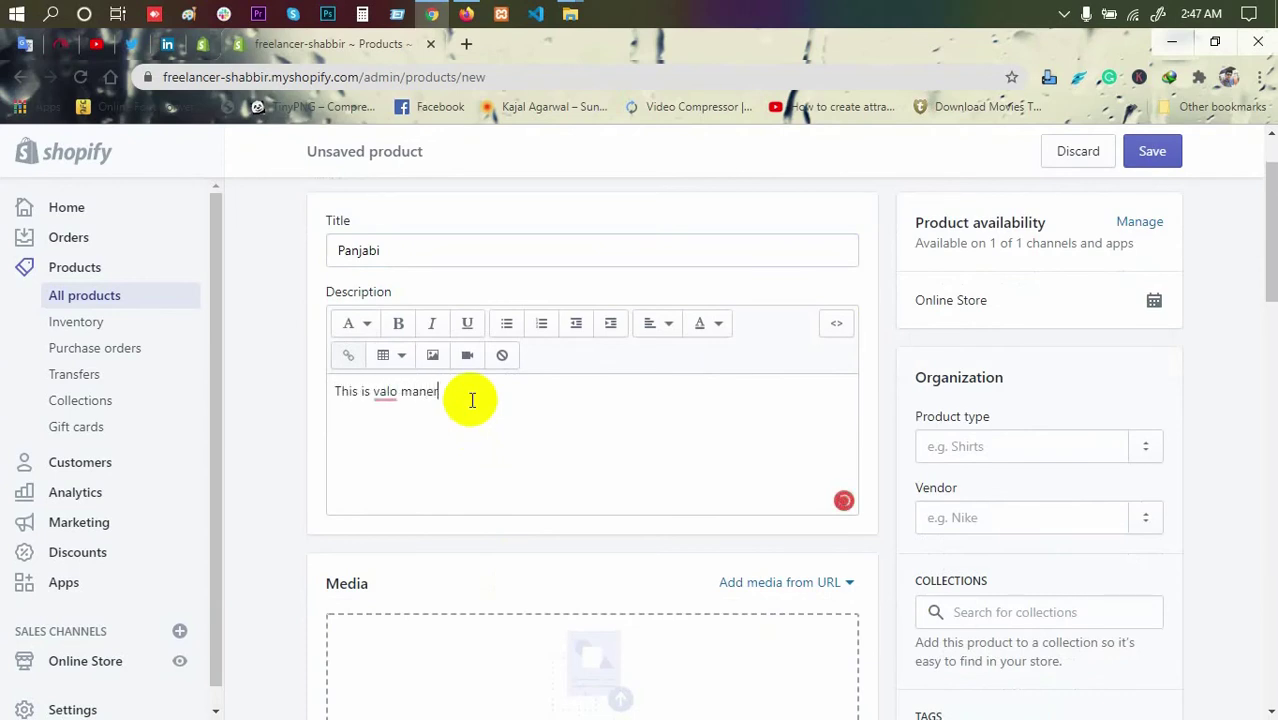
{"action": "type", "text": " Panjabi. Eta gaye diye apni "}
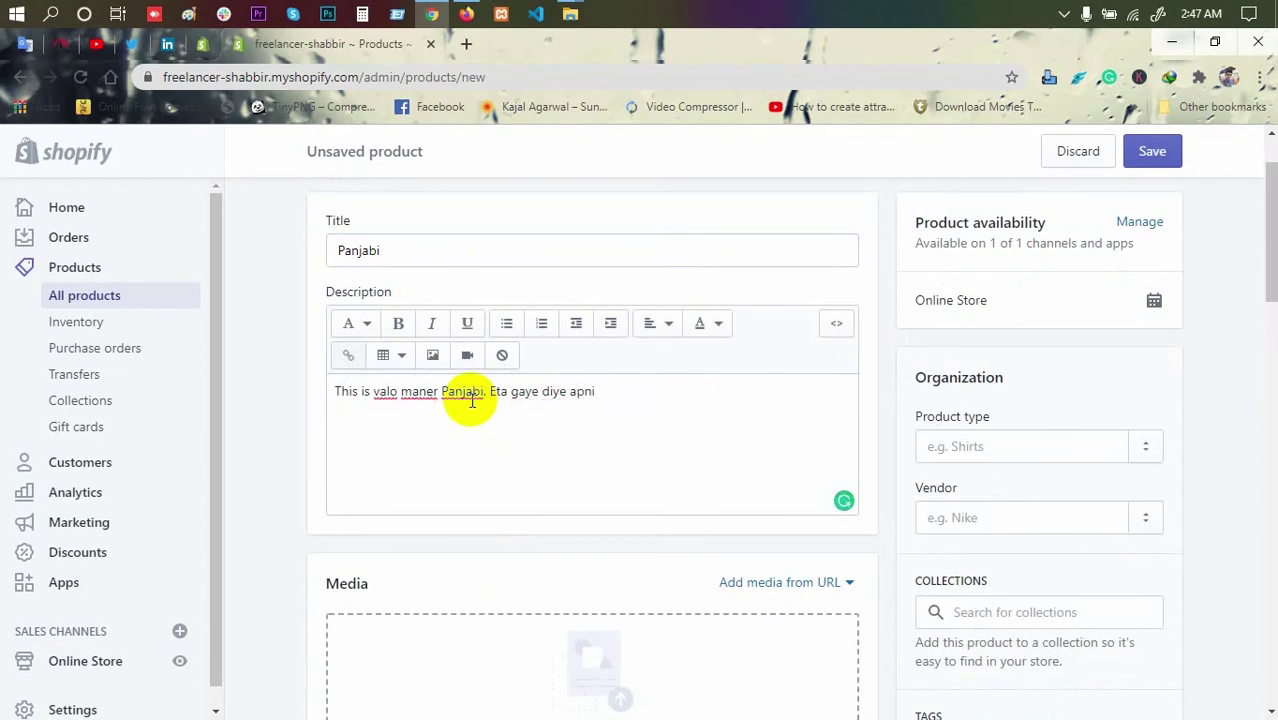
{"action": "type", "text": "biye soho oe"}
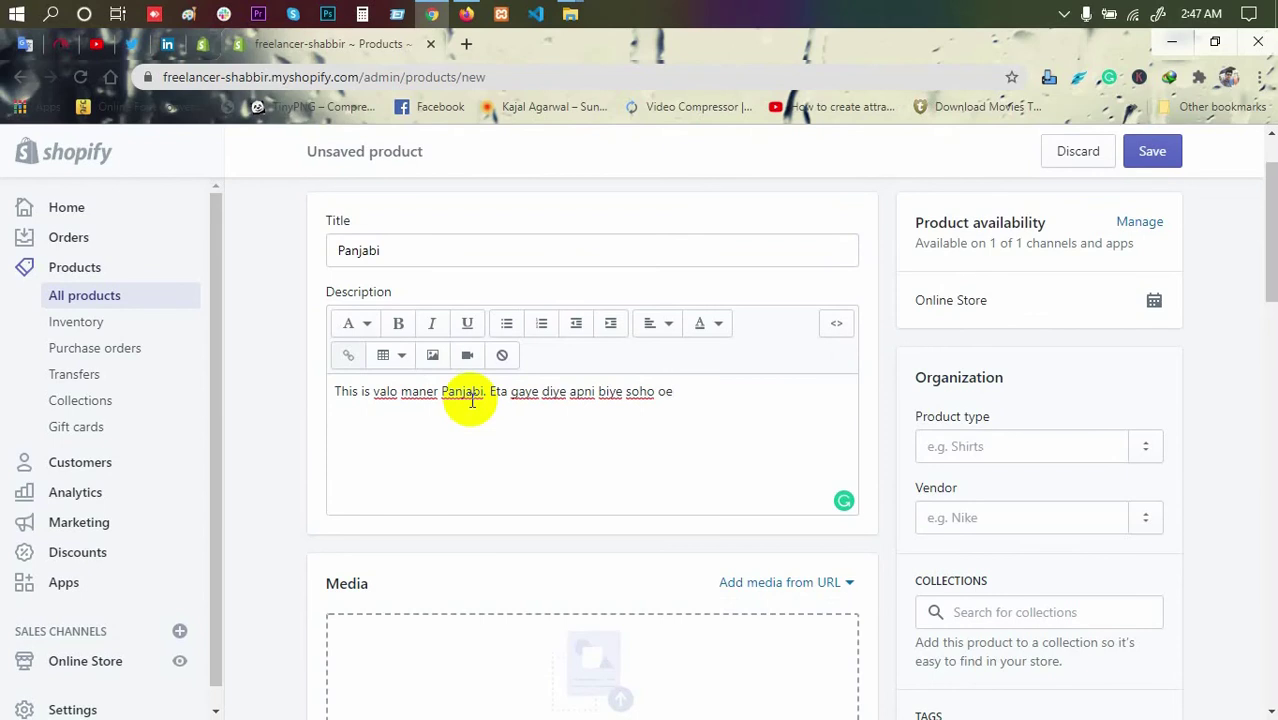
{"action": "key", "text": "BackSpace"}
{"action": "key", "text": "BackSpace"}
{"action": "type", "text": "det"}
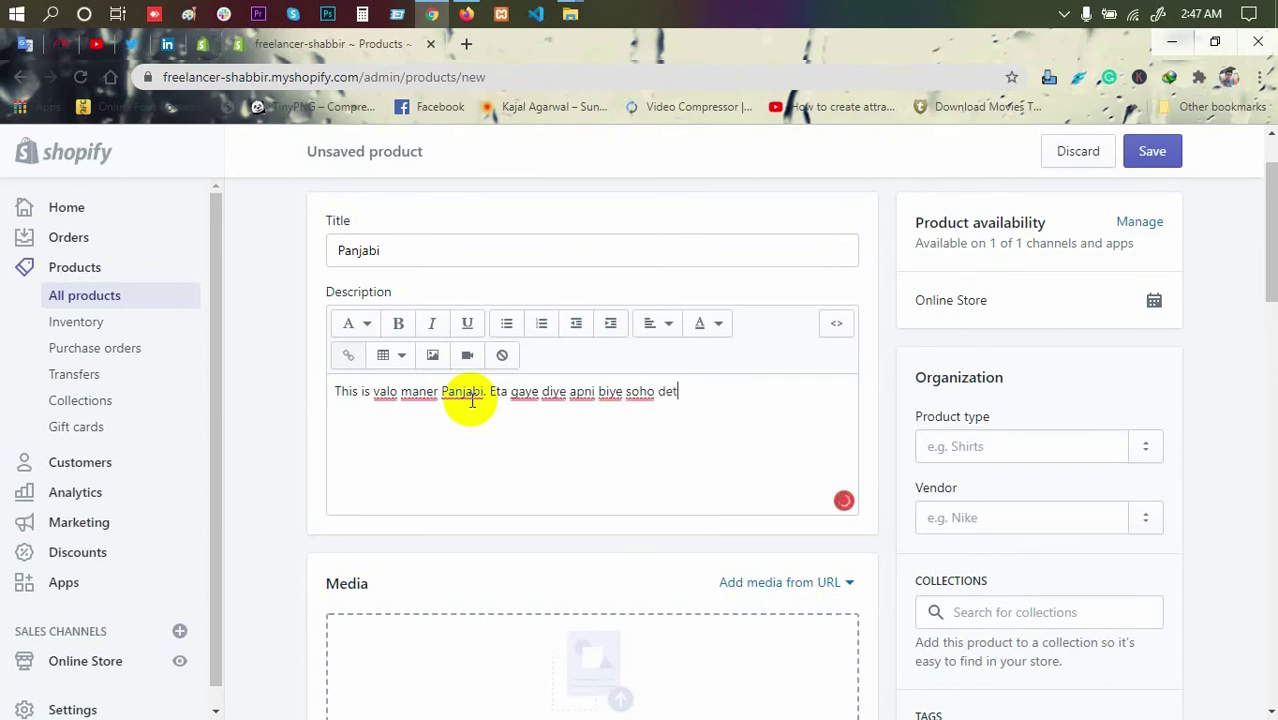
{"action": "type", "text": "ing o korte"}
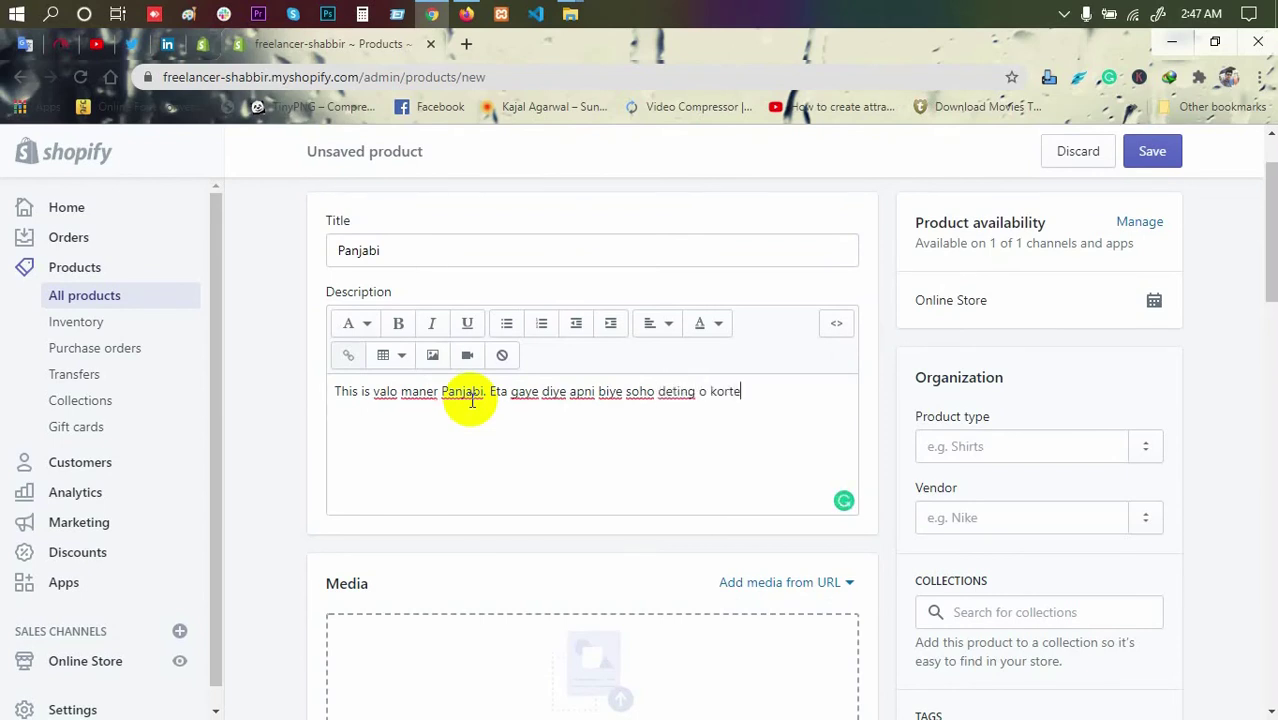
{"action": "type", "text": " parben."}
{"action": "scroll", "coordinate": [456, 486], "scroll_direction": "down", "scroll_amount": 6}
{"action": "scroll", "coordinate": [600, 330], "scroll_direction": "up", "scroll_amount": 3}
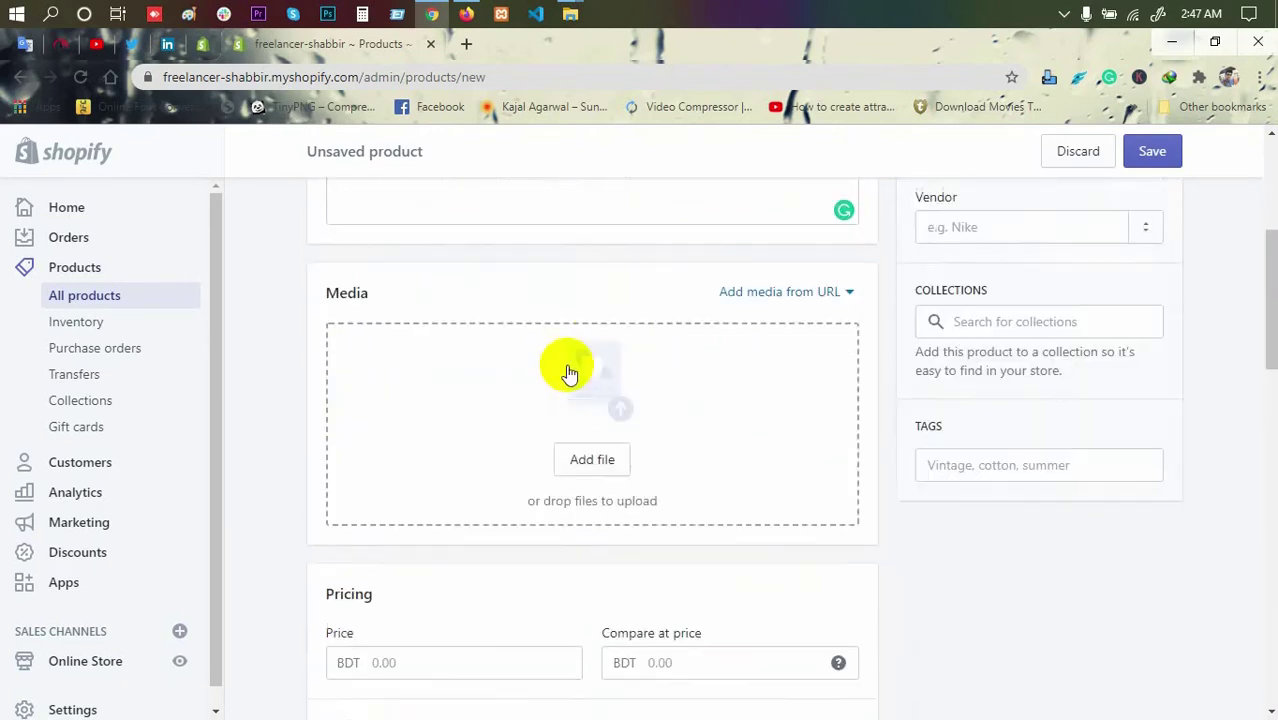
{"action": "left_click", "coordinate": [584, 465]}
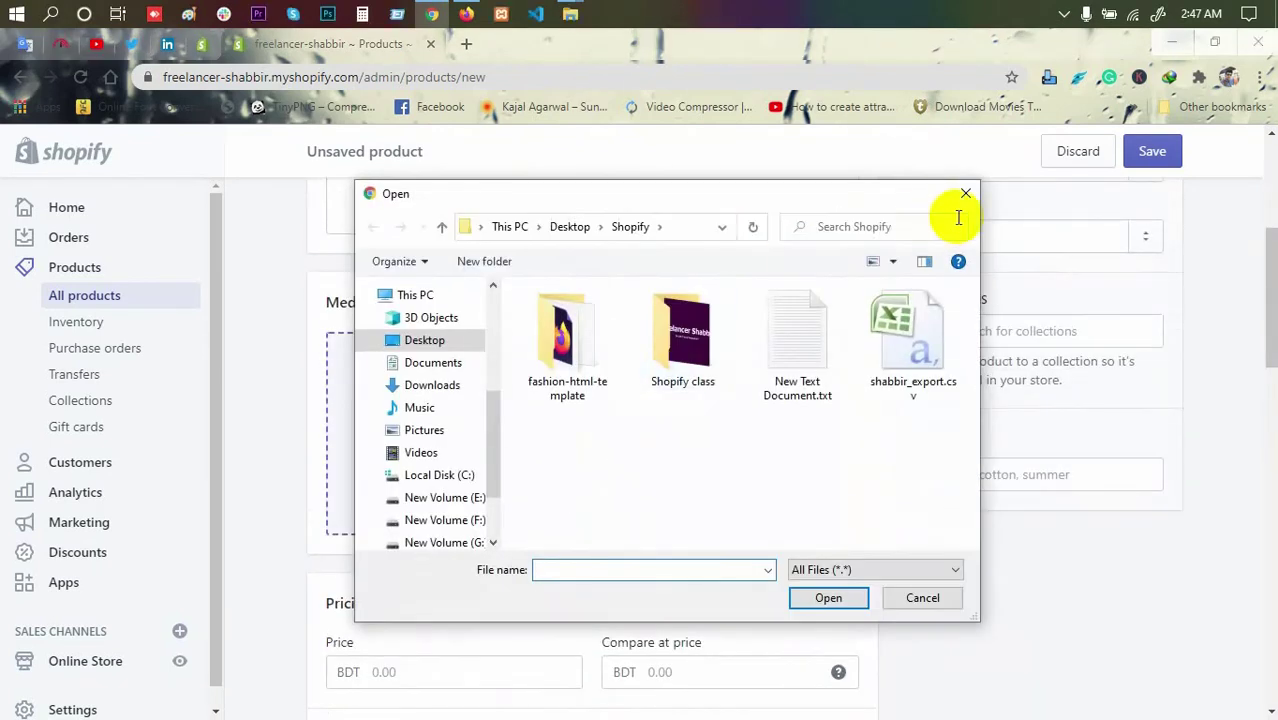
{"action": "left_click", "coordinate": [965, 194]}
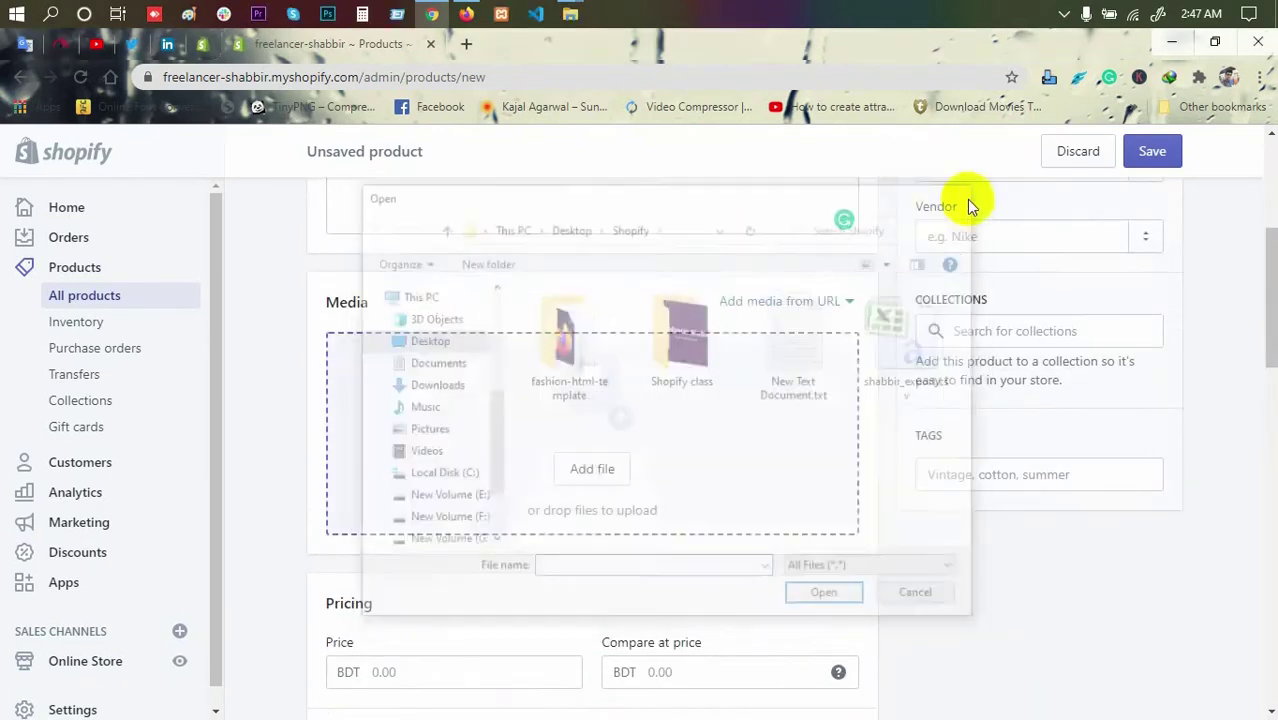
Step: Search Google for "panjabi" in a new browser tab
{"action": "left_click", "coordinate": [466, 43]}
{"action": "left_click", "coordinate": [524, 80]}
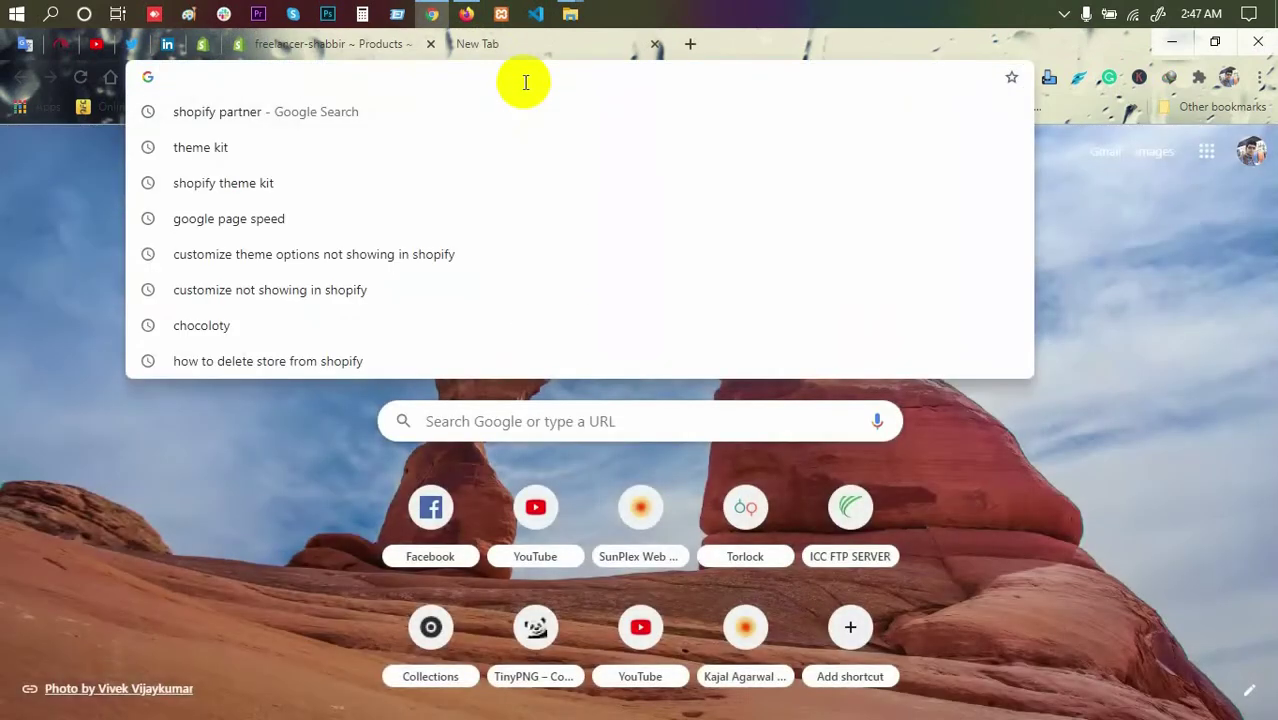
{"action": "type", "text": "panjabi"}
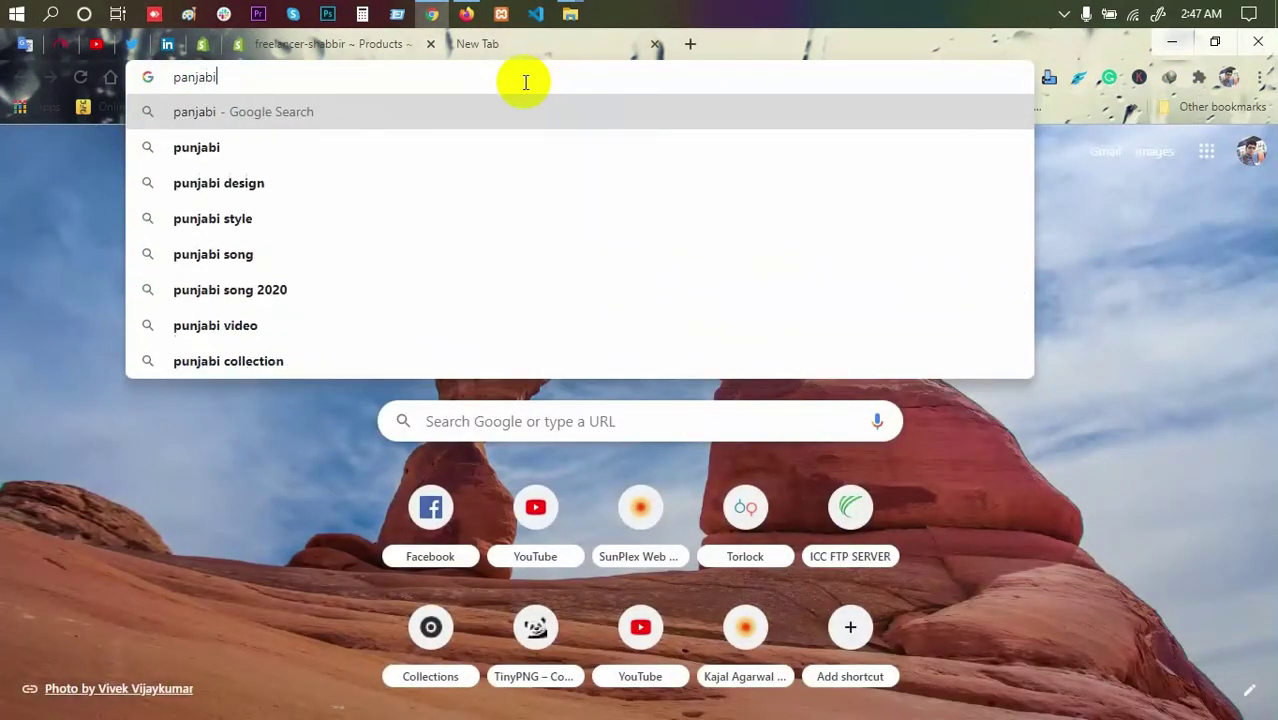
{"action": "key", "text": "Return"}
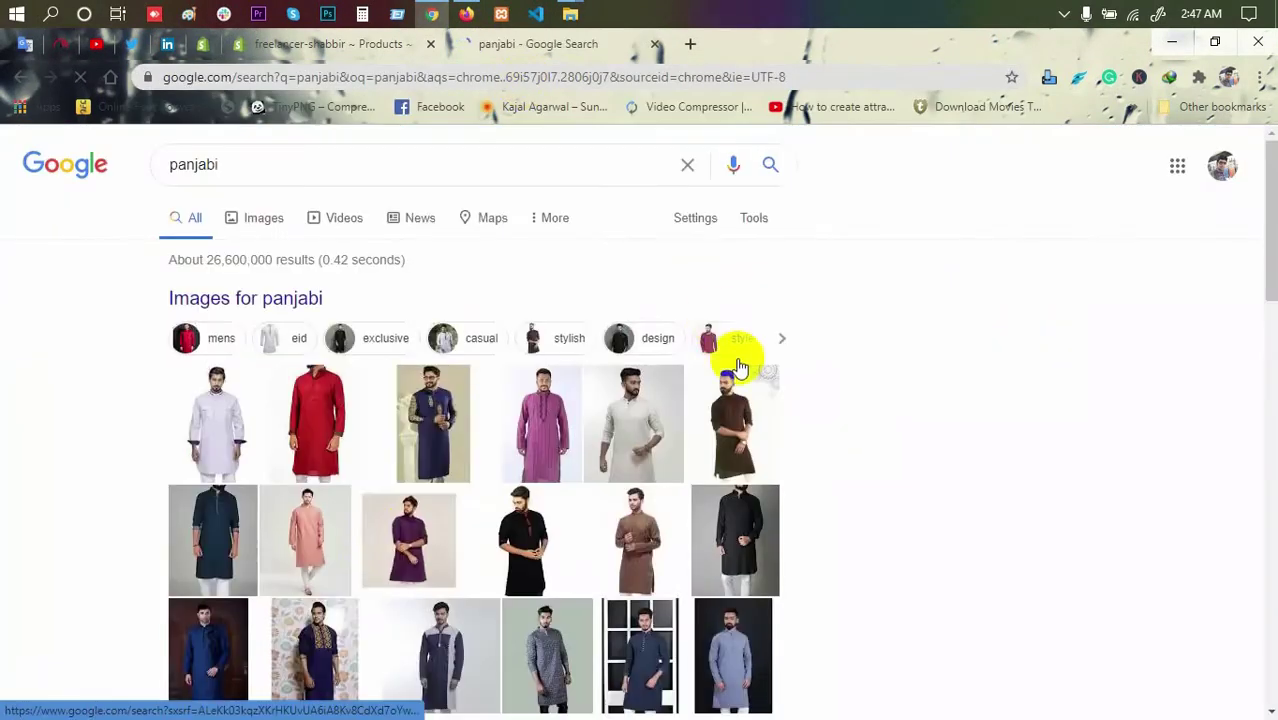
Step: Pick the Ash Colour Panjabi picture from the image results and open the full image in its own tab
{"action": "scroll", "coordinate": [414, 357], "scroll_direction": "down", "scroll_amount": 2}
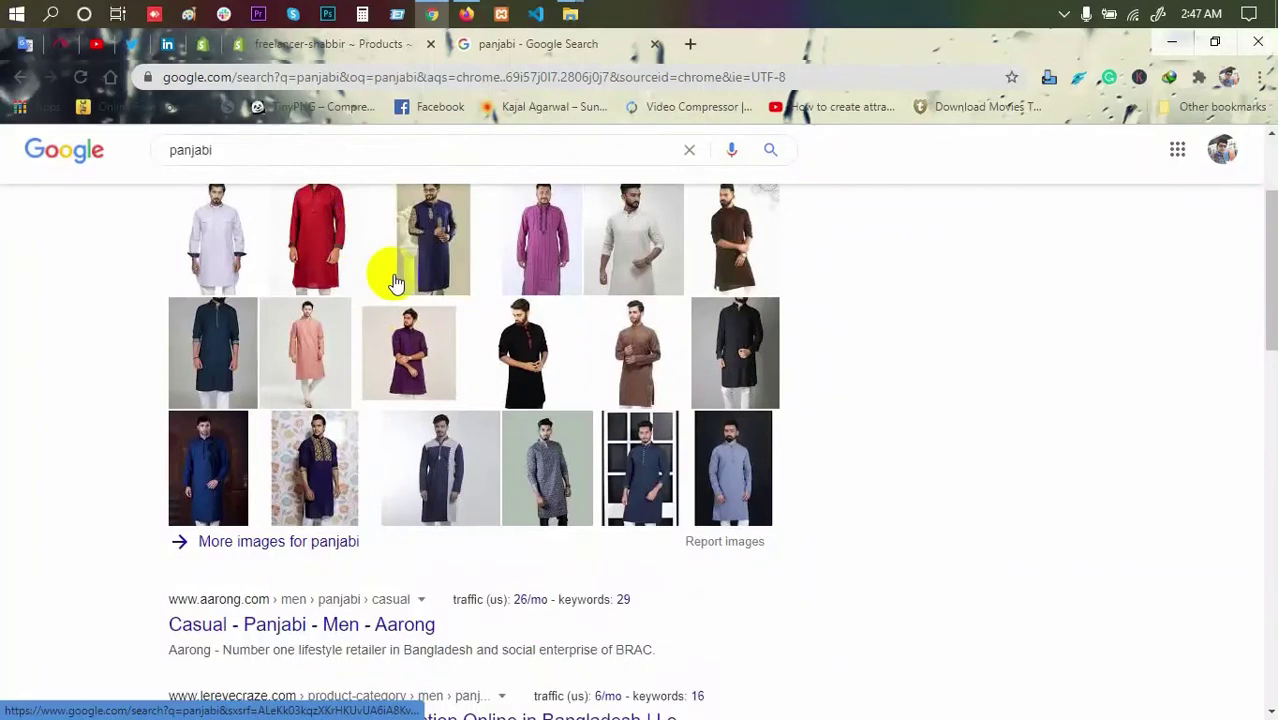
{"action": "scroll", "coordinate": [392, 285], "scroll_direction": "up", "scroll_amount": 1}
{"action": "left_click", "coordinate": [500, 333]}
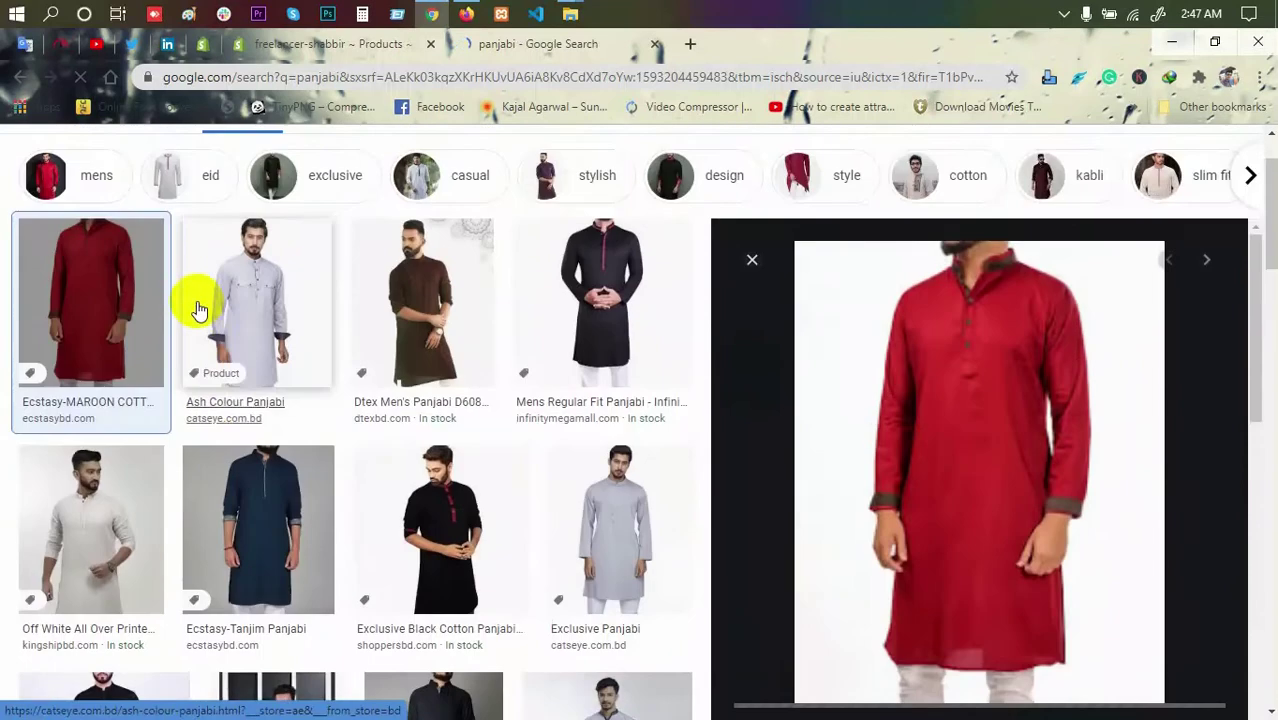
{"action": "left_click", "coordinate": [195, 300]}
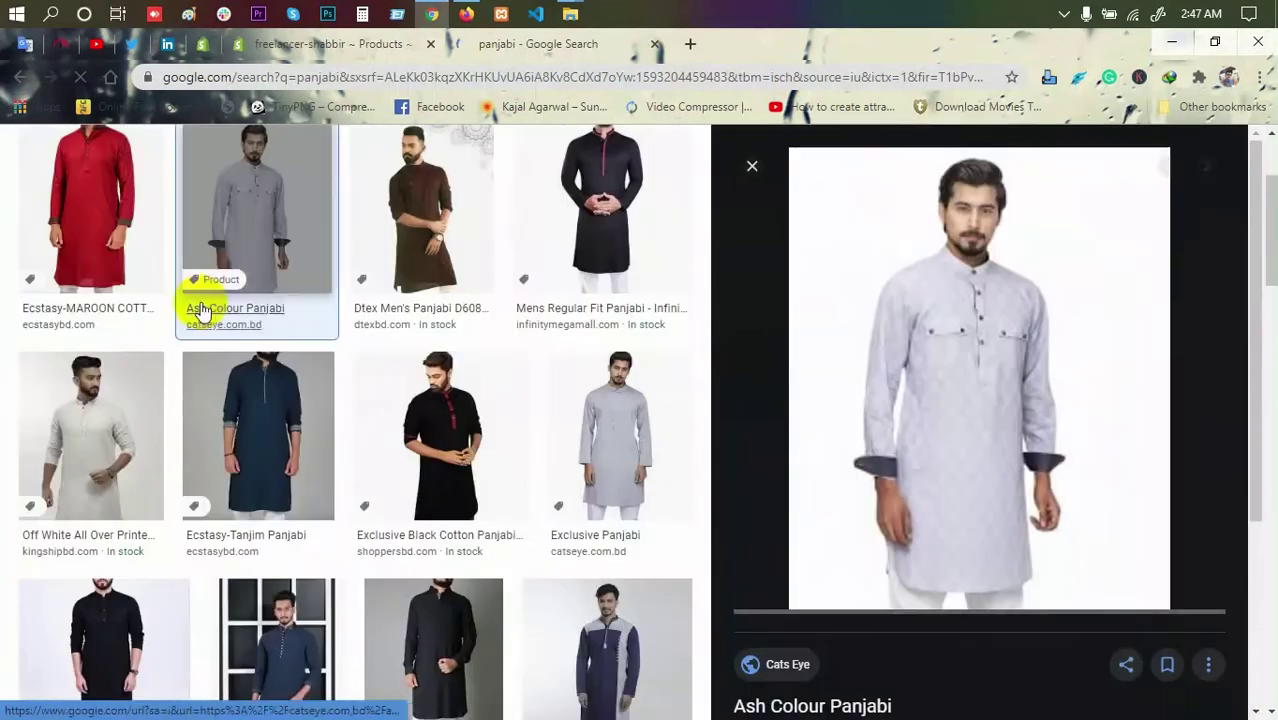
{"action": "right_click", "coordinate": [921, 318]}
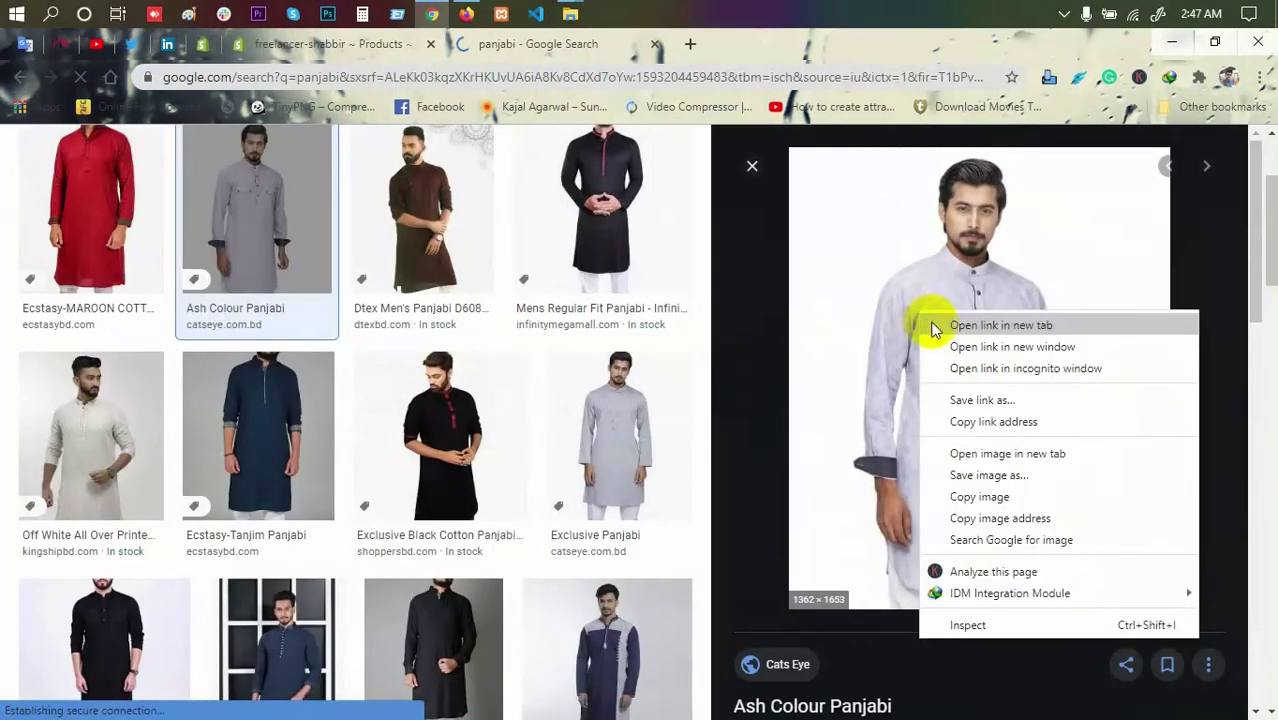
{"action": "left_click", "coordinate": [982, 451]}
{"action": "left_click", "coordinate": [765, 43]}
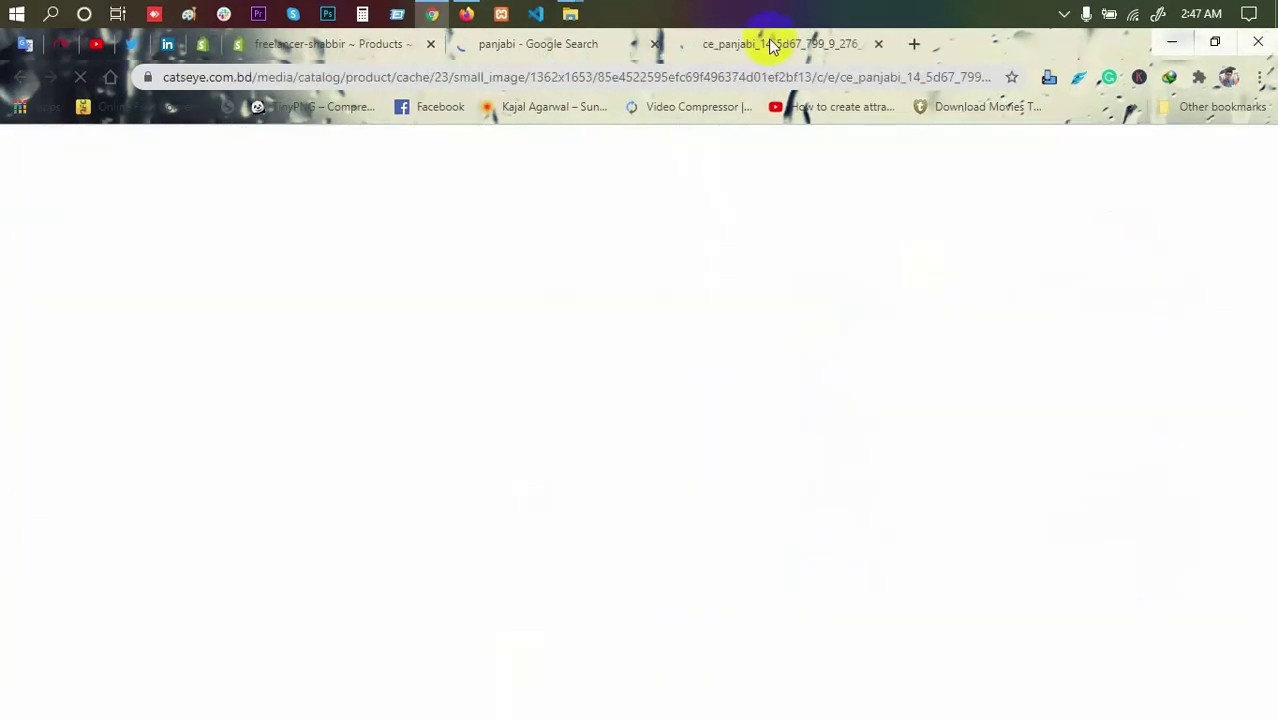
Step: Save the panjabi image as a JPEG in the Shopify class folder, keeping the suggested file name
{"action": "right_click", "coordinate": [640, 250]}
{"action": "left_click", "coordinate": [653, 284]}
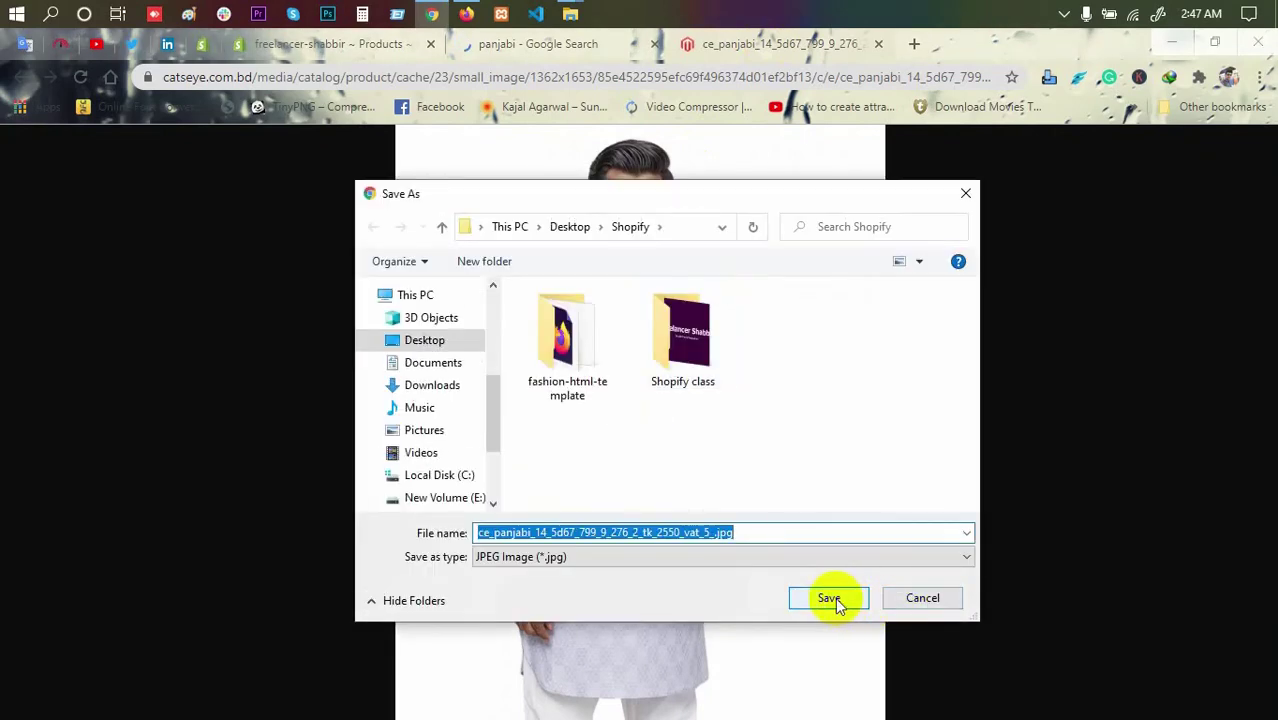
{"action": "double_click", "coordinate": [703, 378]}
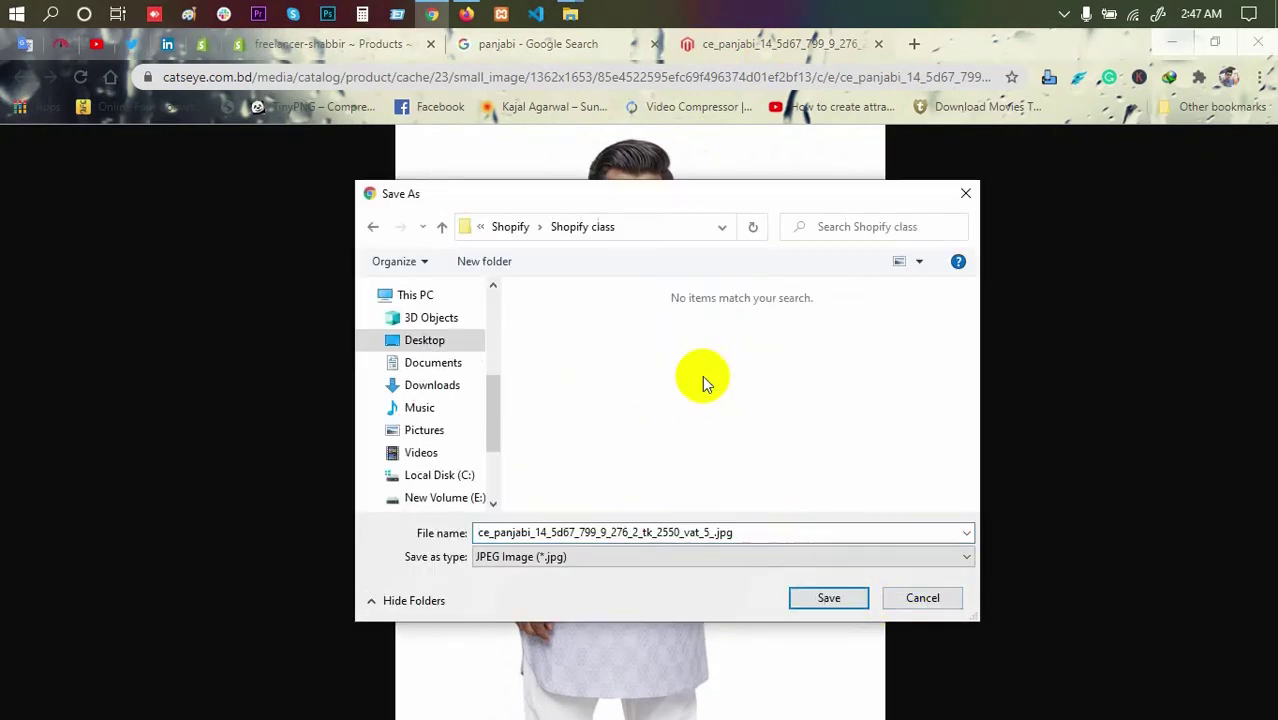
{"action": "left_click", "coordinate": [372, 227]}
{"action": "left_click", "coordinate": [828, 598]}
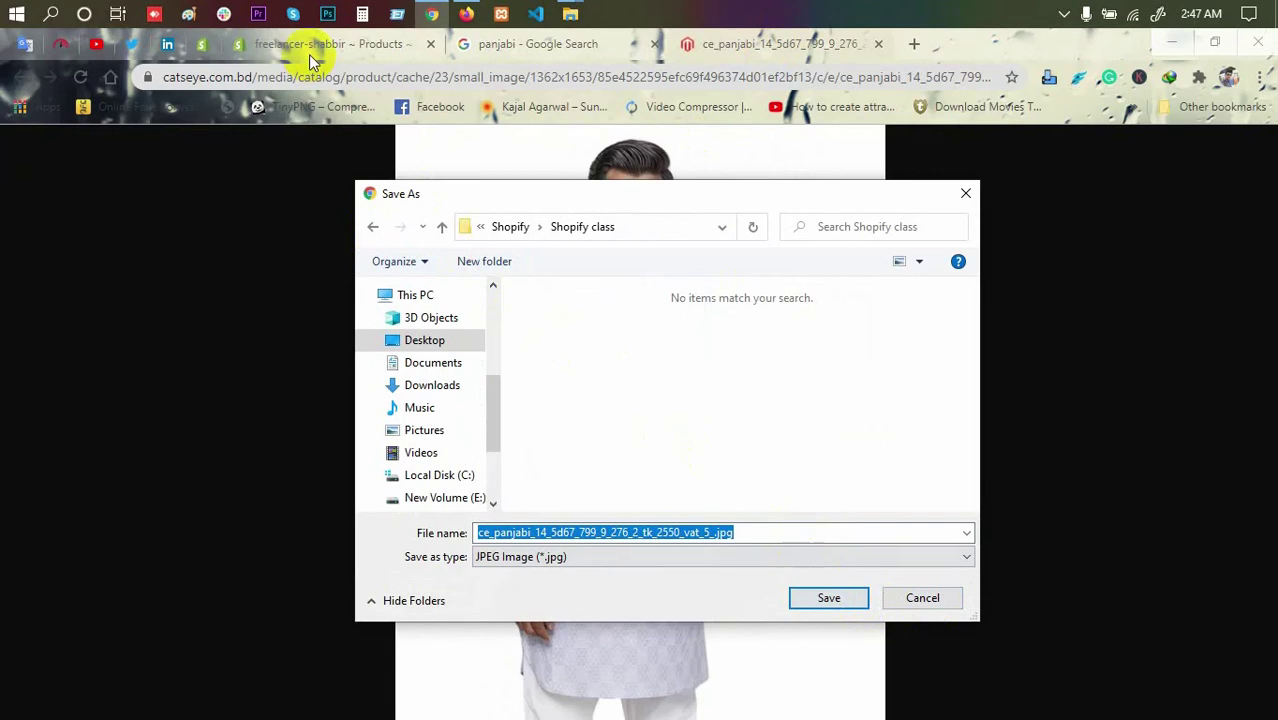
{"action": "left_click", "coordinate": [848, 600]}
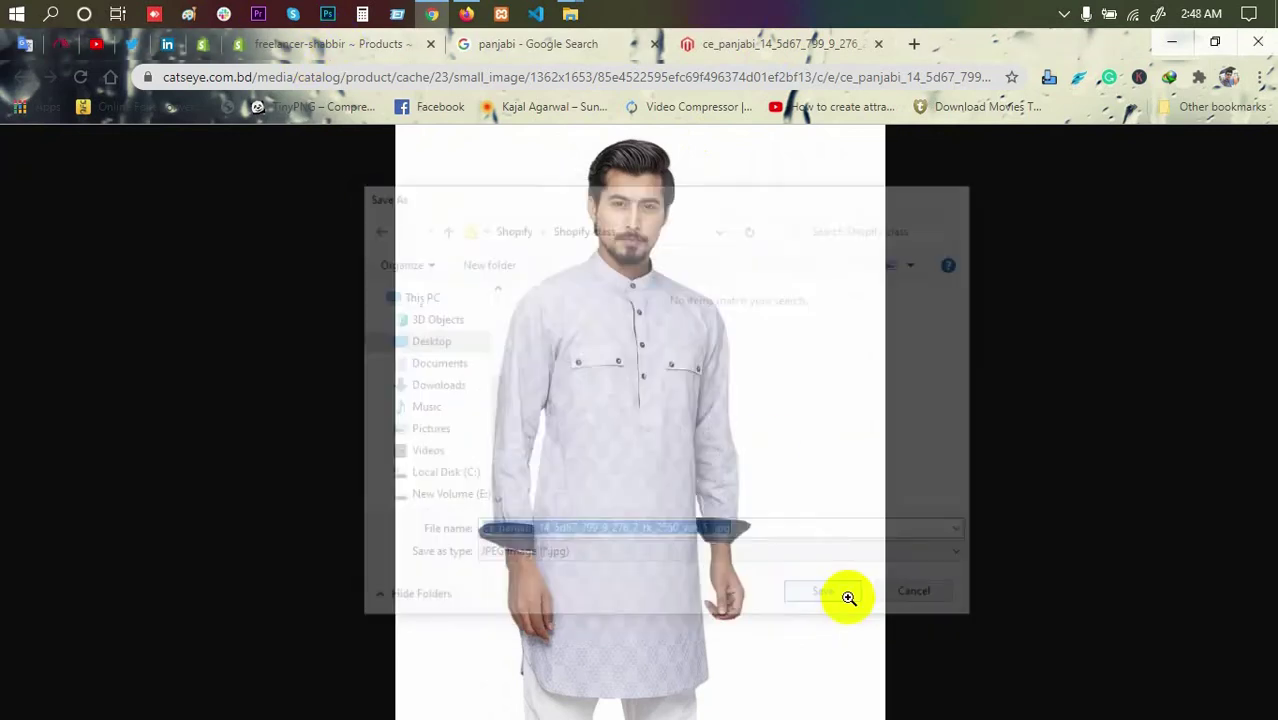
Step: Return to the unsaved Shopify product and upload the downloaded panjabi image to its media
{"action": "left_click", "coordinate": [372, 45]}
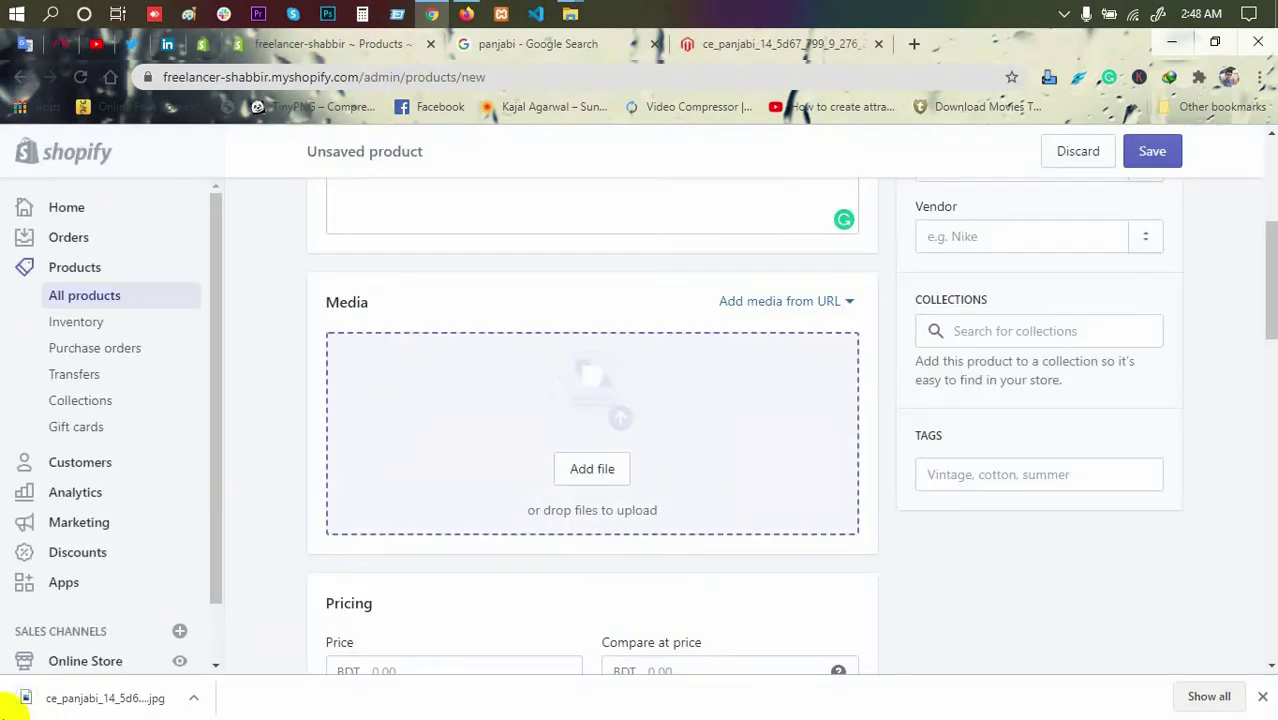
{"action": "left_click_drag", "start_coordinate": [88, 708], "coordinate": [602, 442]}
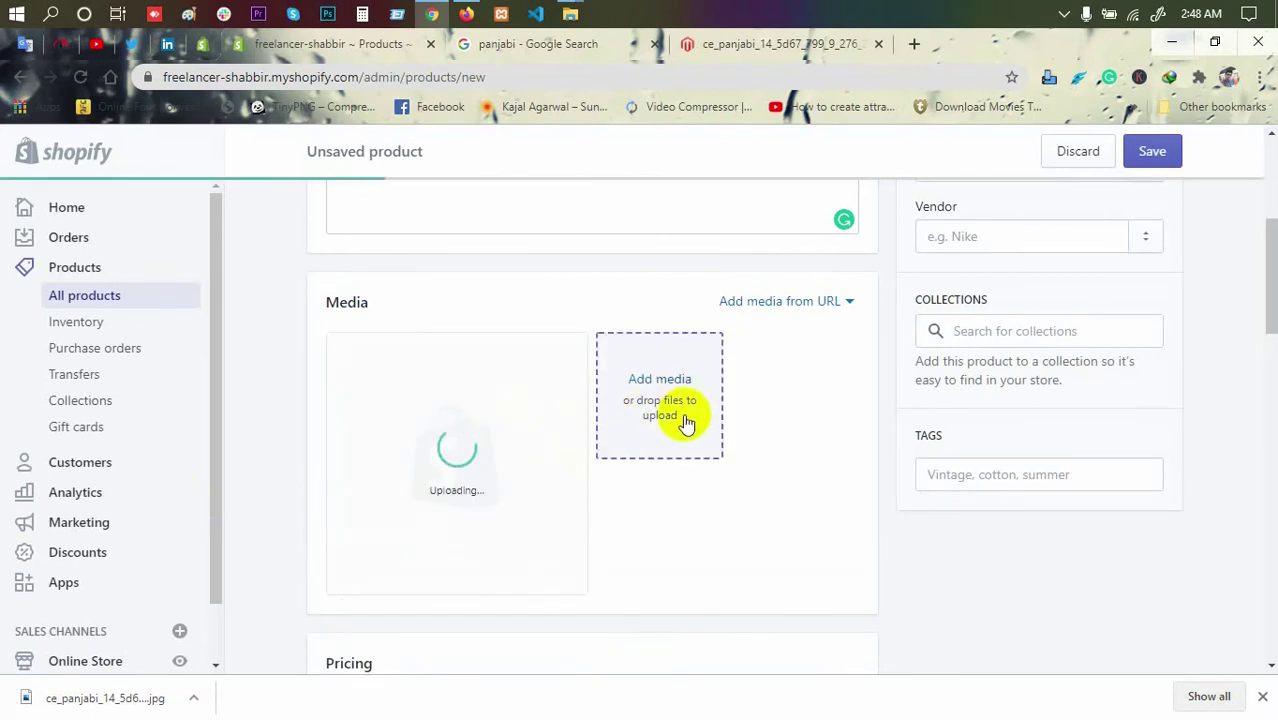
Step: Set the product type to "Panjabi" and the vendor to "Bata"
{"action": "scroll", "coordinate": [900, 370], "scroll_direction": "up", "scroll_amount": 2}
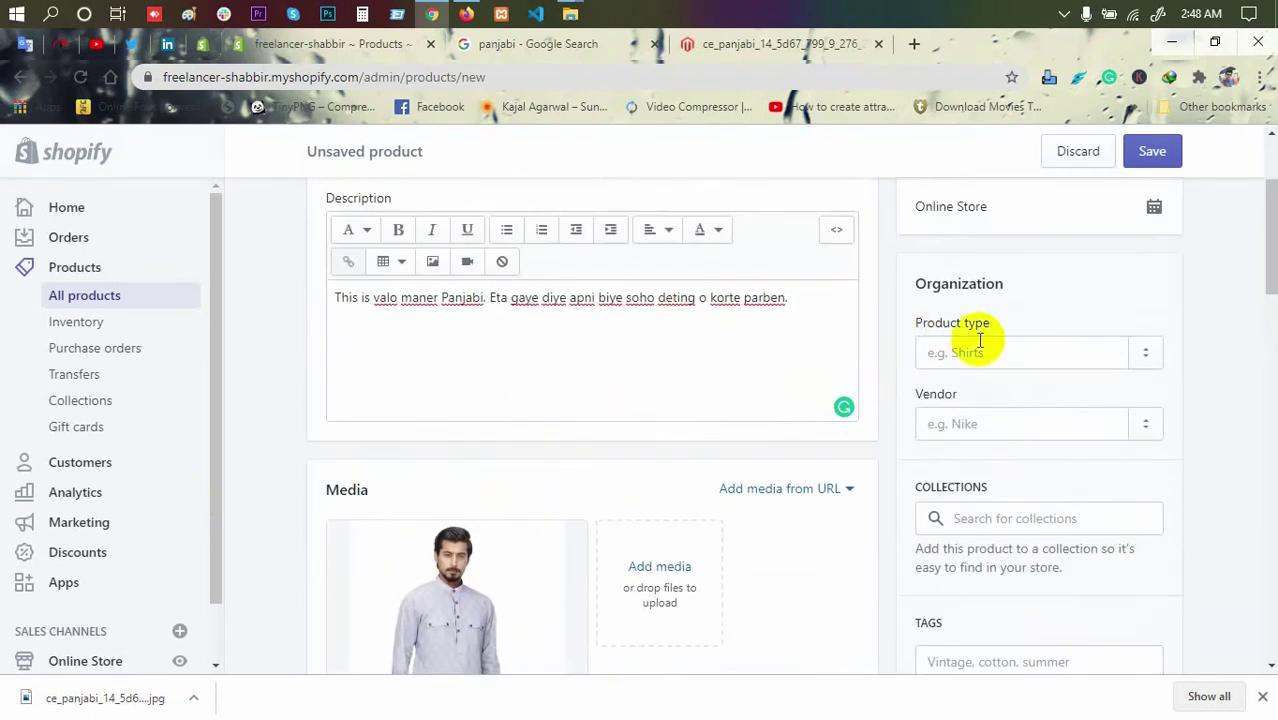
{"action": "left_click", "coordinate": [975, 355]}
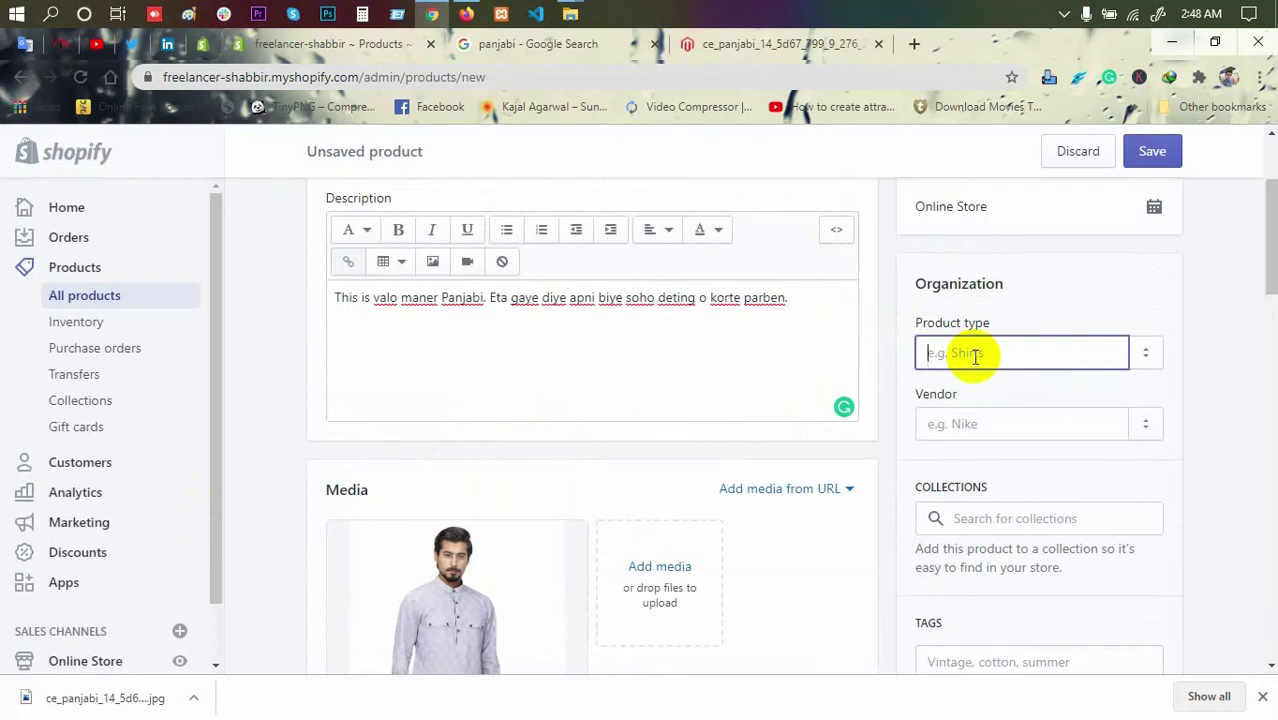
{"action": "type", "text": "Panjabi"}
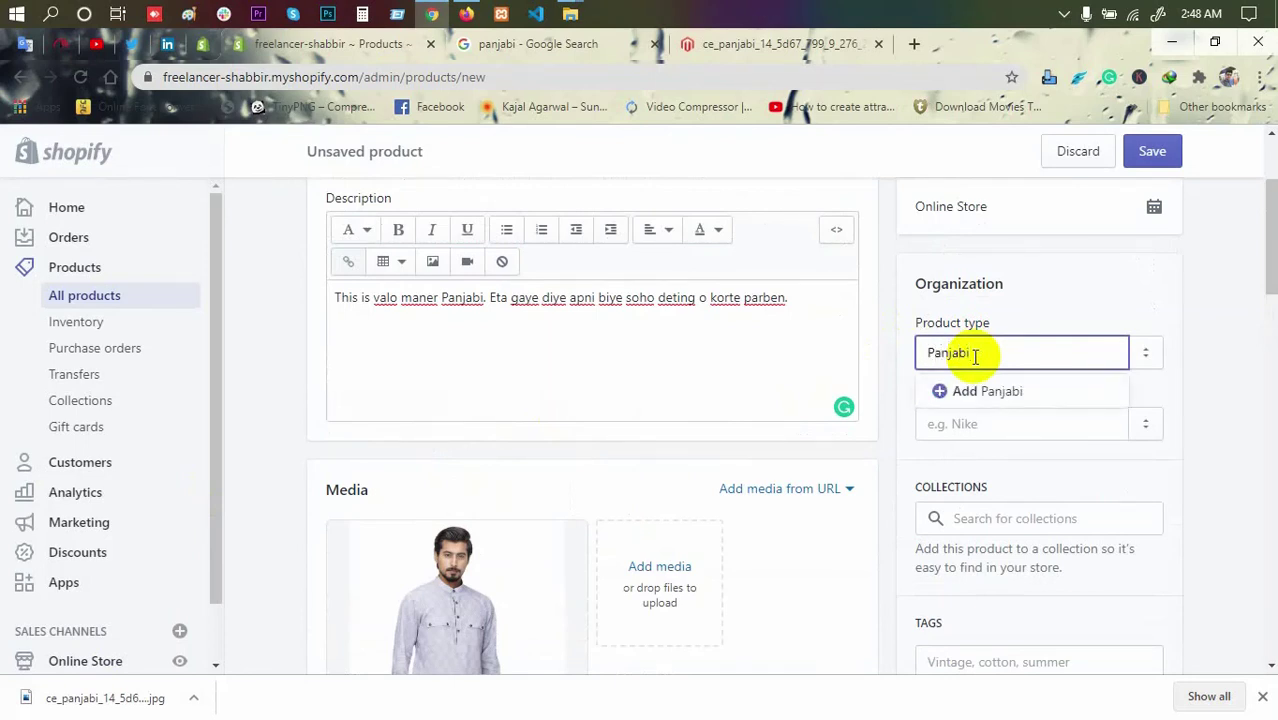
{"action": "scroll", "coordinate": [975, 355], "scroll_direction": "down", "scroll_amount": 1}
{"action": "left_click", "coordinate": [990, 331]}
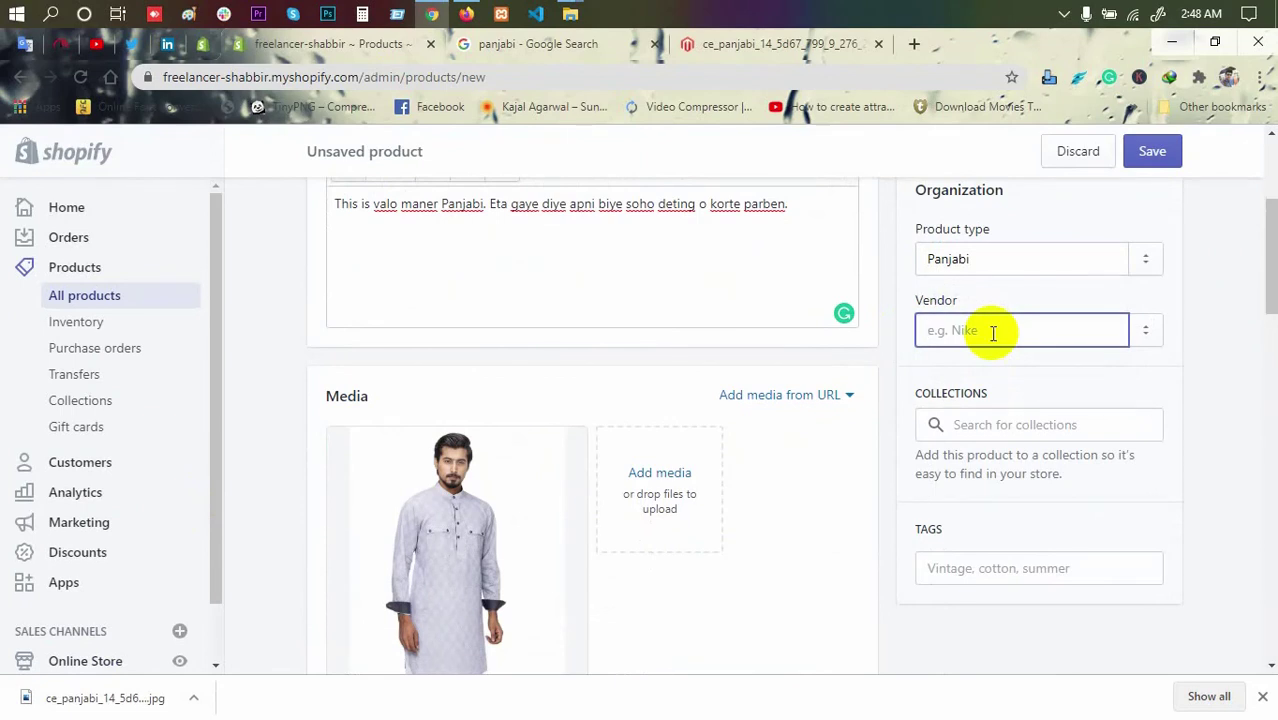
{"action": "type", "text": "Bata"}
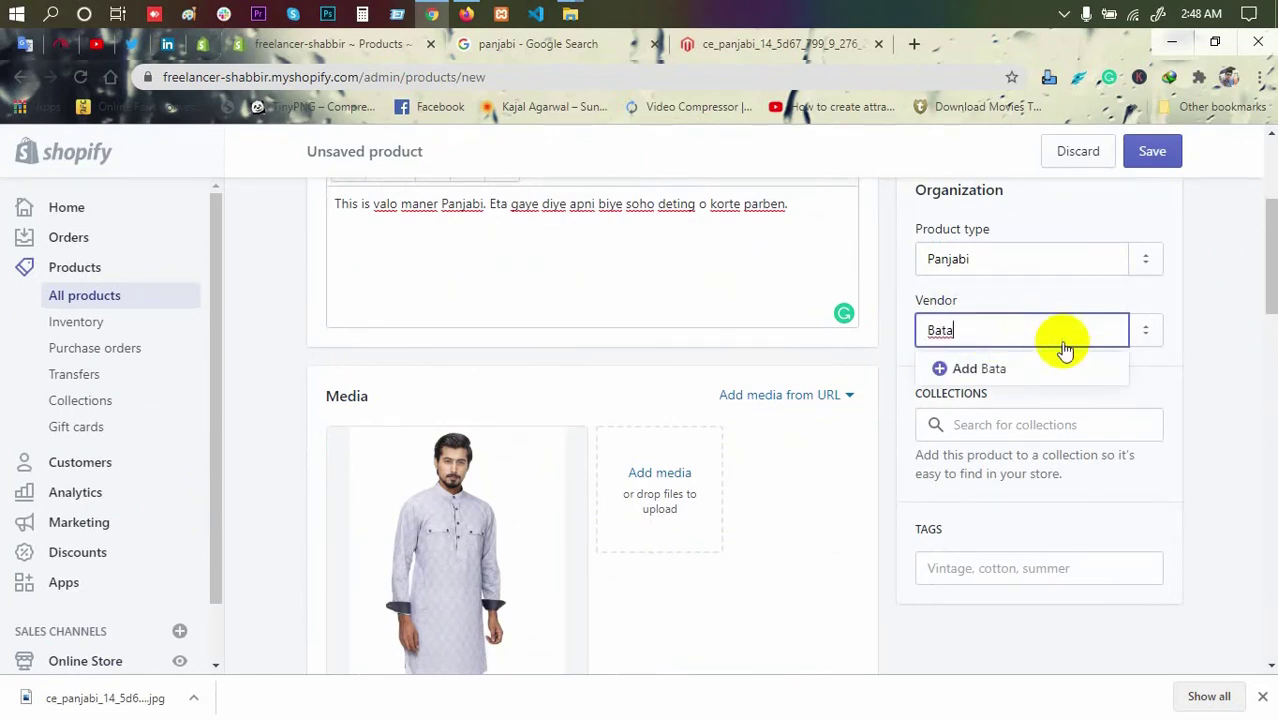
Step: Check the available collections without choosing one, and add the tag "panjabi" to the product
{"action": "scroll", "coordinate": [1020, 300], "scroll_direction": "down", "scroll_amount": 2}
{"action": "left_click", "coordinate": [990, 248]}
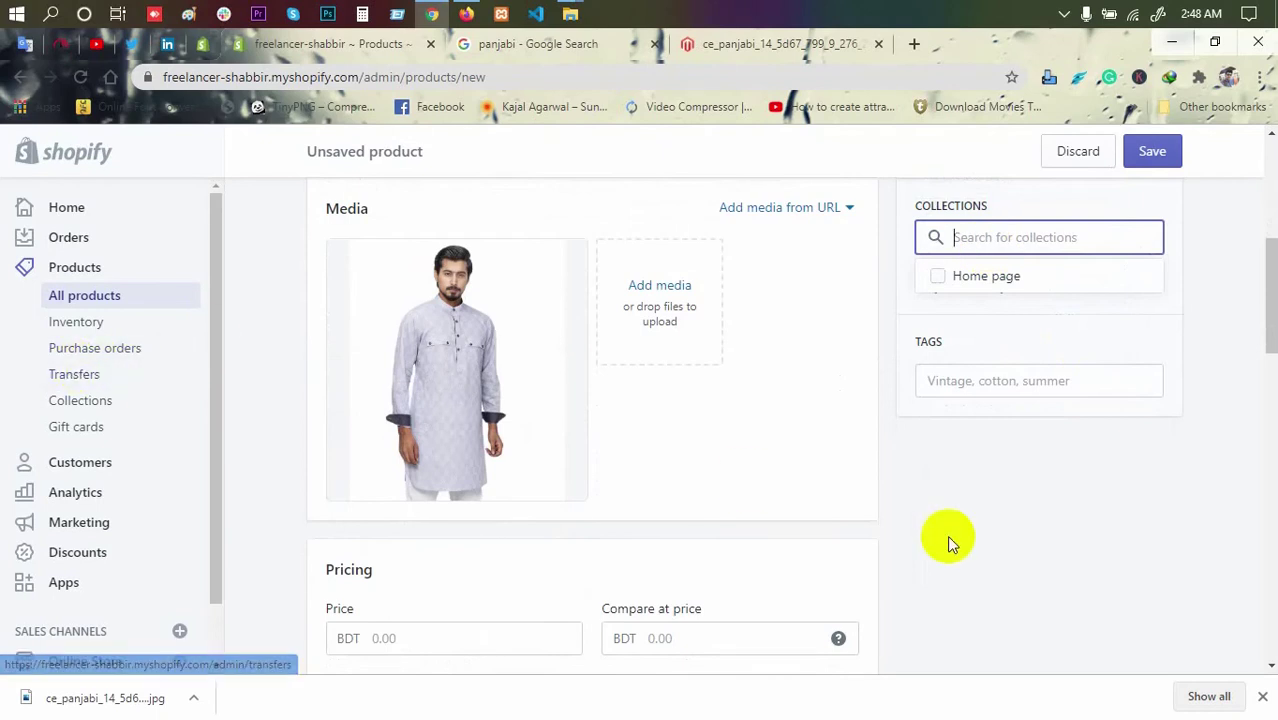
{"action": "left_click", "coordinate": [1011, 393]}
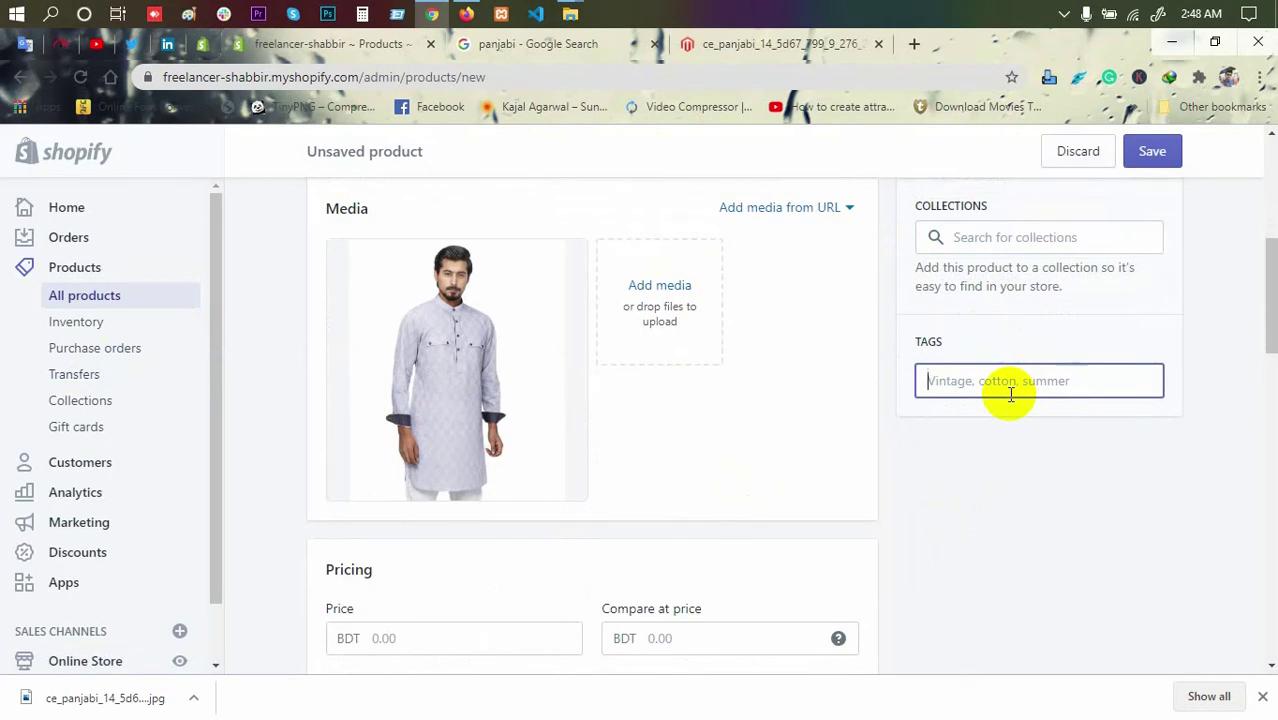
{"action": "type", "text": "panjabi"}
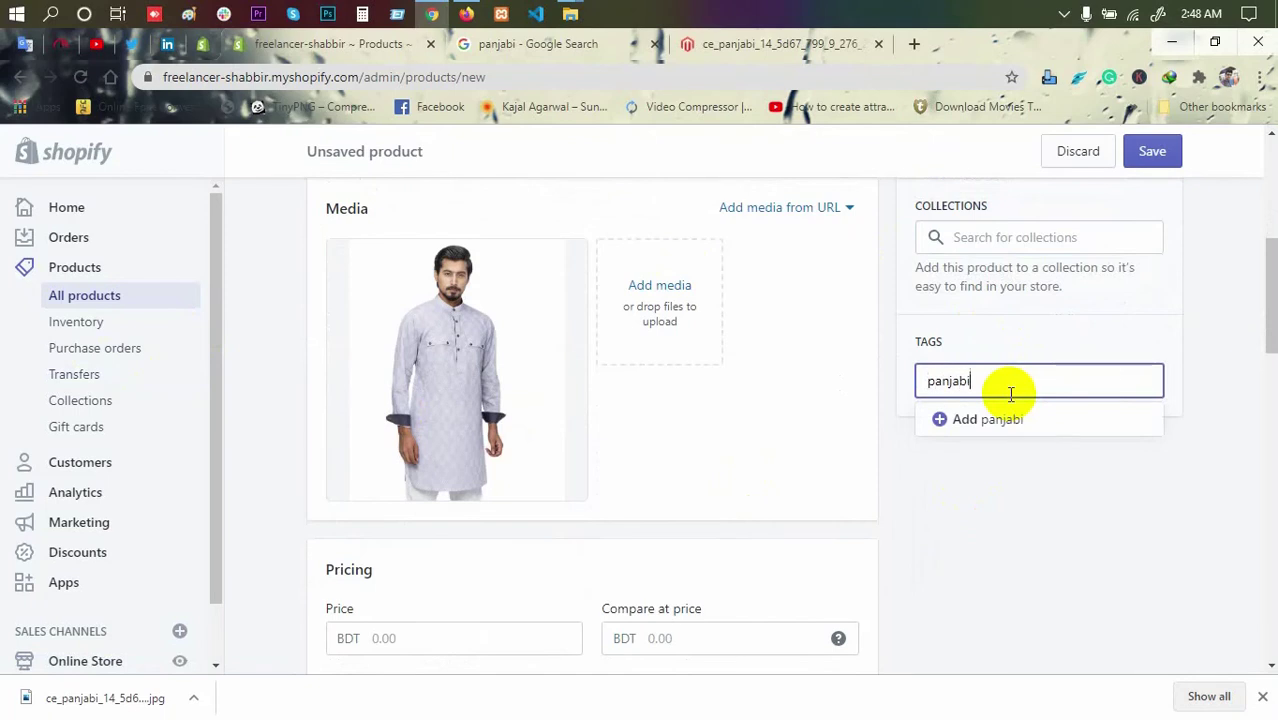
{"action": "key", "text": "Return"}
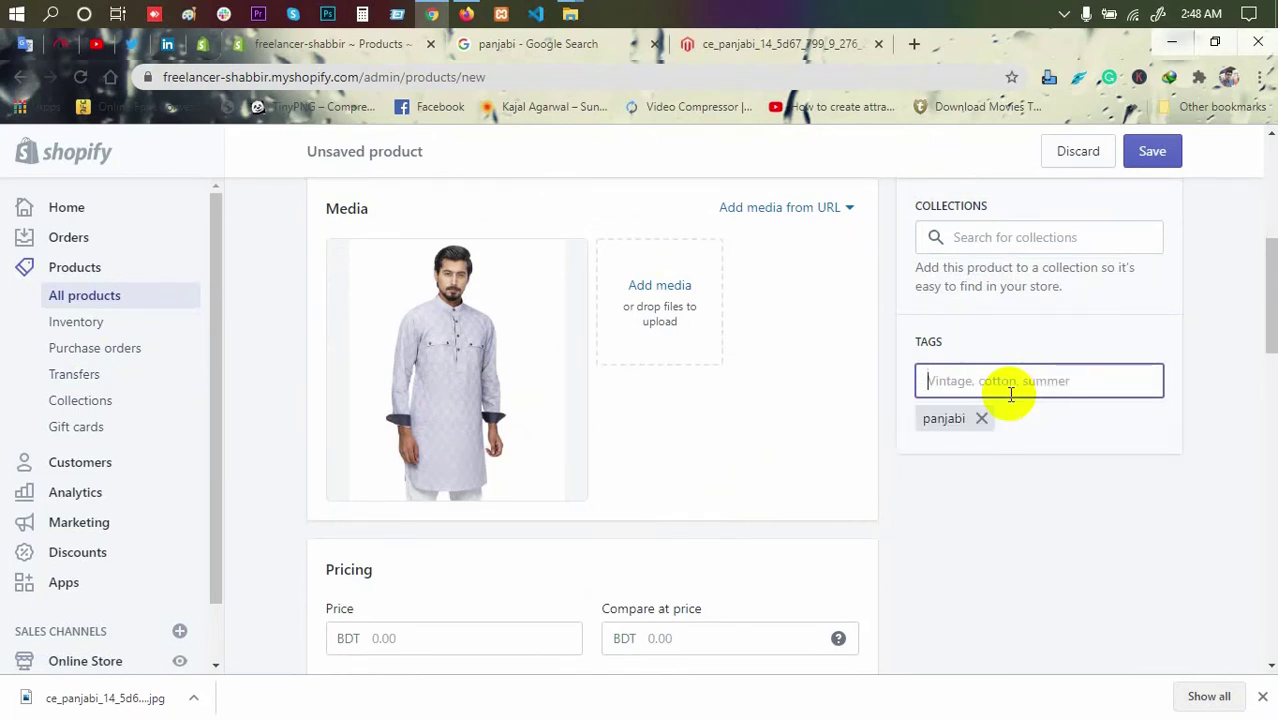
Step: Add the tags "jama", "bor" and "bf" to the product
{"action": "type", "text": "jama"}
{"action": "key", "text": "Return"}
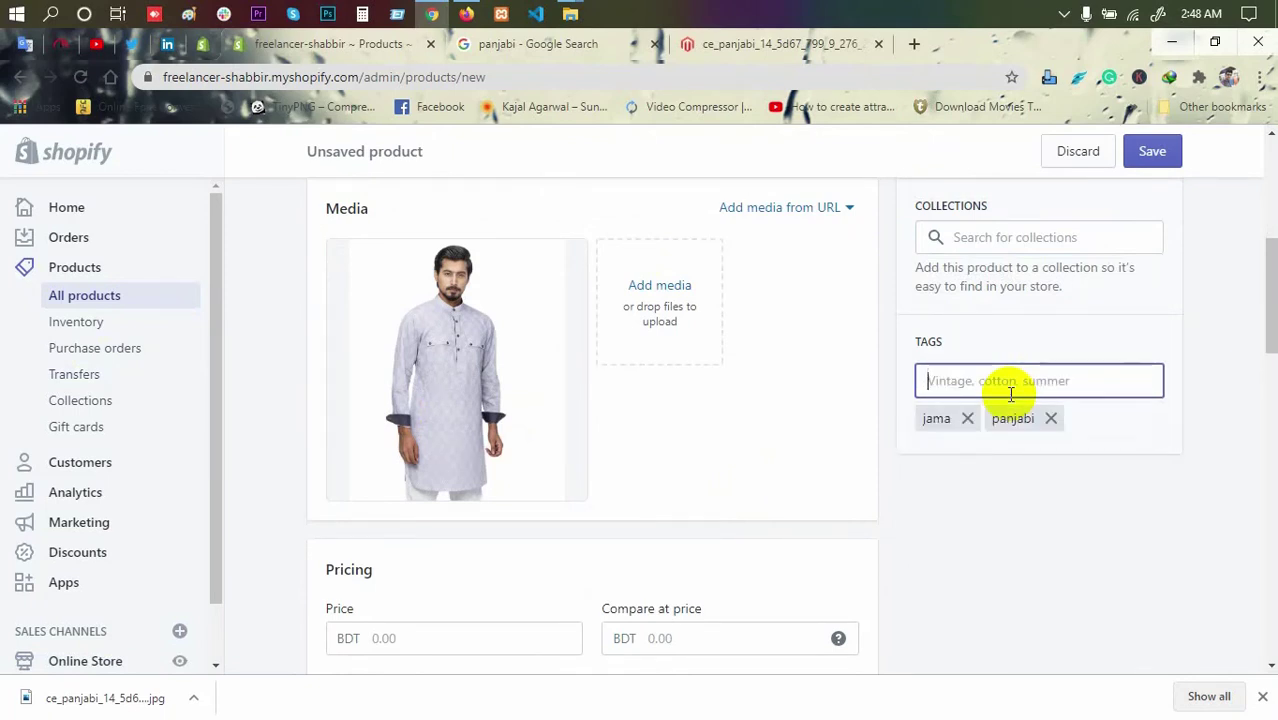
{"action": "type", "text": "bor"}
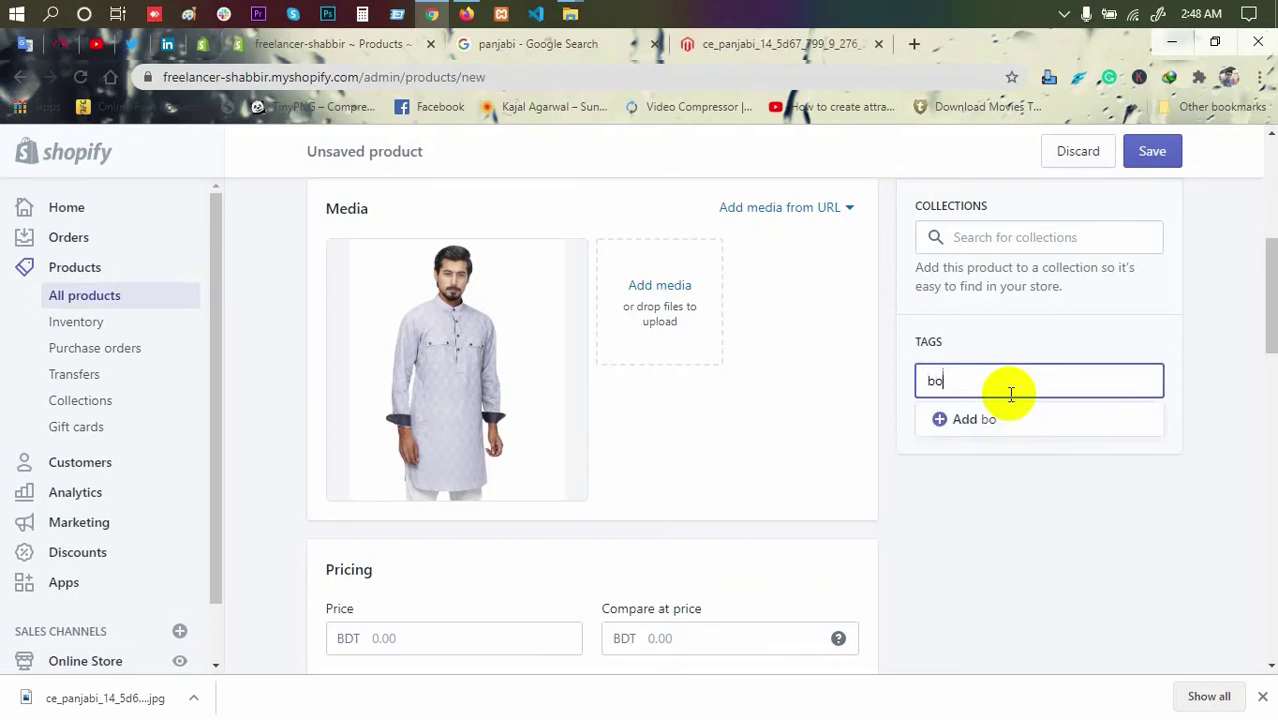
{"action": "key", "text": "Return"}
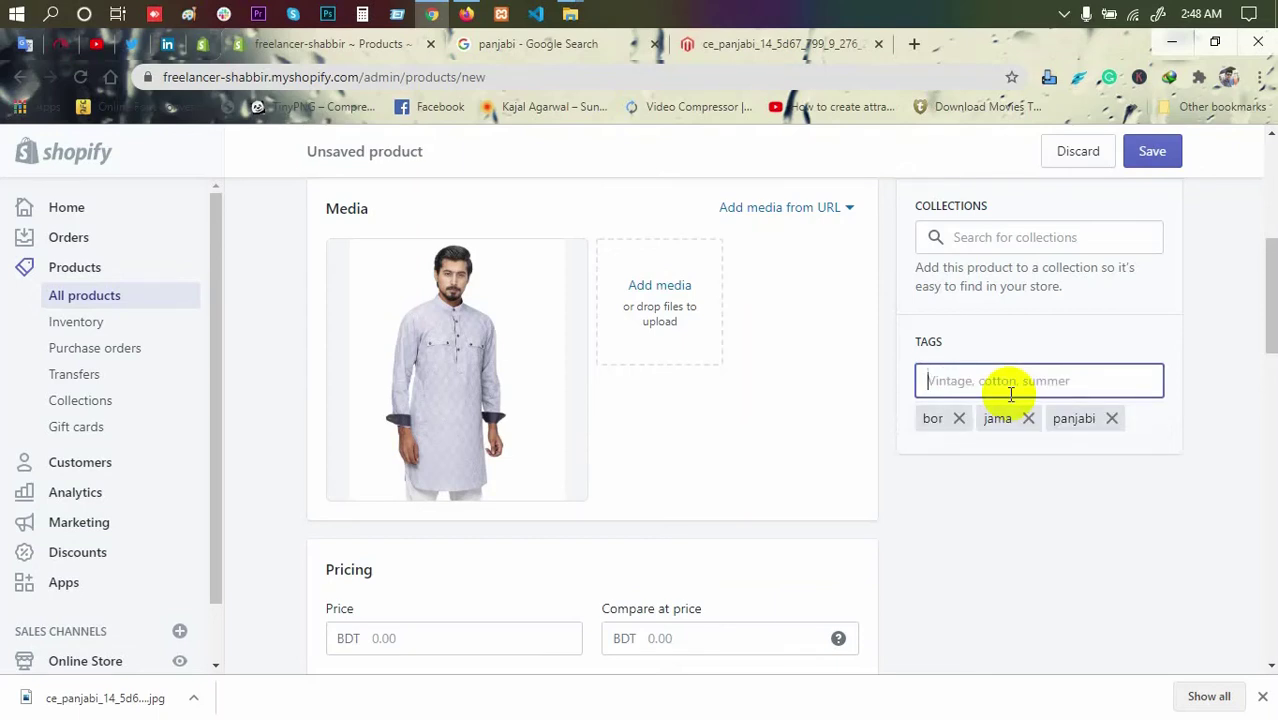
{"action": "type", "text": "bf"}
{"action": "key", "text": "Return"}
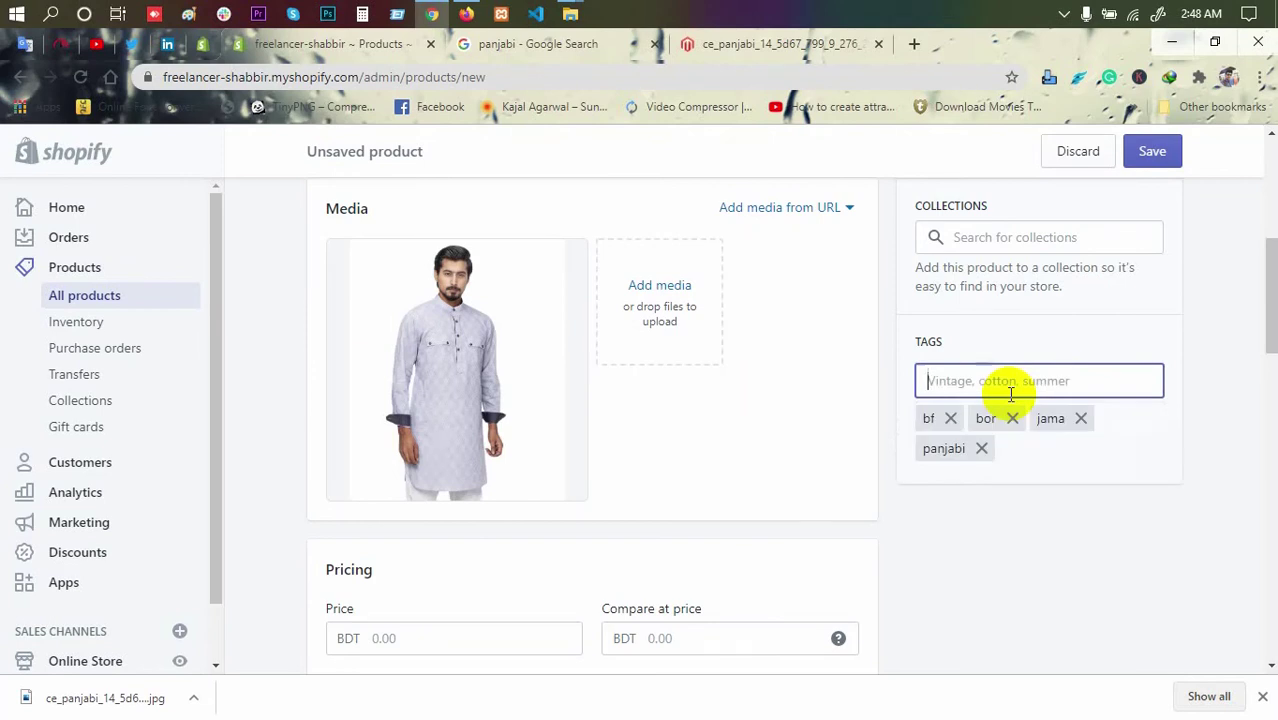
Step: Set the product's price to 22 BDT
{"action": "scroll", "coordinate": [391, 456], "scroll_direction": "down", "scroll_amount": 2}
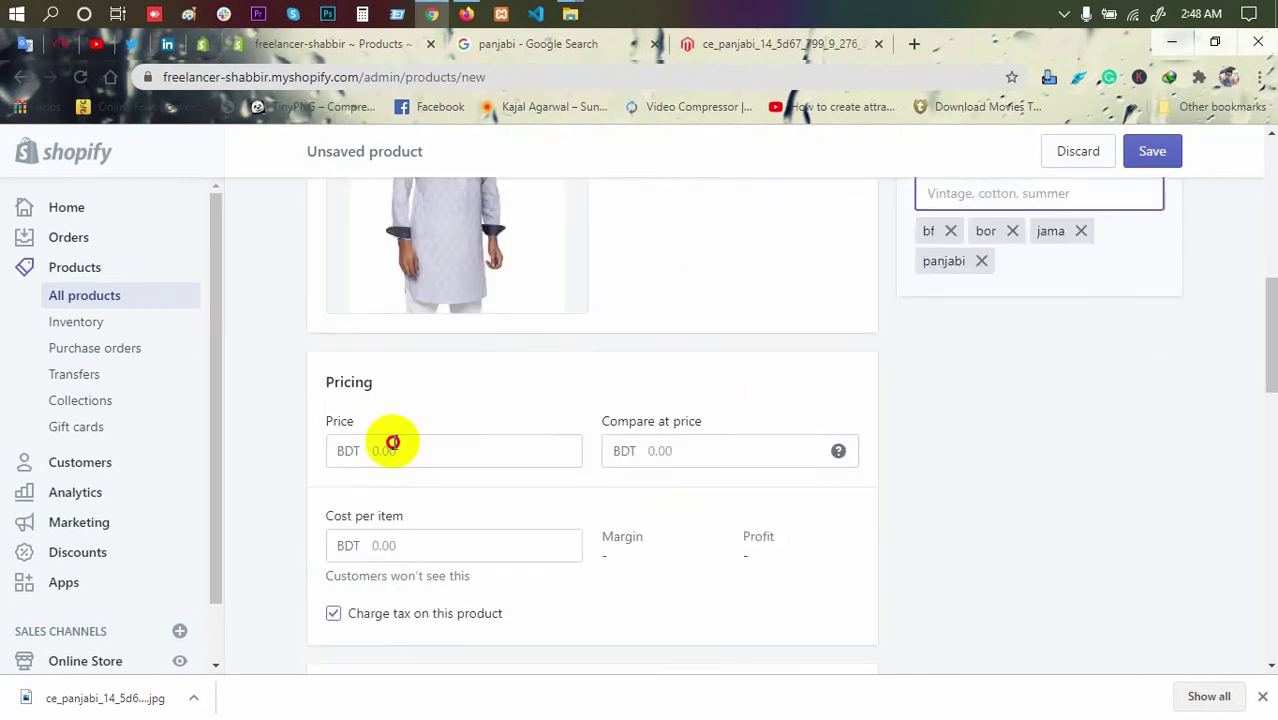
{"action": "left_click", "coordinate": [394, 446]}
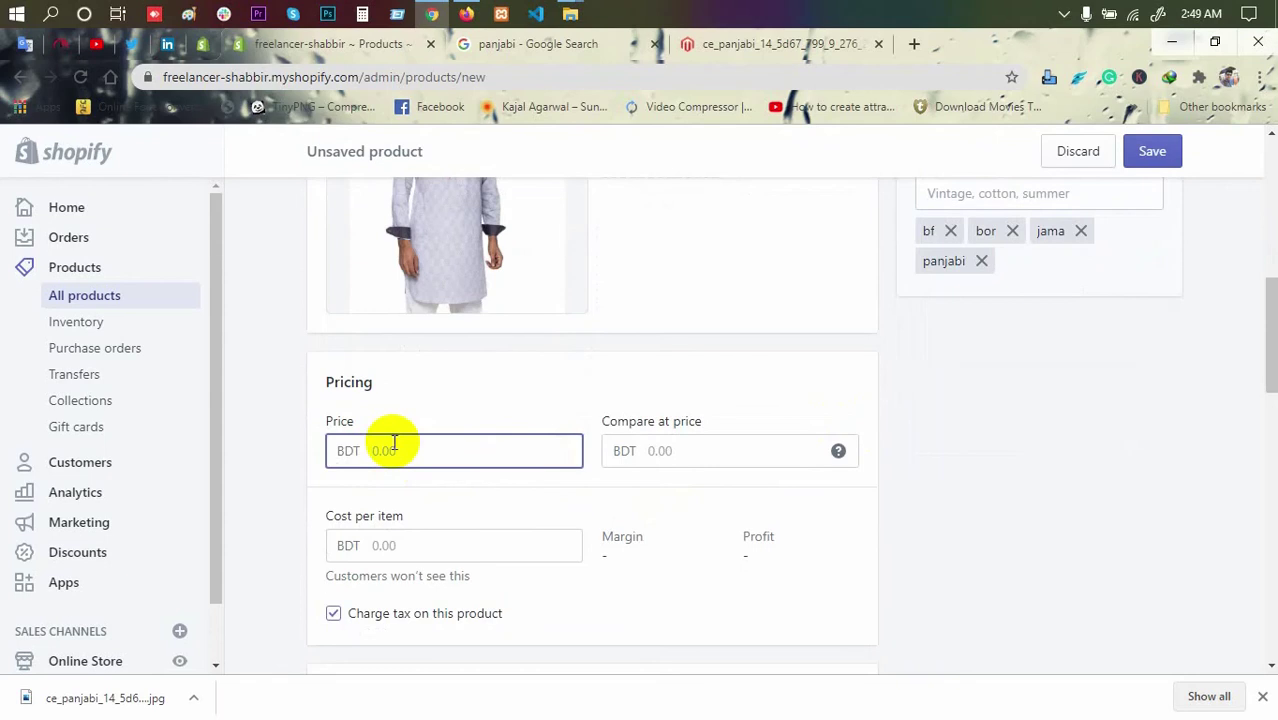
{"action": "type", "text": "22"}
Step: Set the product's compare-at price to 40 BDT
{"action": "left_click", "coordinate": [650, 450]}
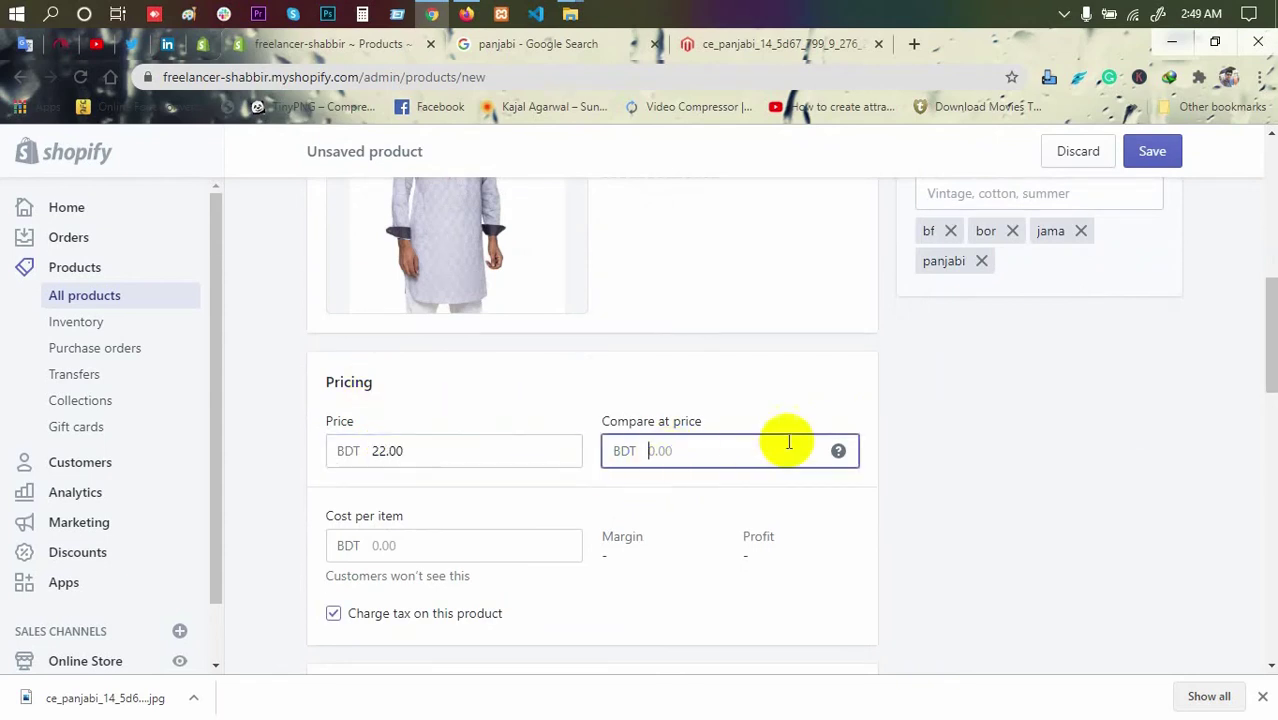
{"action": "mouse_move", "coordinate": [838, 451]}
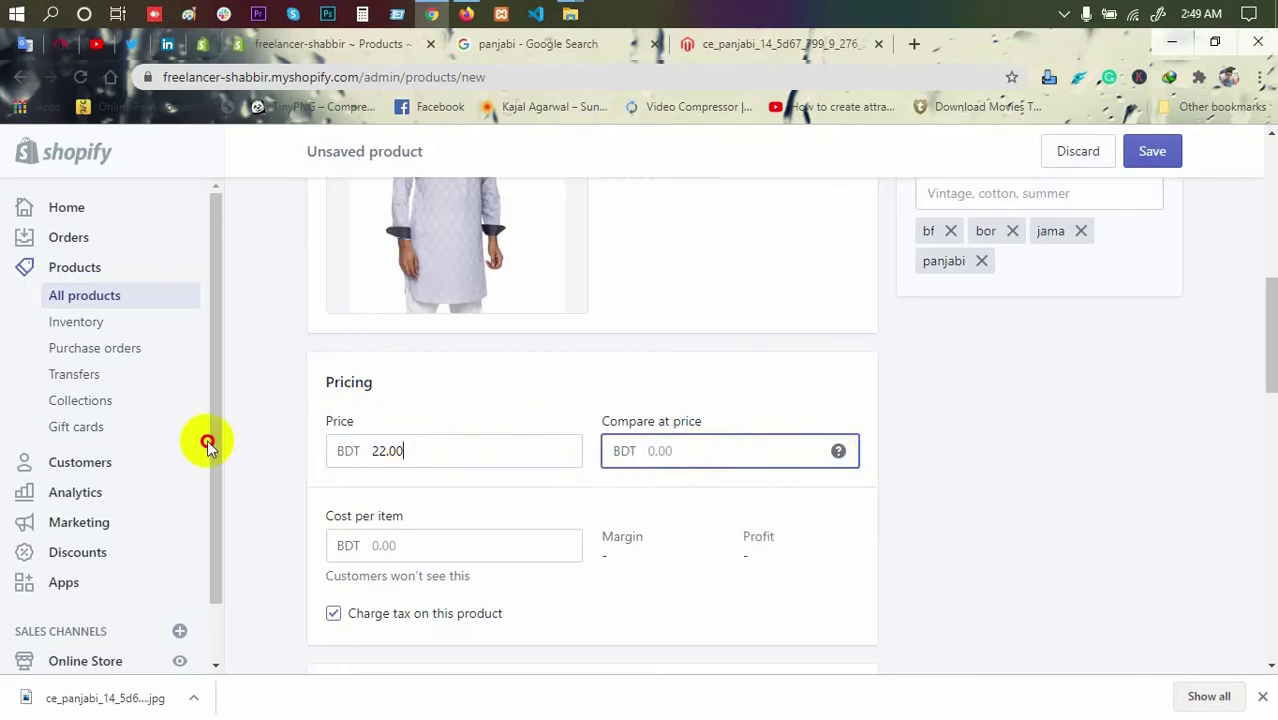
{"action": "key", "text": "shift+Tab"}
{"action": "left_click", "coordinate": [662, 457]}
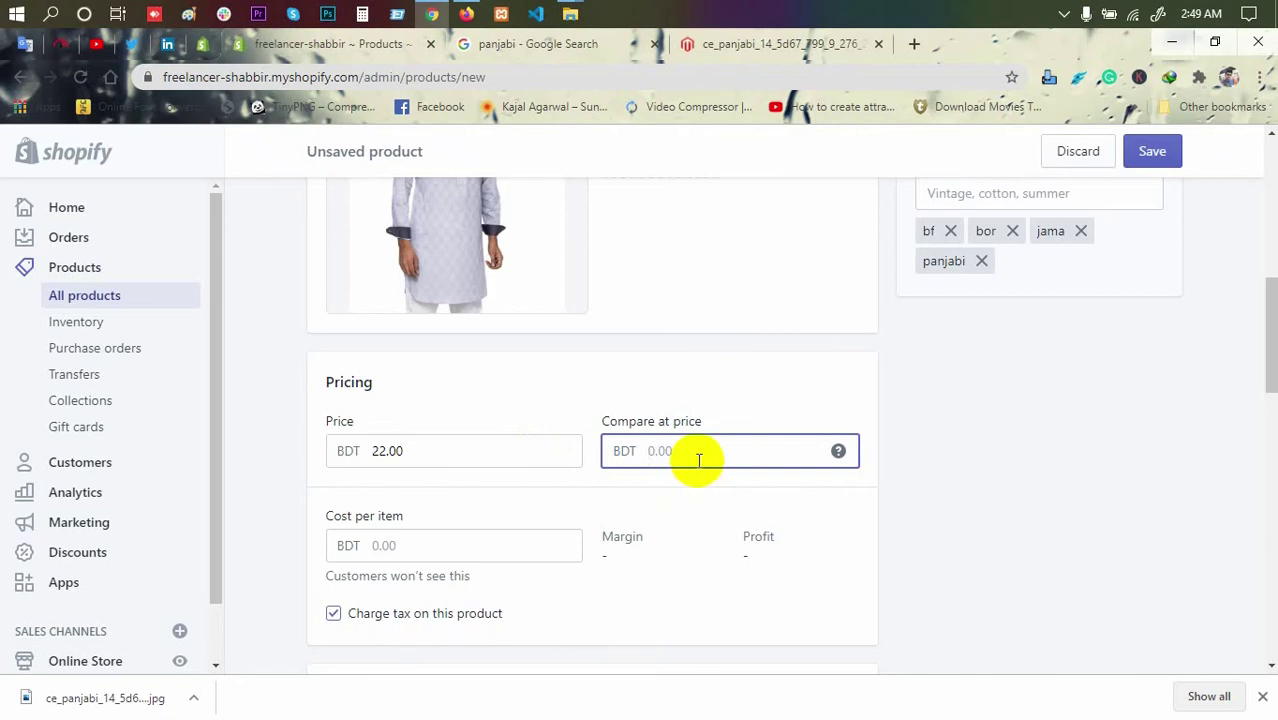
{"action": "type", "text": "40"}
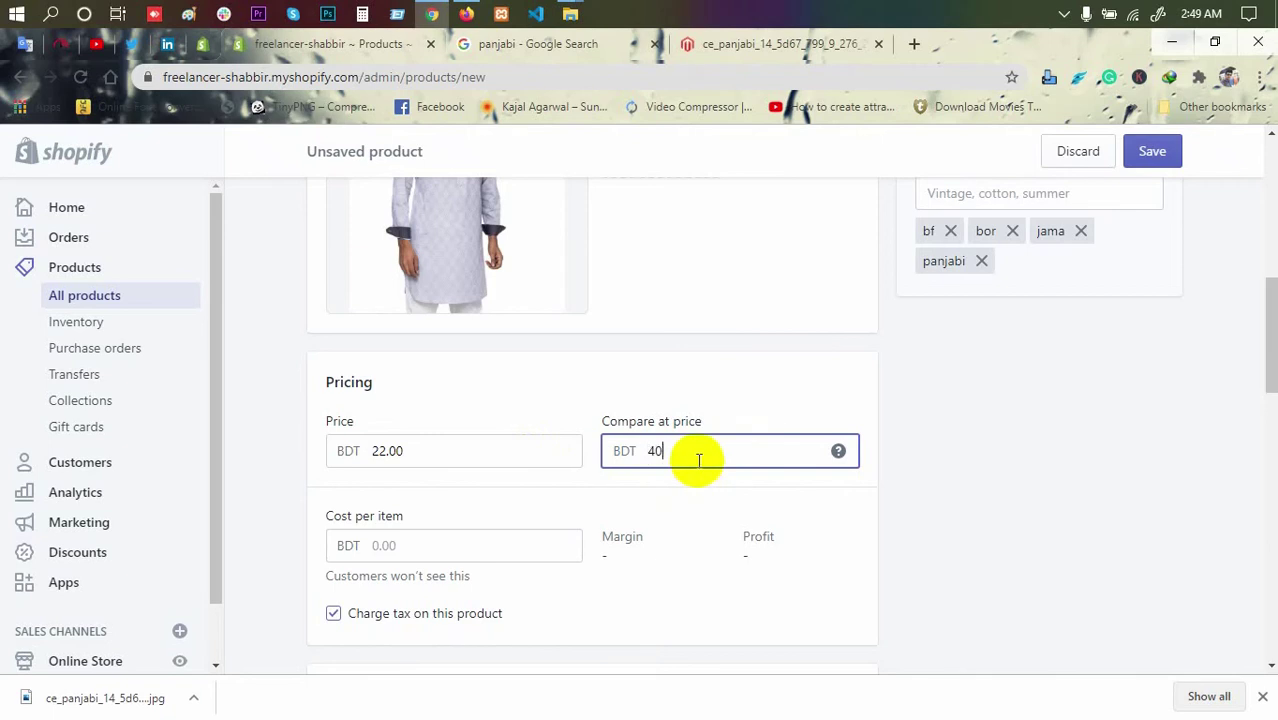
{"action": "left_click", "coordinate": [925, 505]}
{"action": "scroll", "coordinate": [640, 502], "scroll_direction": "down", "scroll_amount": 2}
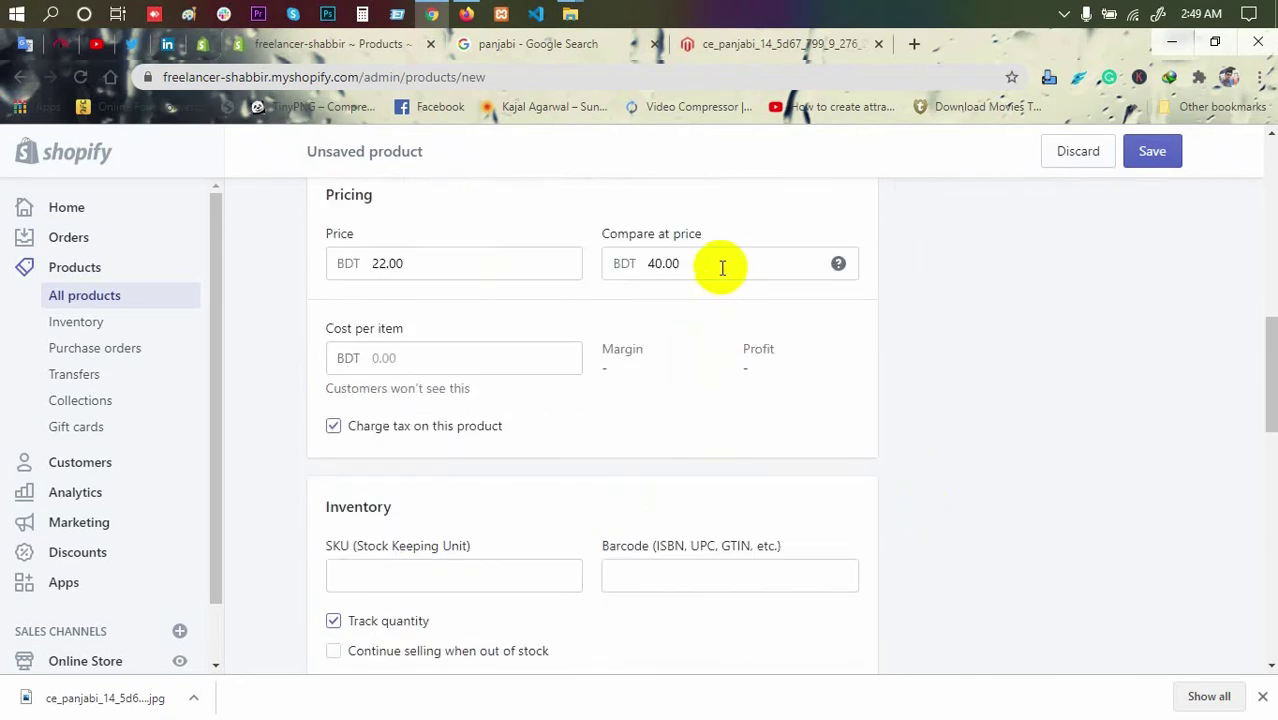
Step: Change the product's compare-at price to 20 BDT
{"action": "left_click_drag", "start_coordinate": [719, 264], "coordinate": [648, 258]}
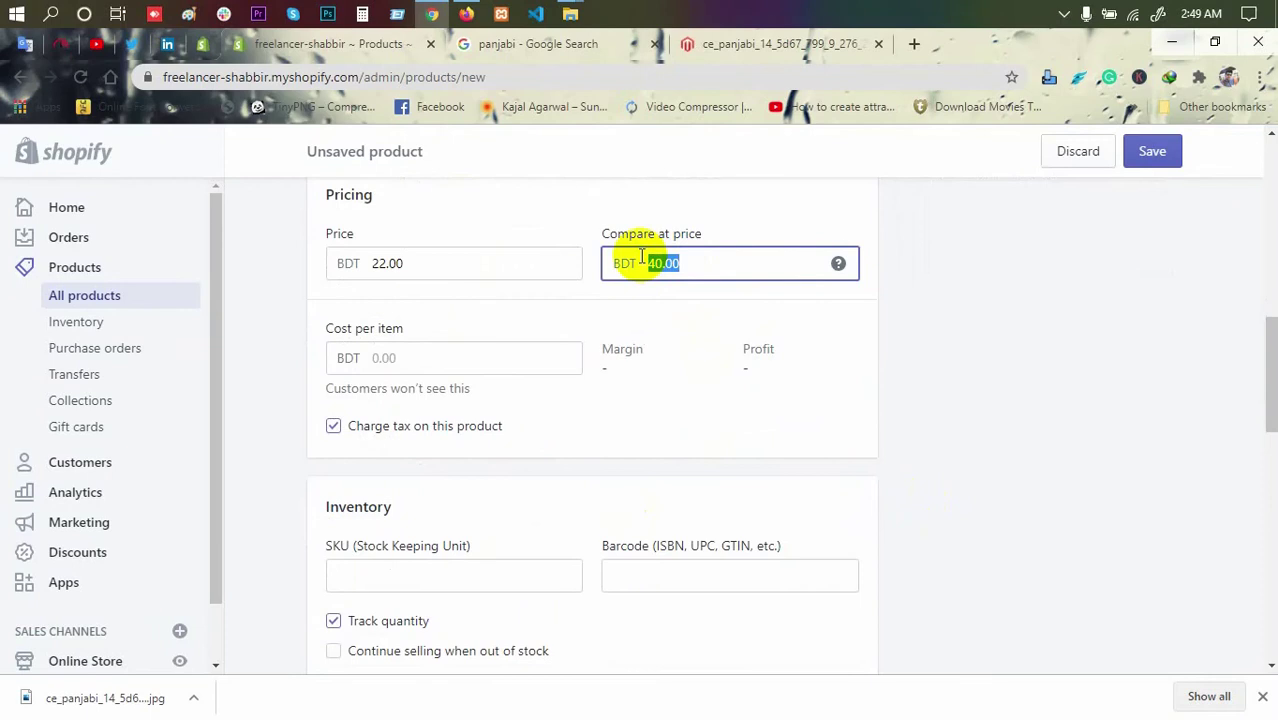
{"action": "type", "text": "20"}
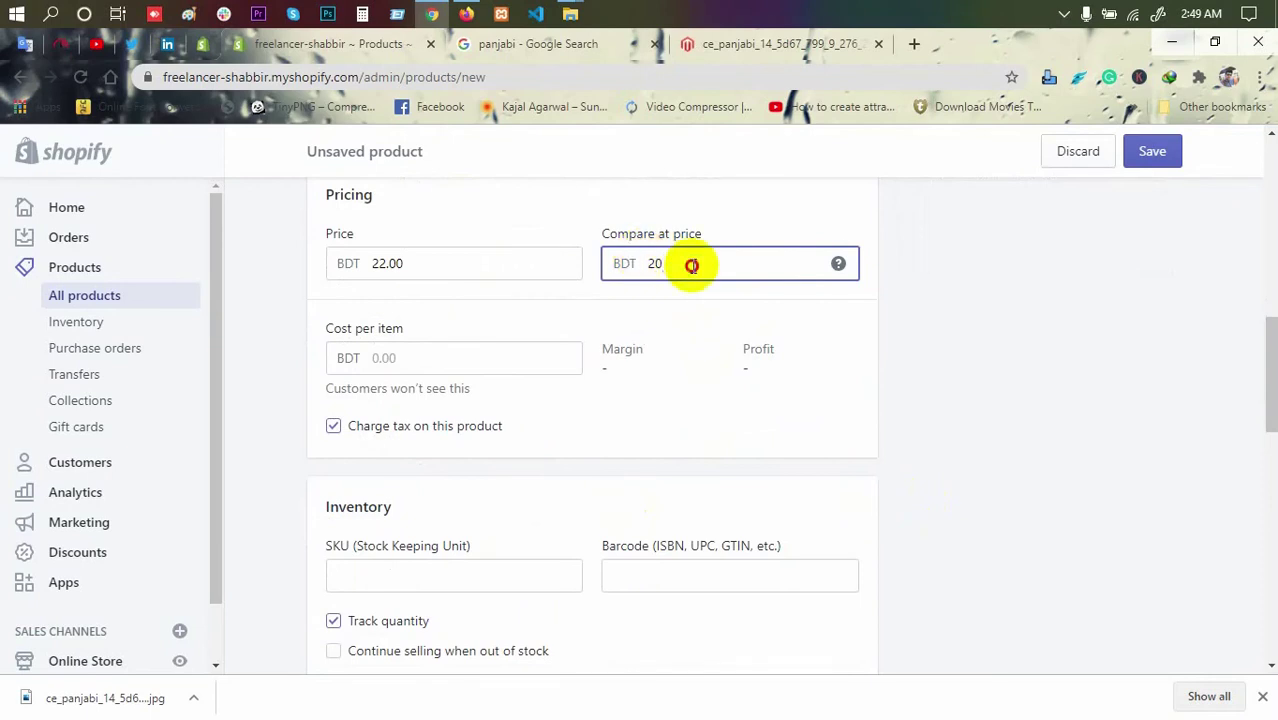
{"action": "left_click", "coordinate": [828, 358]}
Step: Review the product's cost per item, tax, inventory, shipping and customs settings without filling them in
{"action": "left_click", "coordinate": [335, 360]}
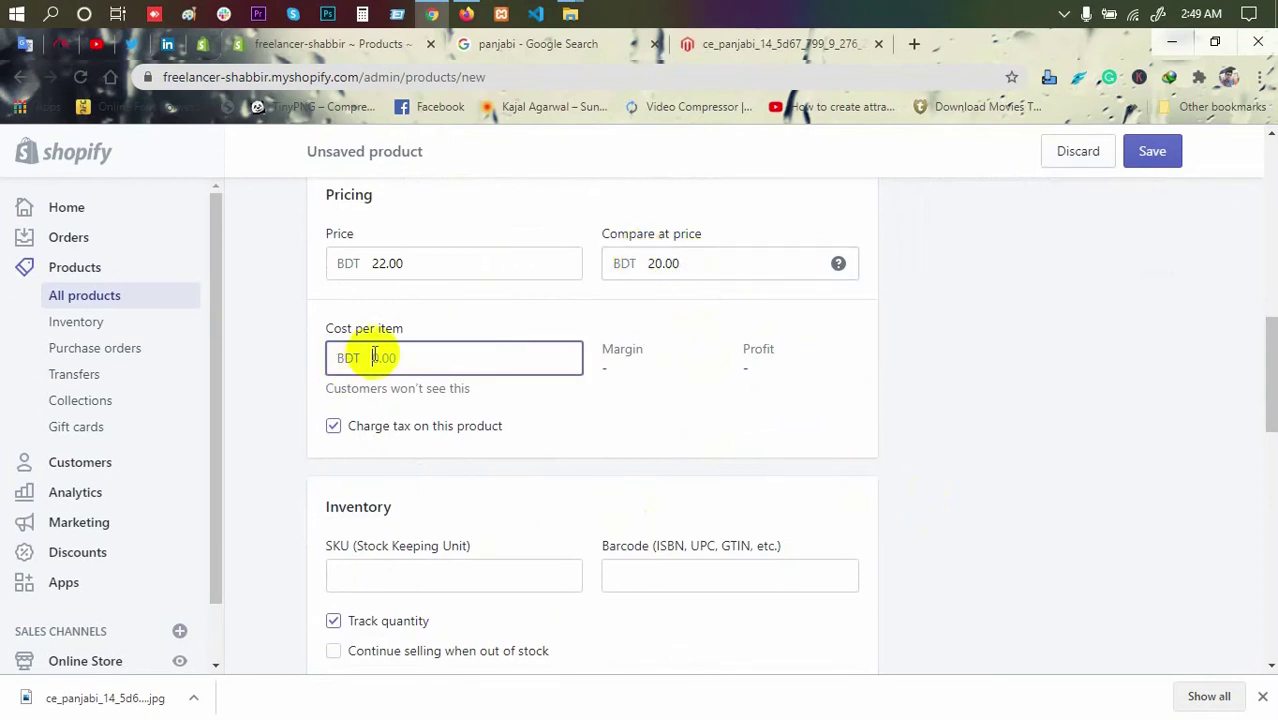
{"action": "scroll", "coordinate": [440, 388], "scroll_direction": "down", "scroll_amount": 1}
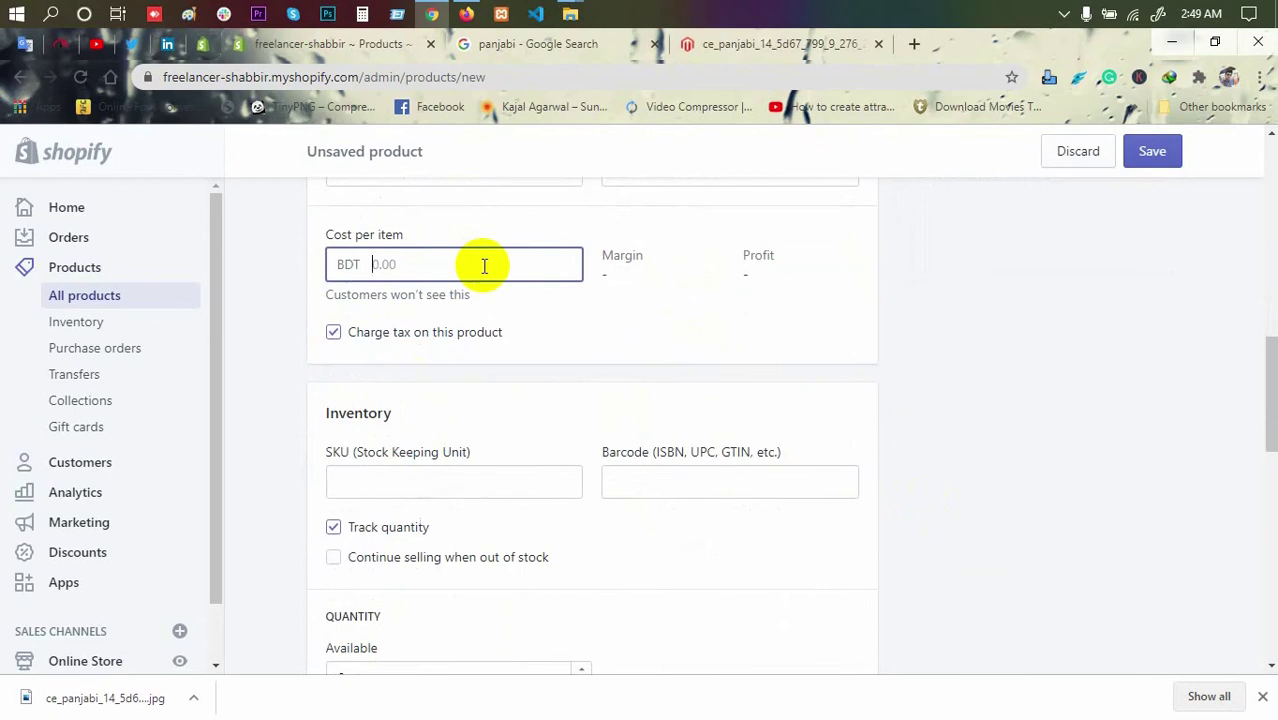
{"action": "scroll", "coordinate": [480, 263], "scroll_direction": "up", "scroll_amount": 1}
{"action": "scroll", "coordinate": [400, 356], "scroll_direction": "down", "scroll_amount": 1}
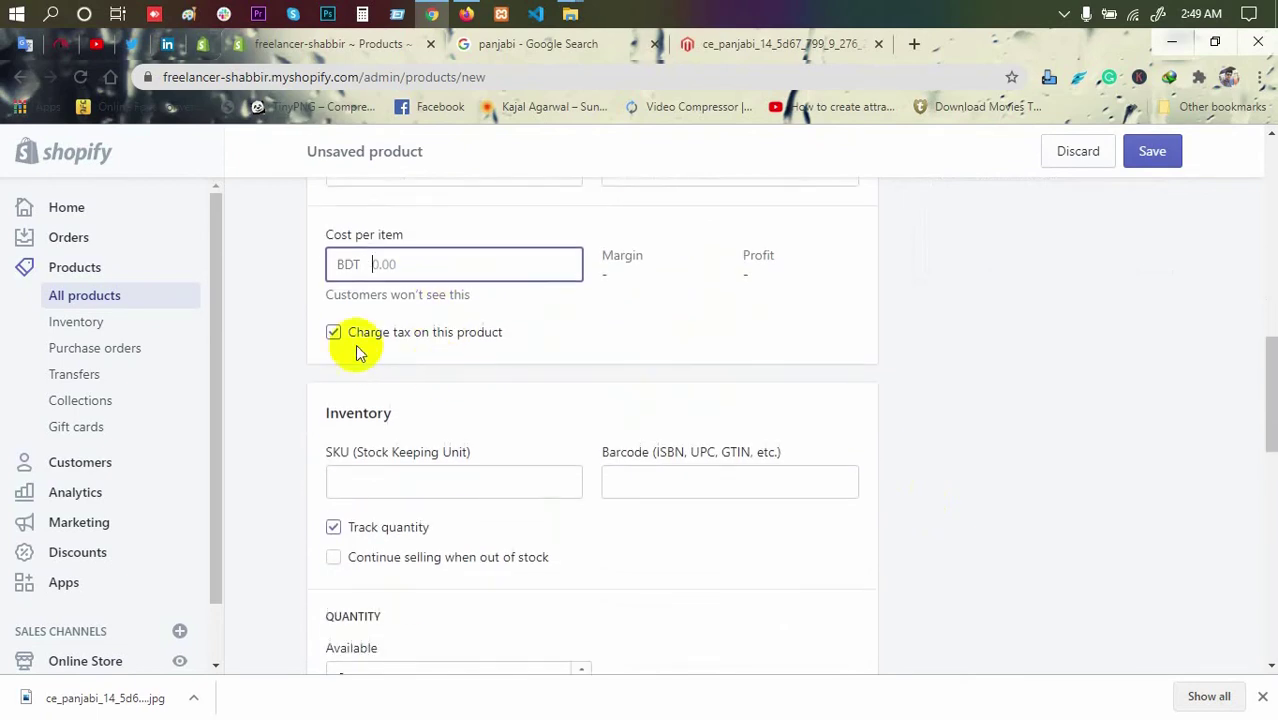
{"action": "scroll", "coordinate": [440, 340], "scroll_direction": "down", "scroll_amount": 2}
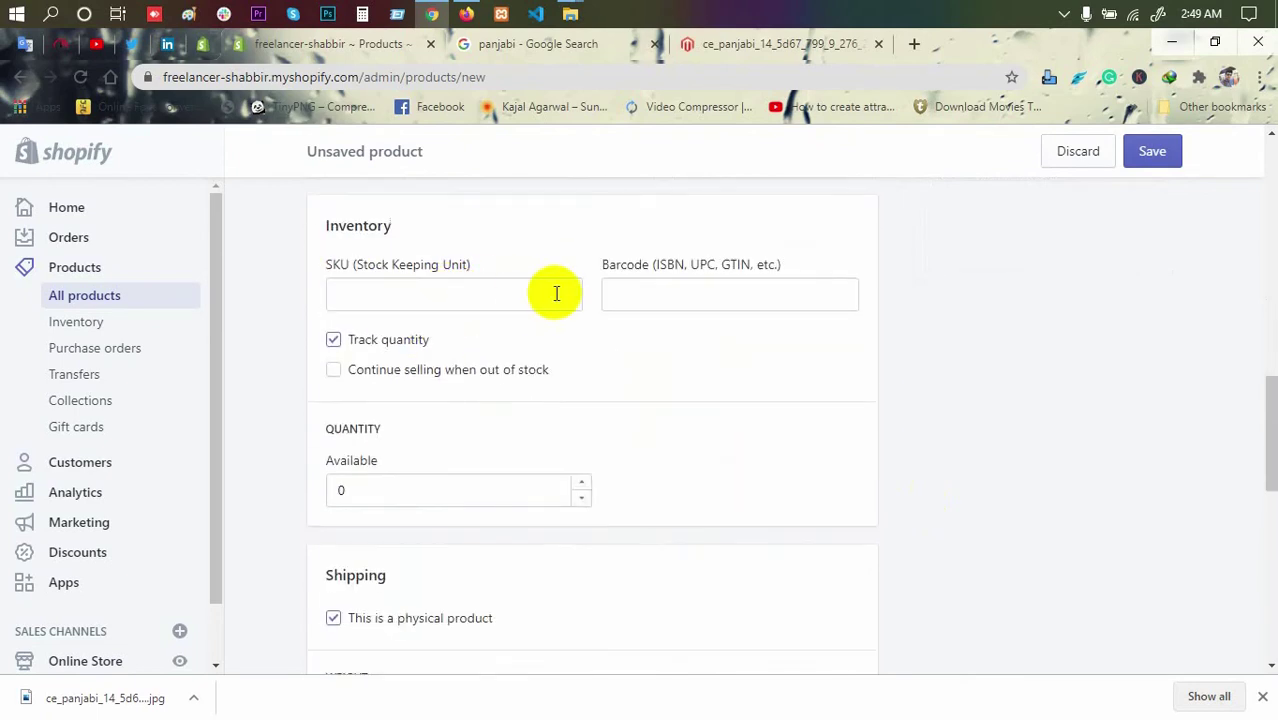
{"action": "scroll", "coordinate": [593, 305], "scroll_direction": "down", "scroll_amount": 1}
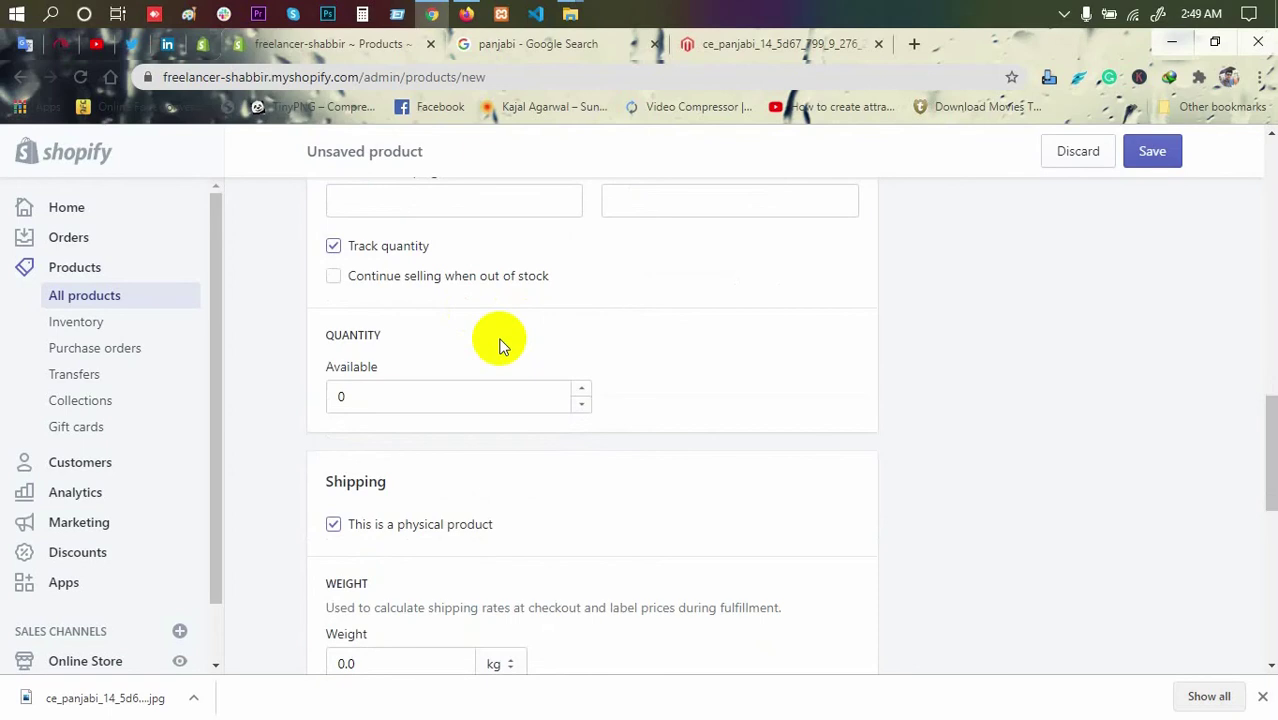
{"action": "scroll", "coordinate": [502, 345], "scroll_direction": "down", "scroll_amount": 5}
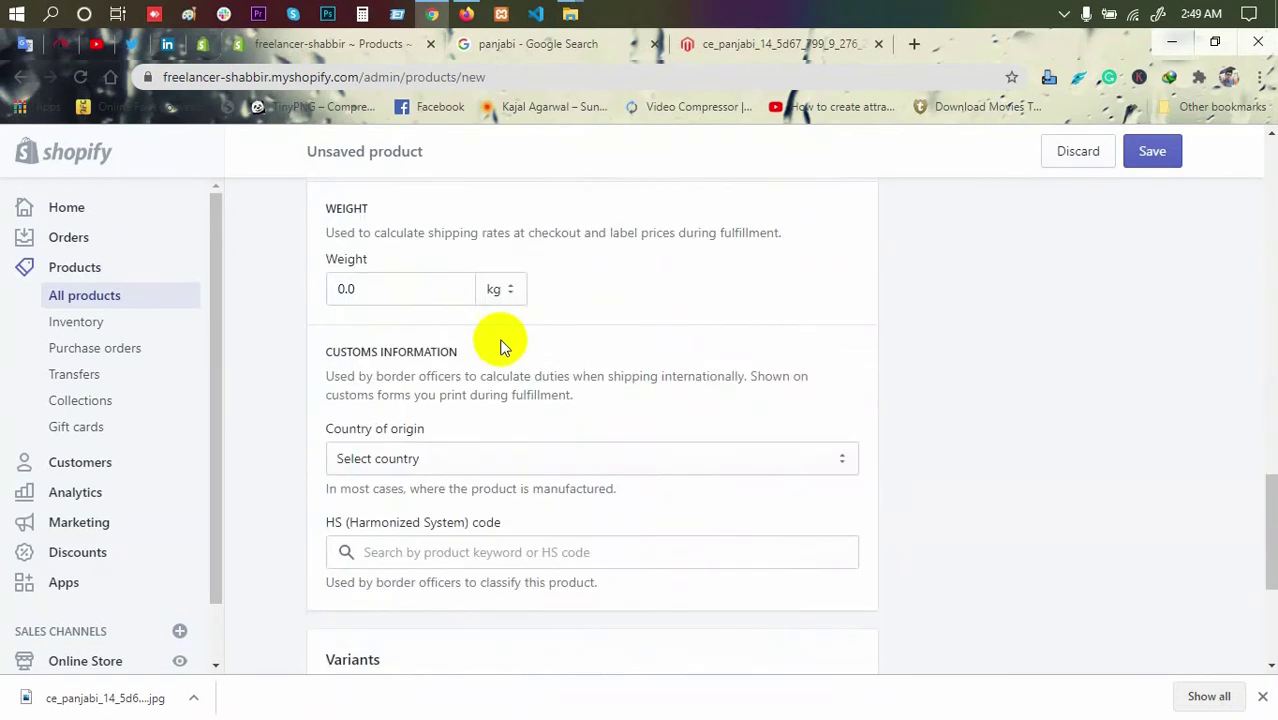
Step: Enable multiple options for the product, such as different sizes or colors, in its variants settings
{"action": "scroll", "coordinate": [502, 345], "scroll_direction": "down", "scroll_amount": 4}
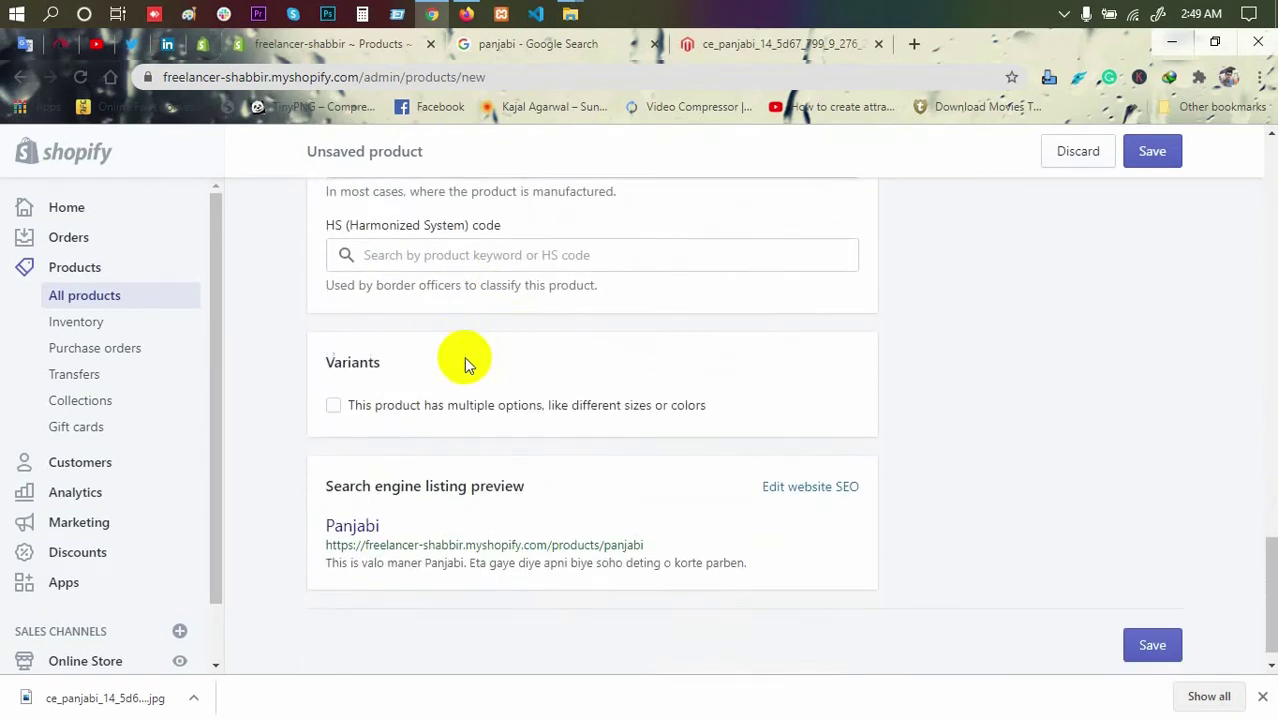
{"action": "left_click", "coordinate": [467, 380]}
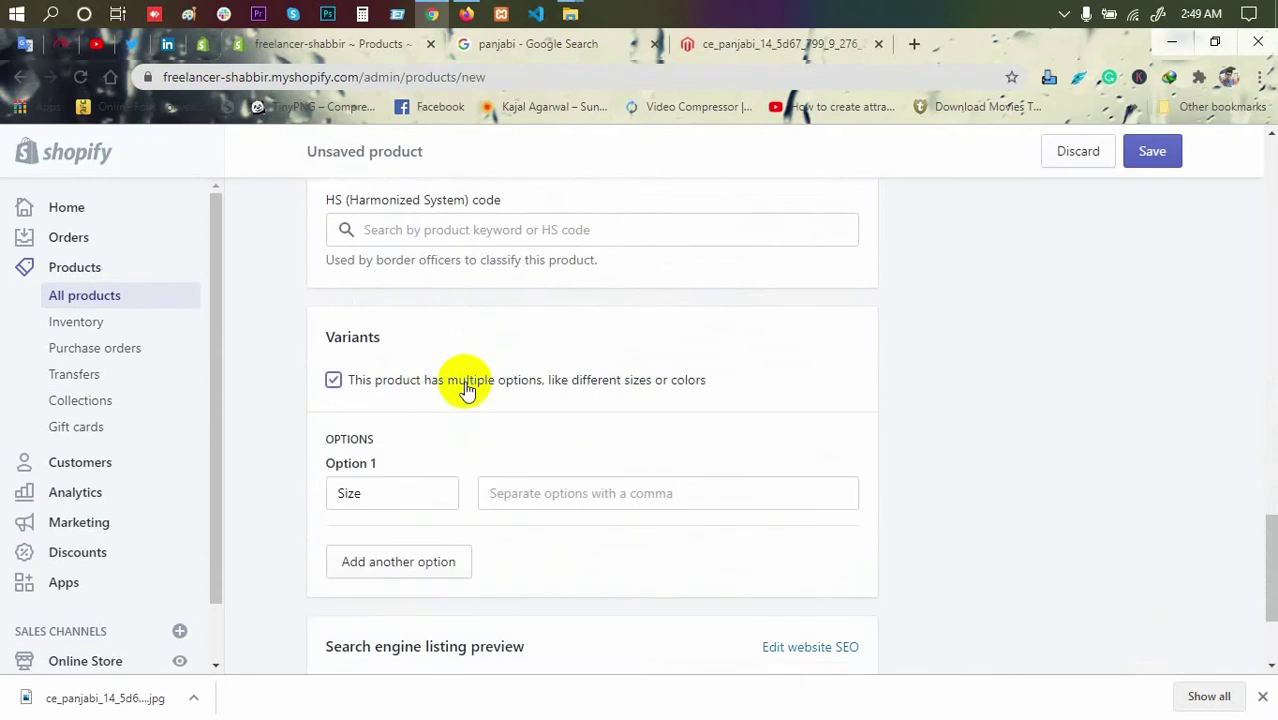
{"action": "scroll", "coordinate": [440, 360], "scroll_direction": "down", "scroll_amount": 2}
{"action": "left_click", "coordinate": [586, 310]}
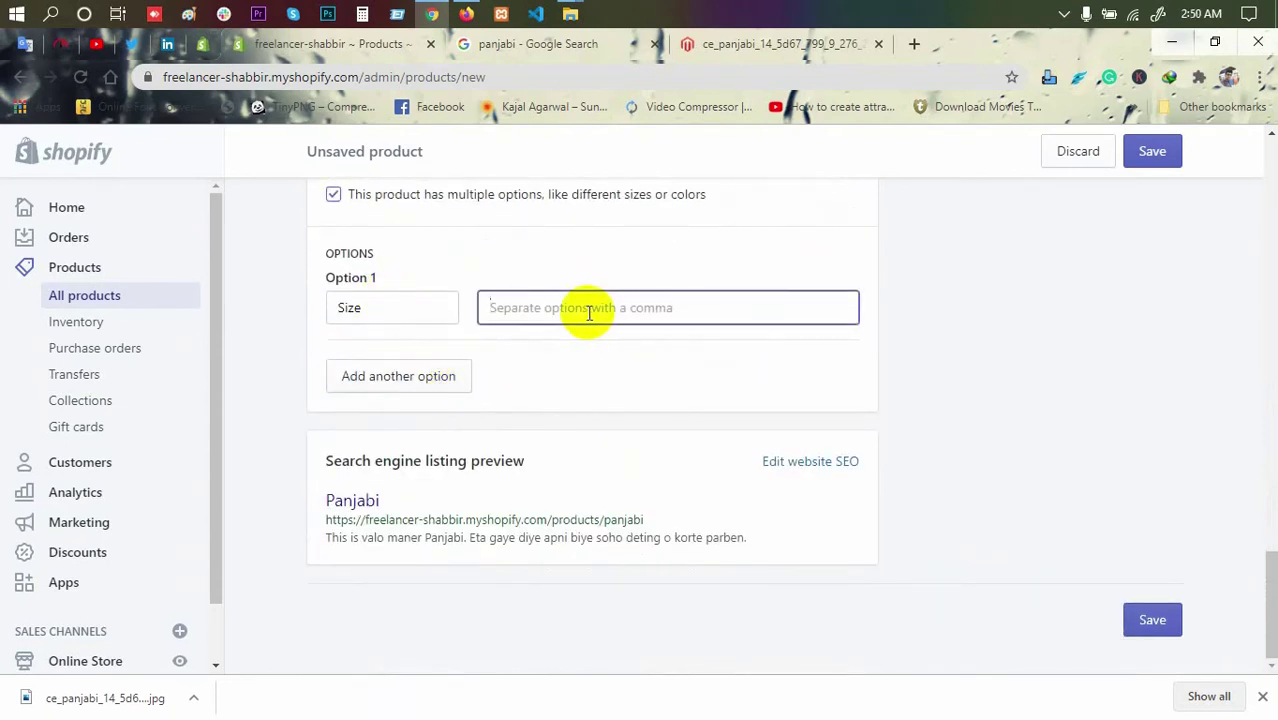
{"action": "type", "text": "xs"}
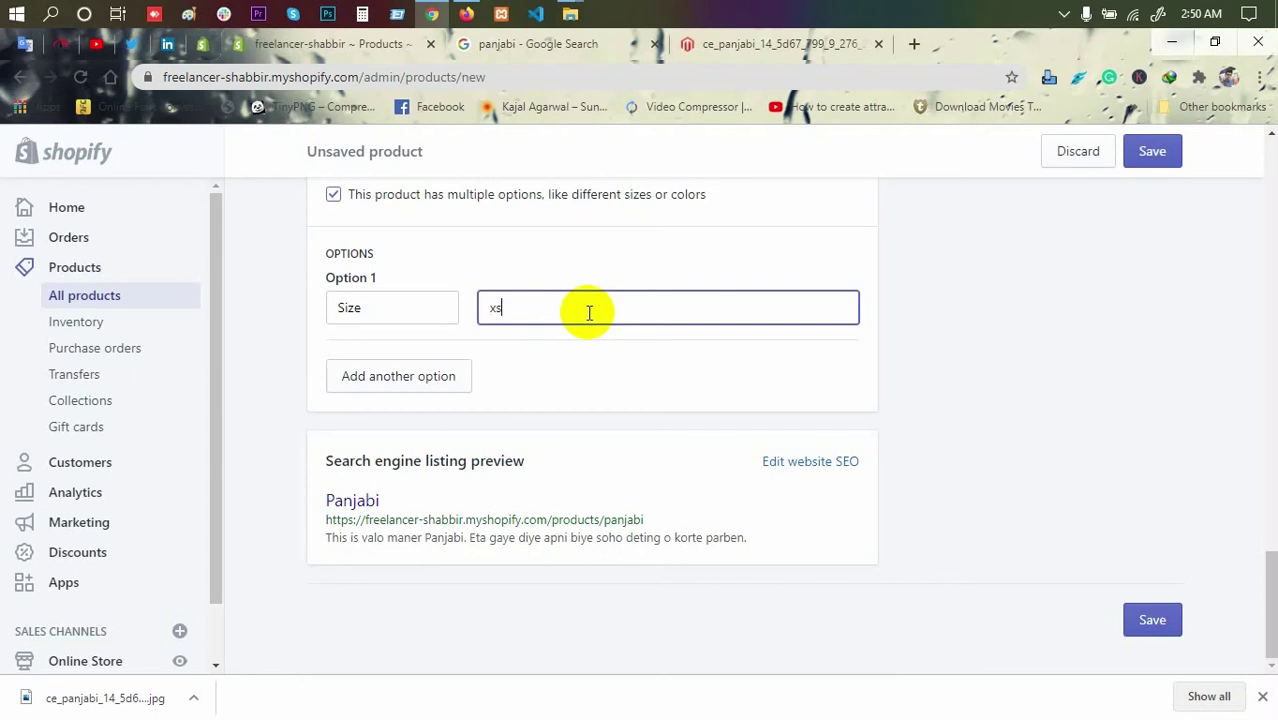
{"action": "type", "text": ","}
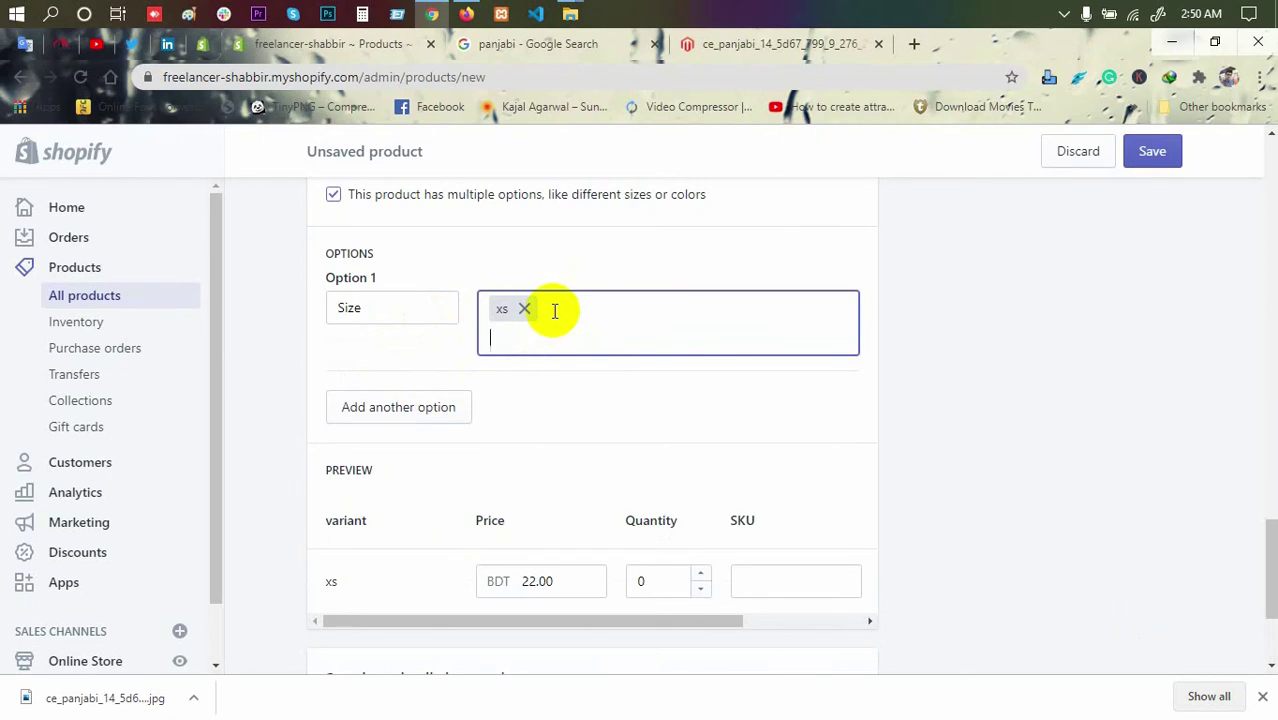
{"action": "key", "text": "Return"}
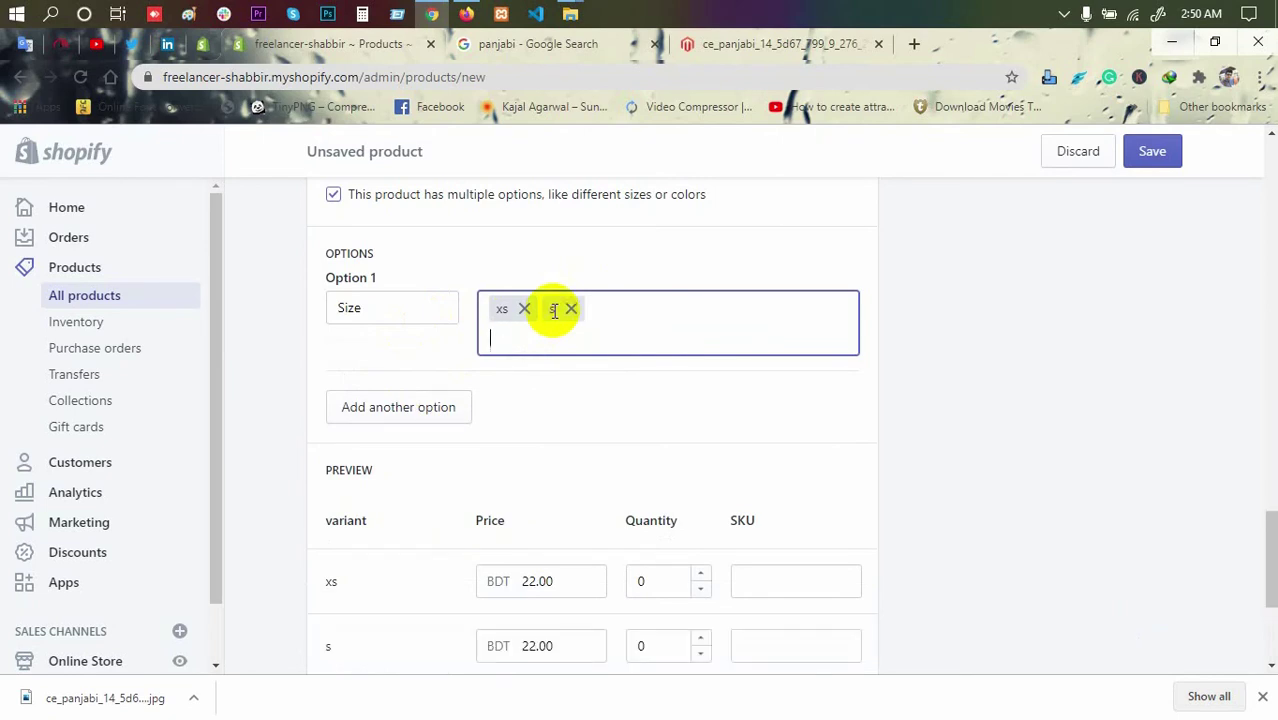
{"action": "key", "text": "BackSpace"}
{"action": "key", "text": "BackSpace"}
Step: Enter XS, S, M, L, XL and XXL as the values of the Size option
{"action": "type", "text": "XS"}
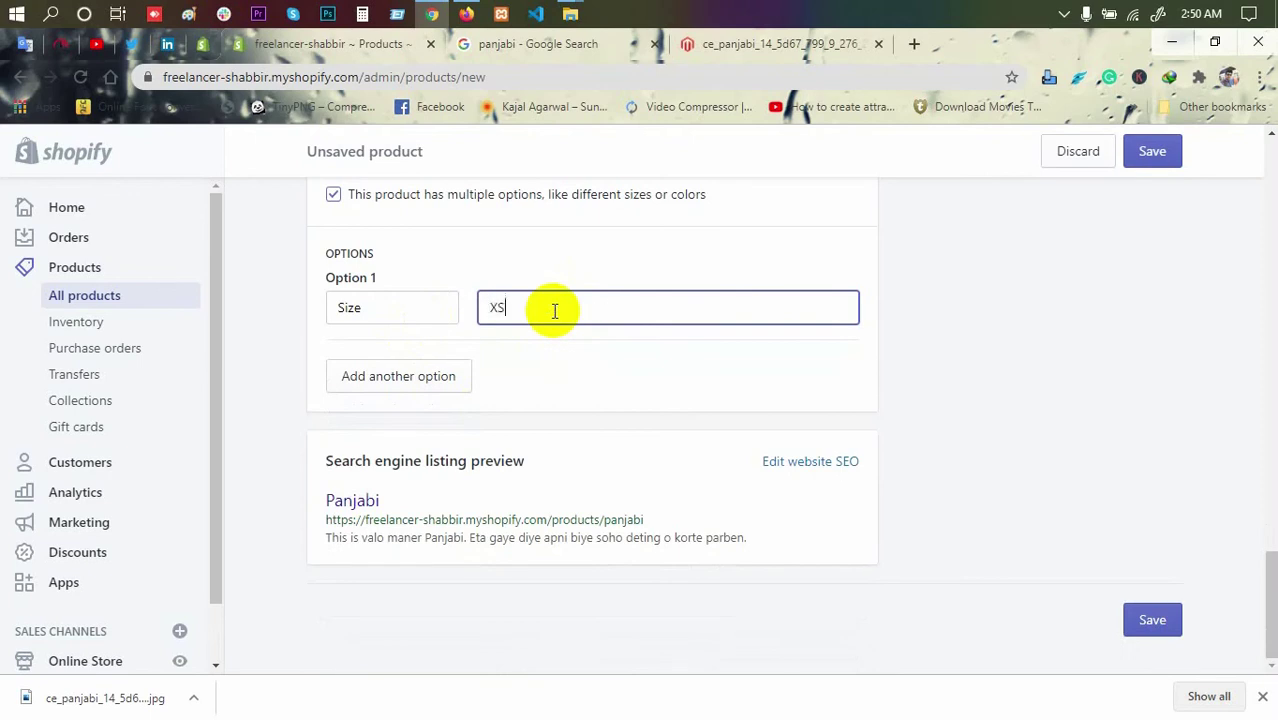
{"action": "key", "text": "Return"}
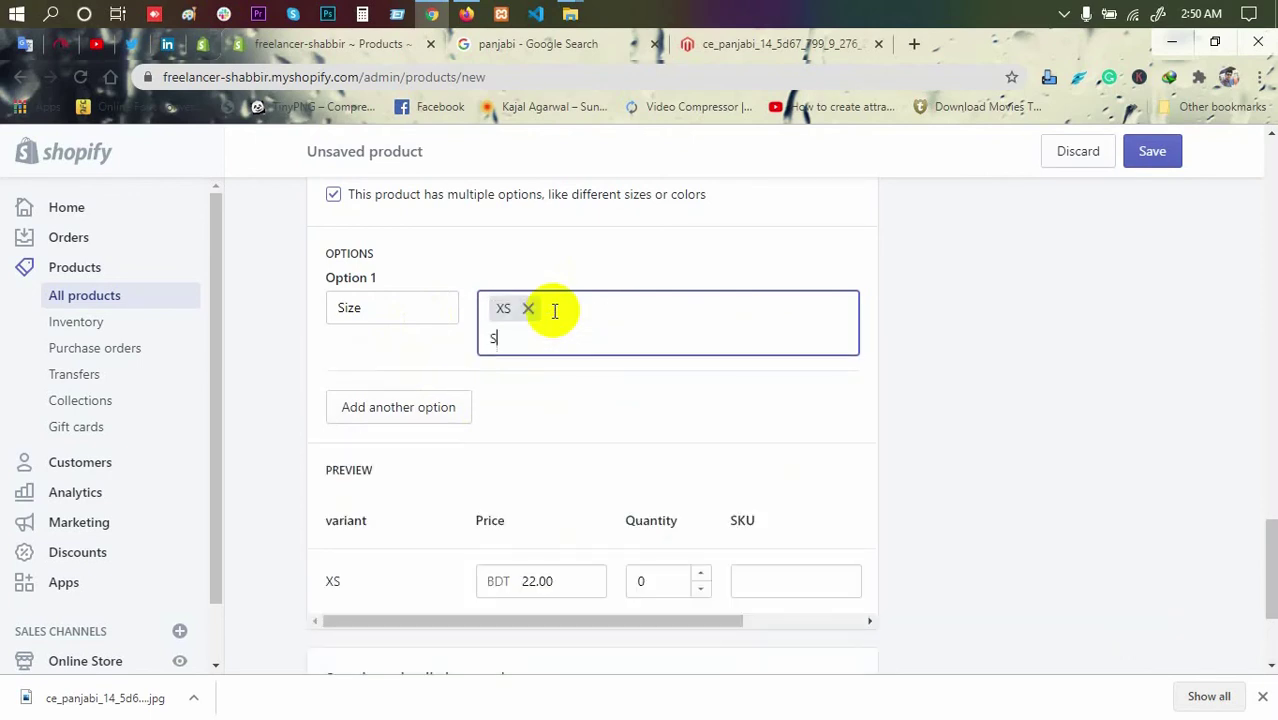
{"action": "type", "text": "S"}
{"action": "key", "text": "Return"}
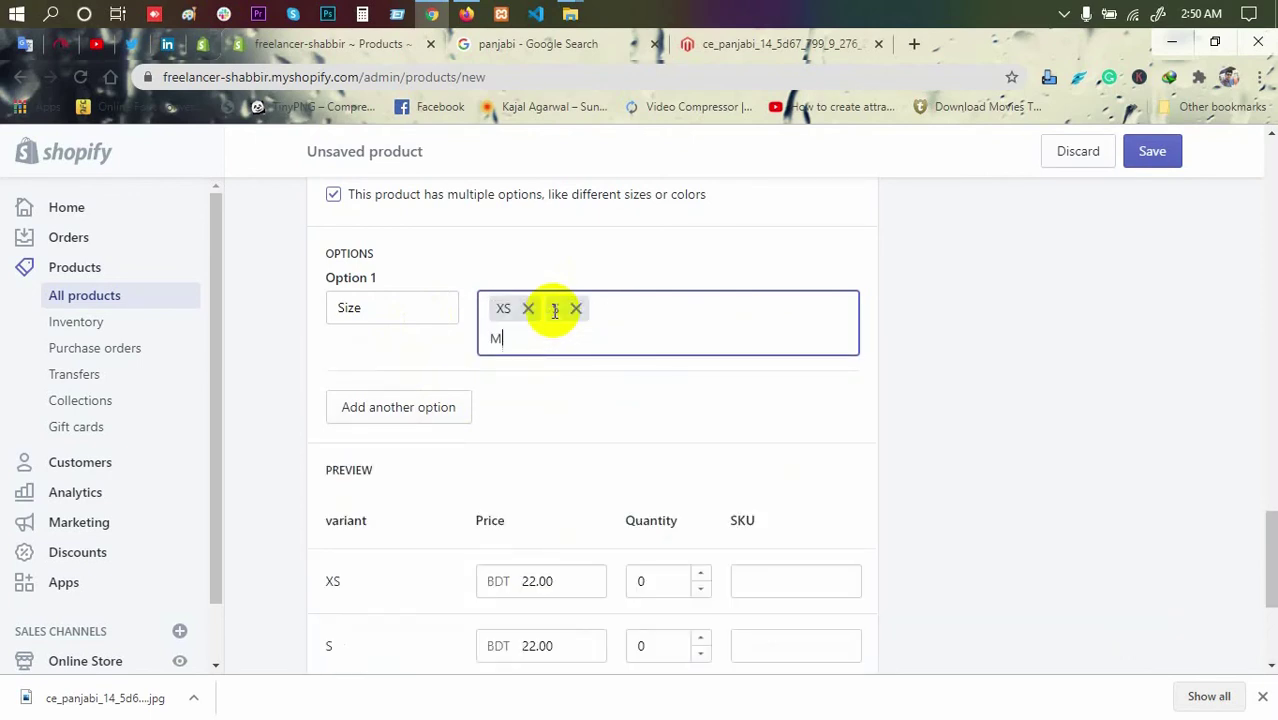
{"action": "type", "text": "M"}
{"action": "key", "text": "Return"}
{"action": "type", "text": "L"}
{"action": "key", "text": "Return"}
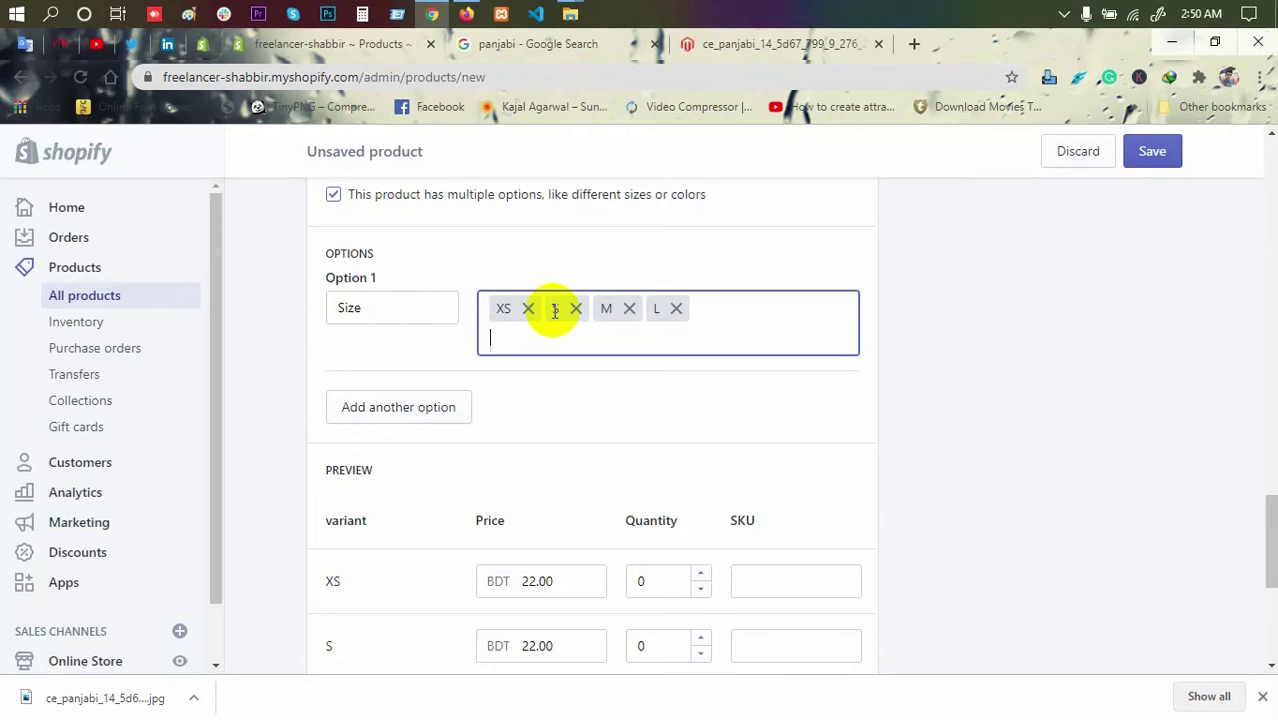
{"action": "type", "text": "XL"}
{"action": "key", "text": "Return"}
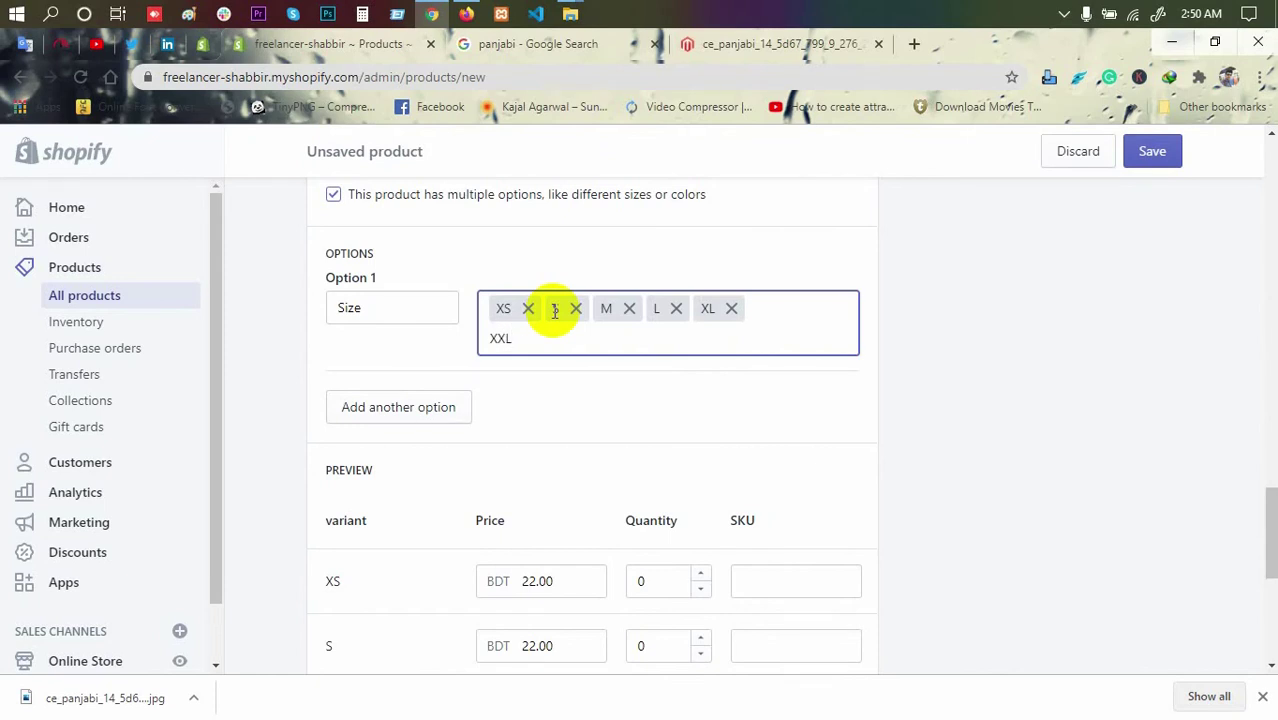
{"action": "type", "text": "XXL"}
{"action": "key", "text": "Return"}
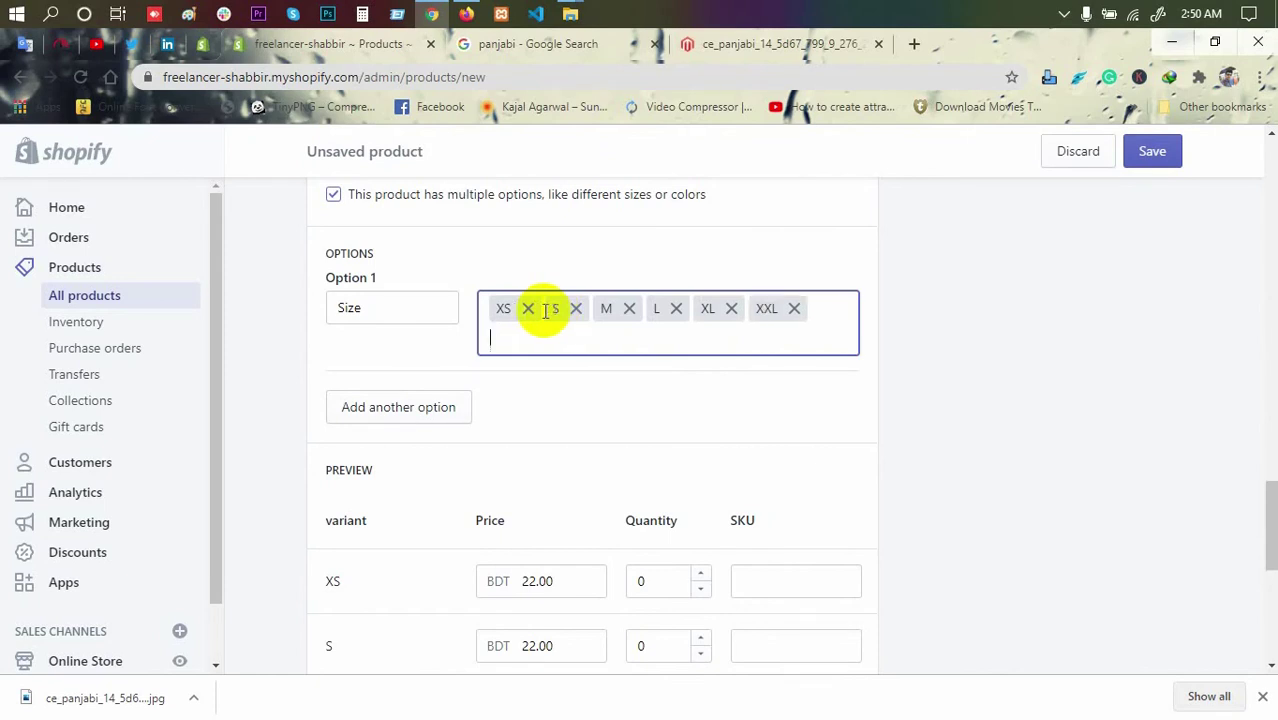
Step: Add Color as a second product option with the values RED, BLUE, GREEN, YELLOW and BLACK
{"action": "left_click", "coordinate": [447, 407]}
{"action": "left_click", "coordinate": [576, 437]}
{"action": "type", "text": "R"}
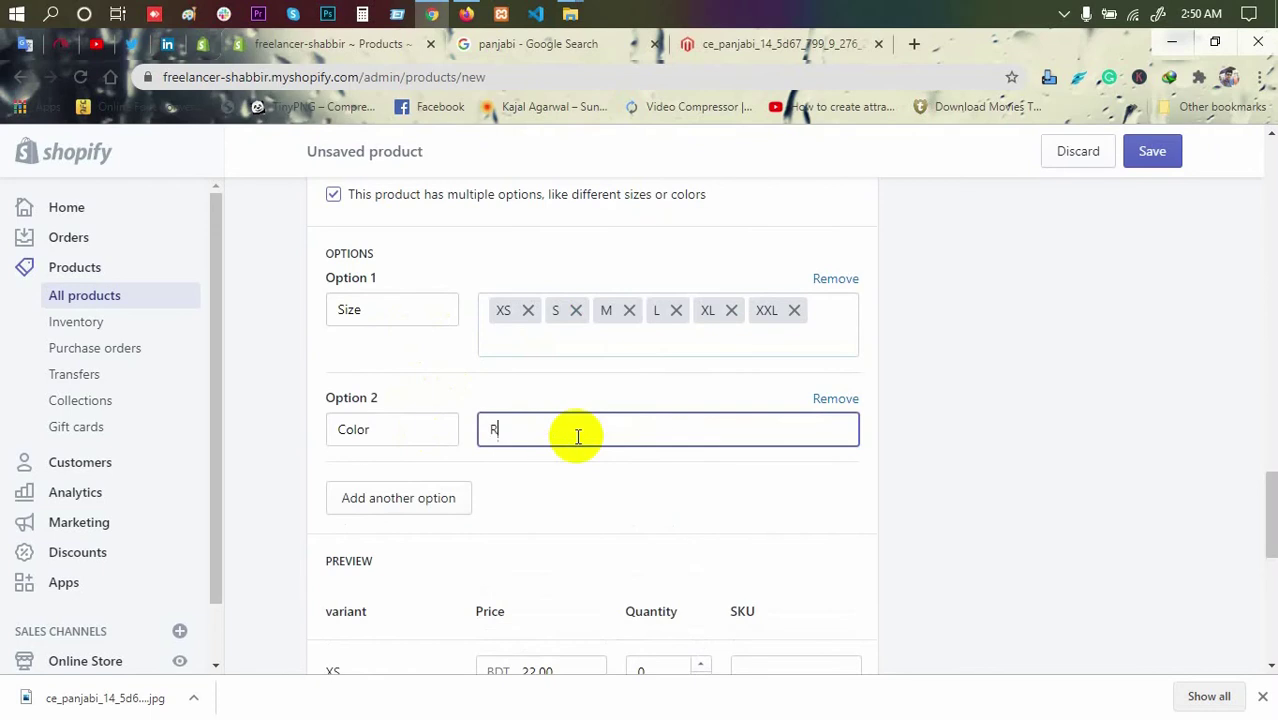
{"action": "type", "text": "ED"}
{"action": "key", "text": "Return"}
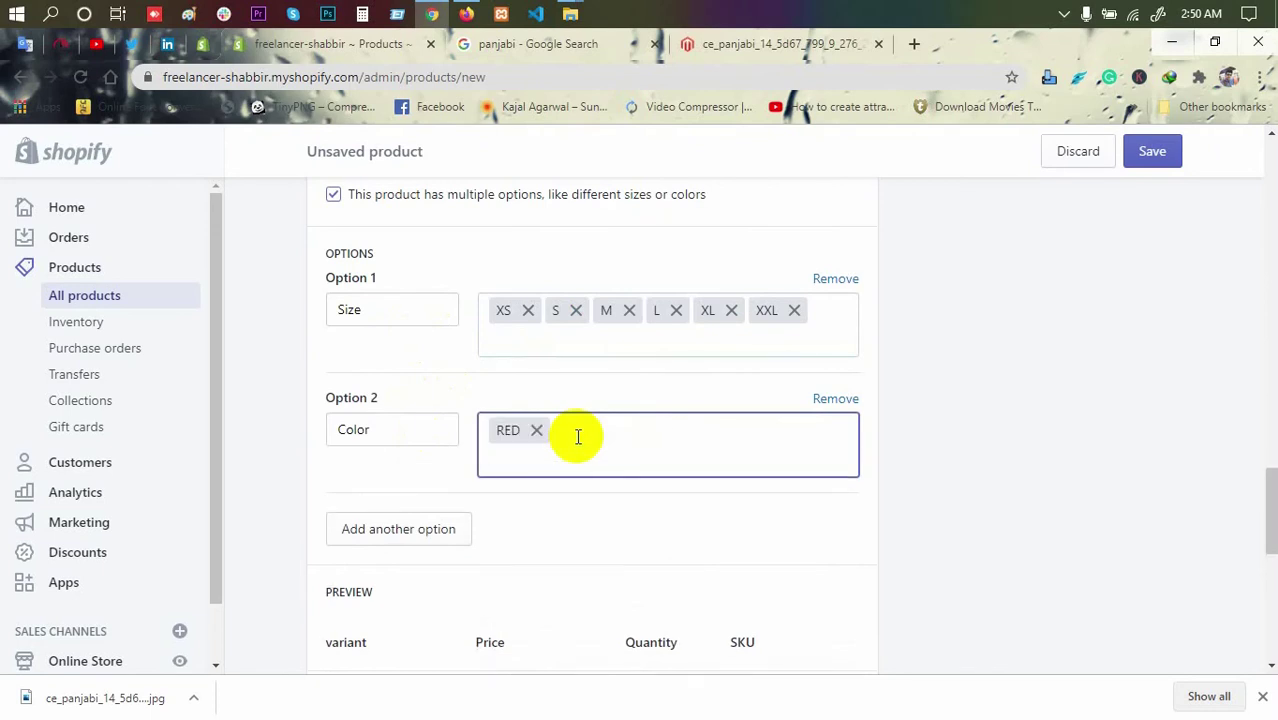
{"action": "type", "text": "BLUE"}
{"action": "key", "text": "Return"}
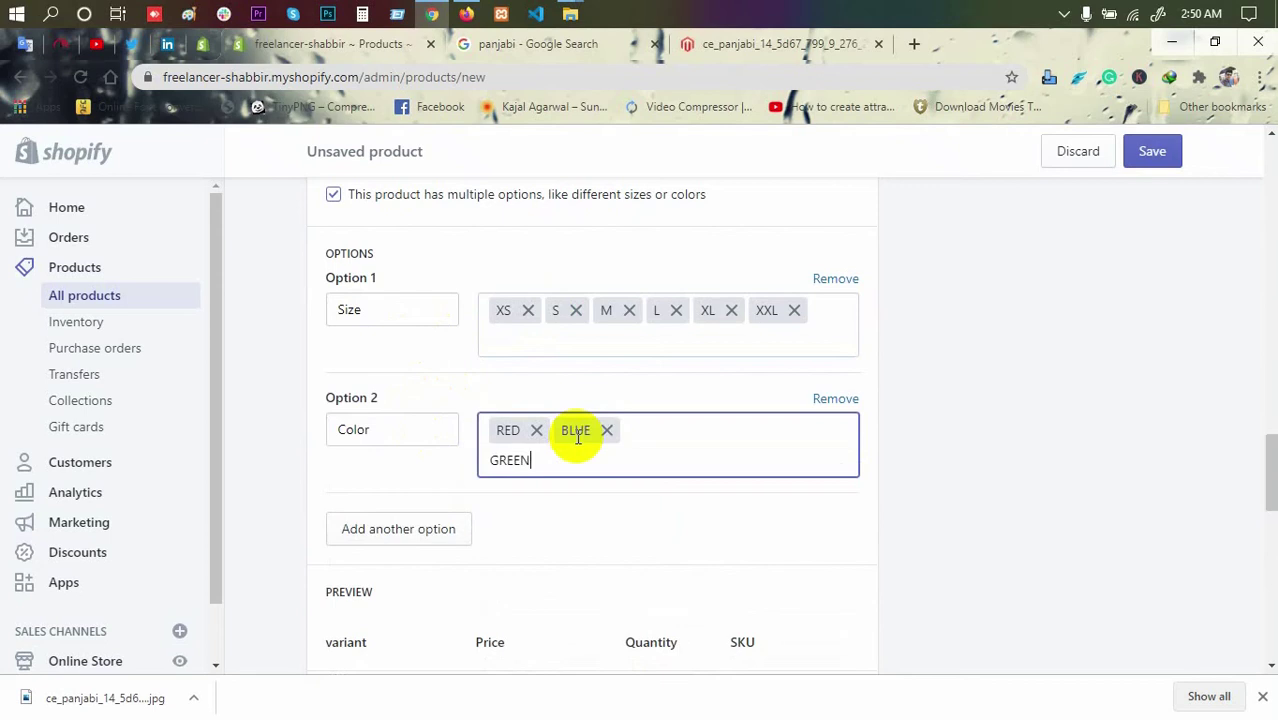
{"action": "type", "text": "GREEN"}
{"action": "key", "text": "Return"}
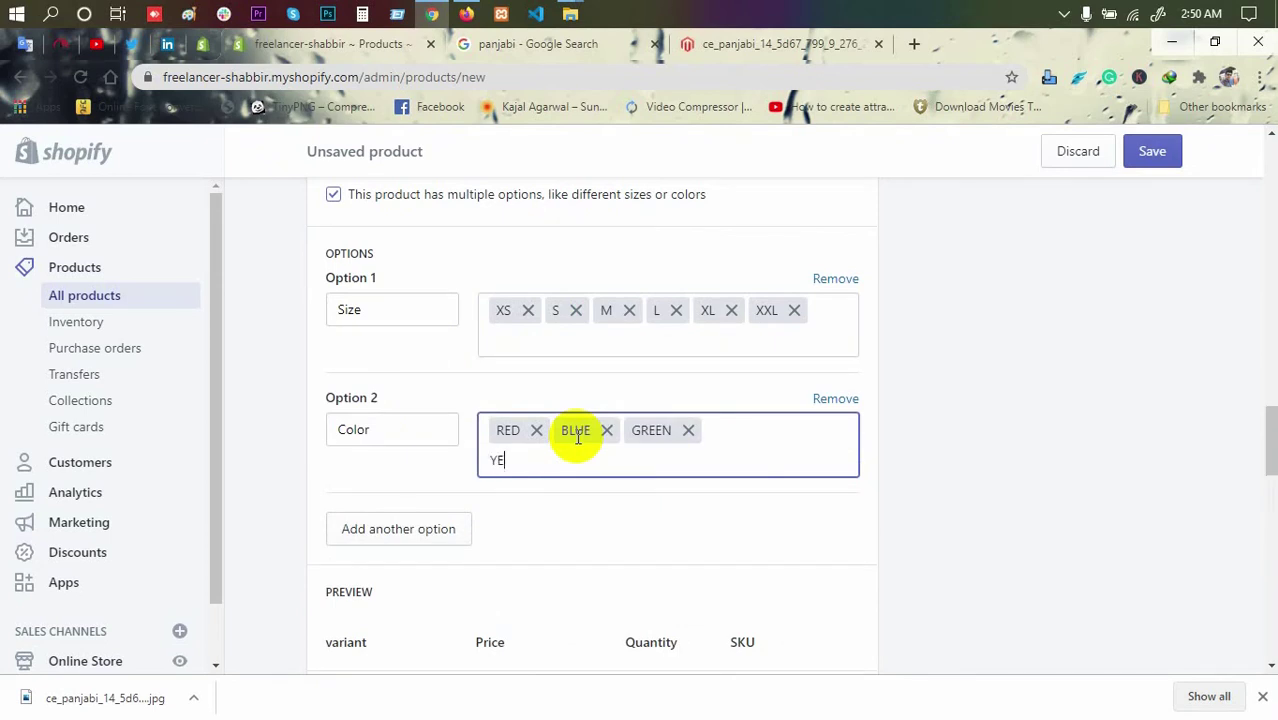
{"action": "type", "text": "YELLOW"}
{"action": "key", "text": "Return"}
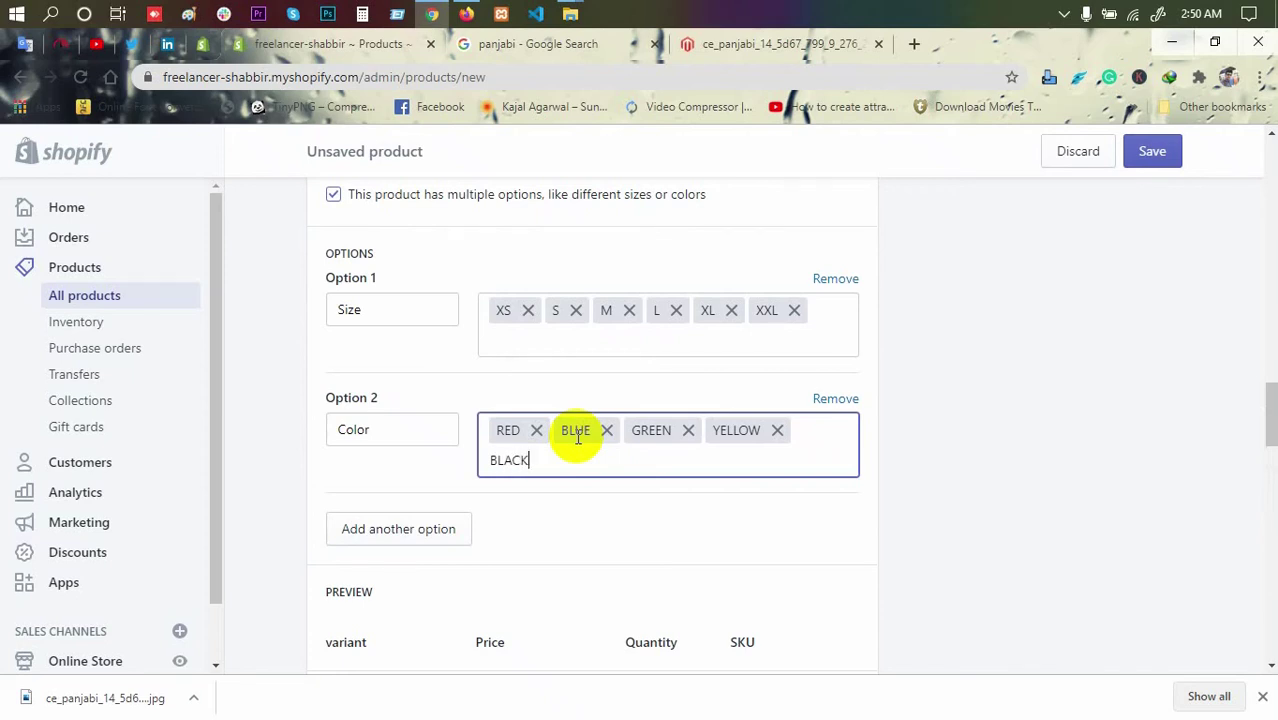
{"action": "key", "text": "Return"}
Step: Review the price, quantity and SKU fields of all size and color combinations in the variant preview
{"action": "scroll", "coordinate": [577, 437], "scroll_direction": "down", "scroll_amount": 4}
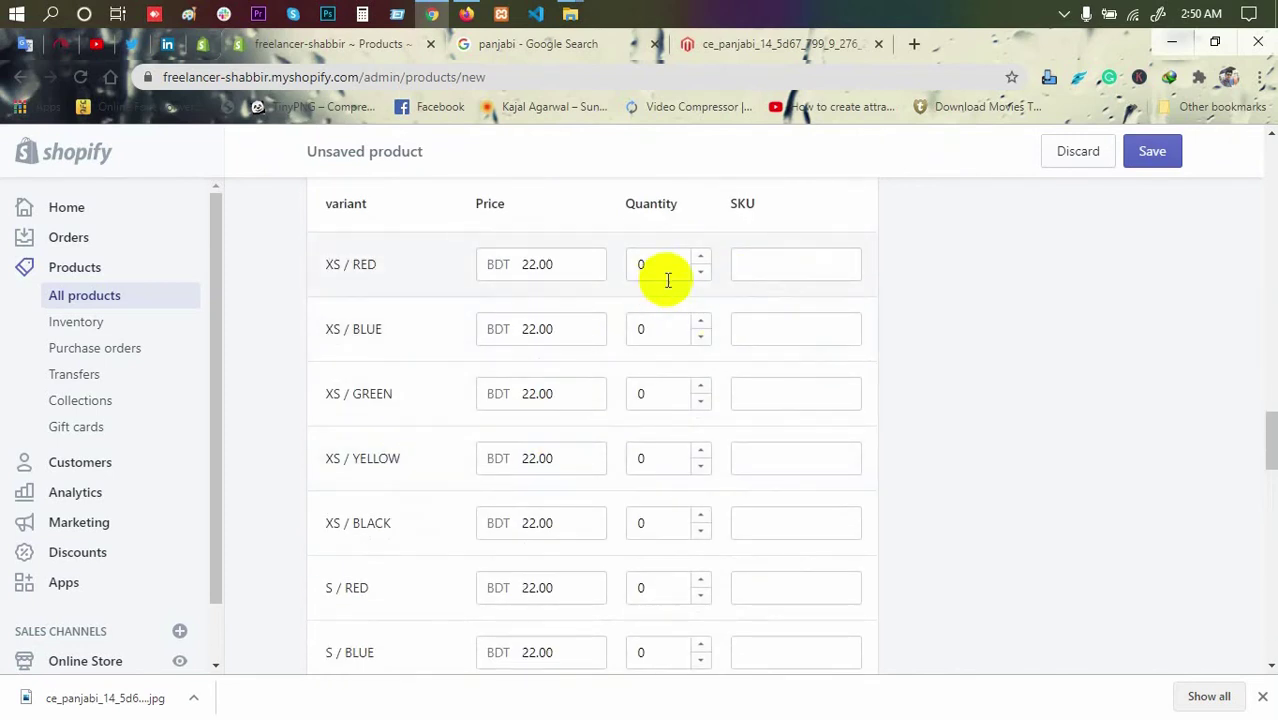
{"action": "scroll", "coordinate": [672, 291], "scroll_direction": "down", "scroll_amount": 18}
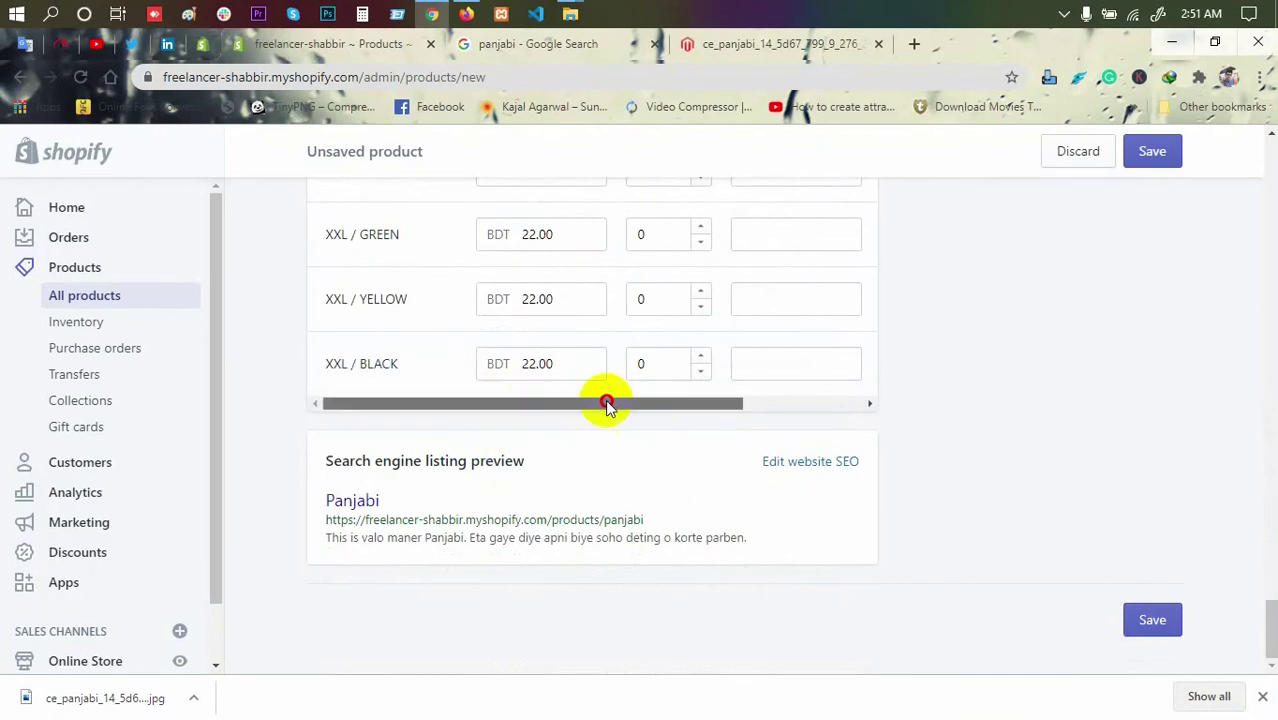
{"action": "mouse_move", "coordinate": [605, 402]}
{"action": "left_mouse_down"}
{"action": "mouse_move", "coordinate": [485, 402]}
{"action": "mouse_move", "coordinate": [590, 405]}
{"action": "left_mouse_up"}
{"action": "scroll", "coordinate": [768, 399], "scroll_direction": "up", "scroll_amount": 16}
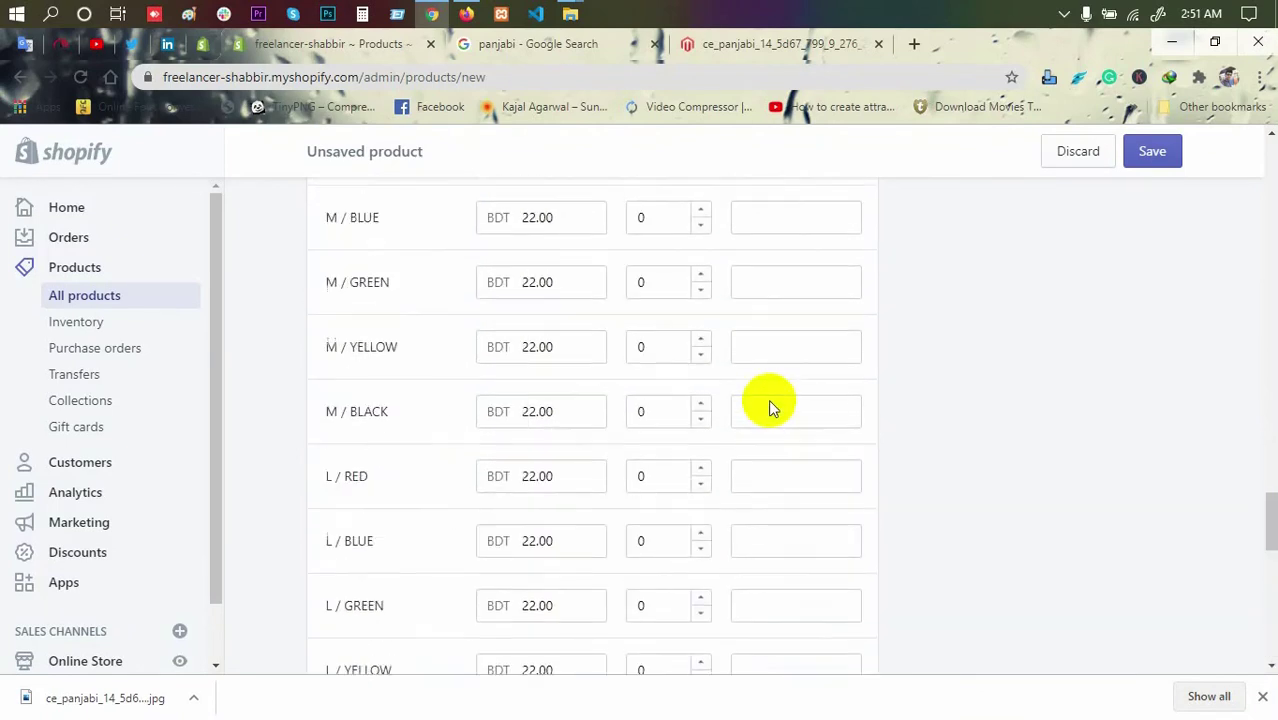
{"action": "scroll", "coordinate": [768, 399], "scroll_direction": "up", "scroll_amount": 3}
{"action": "scroll", "coordinate": [659, 420], "scroll_direction": "down", "scroll_amount": 5}
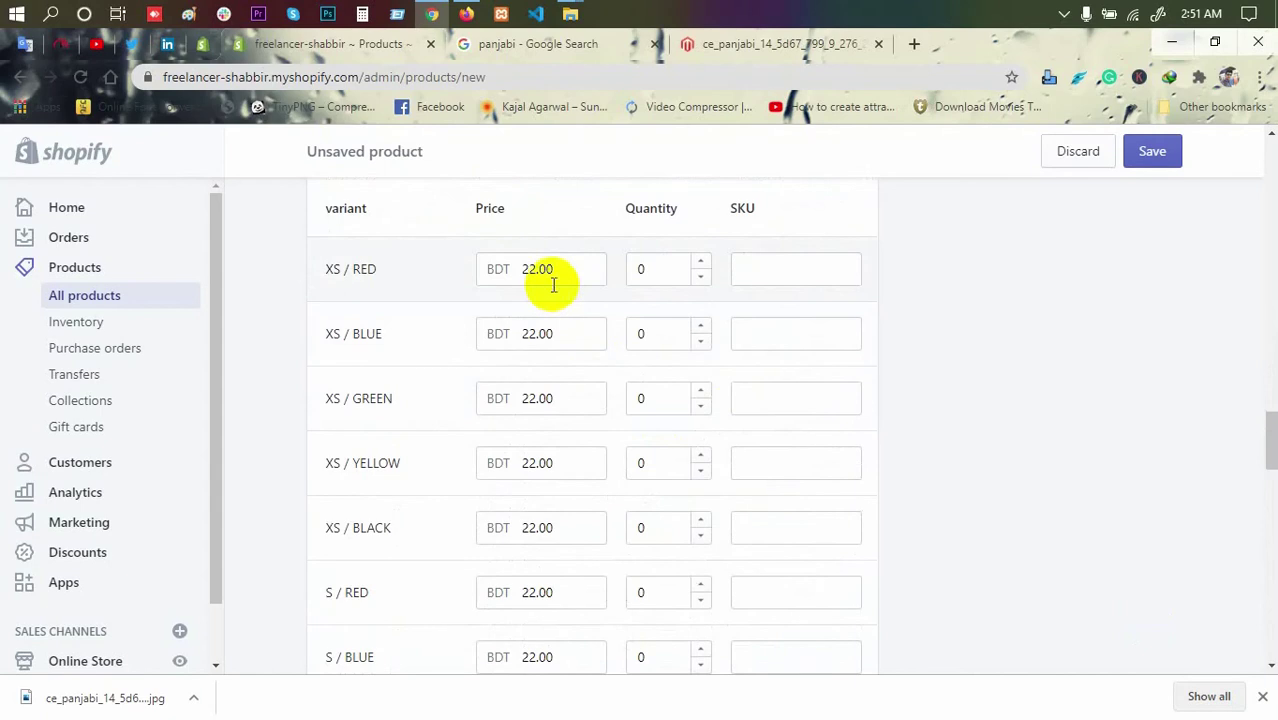
{"action": "scroll", "coordinate": [608, 374], "scroll_direction": "down", "scroll_amount": 18}
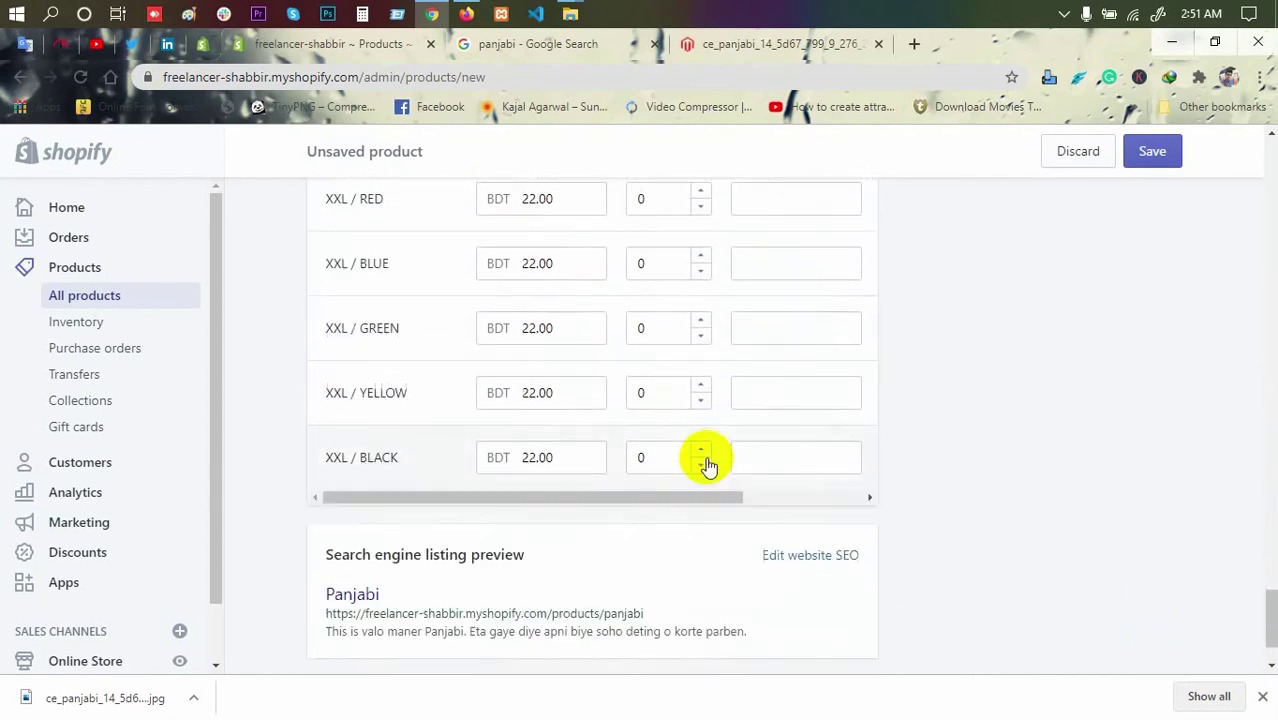
{"action": "scroll", "coordinate": [1138, 616], "scroll_direction": "up", "scroll_amount": 20}
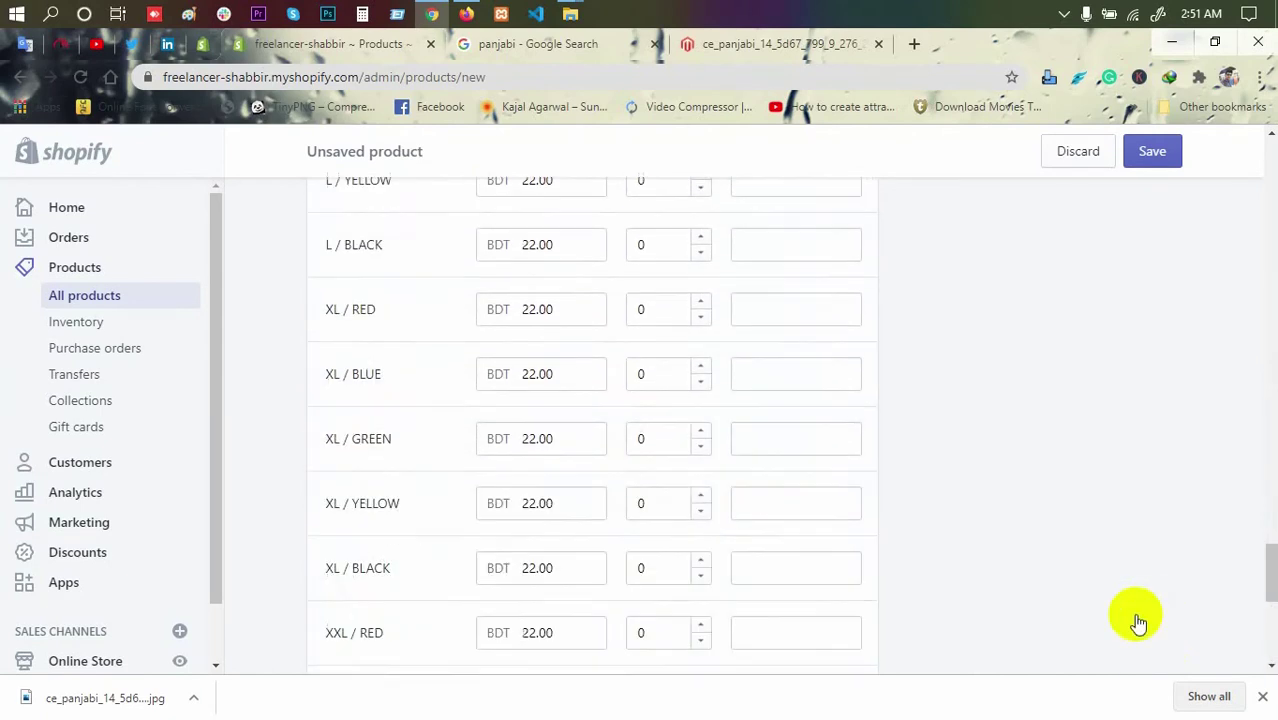
{"action": "scroll", "coordinate": [1134, 613], "scroll_direction": "up", "scroll_amount": 12}
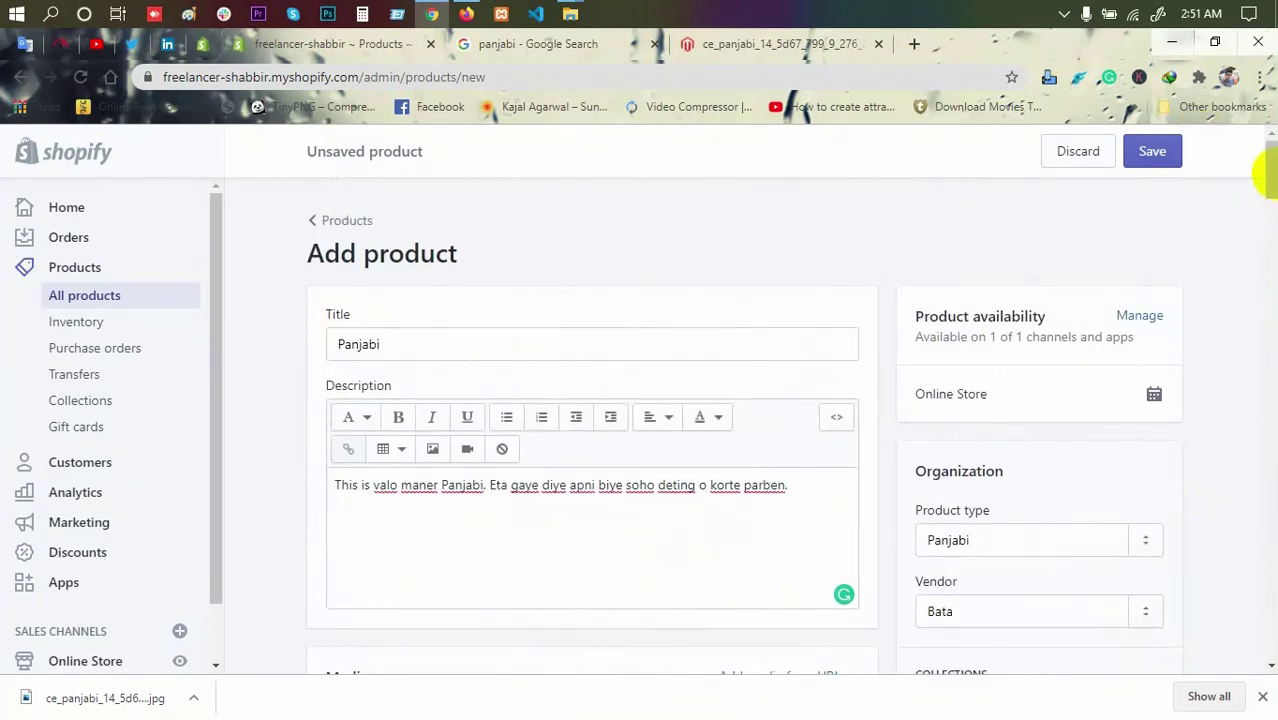
Step: Save the new Panjabi product
{"action": "left_click_drag", "start_coordinate": [1264, 166], "coordinate": [1090, 671]}
{"action": "left_click", "coordinate": [1145, 630]}
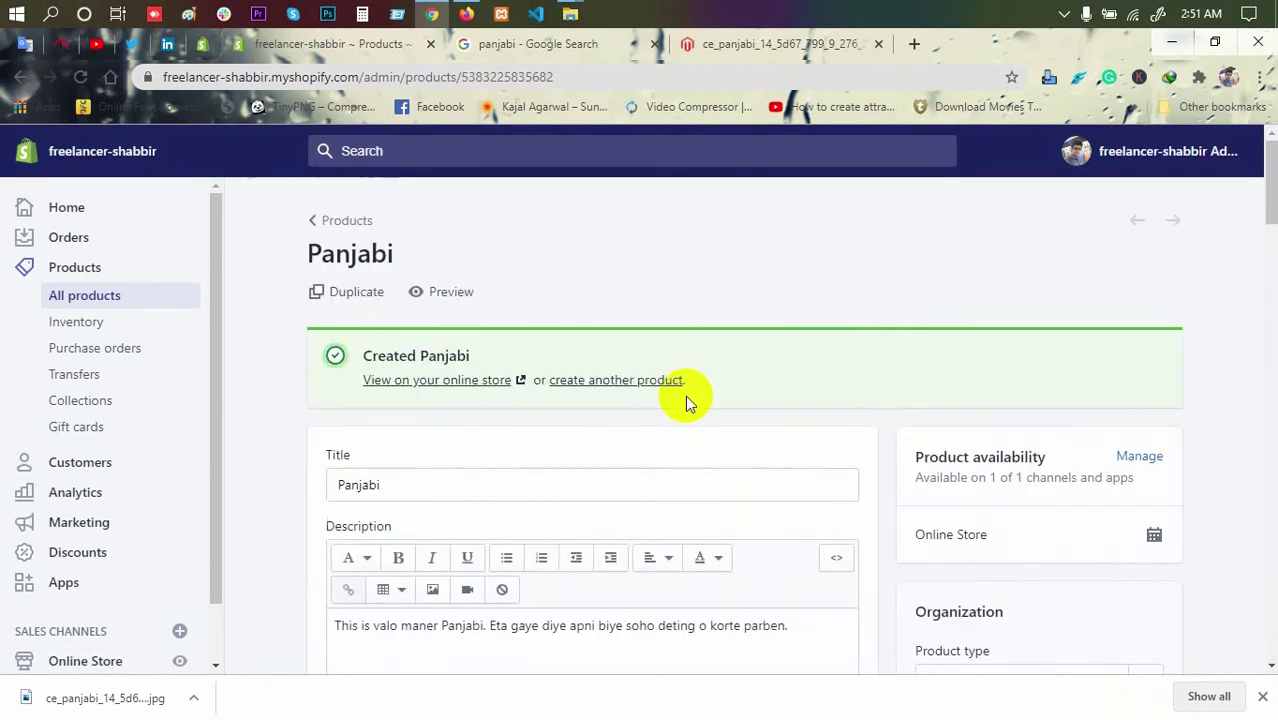
{"action": "scroll", "coordinate": [548, 400], "scroll_direction": "down", "scroll_amount": 2}
{"action": "scroll", "coordinate": [548, 395], "scroll_direction": "up", "scroll_amount": 2}
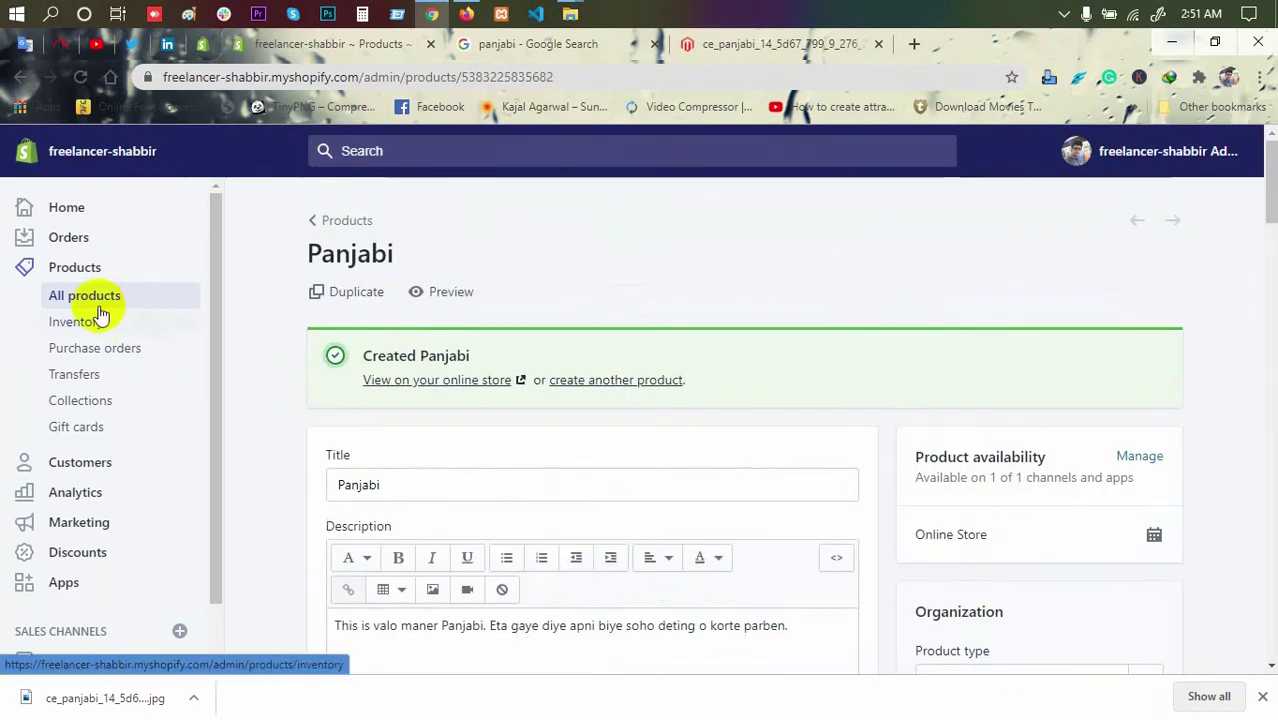
Step: Export all products from the product list as a CSV for Excel, Numbers or other spreadsheet programs
{"action": "left_click", "coordinate": [100, 310]}
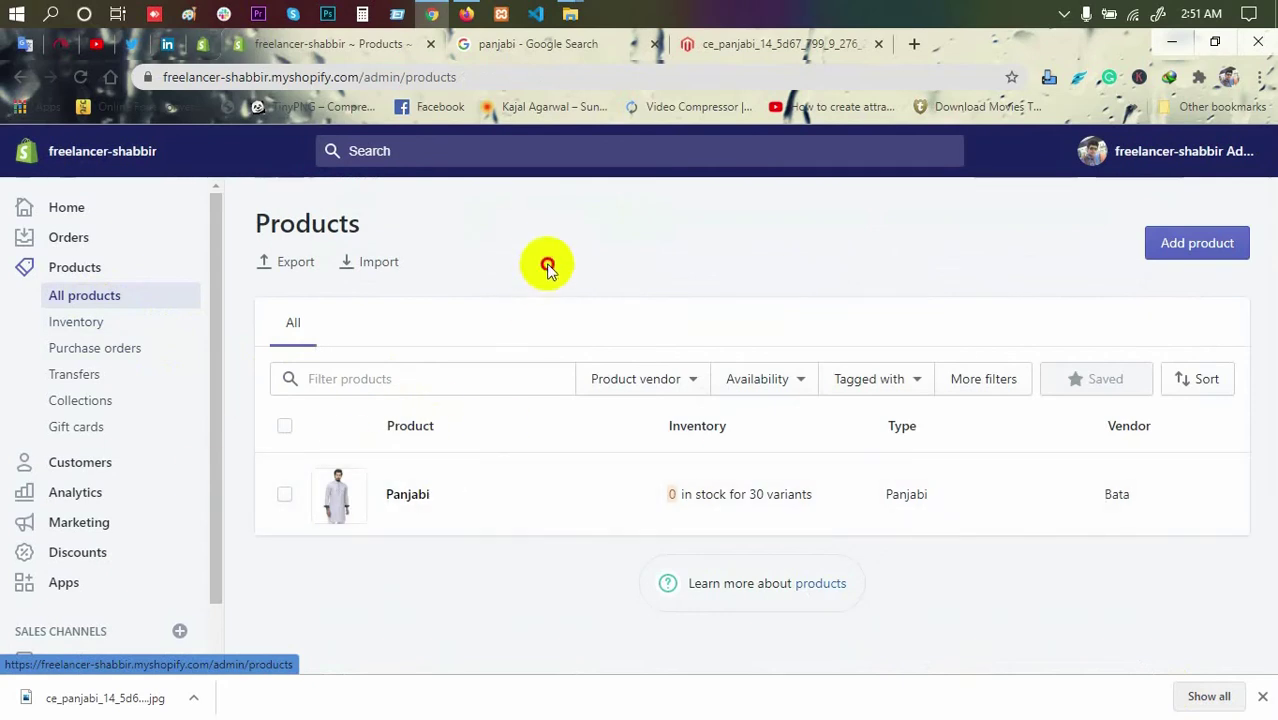
{"action": "left_click", "coordinate": [284, 277]}
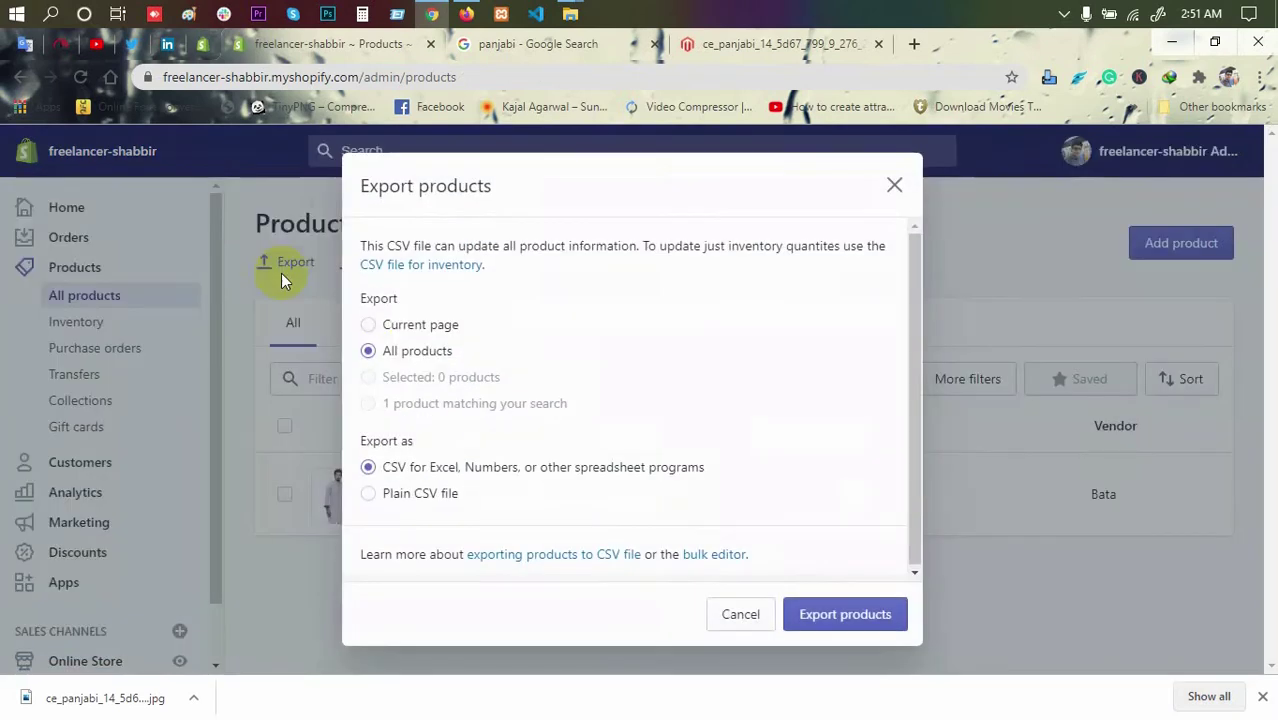
{"action": "left_click", "coordinate": [818, 615]}
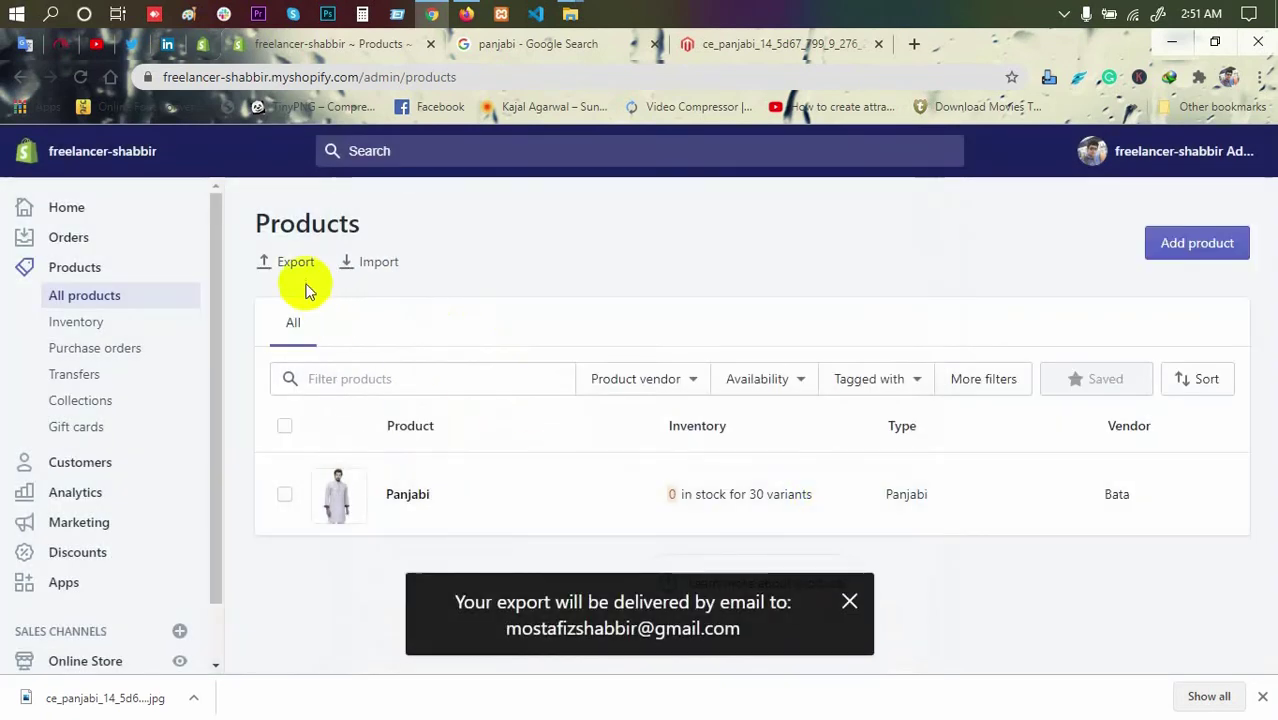
Step: Start a CSV product import and locate shabbir_export.csv in the Shopify folder in File Explorer
{"action": "left_click", "coordinate": [377, 265]}
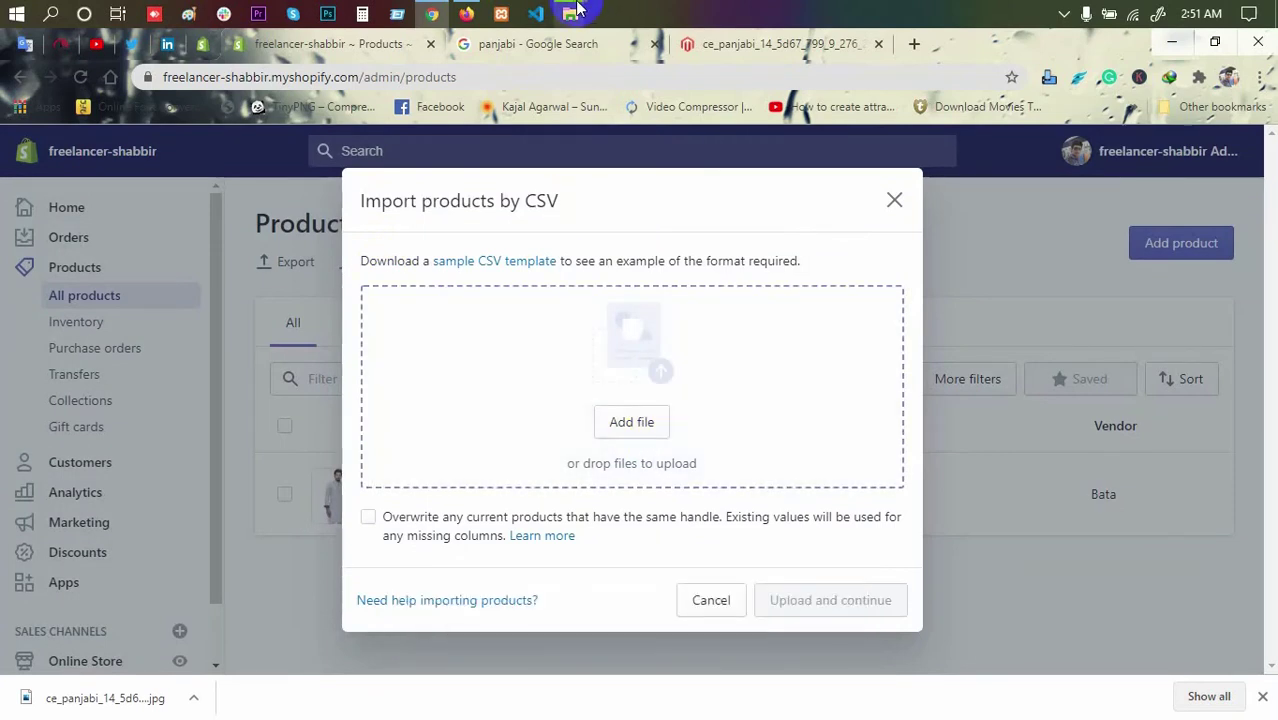
{"action": "mouse_move", "coordinate": [573, 10]}
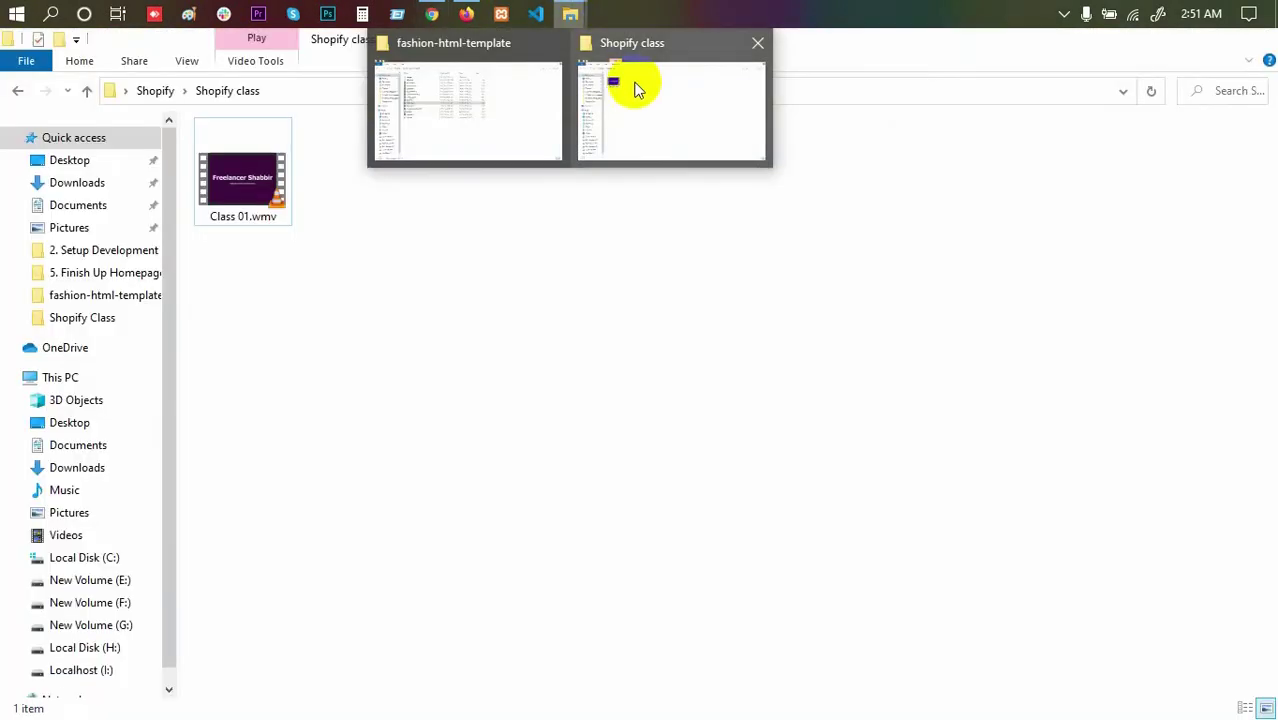
{"action": "left_click", "coordinate": [503, 118]}
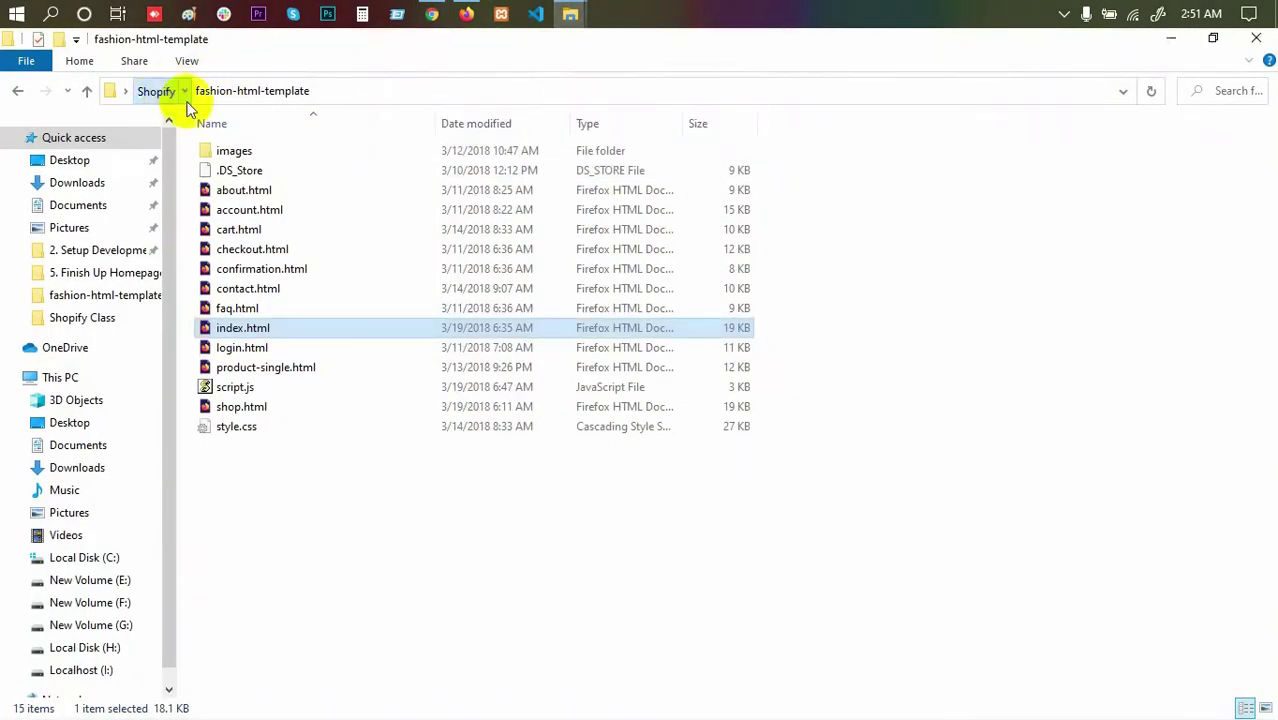
{"action": "left_click", "coordinate": [160, 91]}
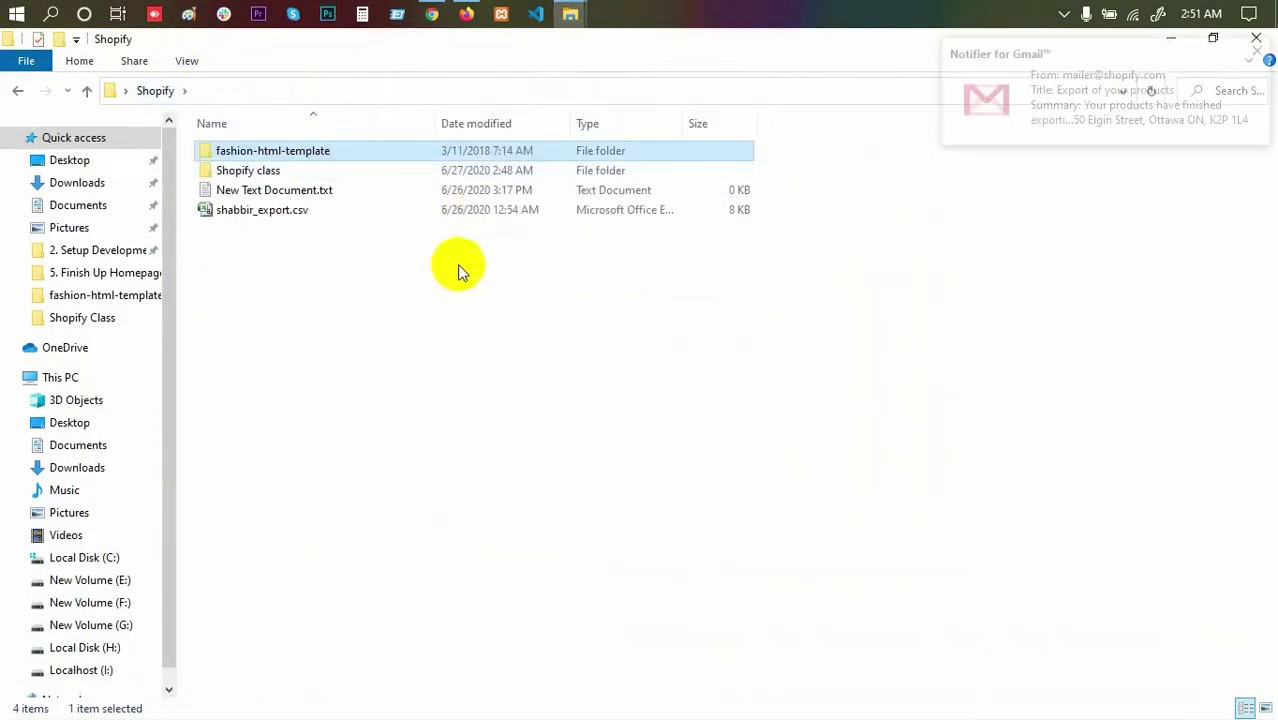
{"action": "left_click", "coordinate": [1257, 51]}
{"action": "left_click", "coordinate": [251, 218]}
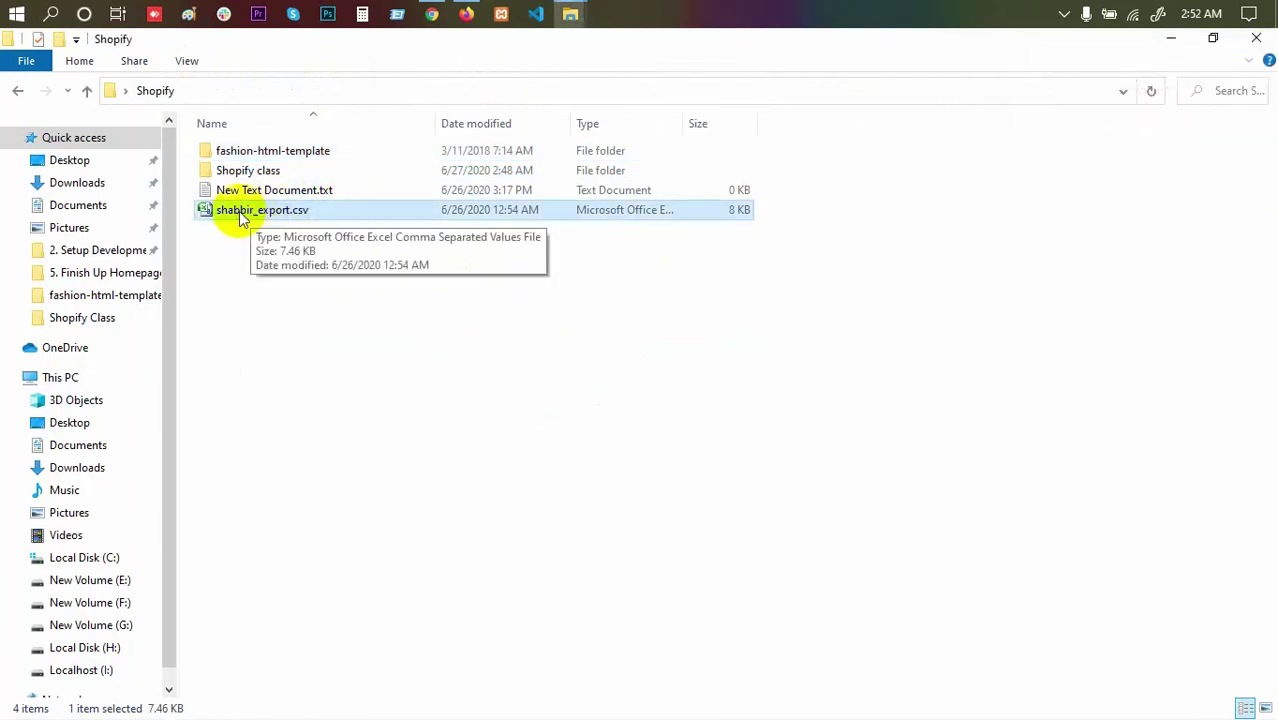
{"action": "left_click_drag", "start_coordinate": [251, 218], "coordinate": [442, 77]}
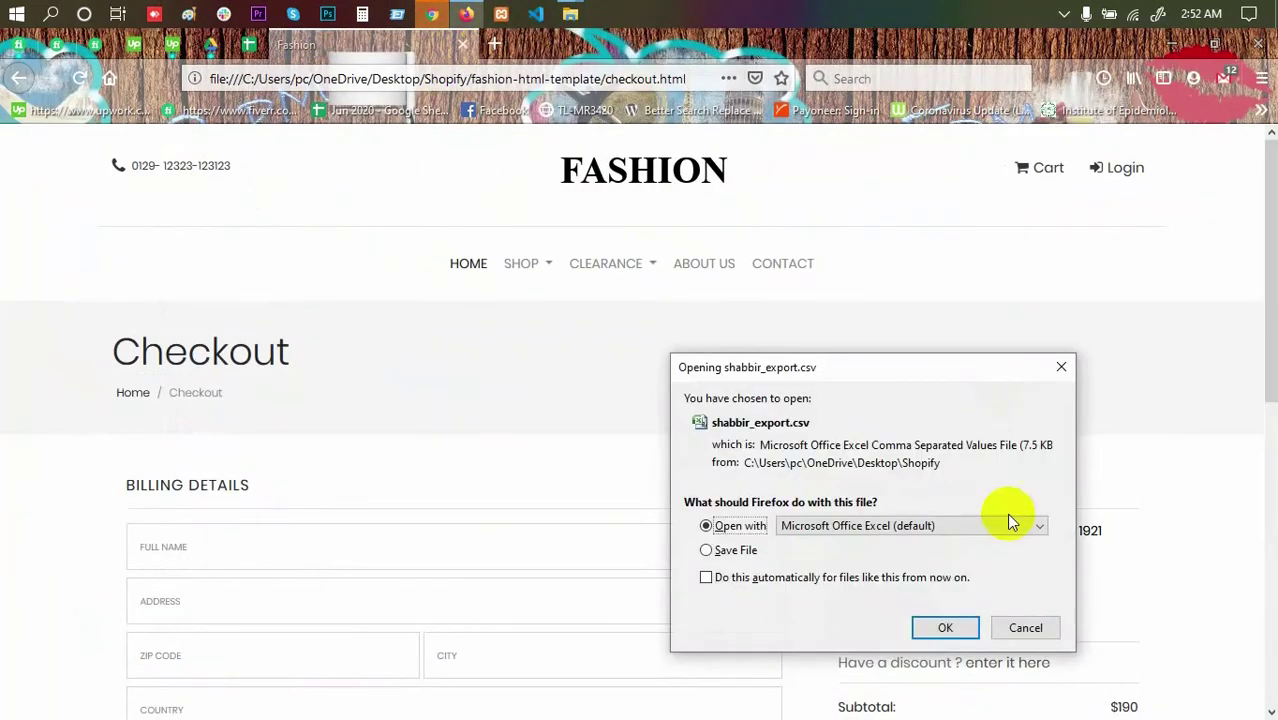
{"action": "left_click", "coordinate": [1028, 627]}
{"action": "left_click", "coordinate": [432, 13]}
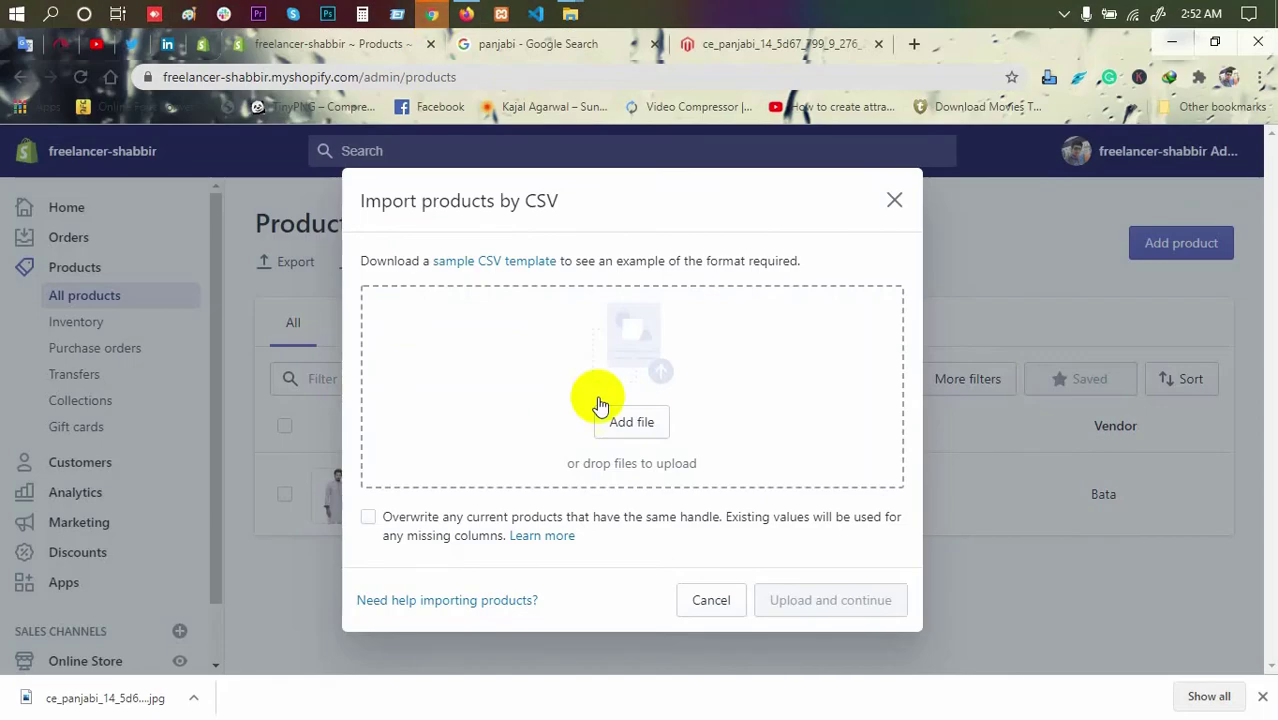
Step: Add shabbir_export.csv from the Shopify folder as the file for the product import in Chrome
{"action": "mouse_move", "coordinate": [576, 12]}
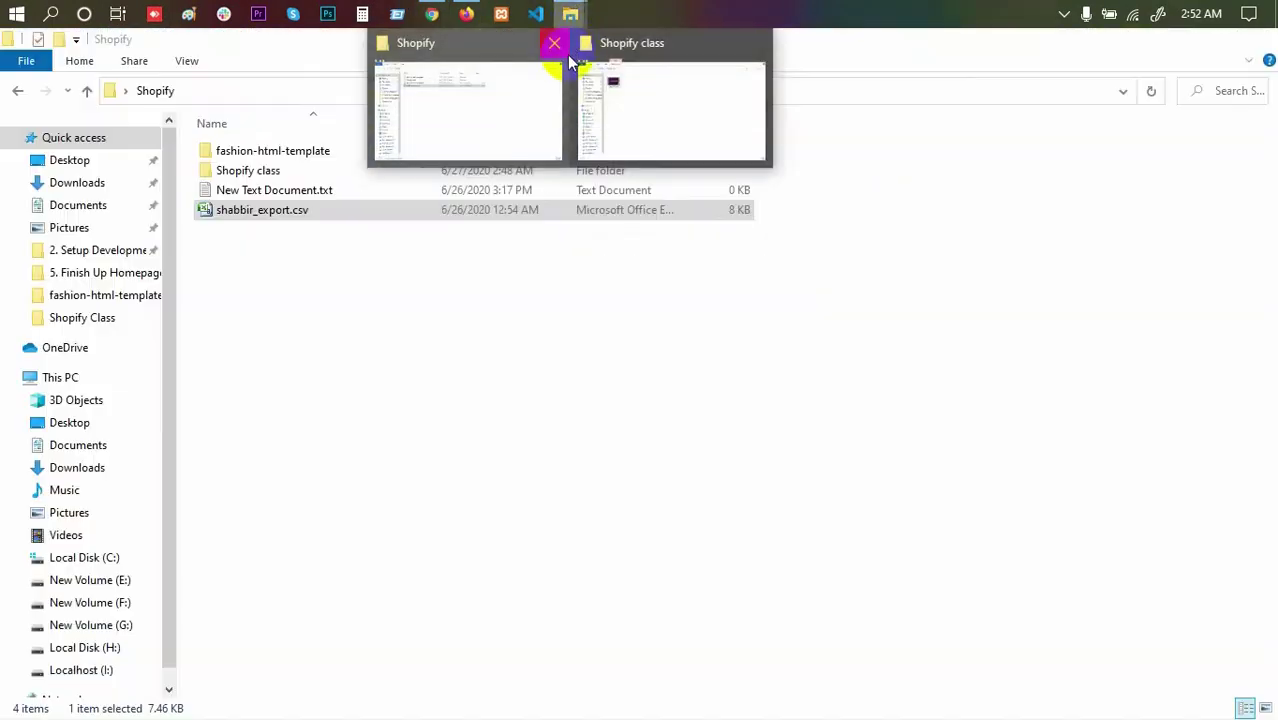
{"action": "left_click", "coordinate": [520, 90]}
{"action": "left_click_drag", "start_coordinate": [228, 208], "coordinate": [582, 379]}
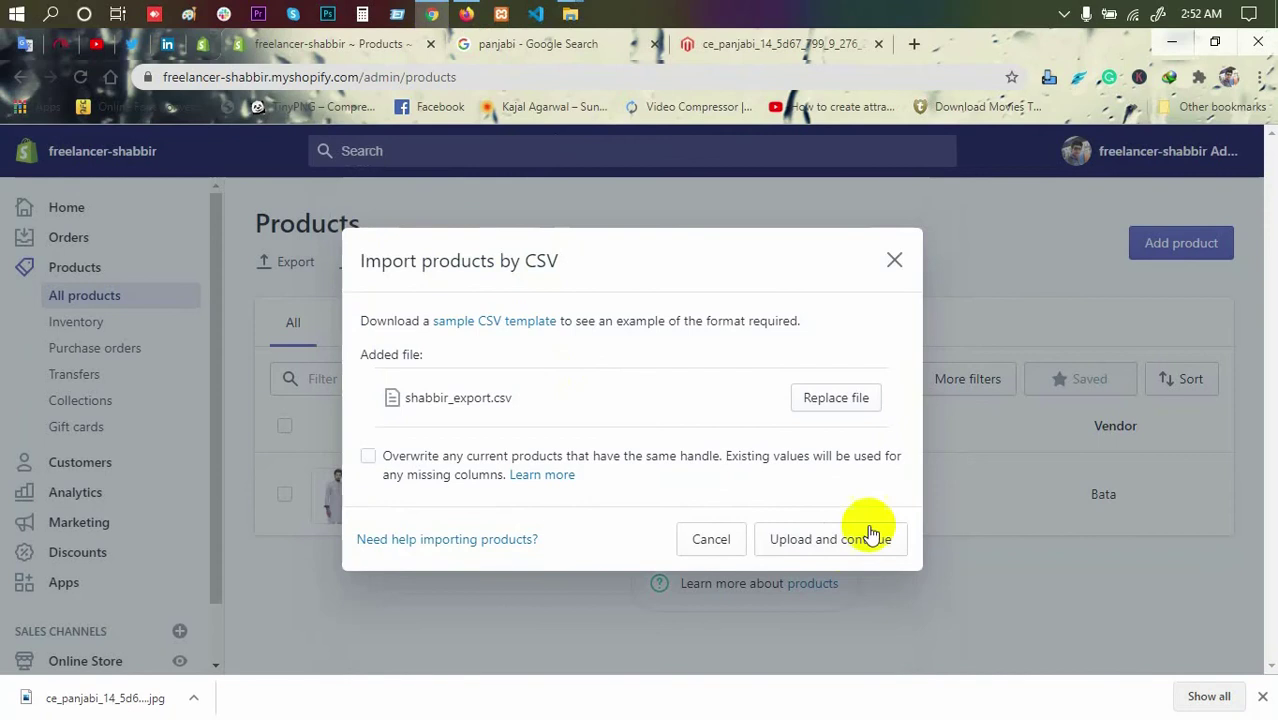
Step: Set the import to overwrite current products with the same handle, and import the products from the uploaded CSV
{"action": "left_click", "coordinate": [383, 459]}
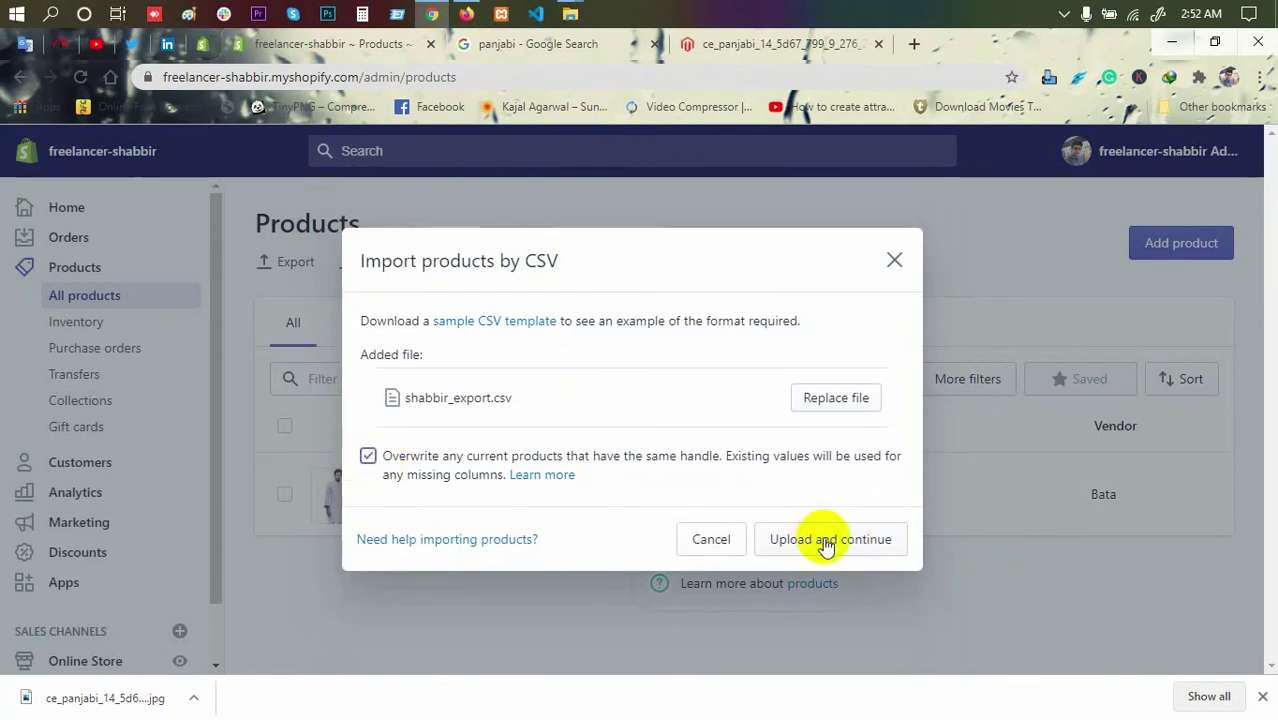
{"action": "left_click", "coordinate": [828, 543]}
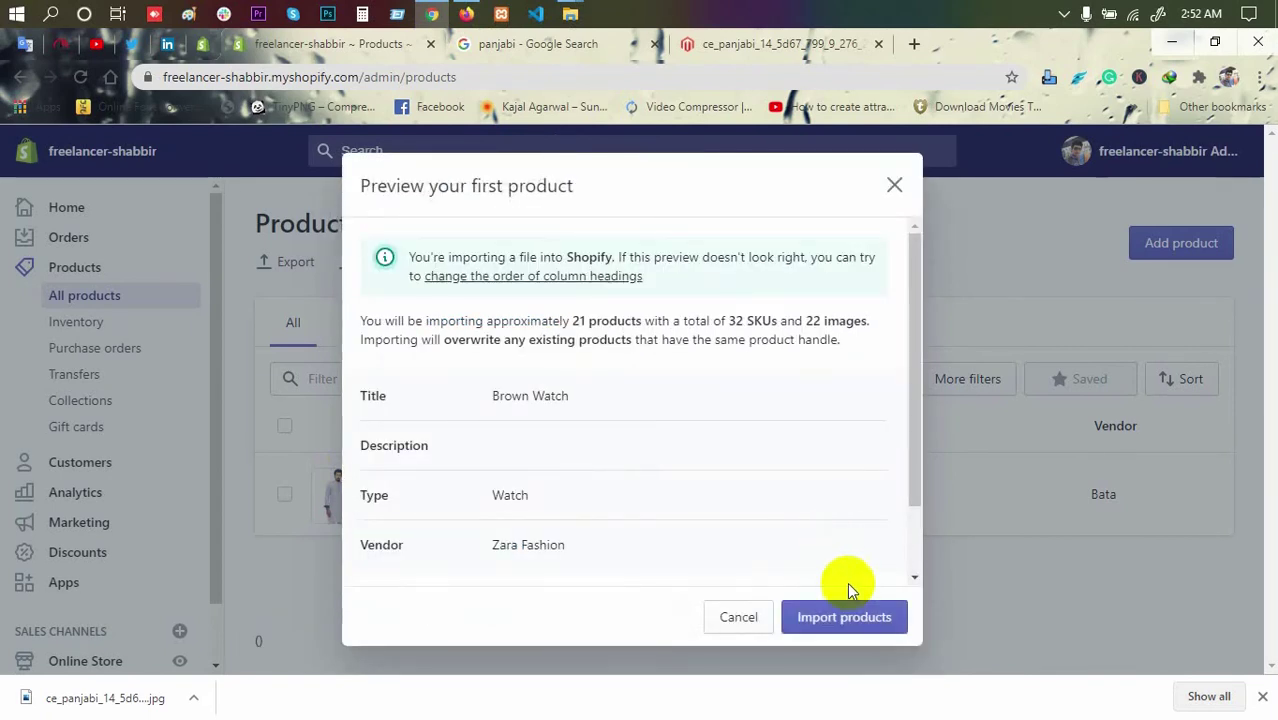
{"action": "left_click", "coordinate": [848, 616]}
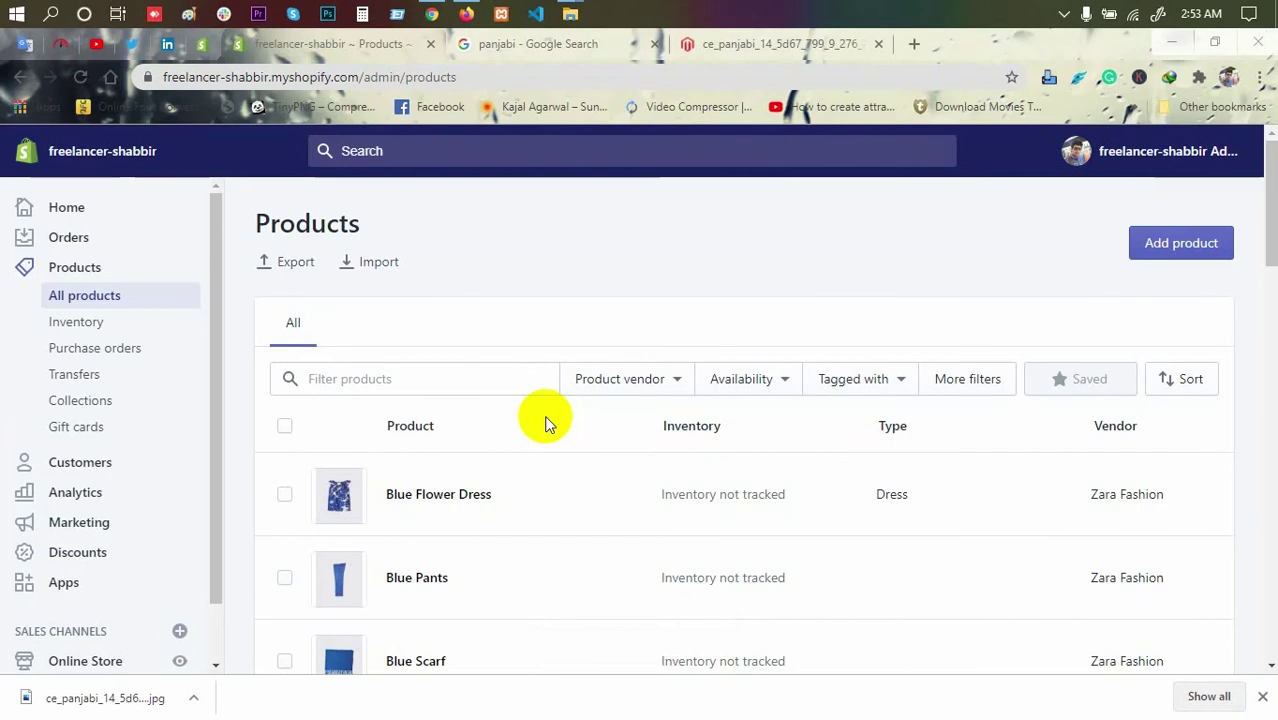
Step: Look through the imported products in the product list
{"action": "scroll", "coordinate": [545, 423], "scroll_direction": "down", "scroll_amount": 5}
{"action": "scroll", "coordinate": [548, 428], "scroll_direction": "down", "scroll_amount": 10}
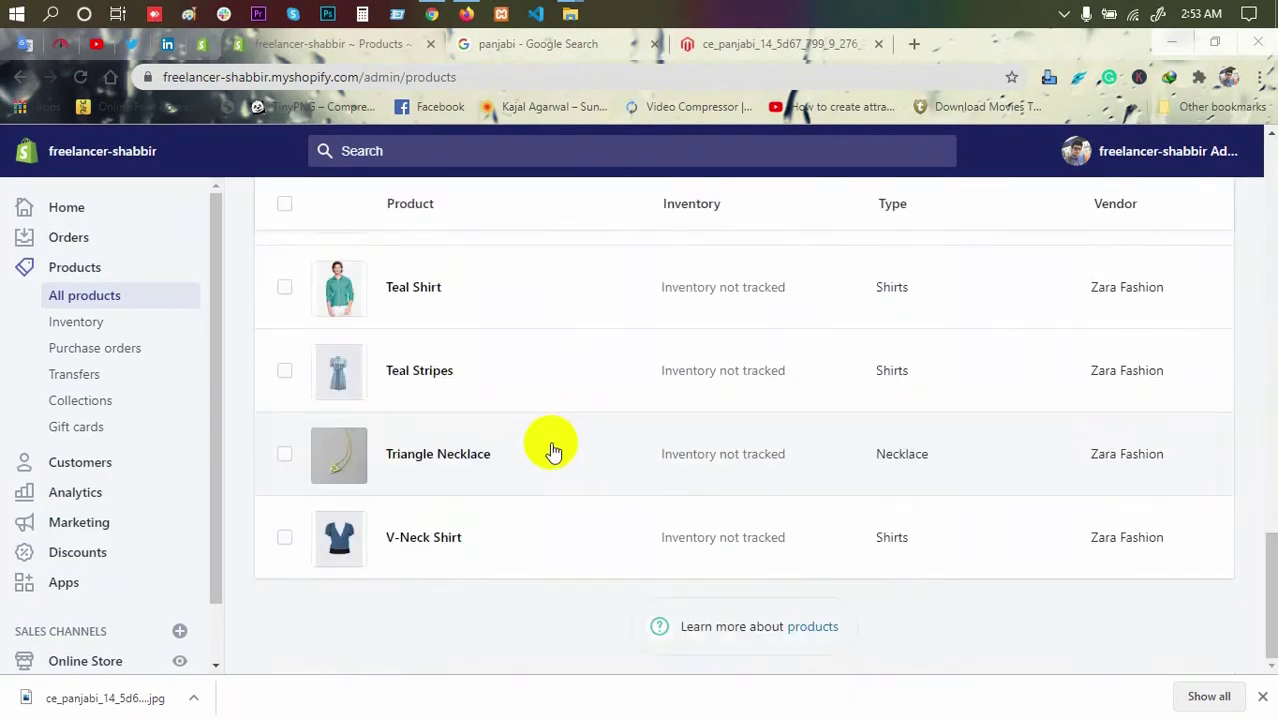
{"action": "scroll", "coordinate": [550, 440], "scroll_direction": "up", "scroll_amount": 12}
{"action": "scroll", "coordinate": [553, 450], "scroll_direction": "up", "scroll_amount": 5}
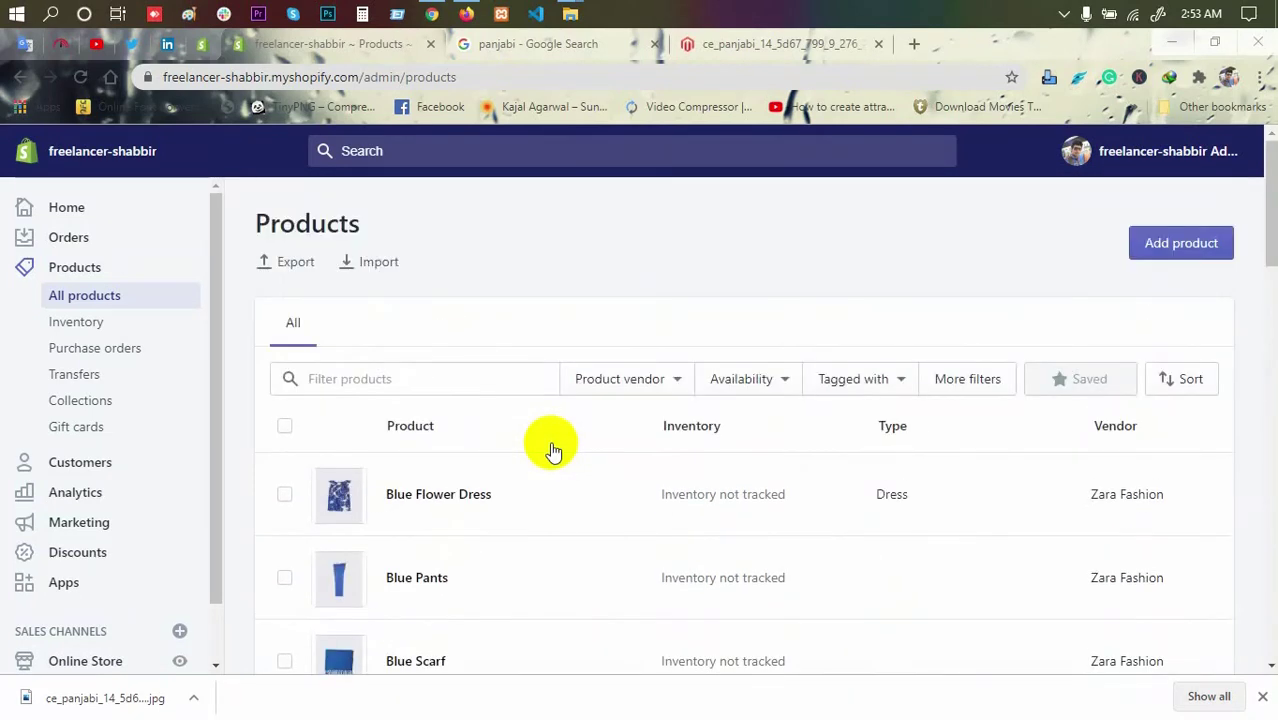
{"action": "scroll", "coordinate": [553, 452], "scroll_direction": "down", "scroll_amount": 3}
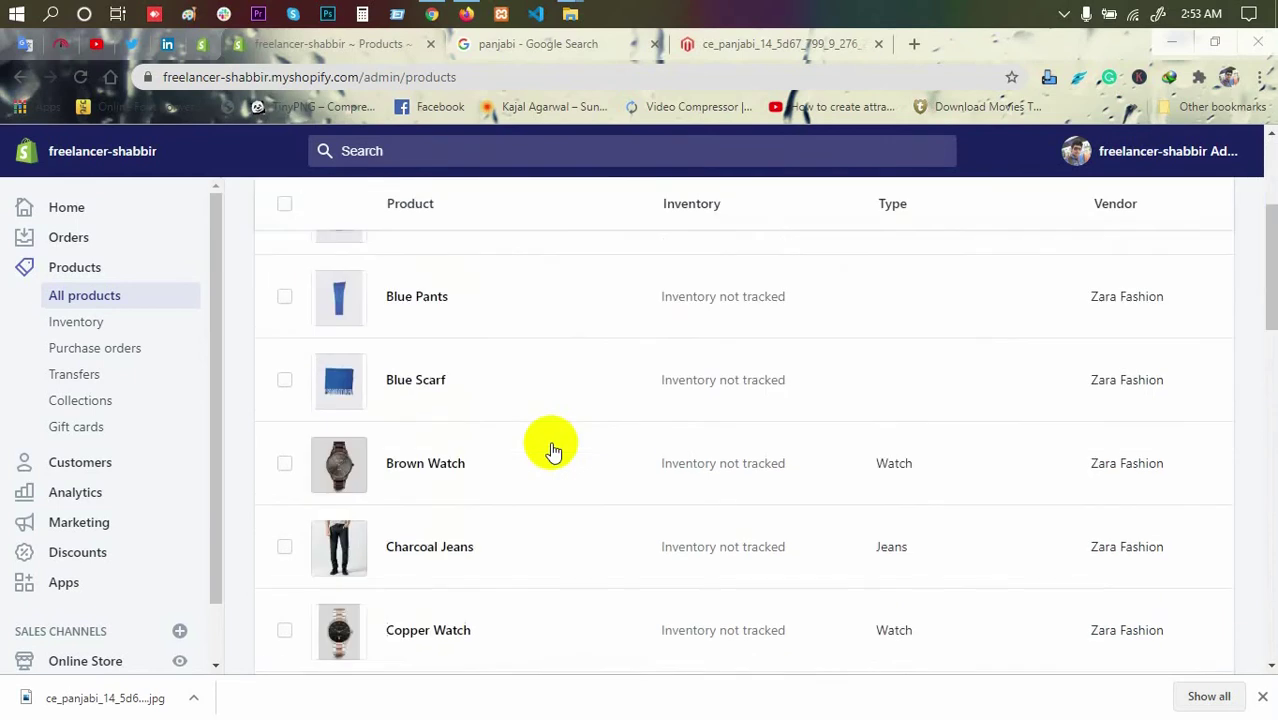
{"action": "scroll", "coordinate": [553, 450], "scroll_direction": "up", "scroll_amount": 3}
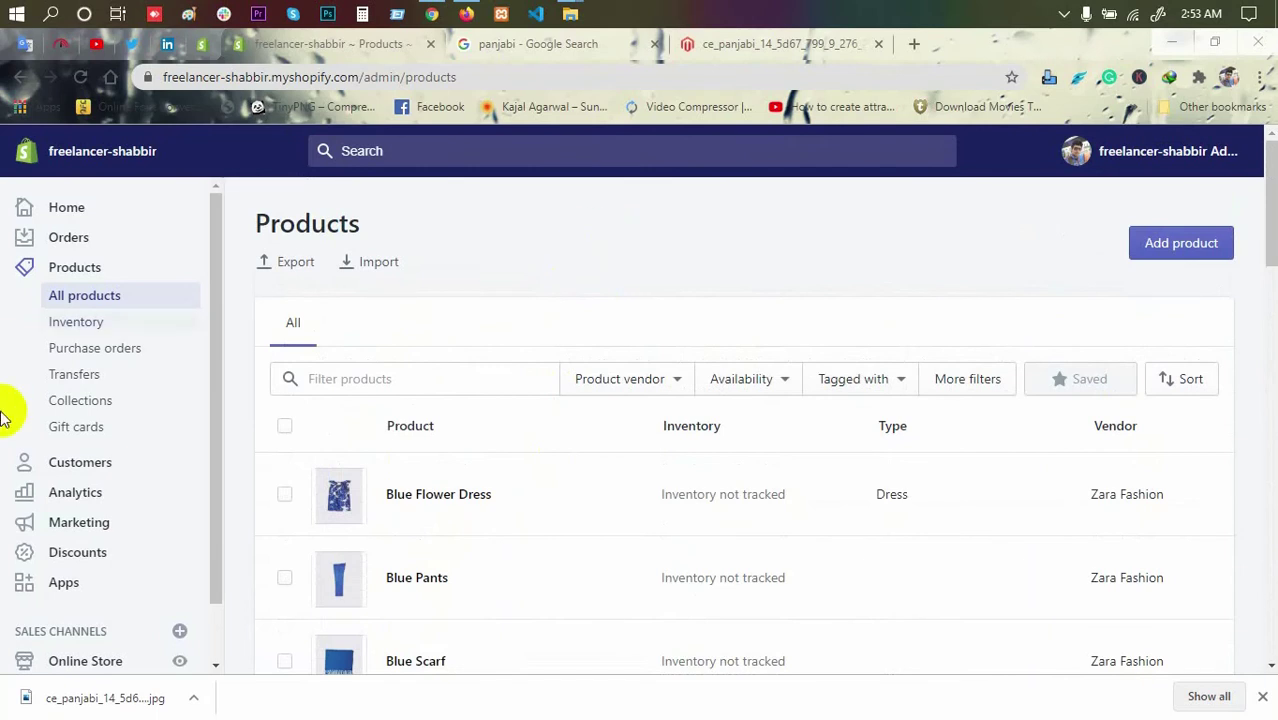
Step: Open the store's Collections page in a new browser tab
{"action": "right_click", "coordinate": [96, 400]}
{"action": "left_click", "coordinate": [100, 405]}
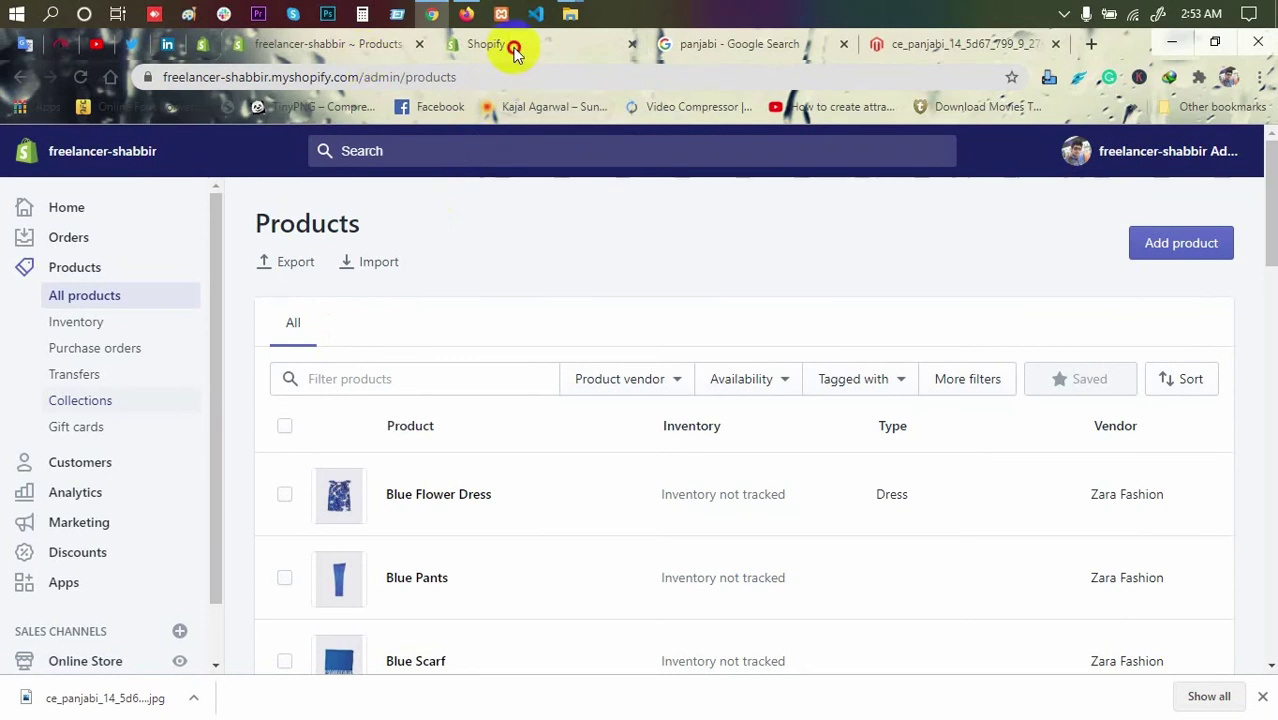
{"action": "left_click", "coordinate": [500, 44]}
{"action": "left_click", "coordinate": [467, 368]}
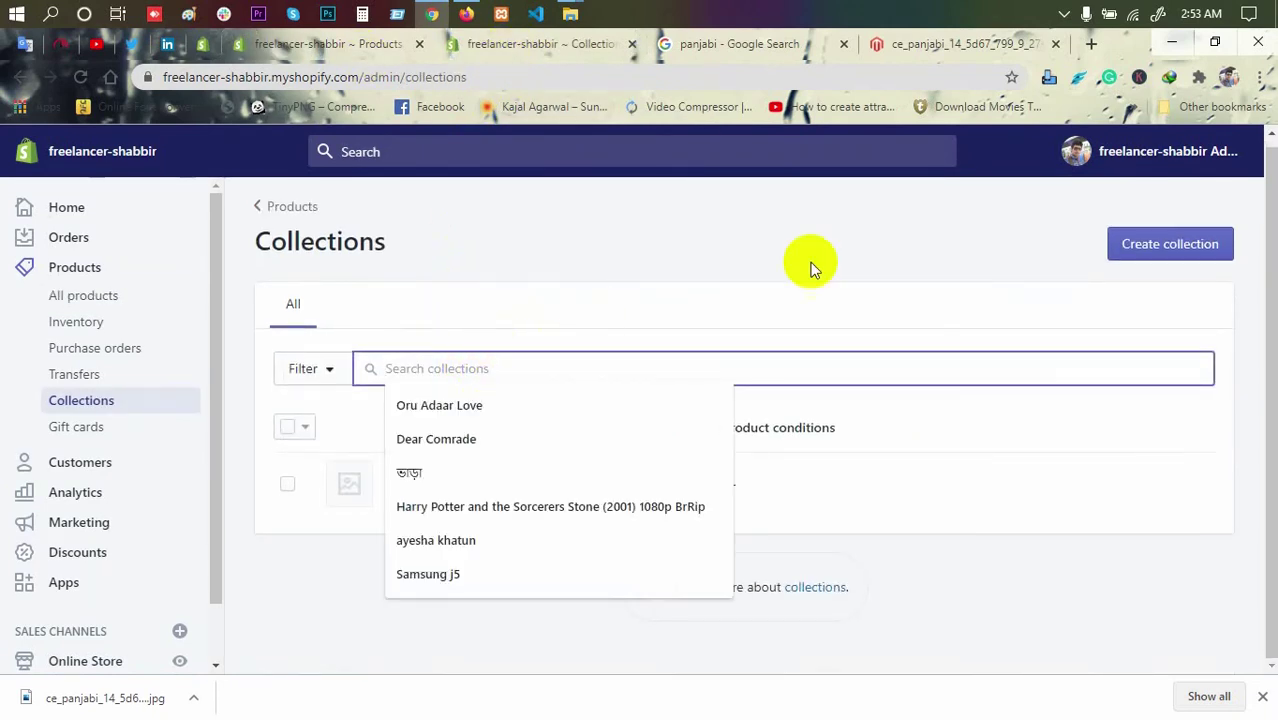
Step: Start a new collection and give it the title Mens
{"action": "left_click", "coordinate": [1198, 248]}
{"action": "left_click", "coordinate": [1186, 250]}
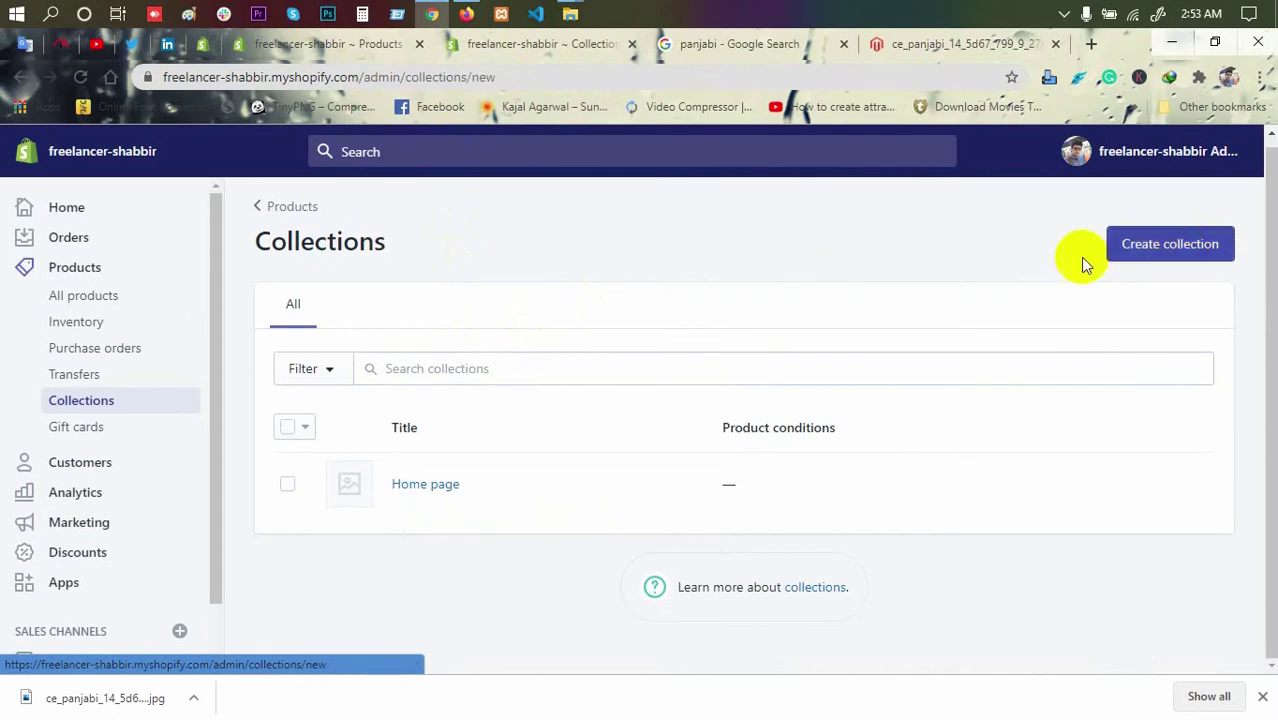
{"action": "scroll", "coordinate": [590, 262], "scroll_direction": "down", "scroll_amount": 1}
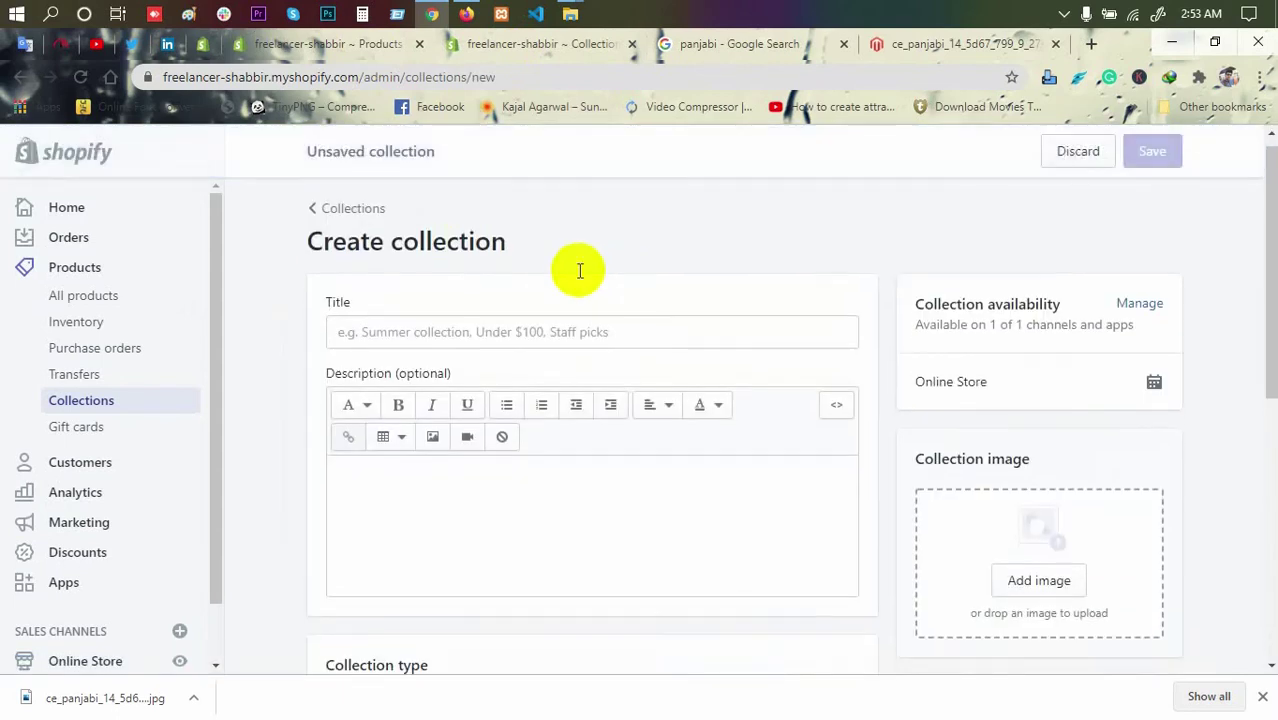
{"action": "left_click", "coordinate": [540, 252]}
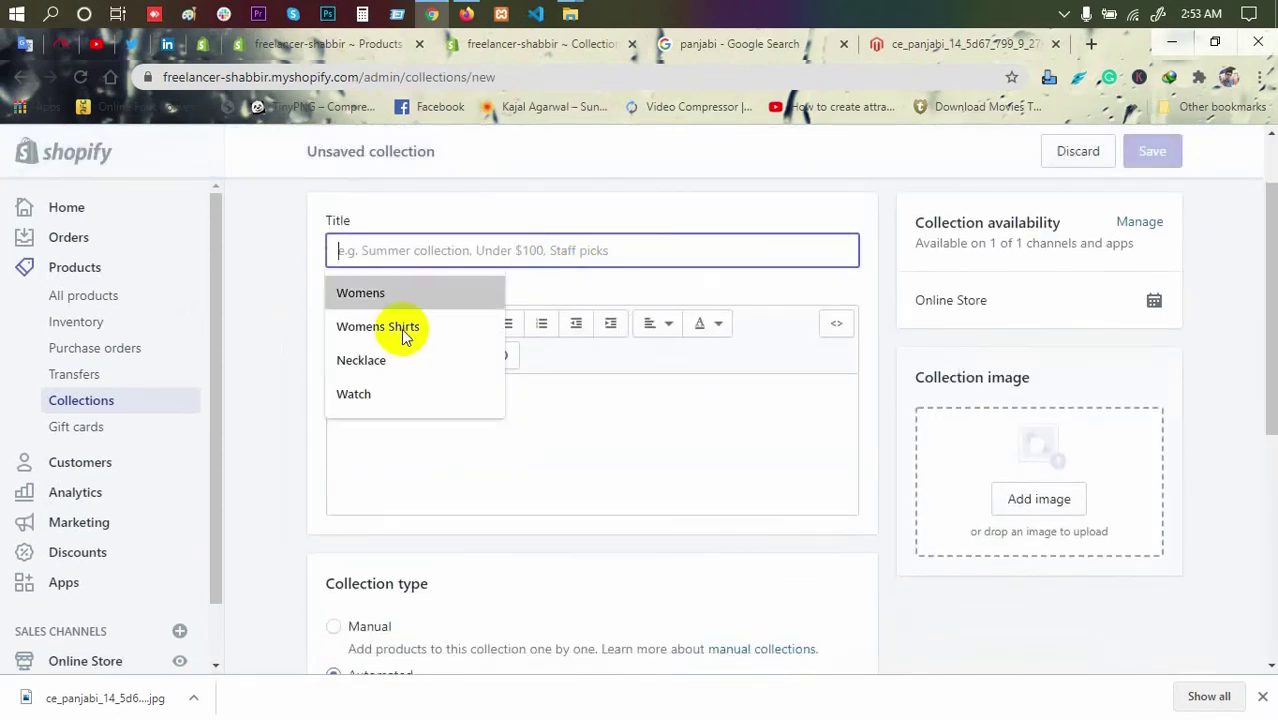
{"action": "type", "text": "Mens"}
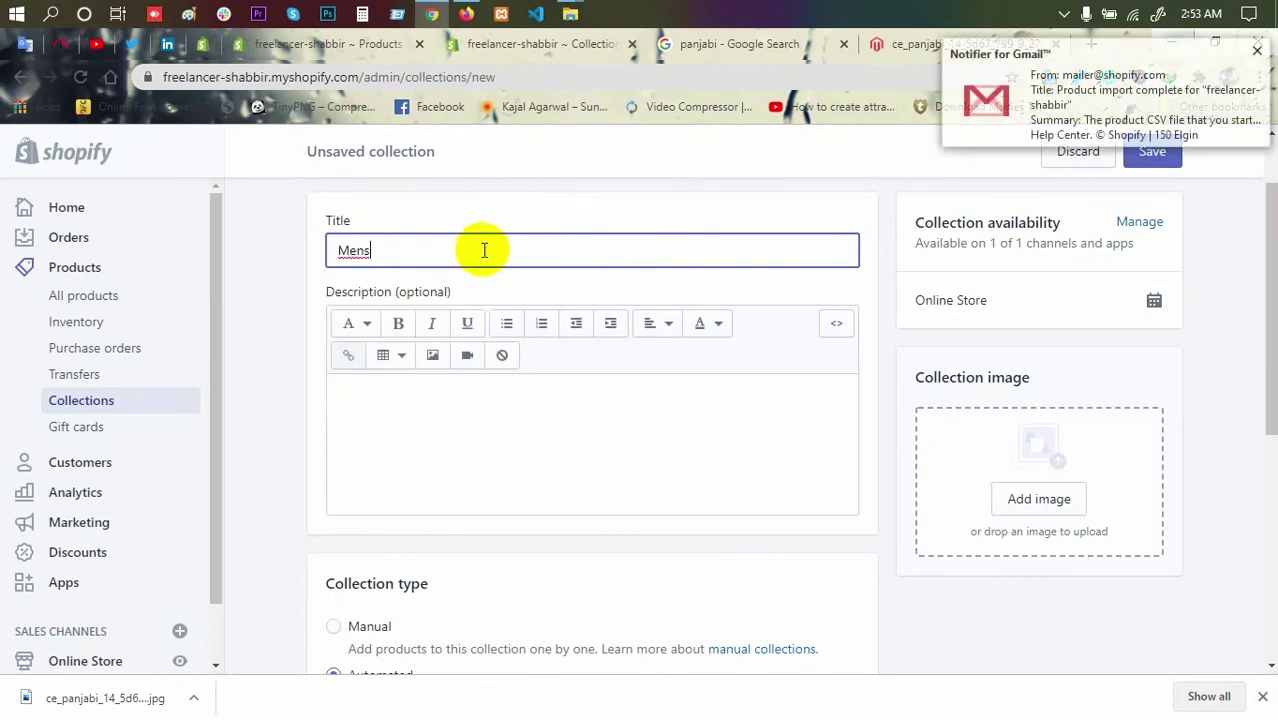
Step: Review the collection's automated condition settings and check the product list before returning to the unsaved collection
{"action": "scroll", "coordinate": [485, 255], "scroll_direction": "down", "scroll_amount": 3}
{"action": "scroll", "coordinate": [508, 320], "scroll_direction": "down", "scroll_amount": 2}
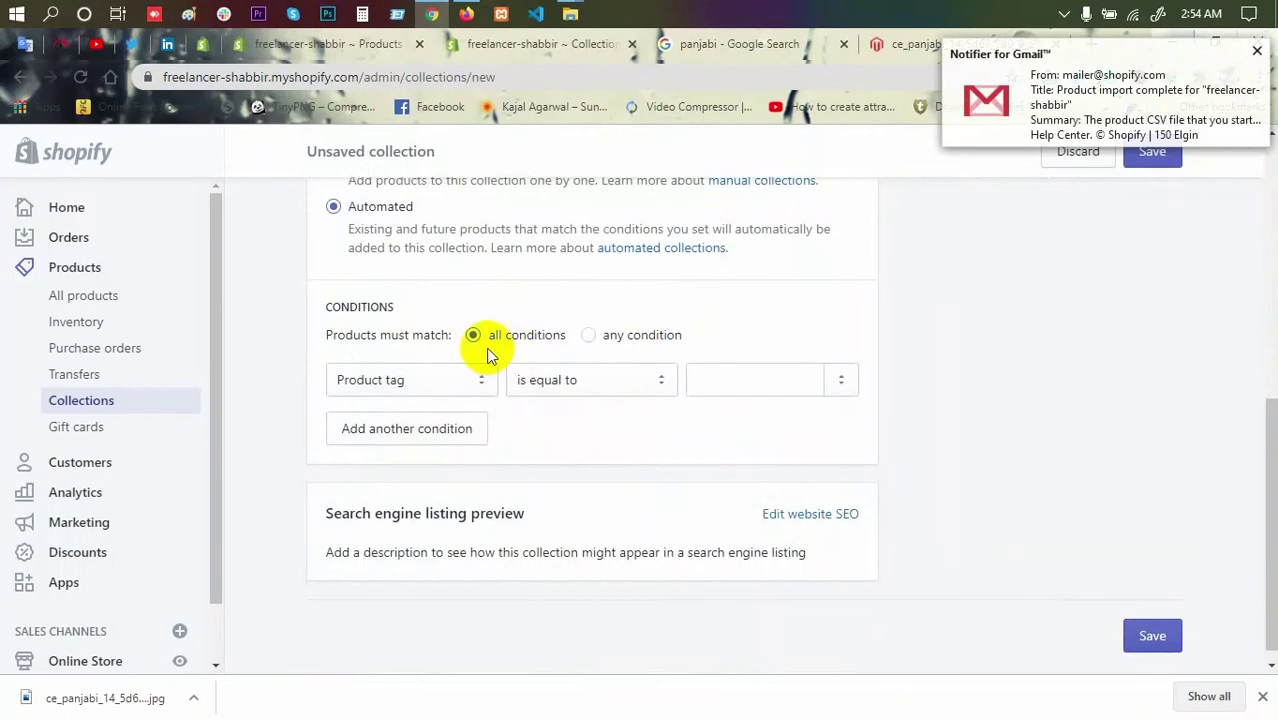
{"action": "scroll", "coordinate": [484, 336], "scroll_direction": "up", "scroll_amount": 2}
{"action": "scroll", "coordinate": [461, 347], "scroll_direction": "down", "scroll_amount": 2}
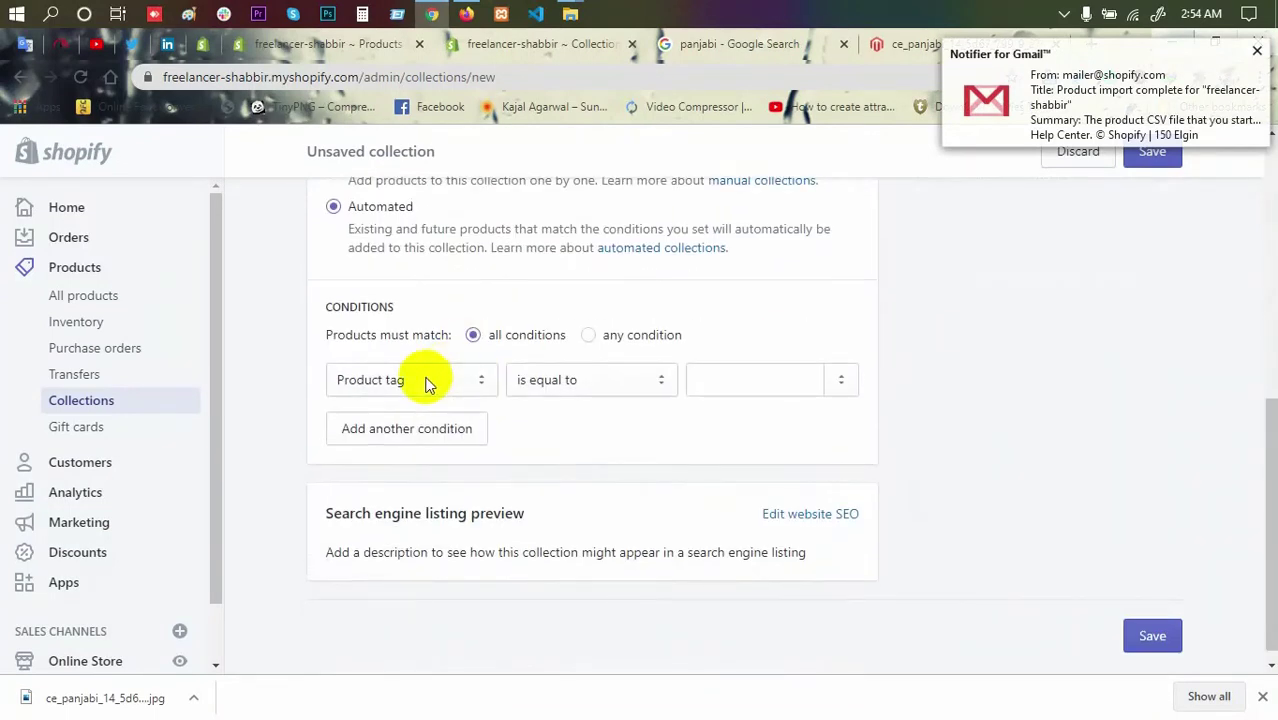
{"action": "left_click", "coordinate": [710, 386]}
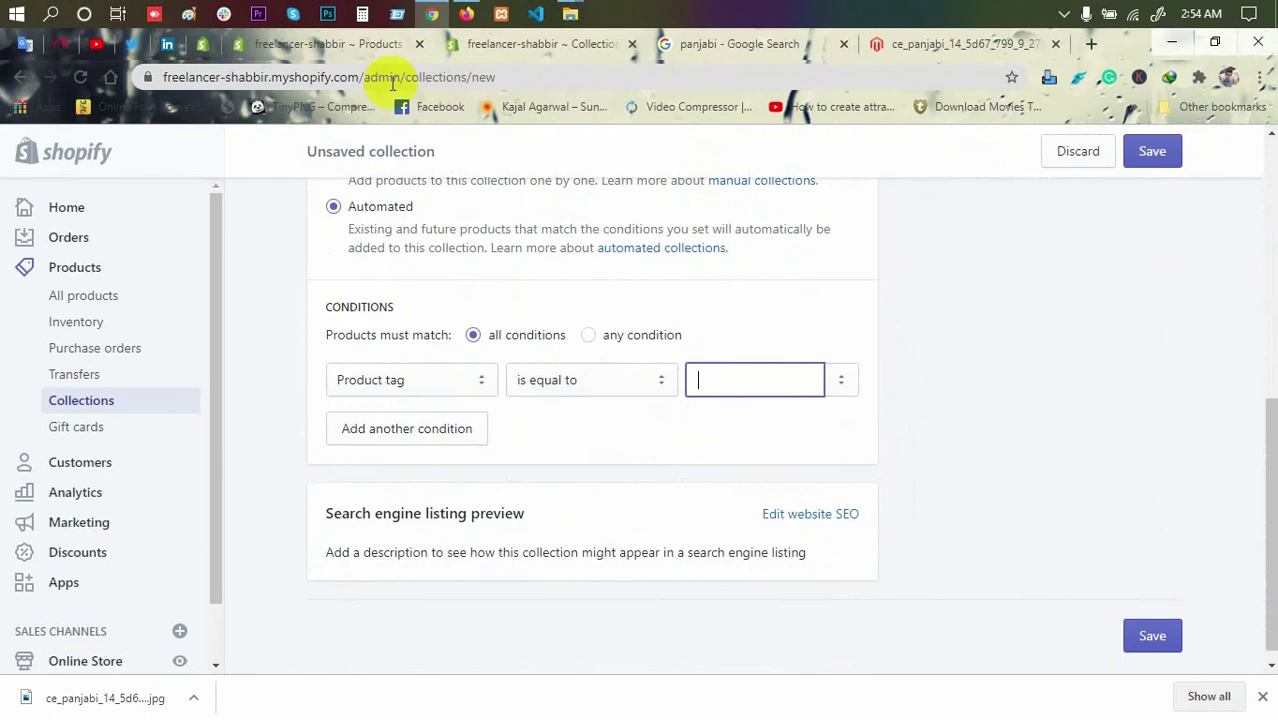
{"action": "left_click", "coordinate": [343, 46]}
{"action": "scroll", "coordinate": [985, 538], "scroll_direction": "down", "scroll_amount": 2}
{"action": "scroll", "coordinate": [985, 538], "scroll_direction": "down", "scroll_amount": 3}
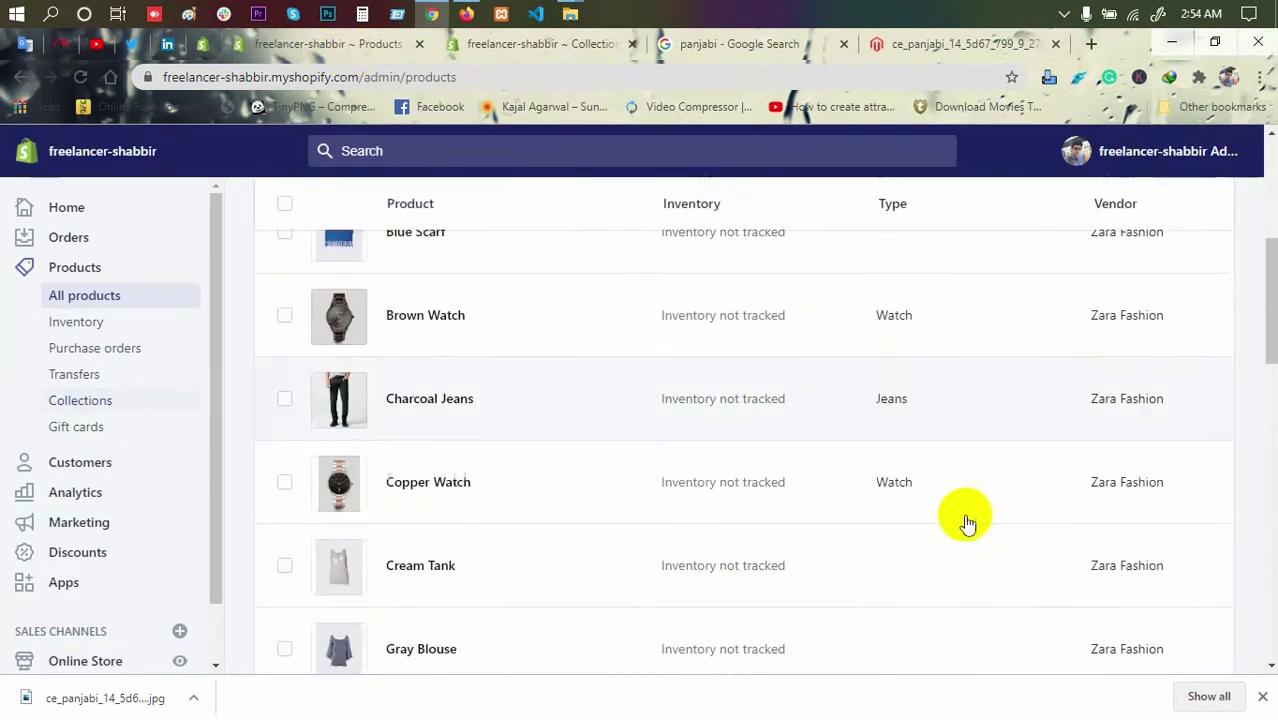
{"action": "scroll", "coordinate": [836, 494], "scroll_direction": "up", "scroll_amount": 3}
{"action": "scroll", "coordinate": [836, 494], "scroll_direction": "up", "scroll_amount": 2}
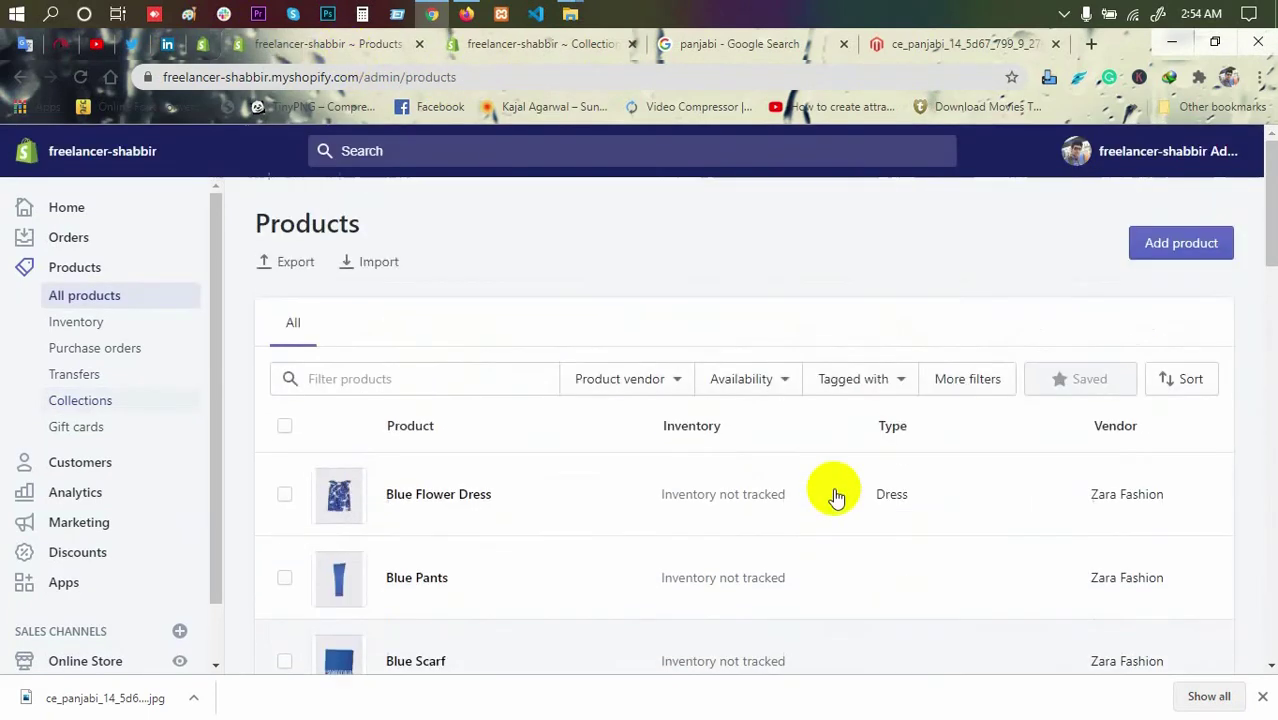
{"action": "left_click", "coordinate": [542, 44]}
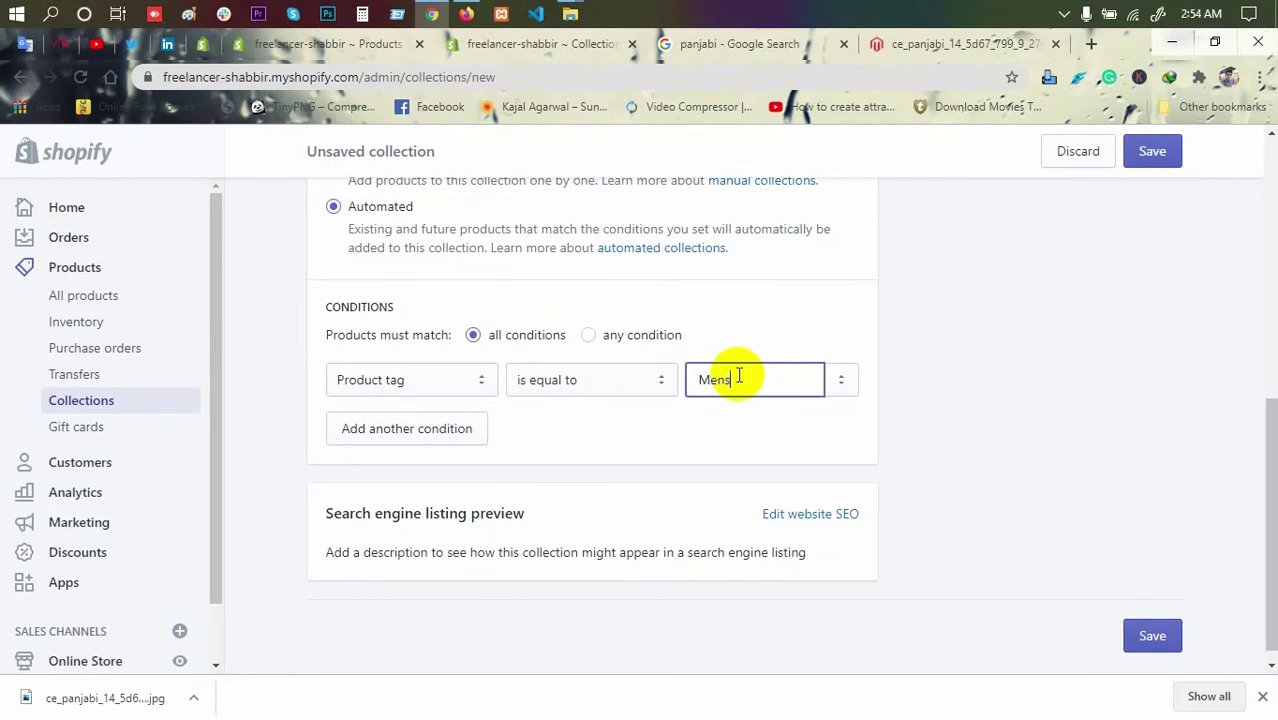
Step: Require the product tag to be equal to mens and save the Mens collection
{"action": "key", "text": "BackSpace"}
{"action": "key", "text": "BackSpace"}
{"action": "key", "text": "BackSpace"}
{"action": "type", "text": "me"}
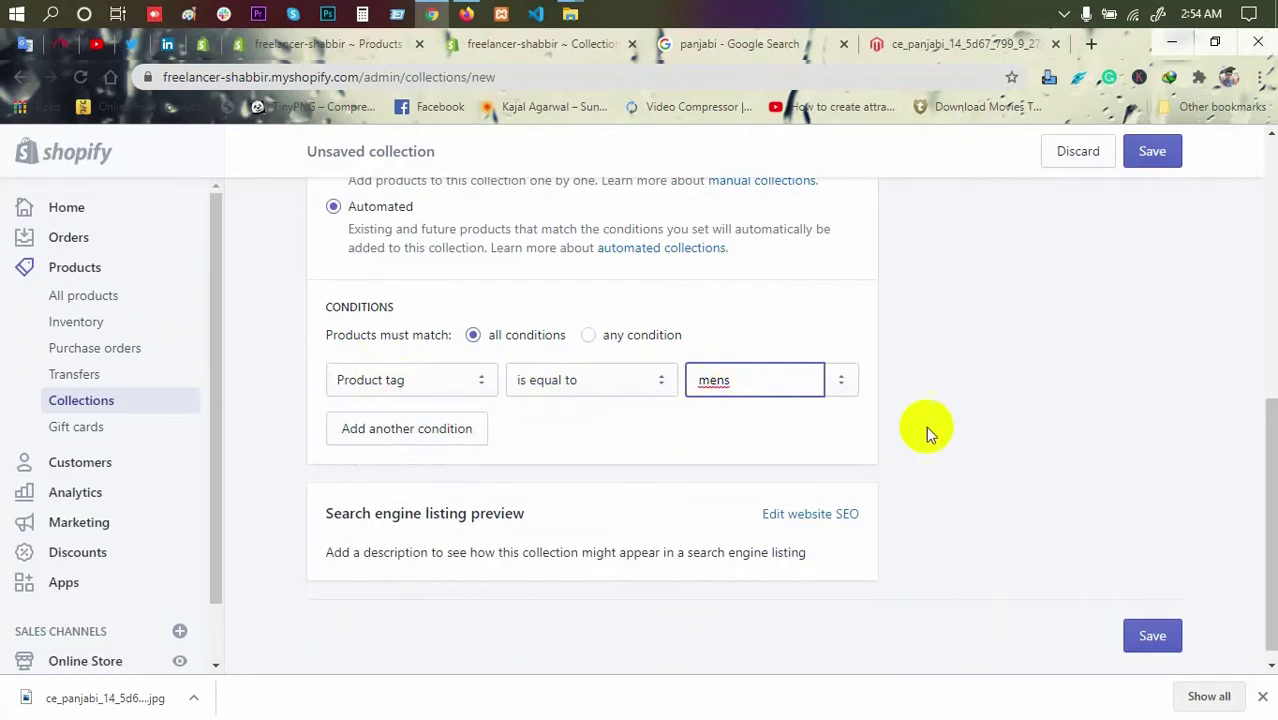
{"action": "left_click", "coordinate": [1007, 476]}
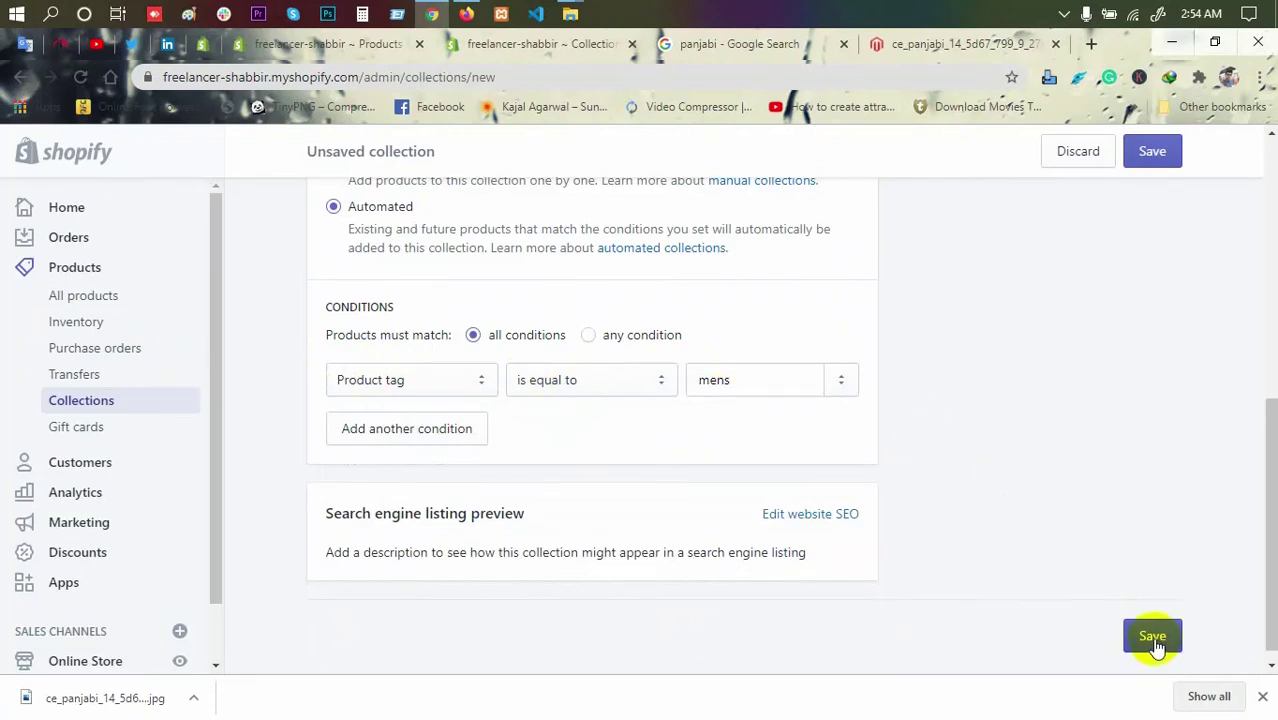
{"action": "left_click", "coordinate": [1153, 640]}
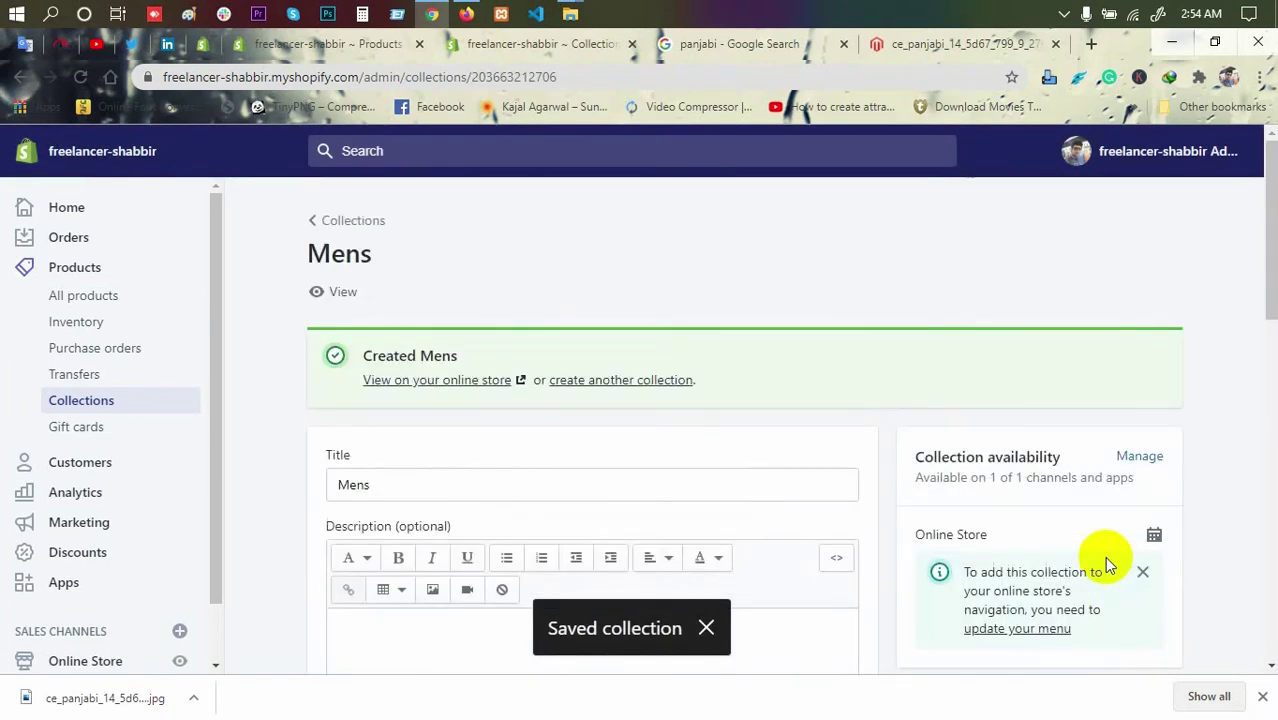
Step: Create another collection with the title Mens Shirts
{"action": "scroll", "coordinate": [608, 350], "scroll_direction": "down", "scroll_amount": 1}
{"action": "scroll", "coordinate": [455, 348], "scroll_direction": "up", "scroll_amount": 1}
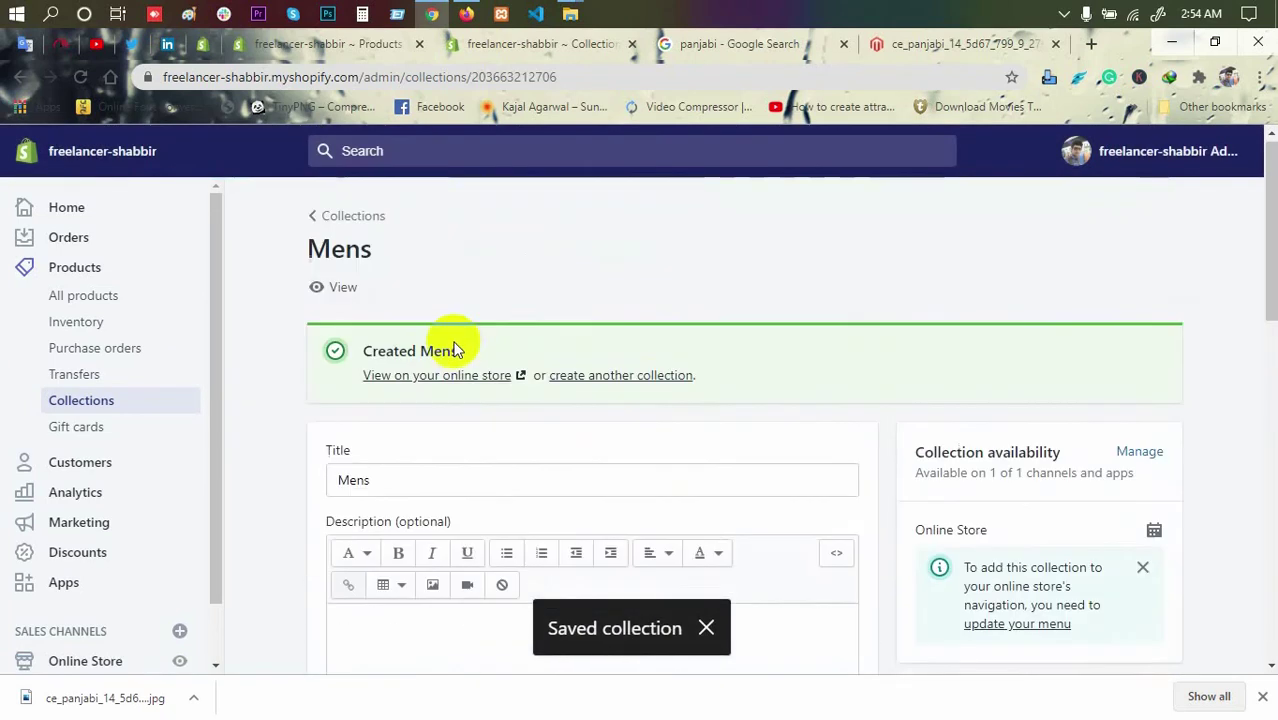
{"action": "left_click", "coordinate": [640, 380]}
{"action": "left_click", "coordinate": [520, 345]}
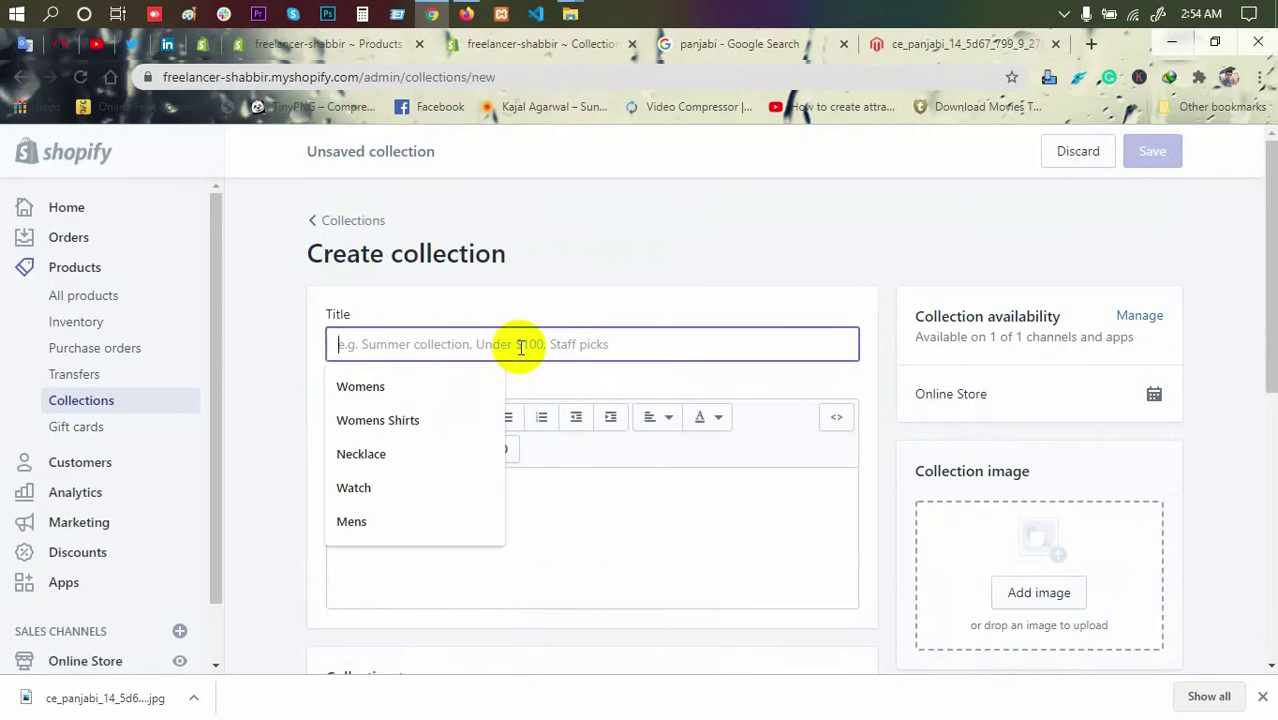
{"action": "type", "text": "Mens"}
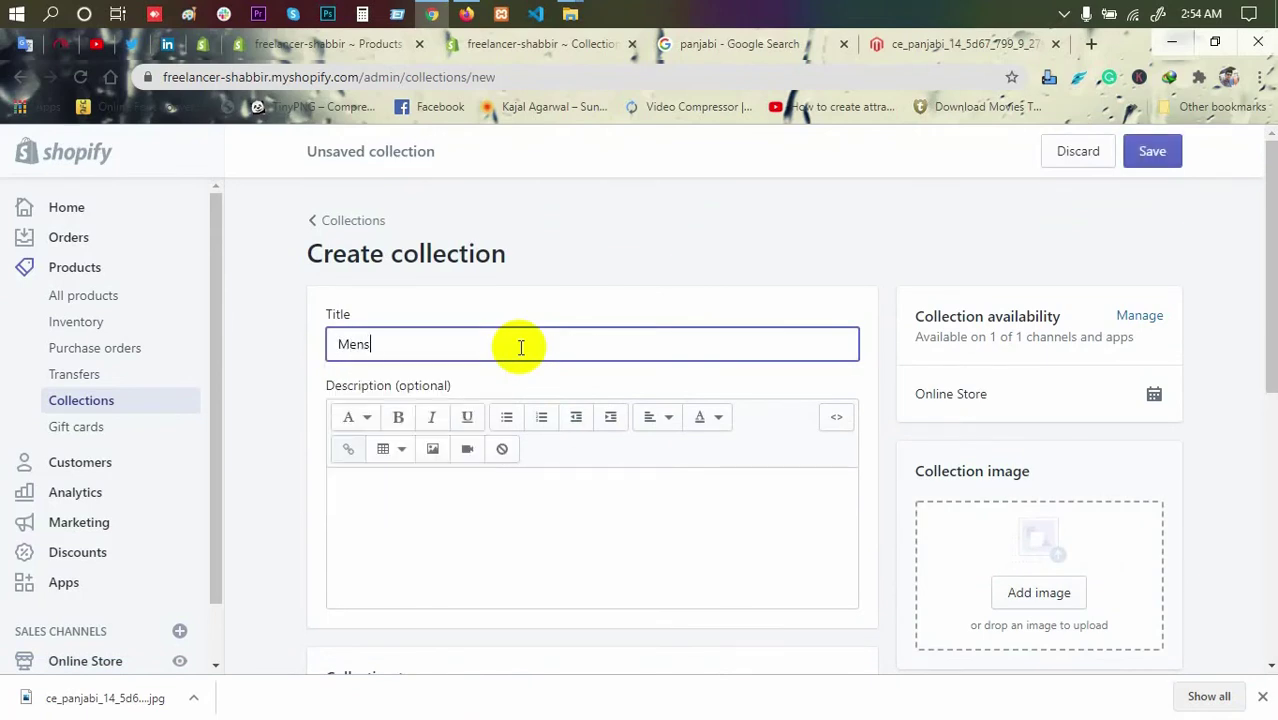
{"action": "type", "text": " Shirts"}
Step: Set the first condition of the Mens Shirts collection to product tag is equal to Mens
{"action": "scroll", "coordinate": [520, 347], "scroll_direction": "down", "scroll_amount": 6}
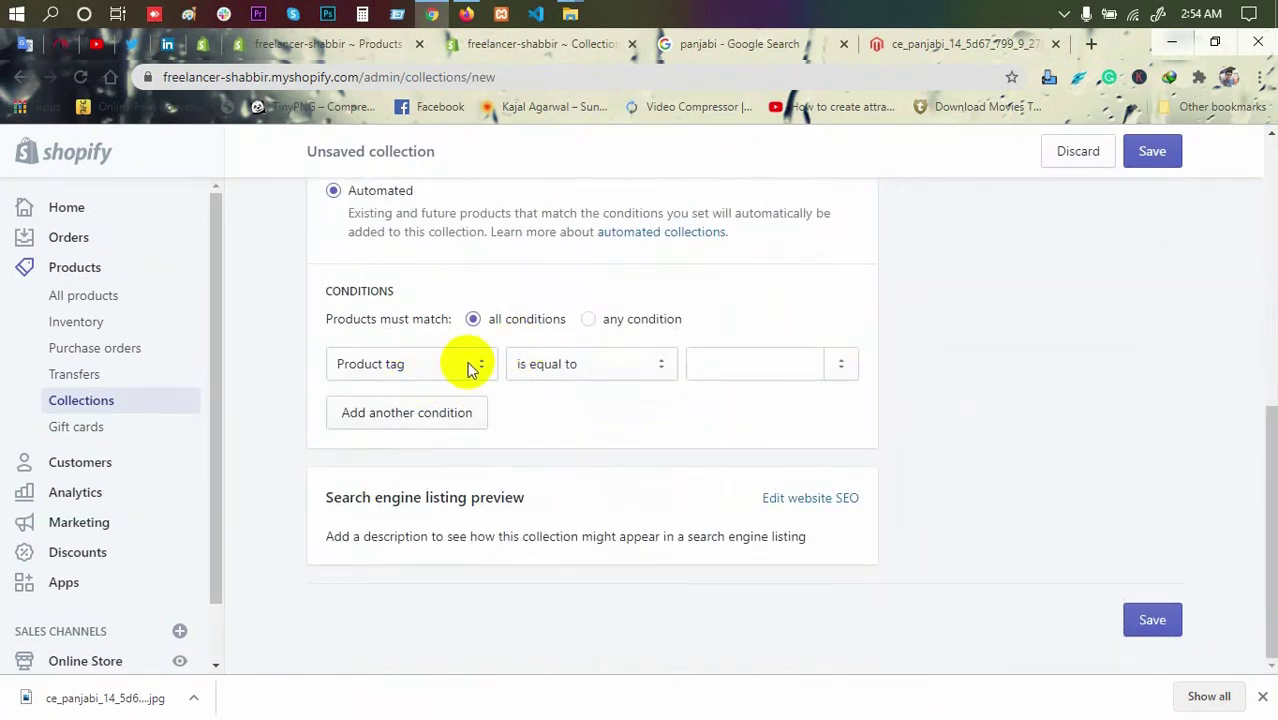
{"action": "left_click", "coordinate": [727, 360]}
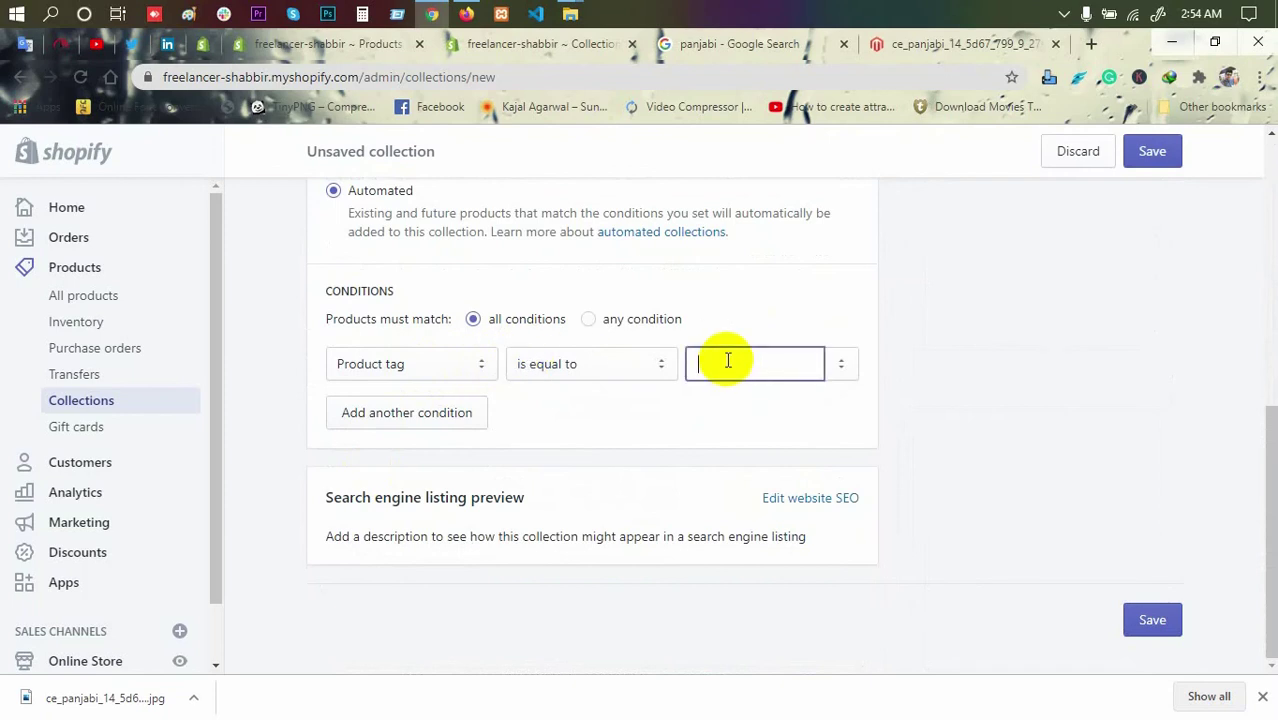
{"action": "scroll", "coordinate": [727, 360], "scroll_direction": "up", "scroll_amount": 10}
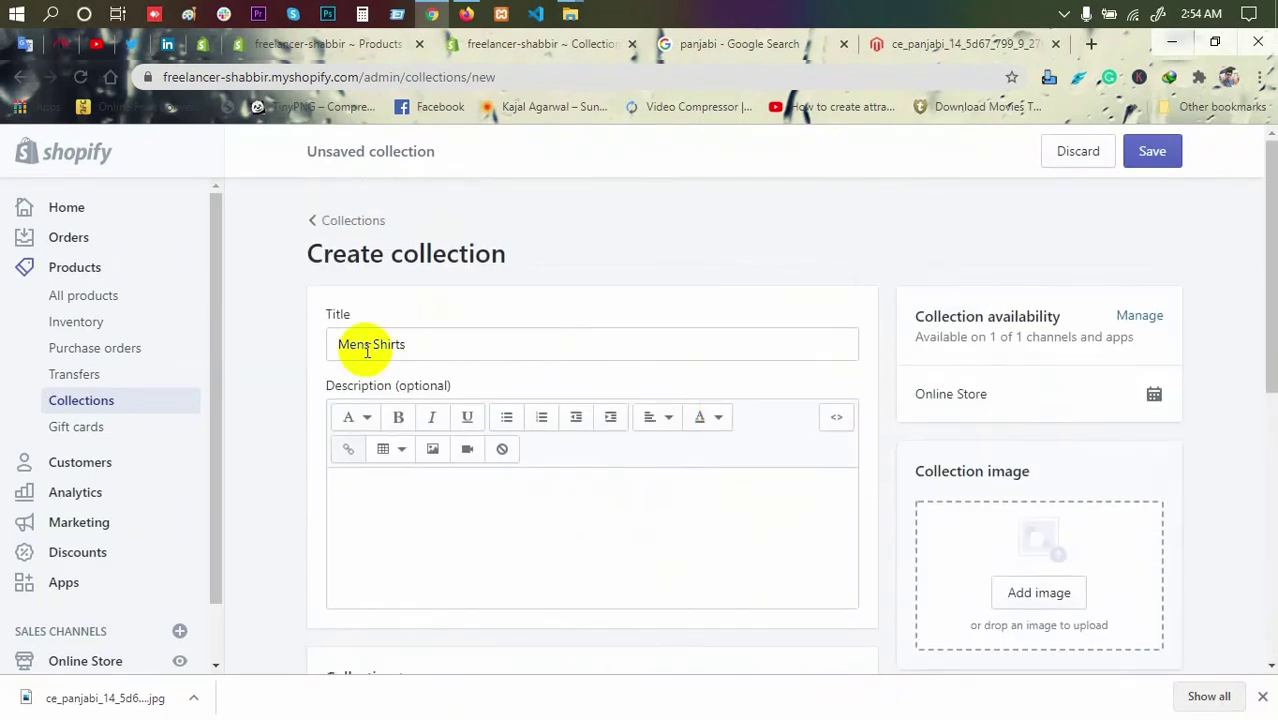
{"action": "scroll", "coordinate": [678, 400], "scroll_direction": "down", "scroll_amount": 10}
{"action": "scroll", "coordinate": [678, 400], "scroll_direction": "up", "scroll_amount": 1}
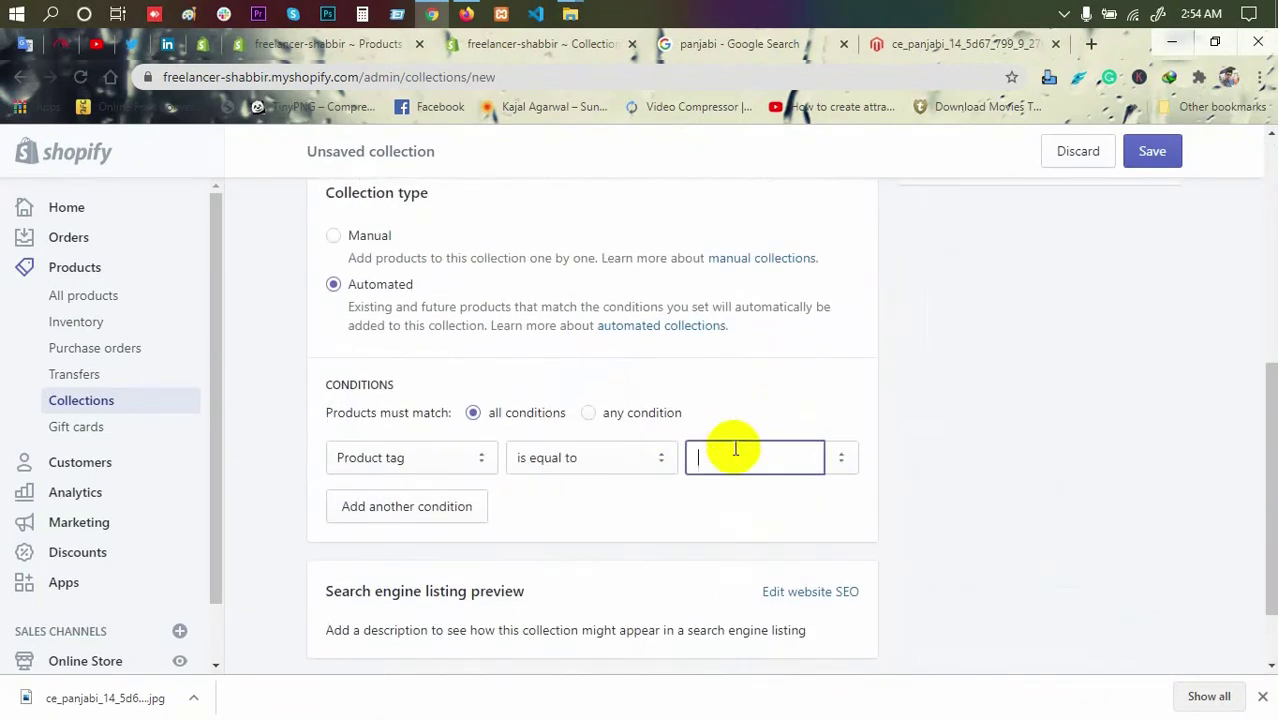
{"action": "type", "text": "Mens"}
Step: Add a second condition to the collection that is based on product type
{"action": "left_click", "coordinate": [448, 503]}
{"action": "left_click", "coordinate": [450, 510]}
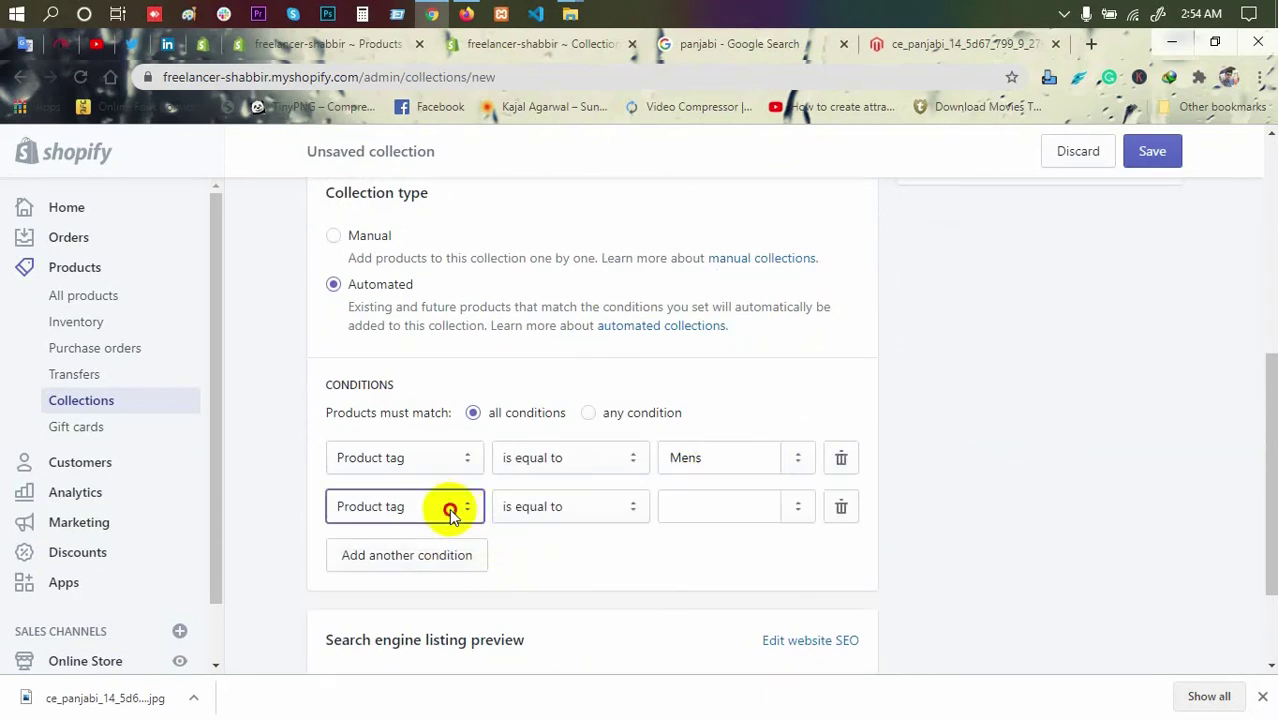
{"action": "left_click", "coordinate": [417, 545]}
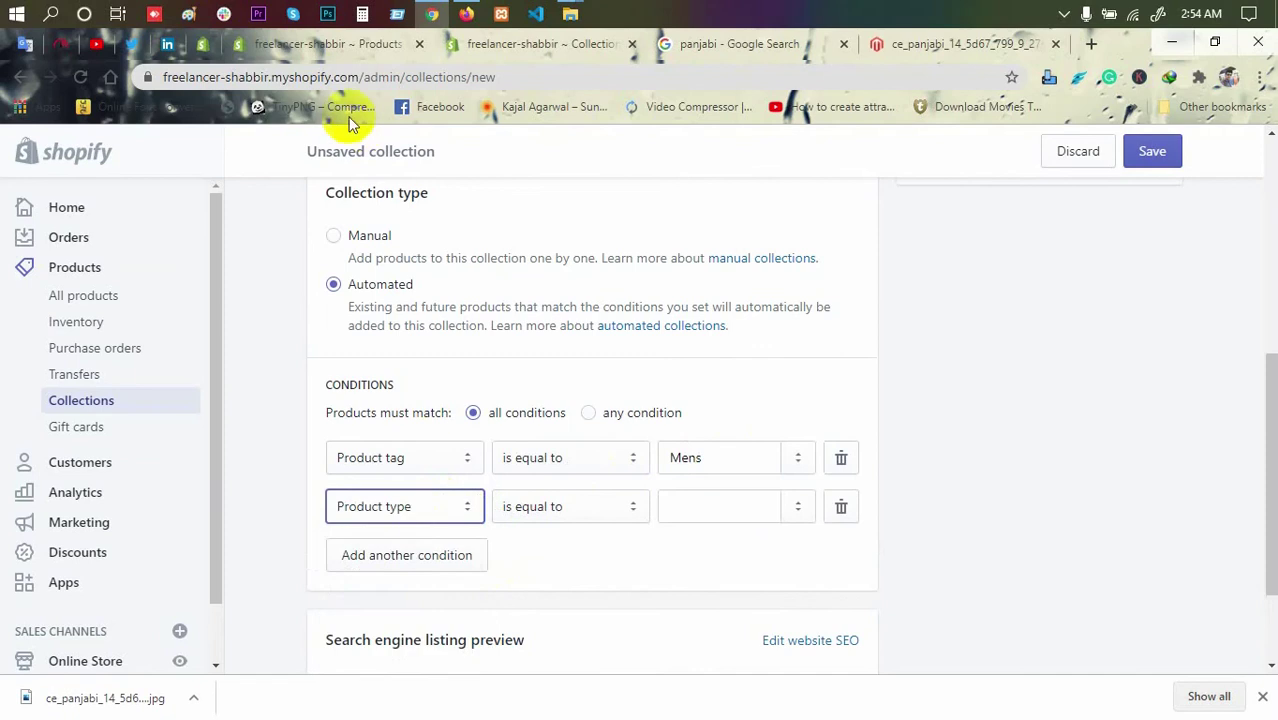
Step: Check the product list for the type name assigned to the shirts, and return to the unsaved collection
{"action": "left_click", "coordinate": [336, 57]}
{"action": "scroll", "coordinate": [852, 441], "scroll_direction": "down", "scroll_amount": 4}
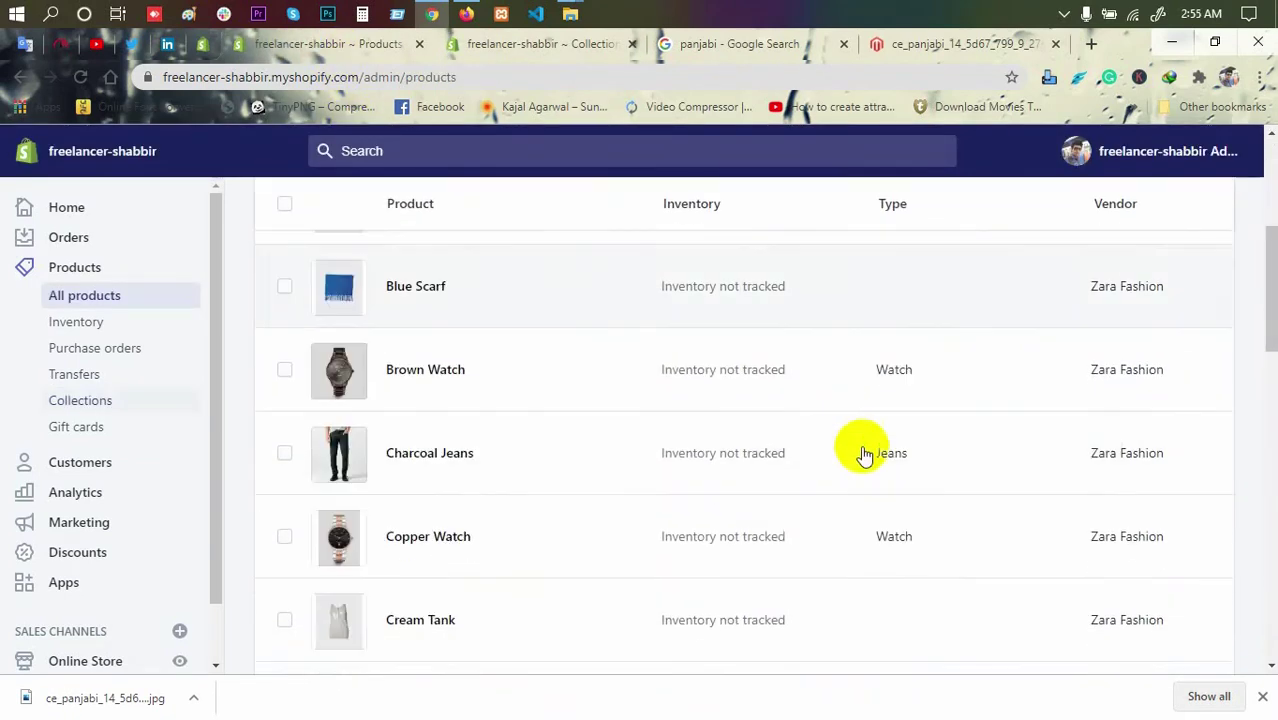
{"action": "scroll", "coordinate": [885, 420], "scroll_direction": "up", "scroll_amount": 2}
{"action": "scroll", "coordinate": [904, 379], "scroll_direction": "down", "scroll_amount": 3}
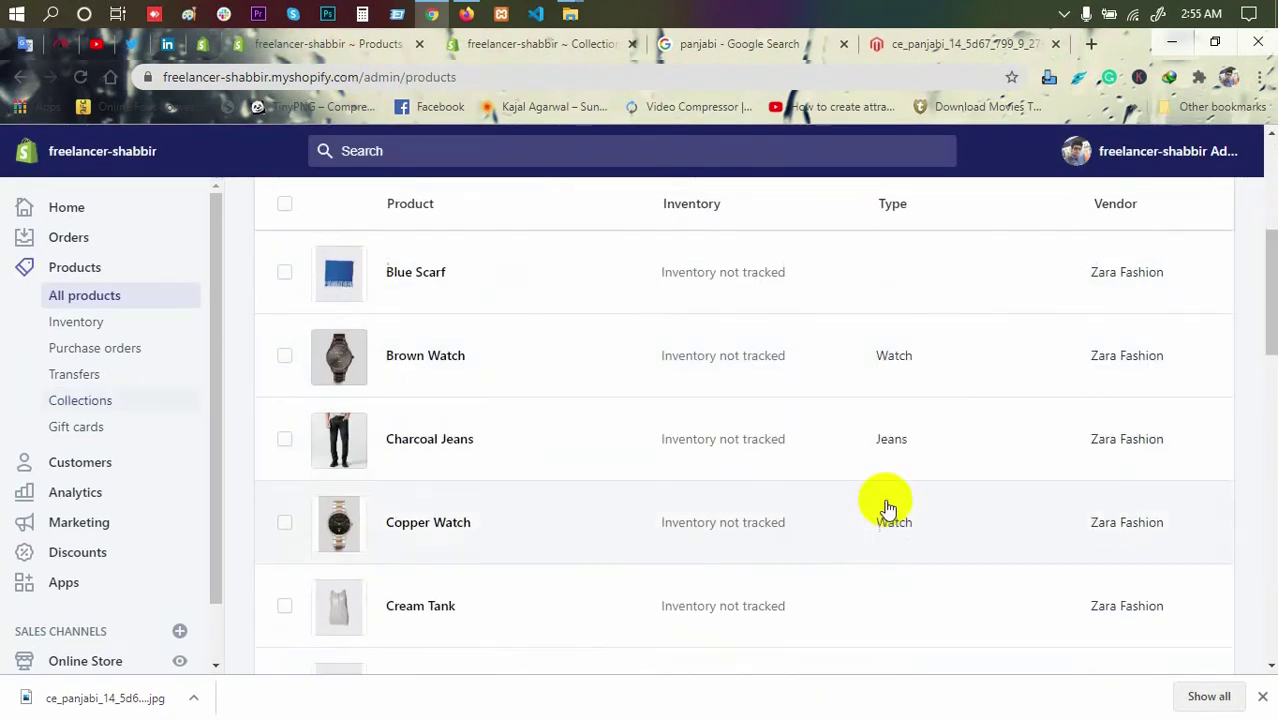
{"action": "scroll", "coordinate": [888, 508], "scroll_direction": "down", "scroll_amount": 5}
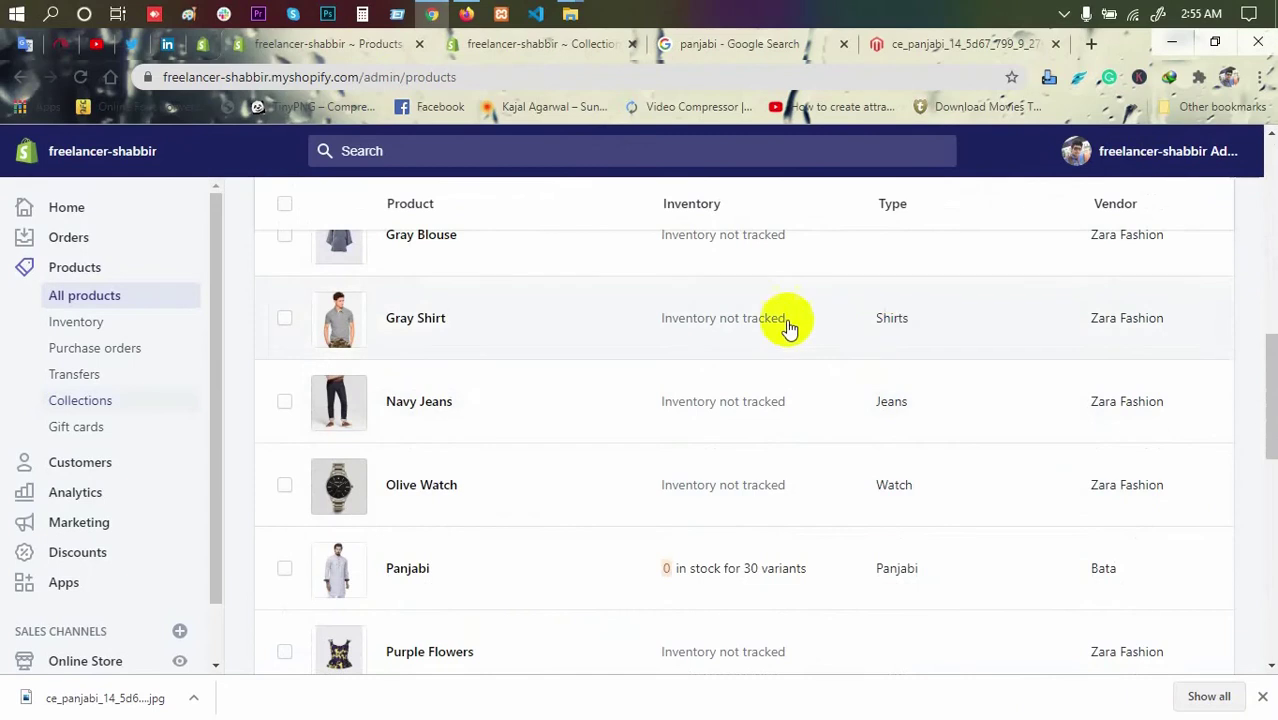
{"action": "left_click", "coordinate": [512, 46]}
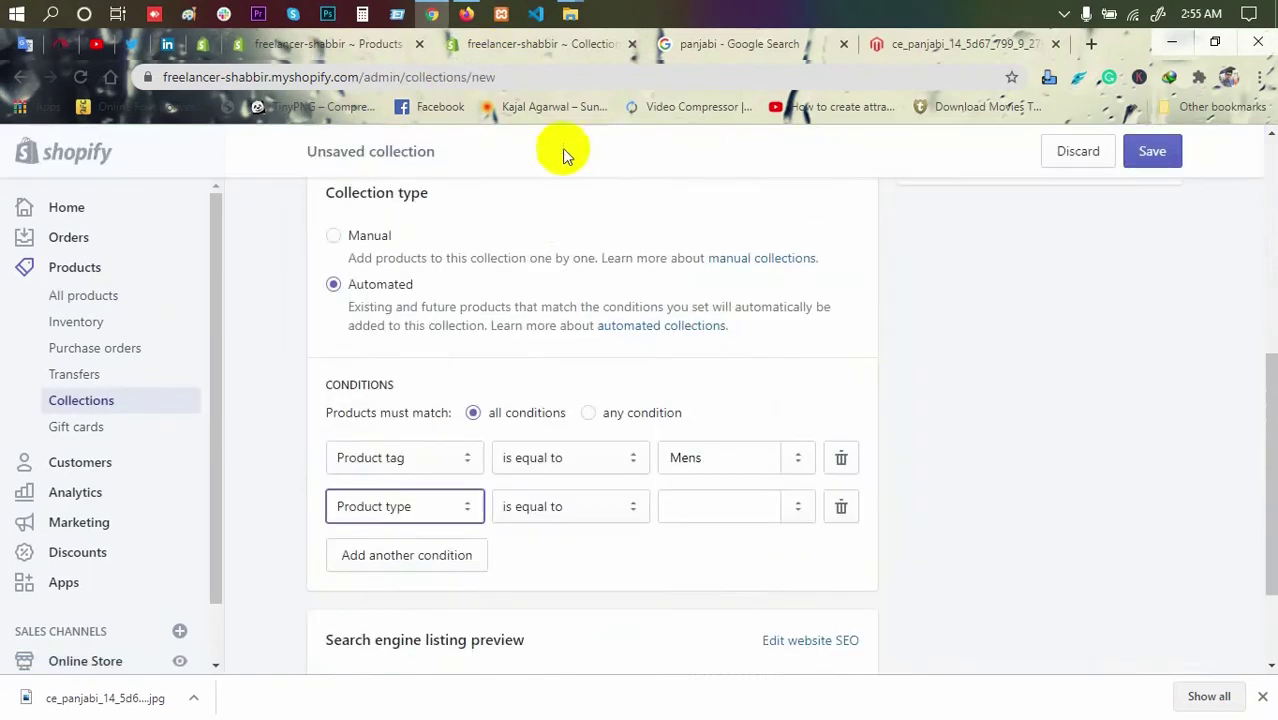
Step: Set the product type condition to Shirts and save the Mens Shirts collection
{"action": "left_click", "coordinate": [721, 516]}
{"action": "type", "text": "Shirts"}
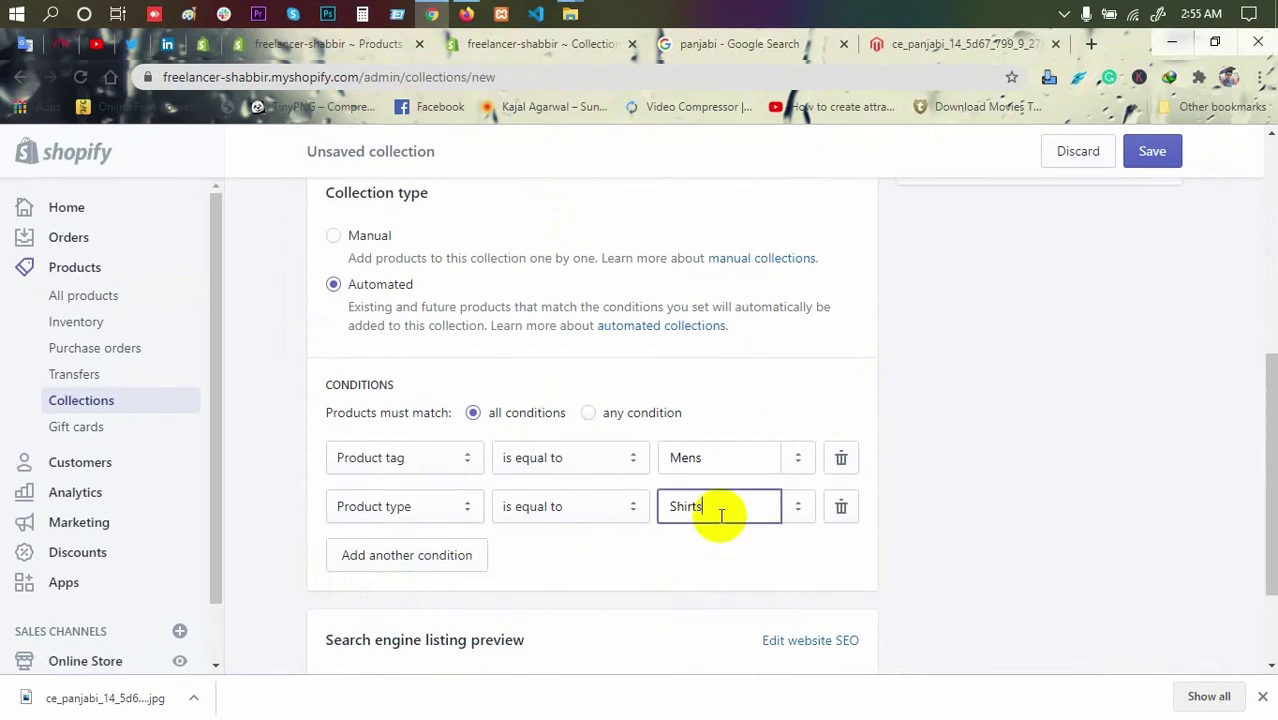
{"action": "scroll", "coordinate": [721, 516], "scroll_direction": "down", "scroll_amount": 2}
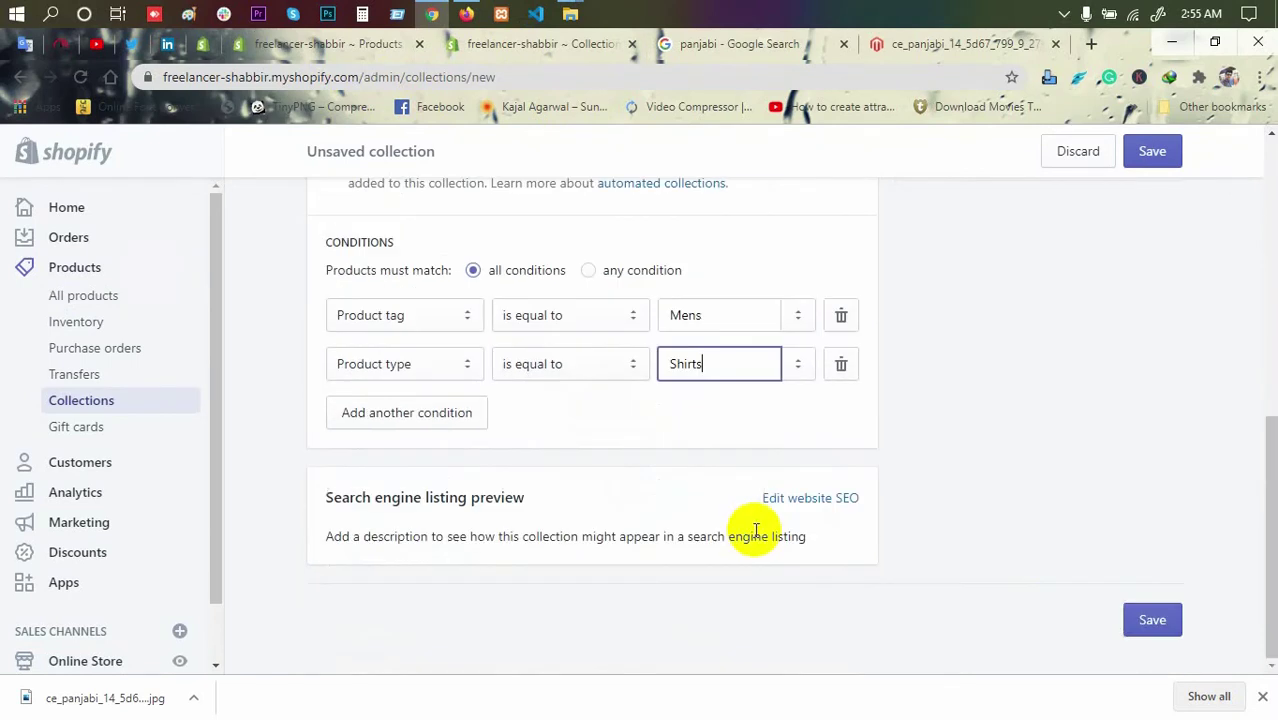
{"action": "left_click", "coordinate": [1152, 621]}
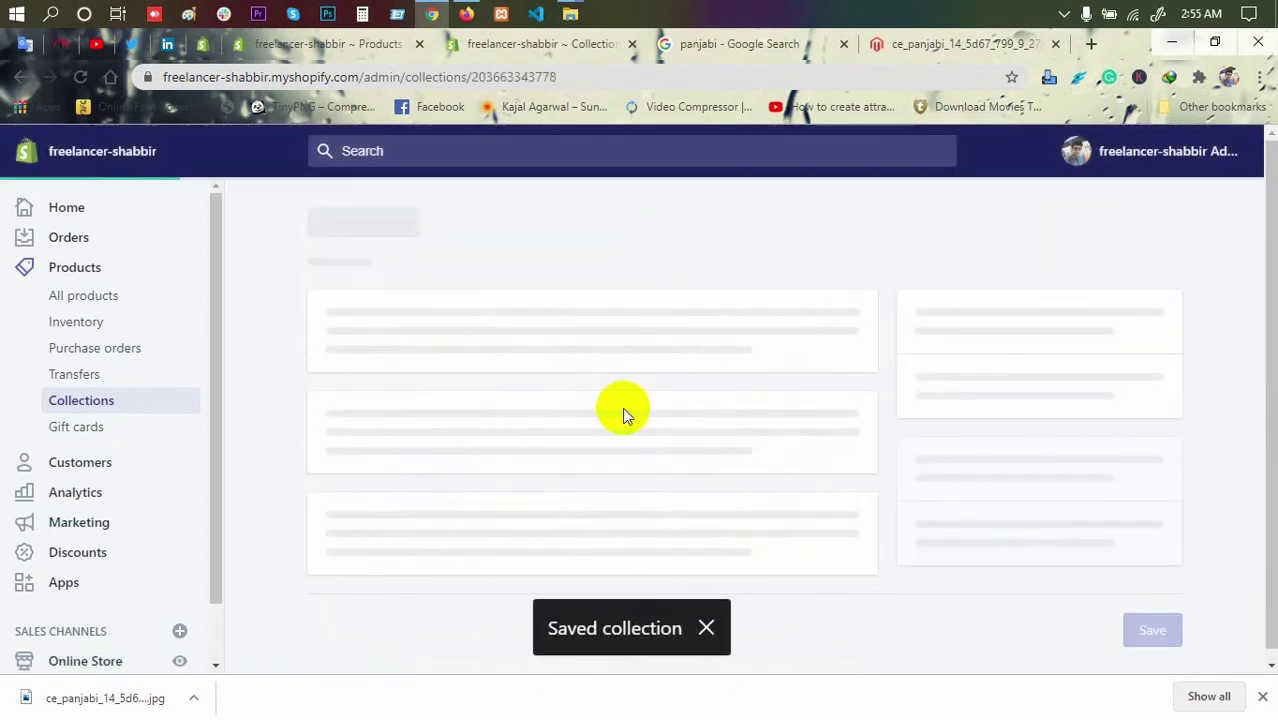
Step: Examine the products and conditions of the saved Mens Shirts collection
{"action": "scroll", "coordinate": [622, 419], "scroll_direction": "down", "scroll_amount": 15}
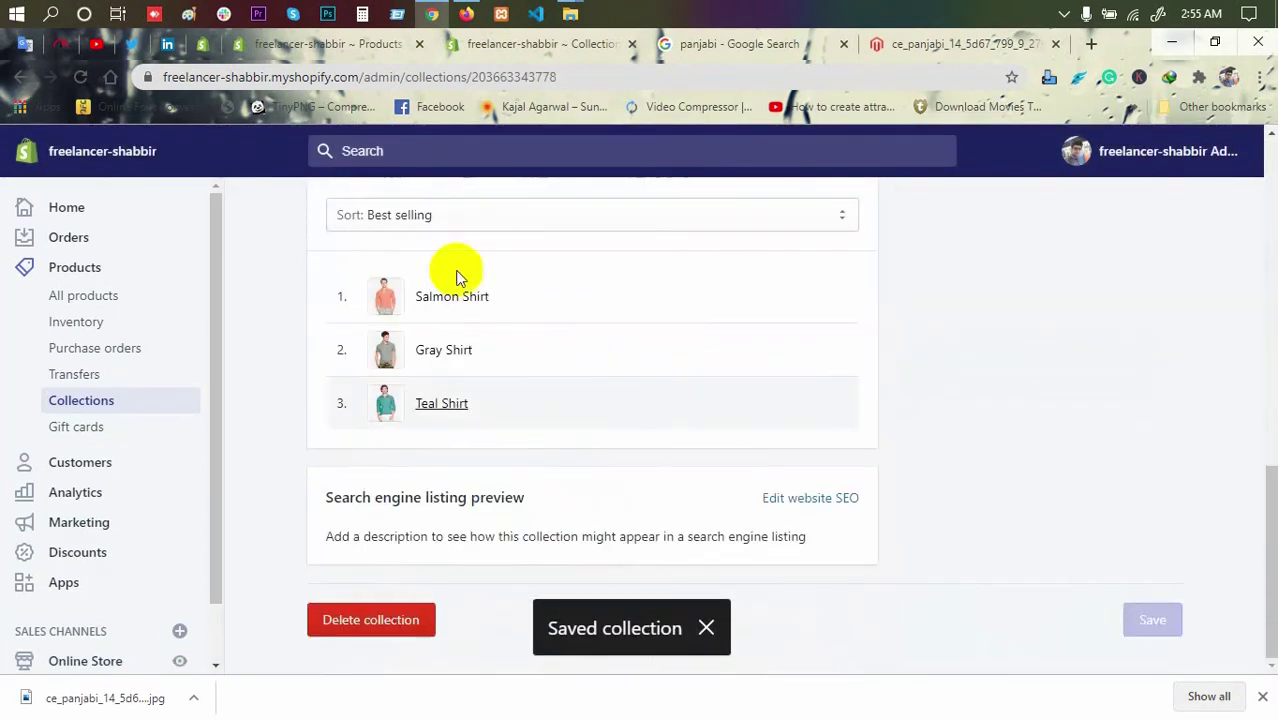
{"action": "scroll", "coordinate": [525, 387], "scroll_direction": "up", "scroll_amount": 3}
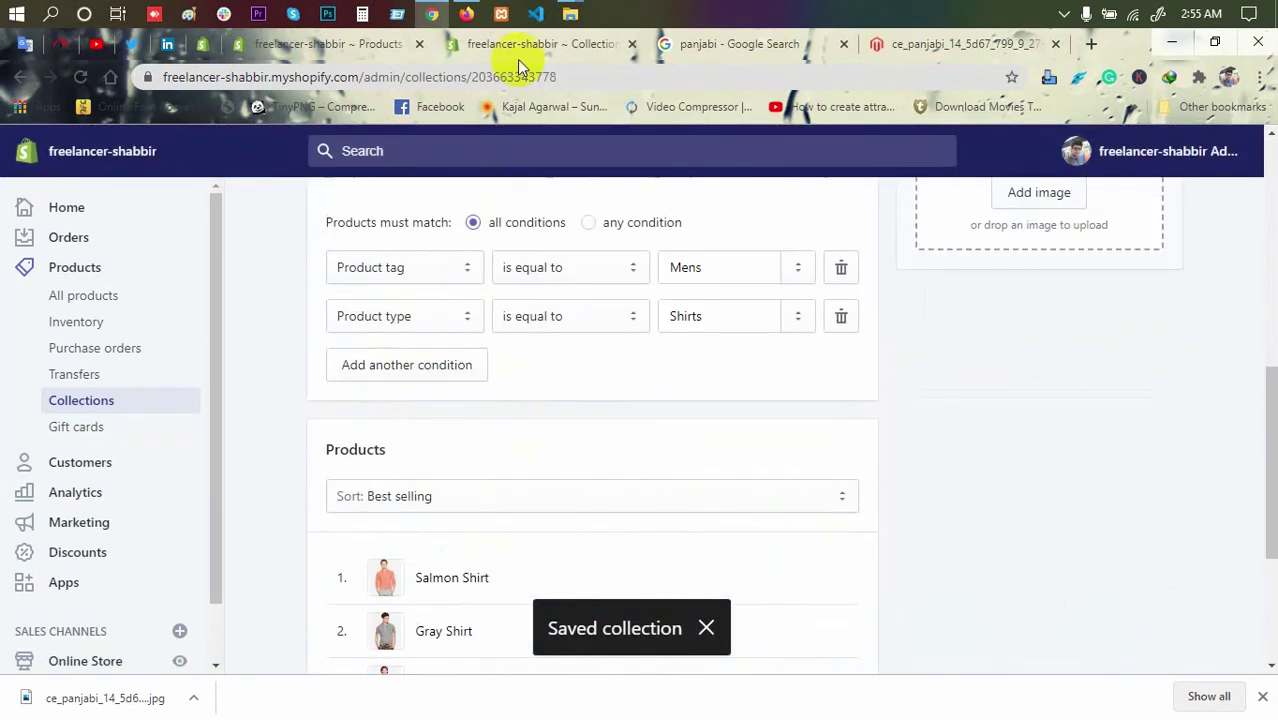
{"action": "scroll", "coordinate": [706, 382], "scroll_direction": "up", "scroll_amount": 5}
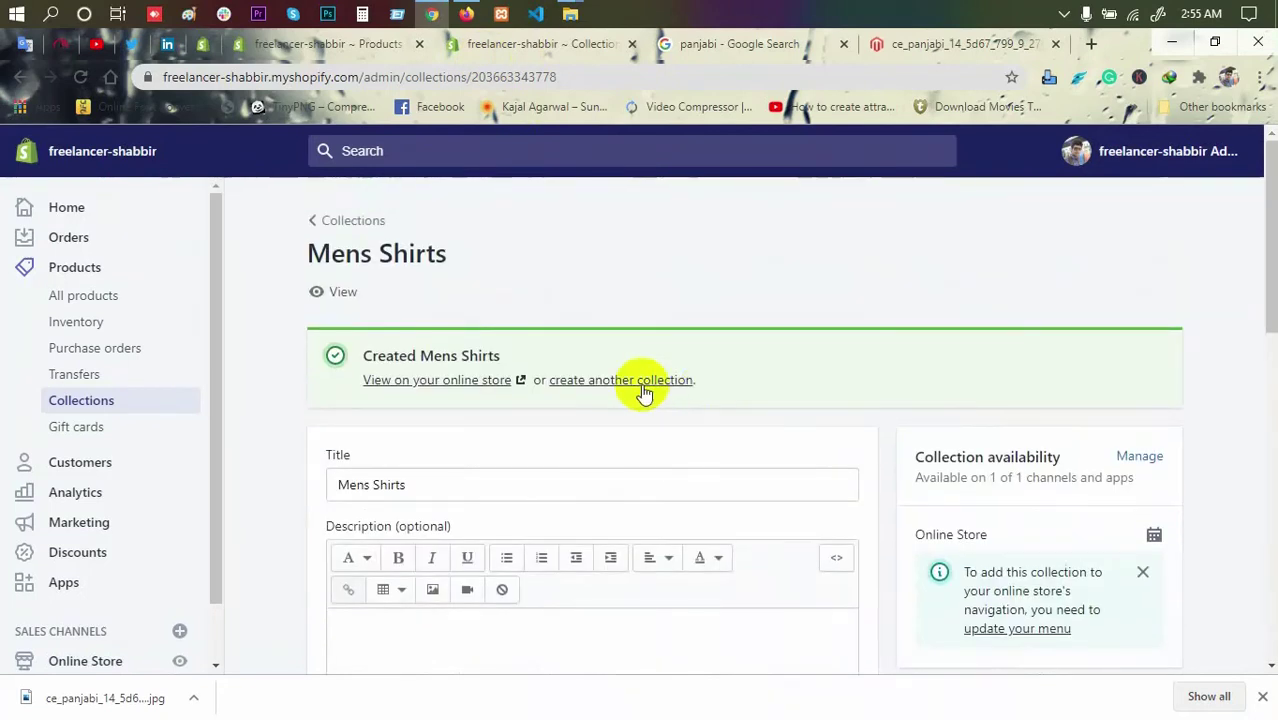
Step: Start another collection titled Mens Jeans, checking the product list for the type name of the jeans
{"action": "left_click", "coordinate": [643, 390]}
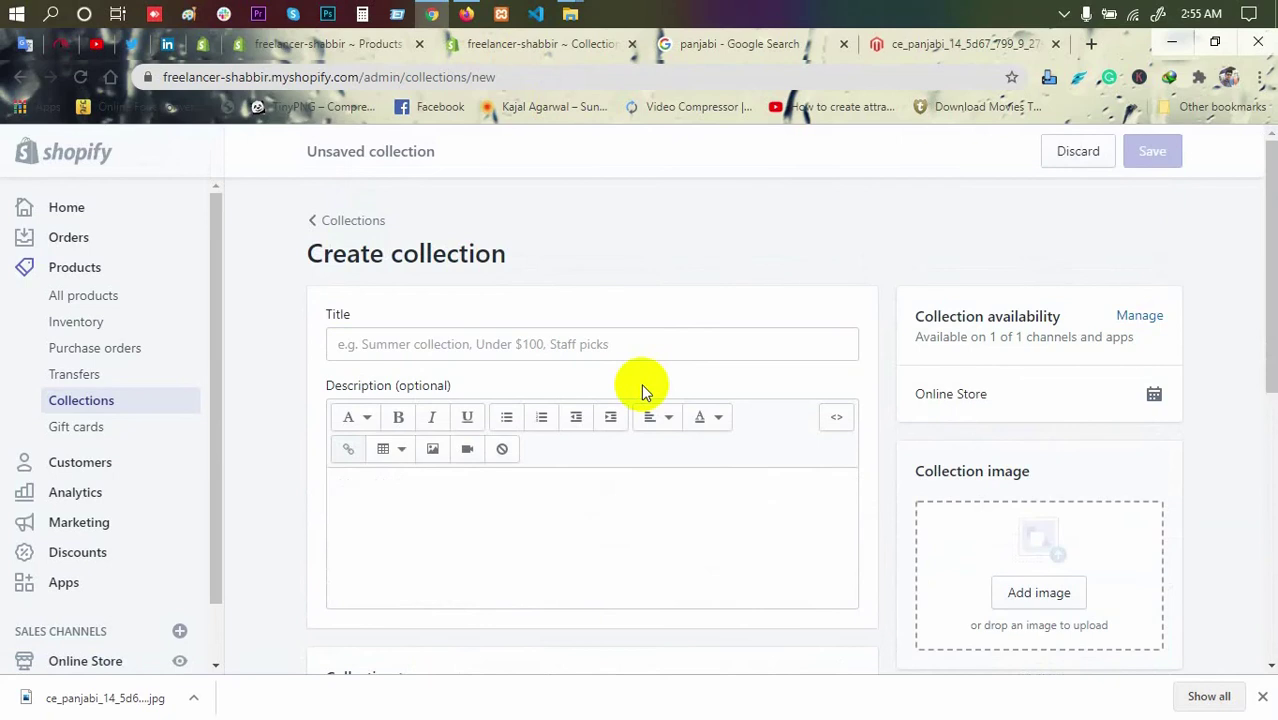
{"action": "left_click", "coordinate": [497, 343]}
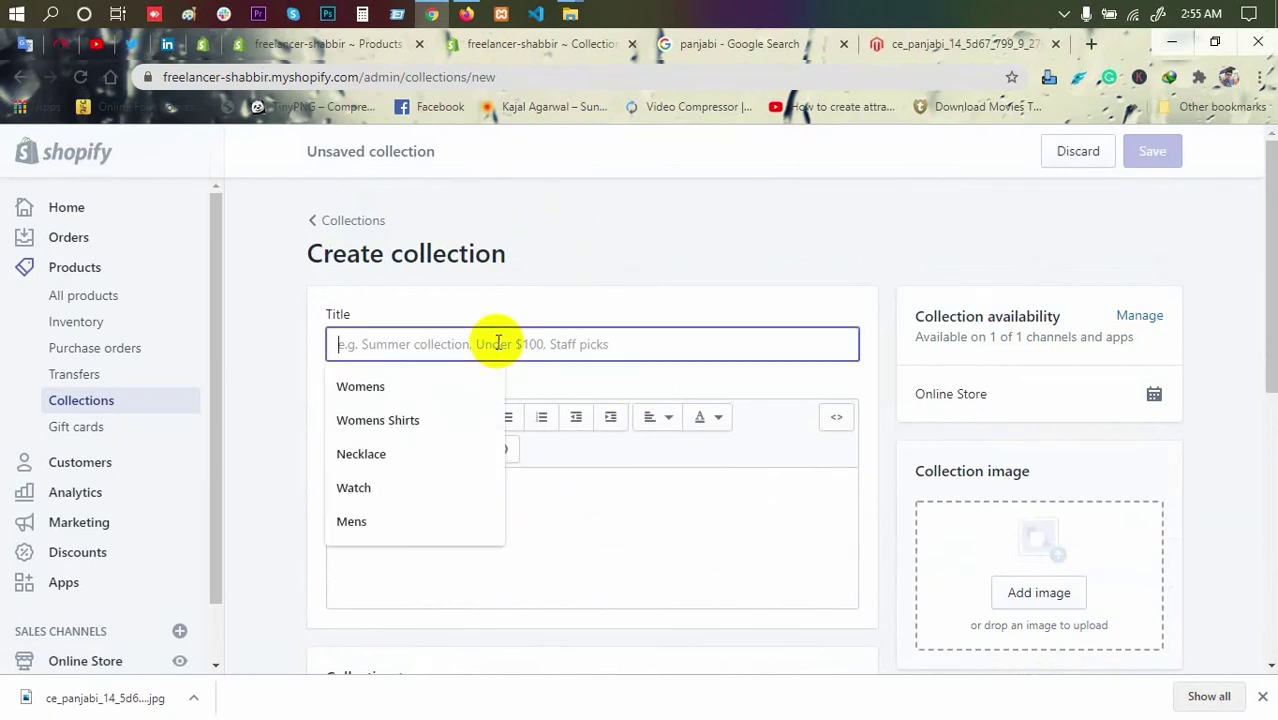
{"action": "type", "text": "Mens"}
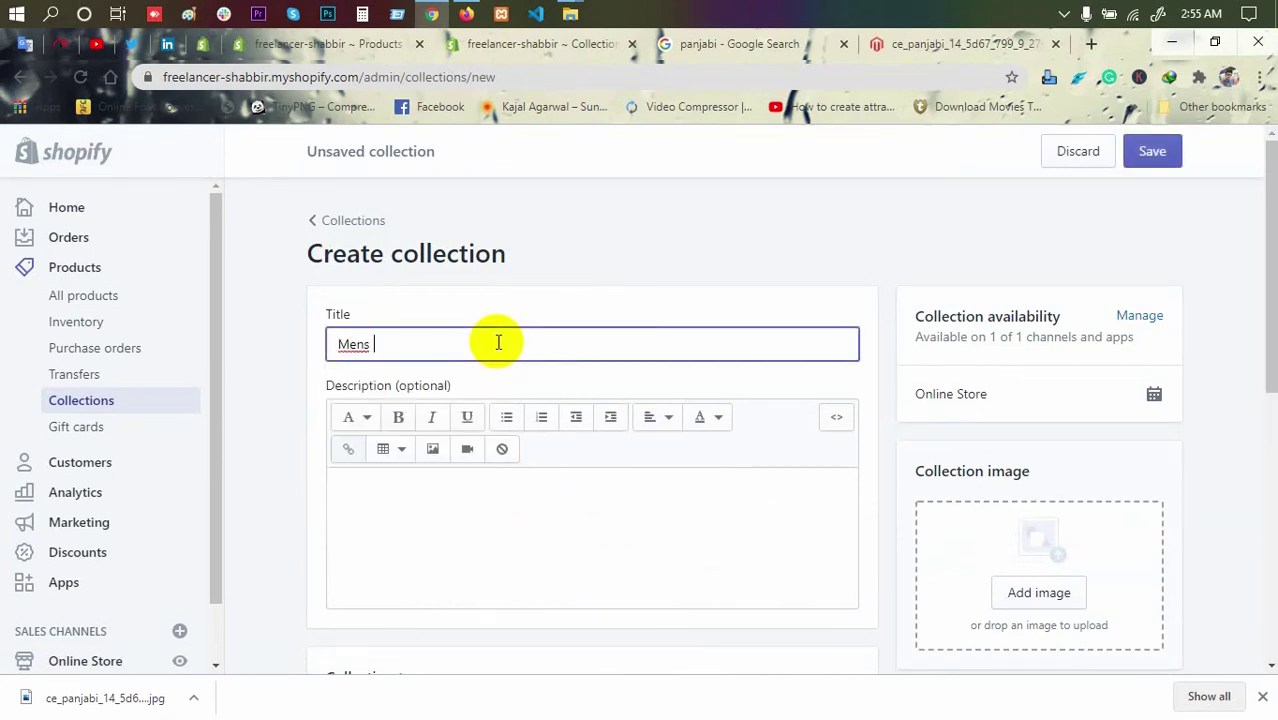
{"action": "left_click", "coordinate": [330, 44]}
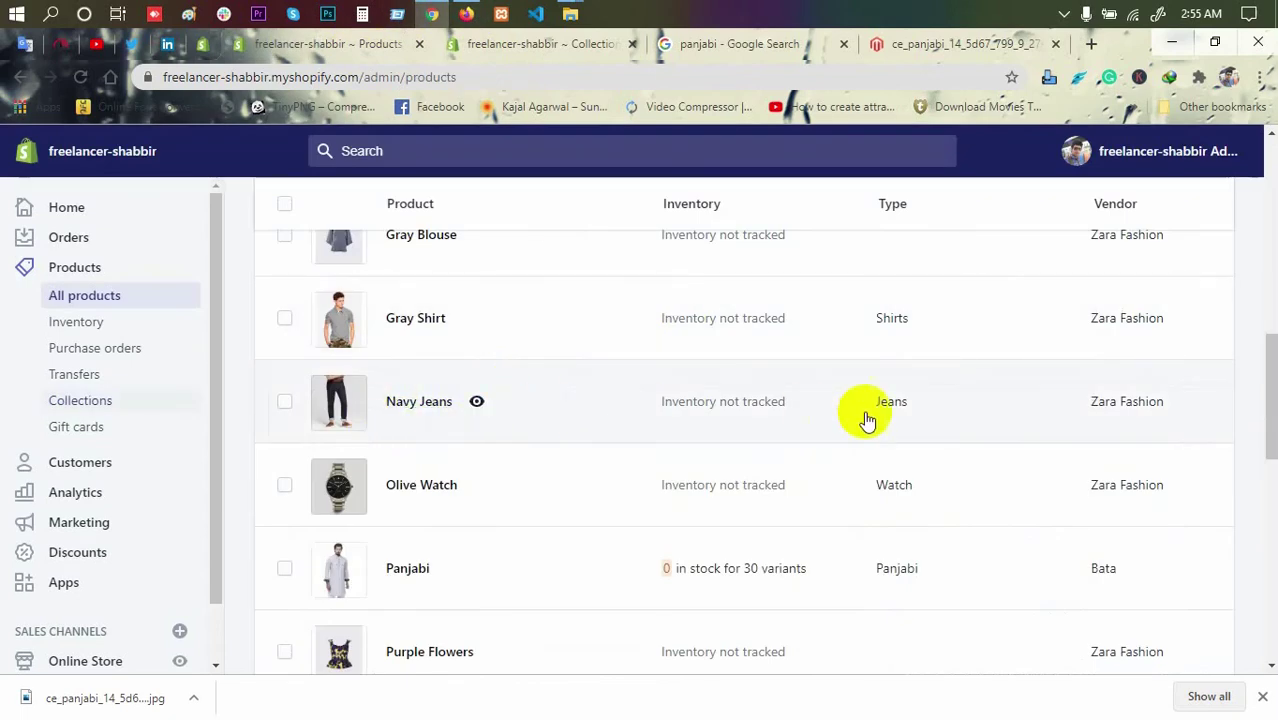
{"action": "left_click", "coordinate": [512, 53]}
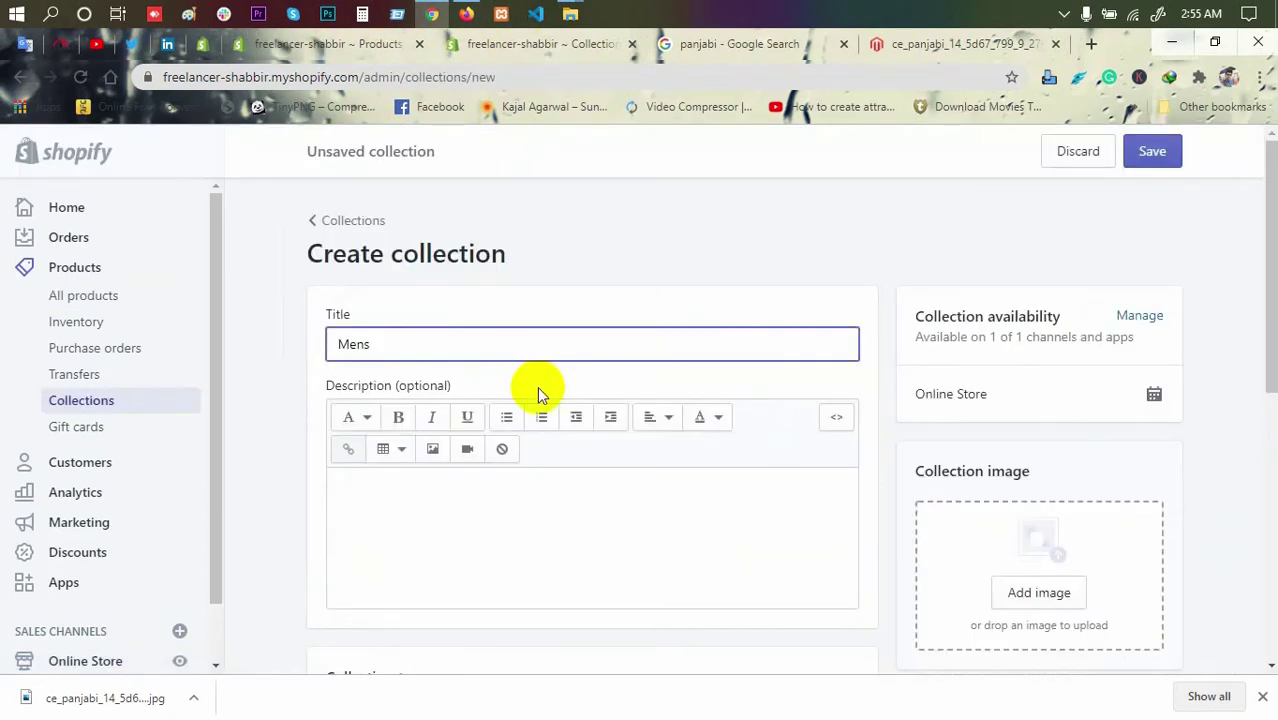
{"action": "type", "text": "Jeans"}
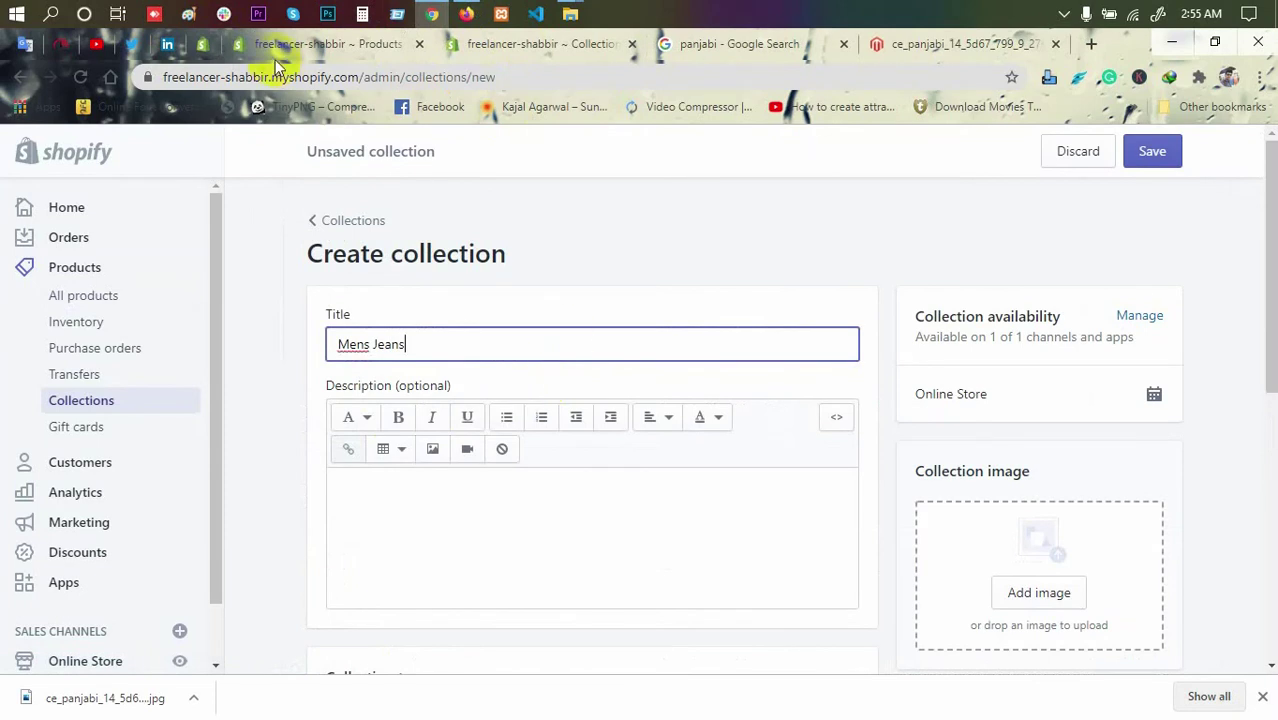
Step: Set the collection's first condition to product type is equal to Jeans
{"action": "scroll", "coordinate": [478, 362], "scroll_direction": "down", "scroll_amount": 6}
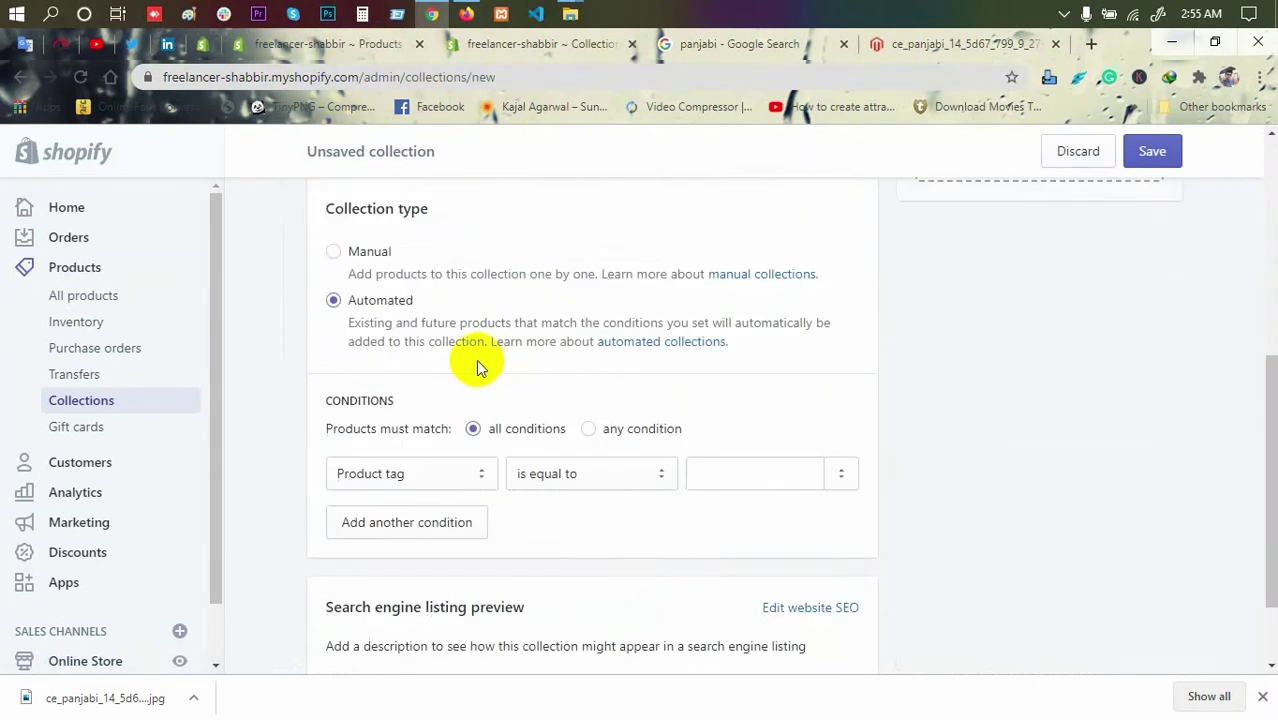
{"action": "left_click", "coordinate": [782, 364]}
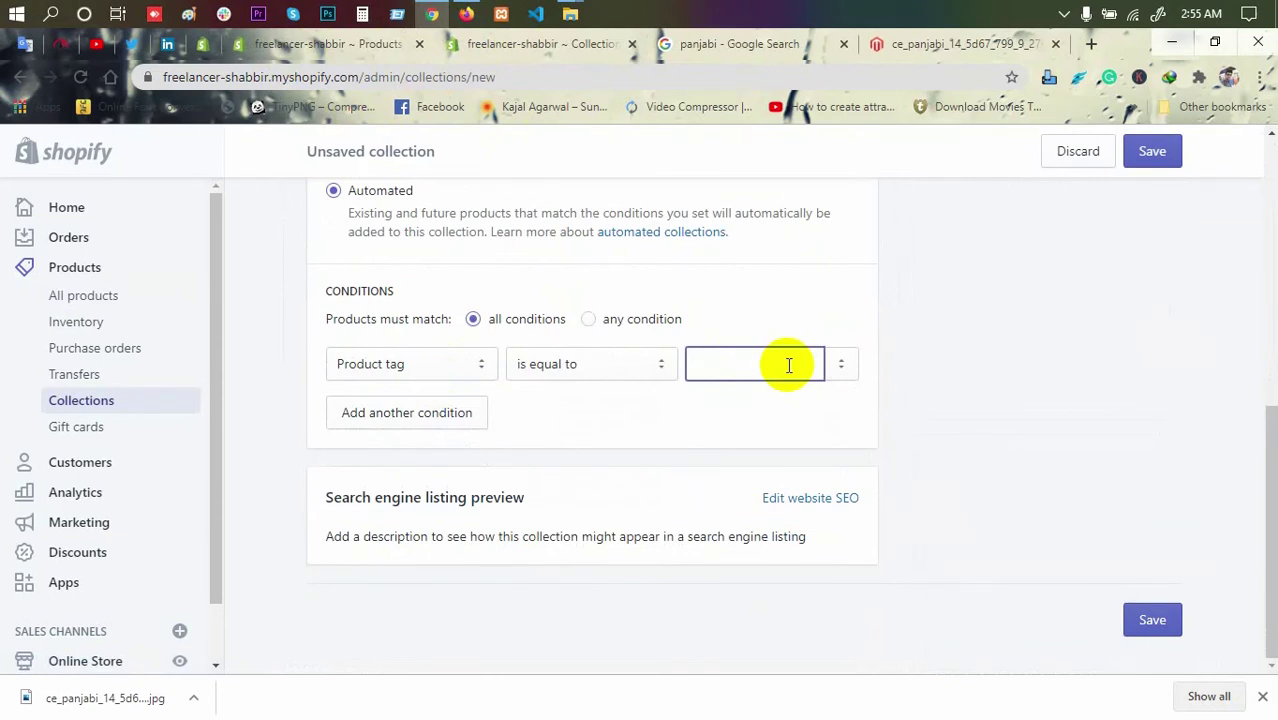
{"action": "type", "text": "M"}
{"action": "left_click", "coordinate": [456, 364]}
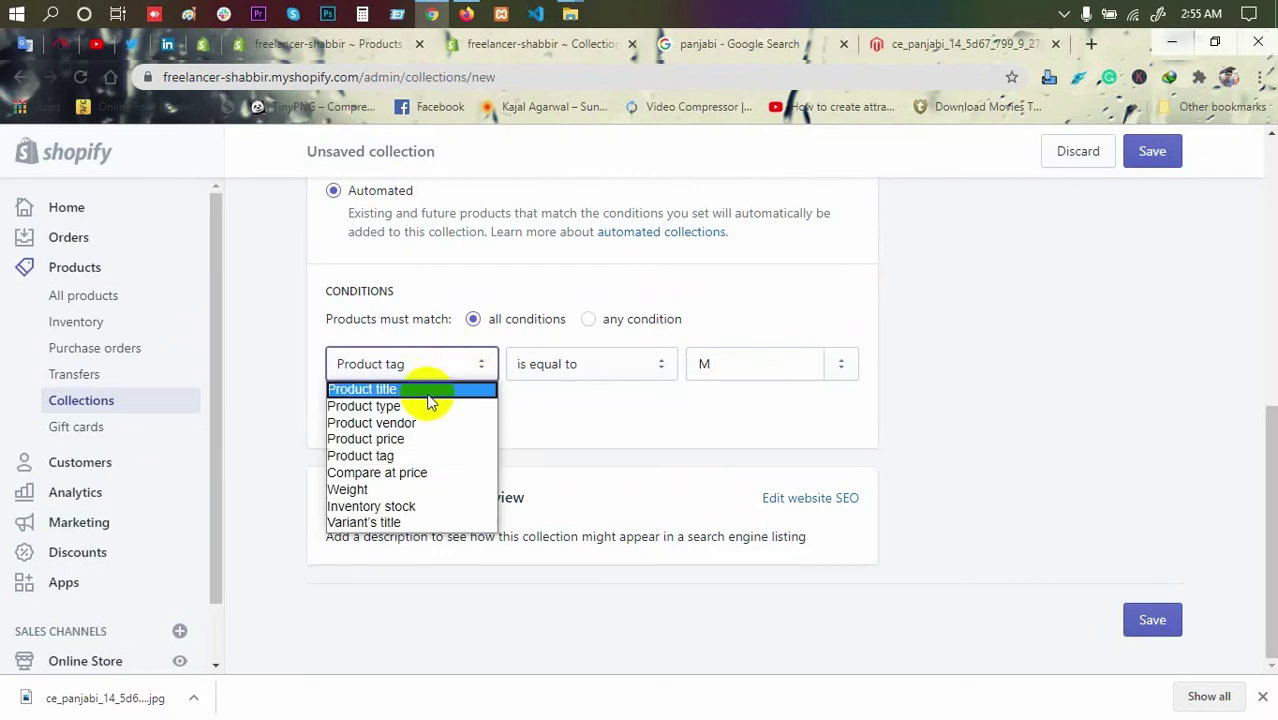
{"action": "left_click", "coordinate": [487, 400]}
{"action": "left_click", "coordinate": [710, 364]}
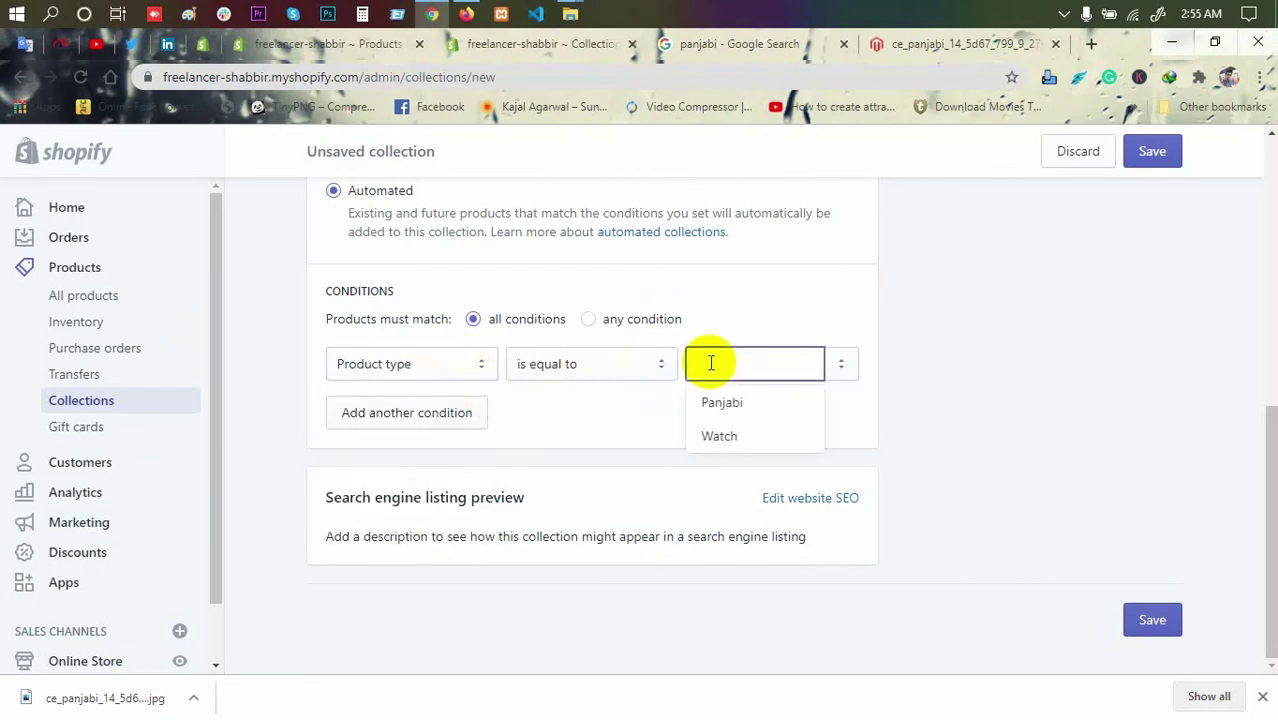
{"action": "type", "text": "P"}
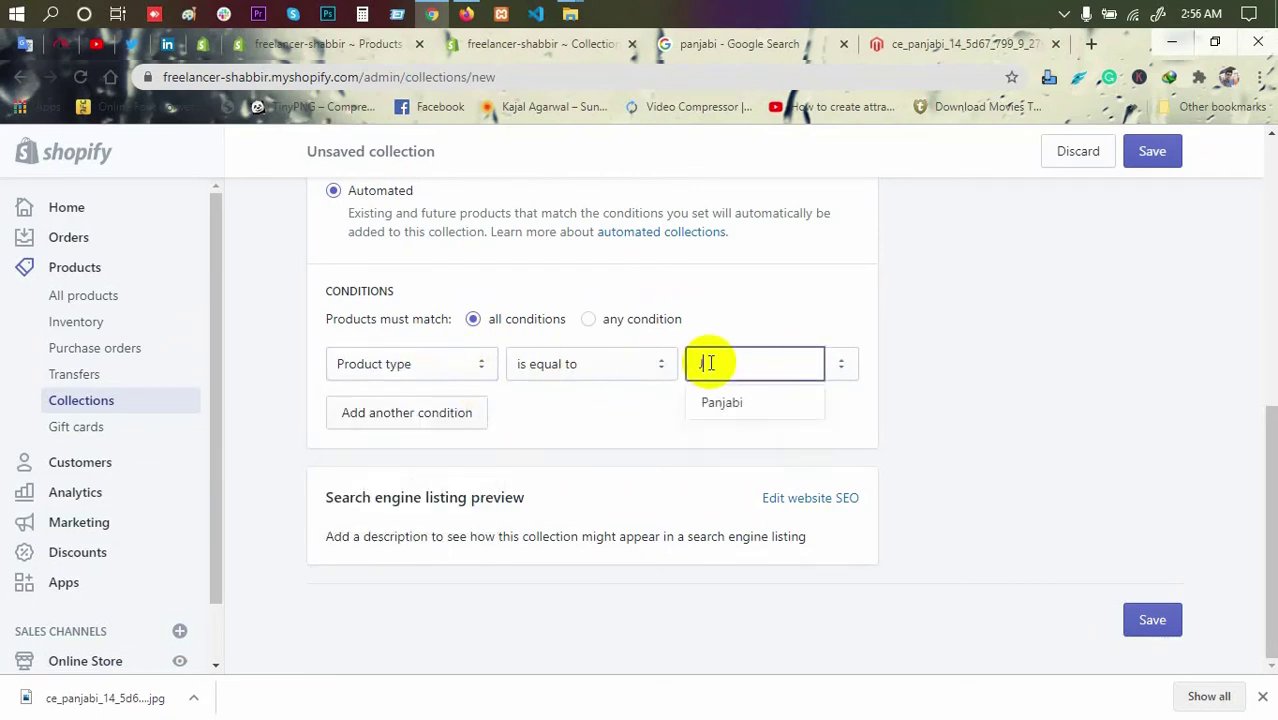
{"action": "type", "text": "eans"}
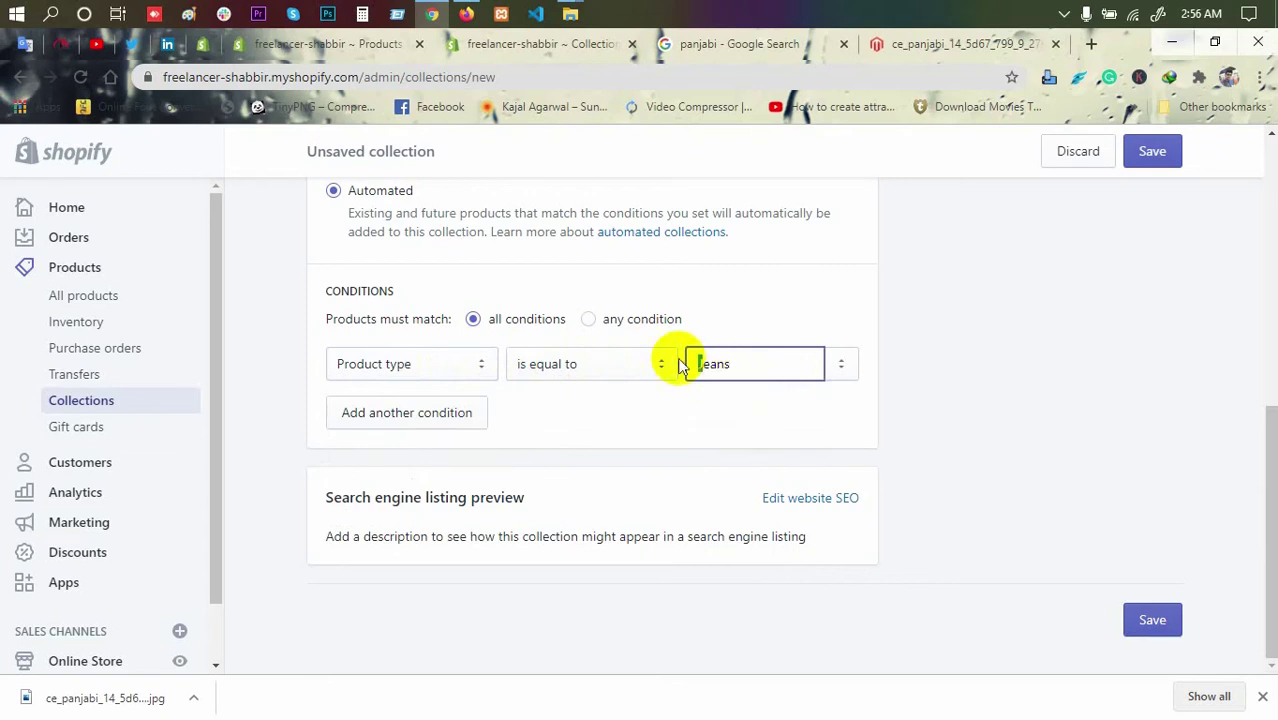
Step: Add a second condition requiring the product tag to be equal to mens
{"action": "left_click", "coordinate": [440, 412]}
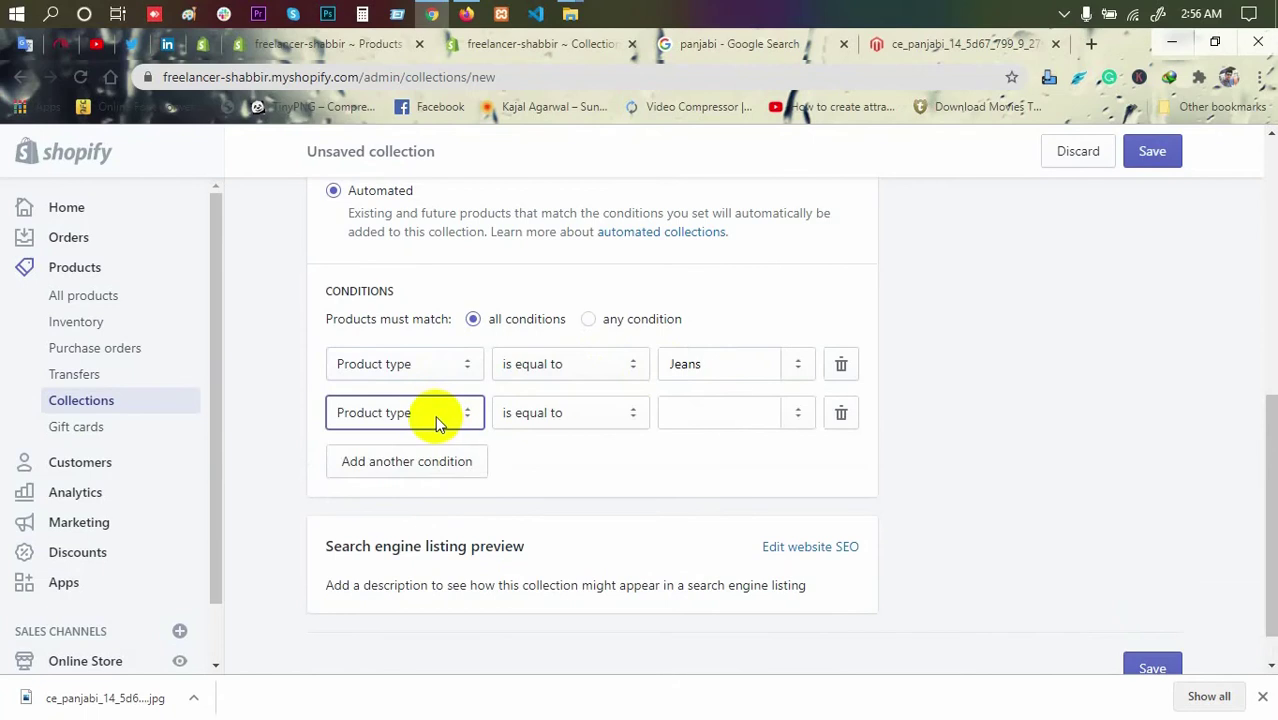
{"action": "left_click", "coordinate": [437, 420]}
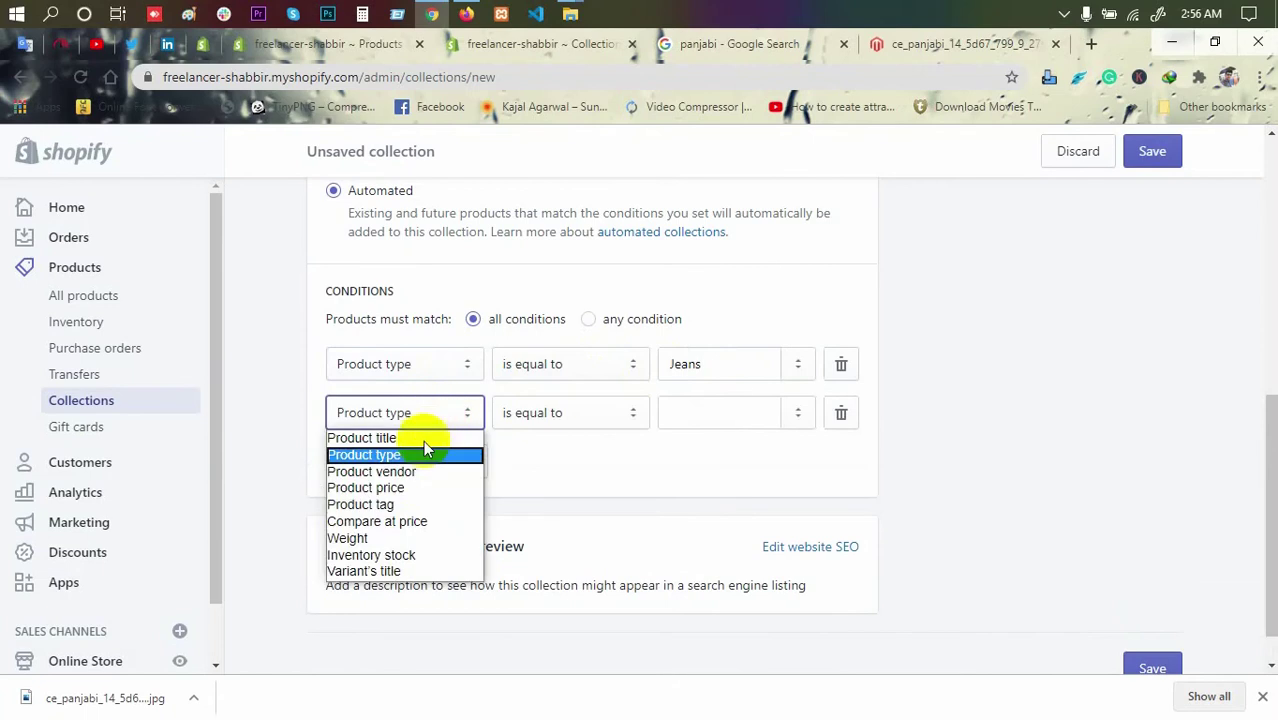
{"action": "left_click", "coordinate": [413, 504]}
{"action": "left_click", "coordinate": [752, 411]}
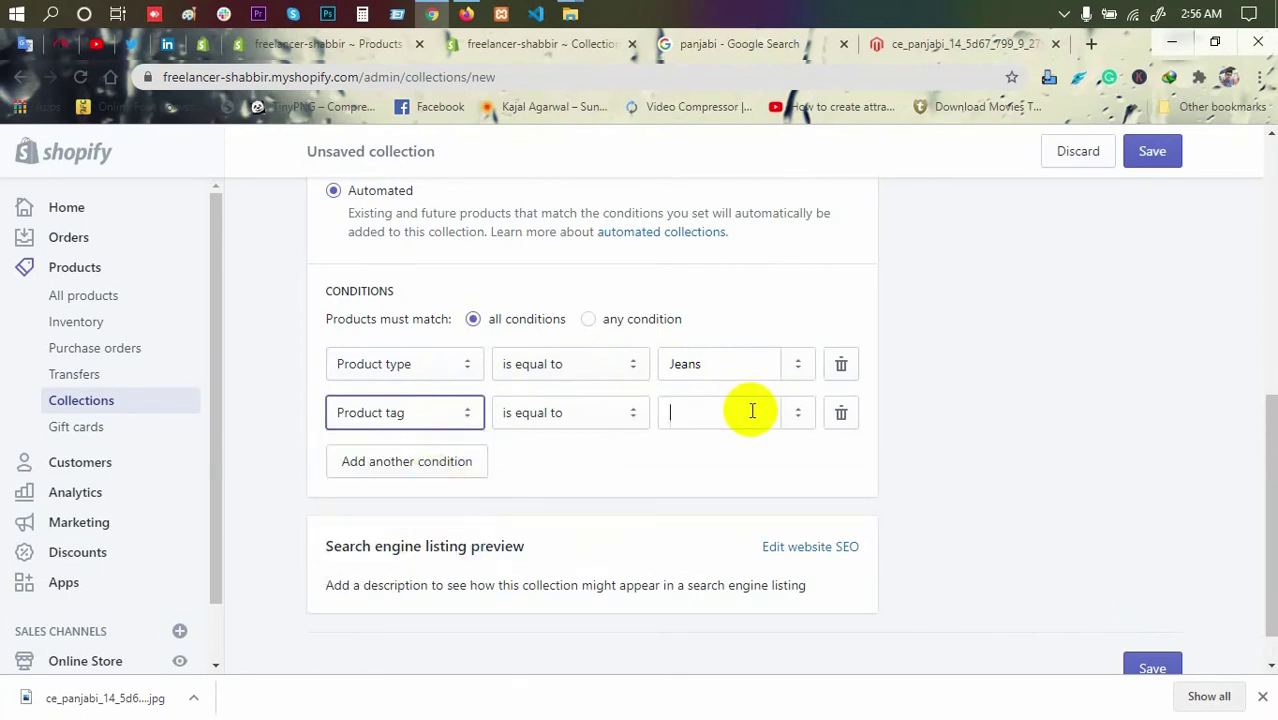
{"action": "type", "text": "mens"}
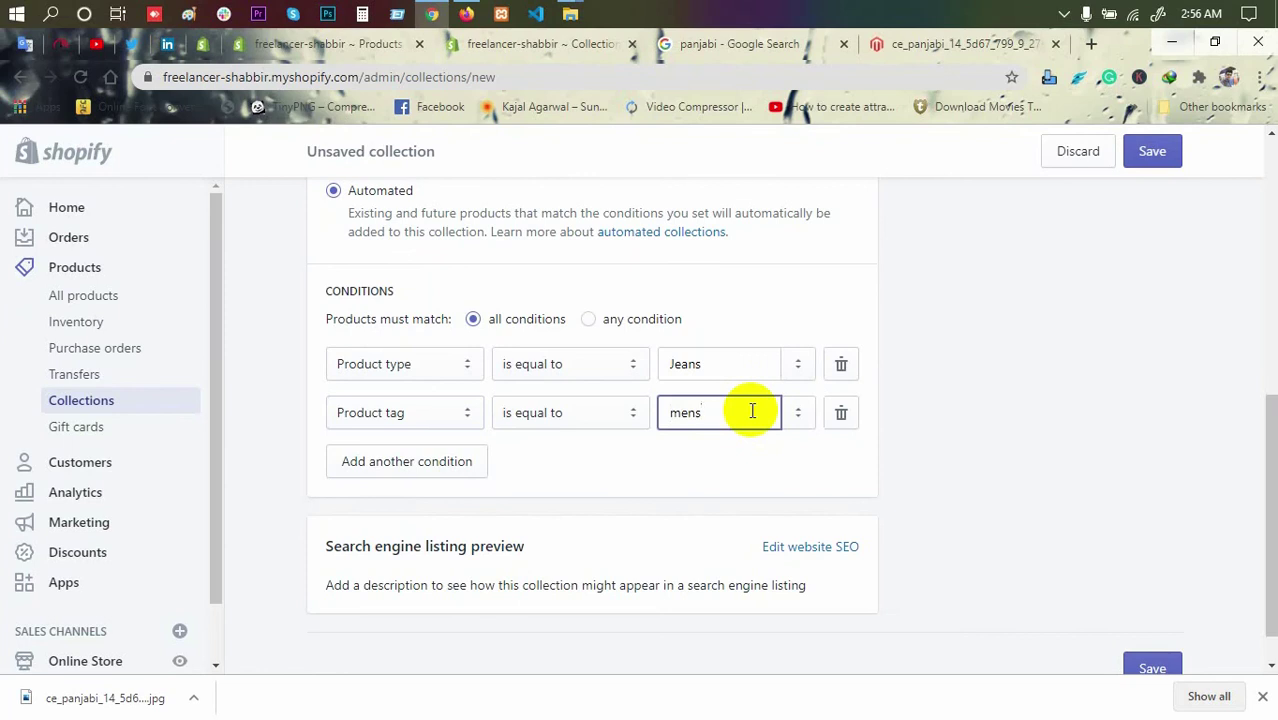
Step: Save the Mens Jeans collection and check which products it contains
{"action": "left_click", "coordinate": [1044, 582]}
{"action": "scroll", "coordinate": [1100, 570], "scroll_direction": "down", "scroll_amount": 1}
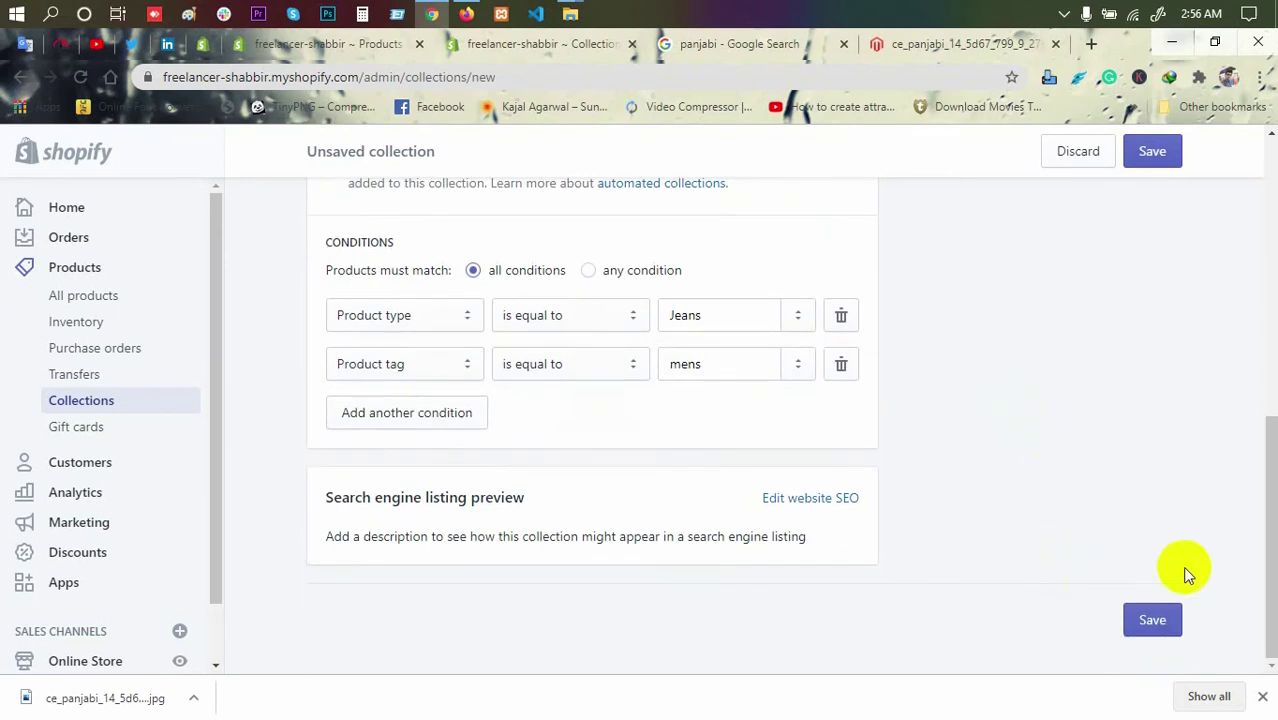
{"action": "left_click", "coordinate": [1158, 620]}
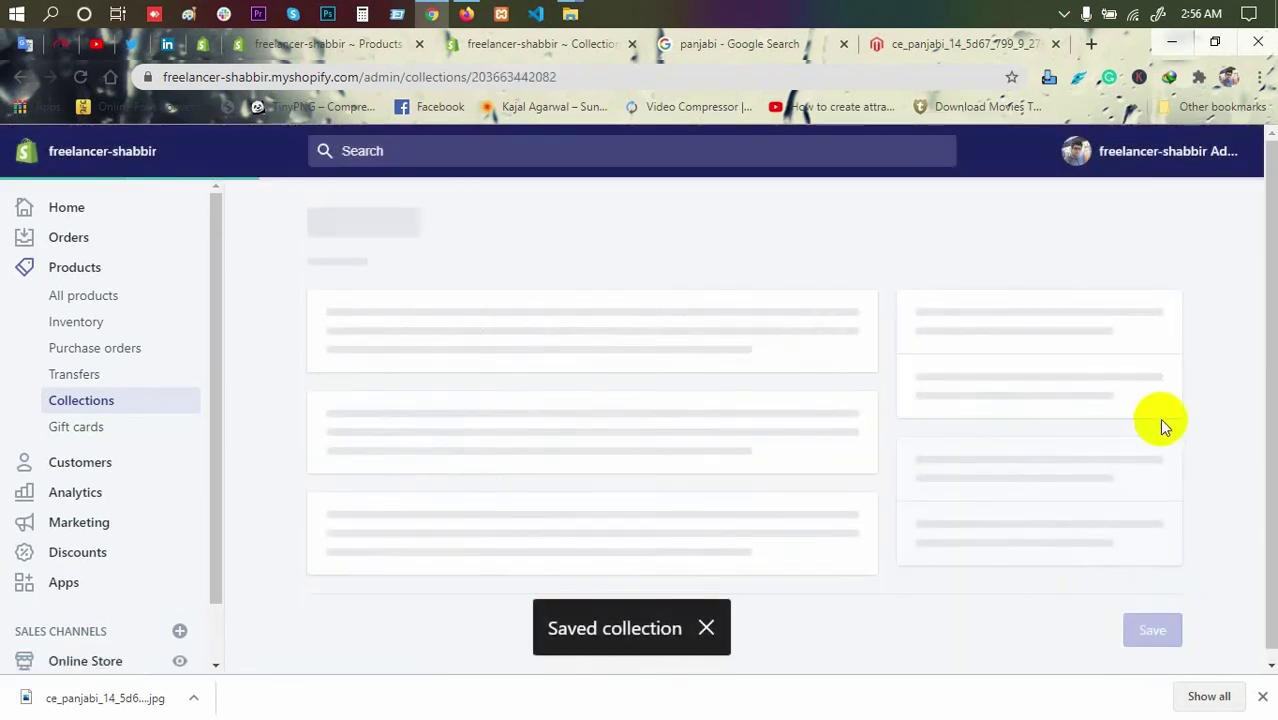
{"action": "scroll", "coordinate": [975, 370], "scroll_direction": "down", "scroll_amount": 10}
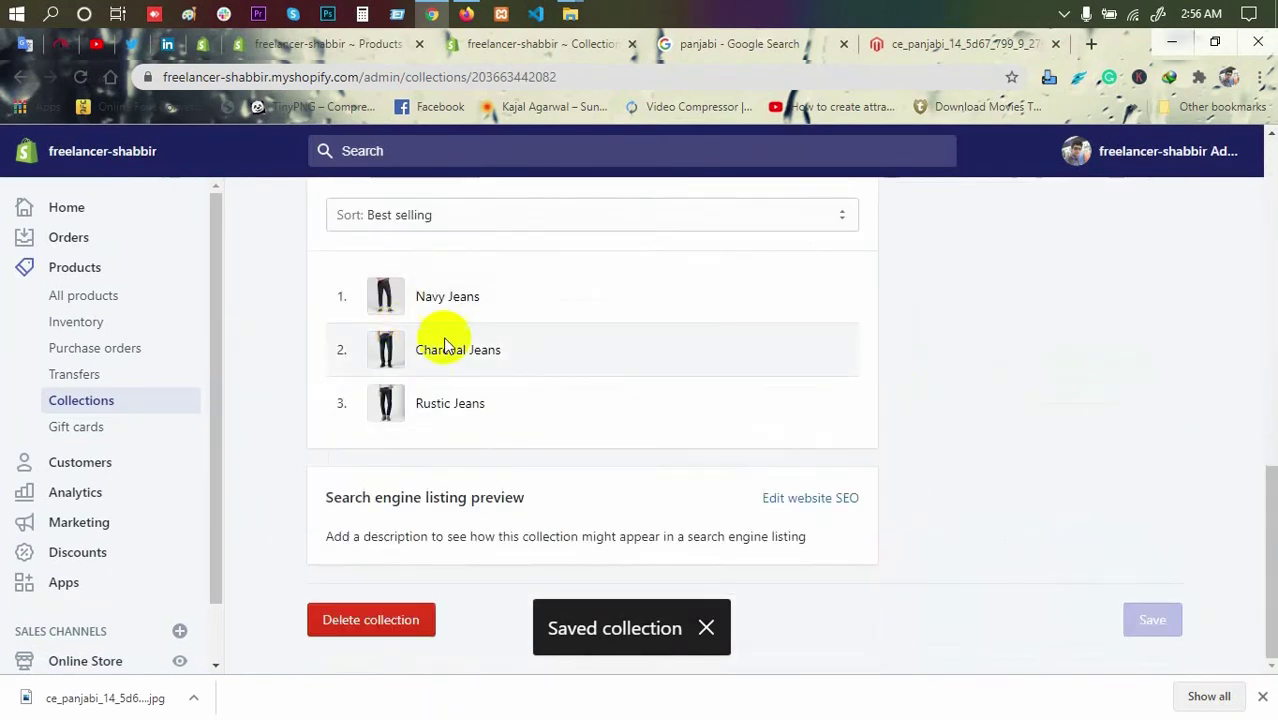
{"action": "scroll", "coordinate": [605, 200], "scroll_direction": "up", "scroll_amount": 10}
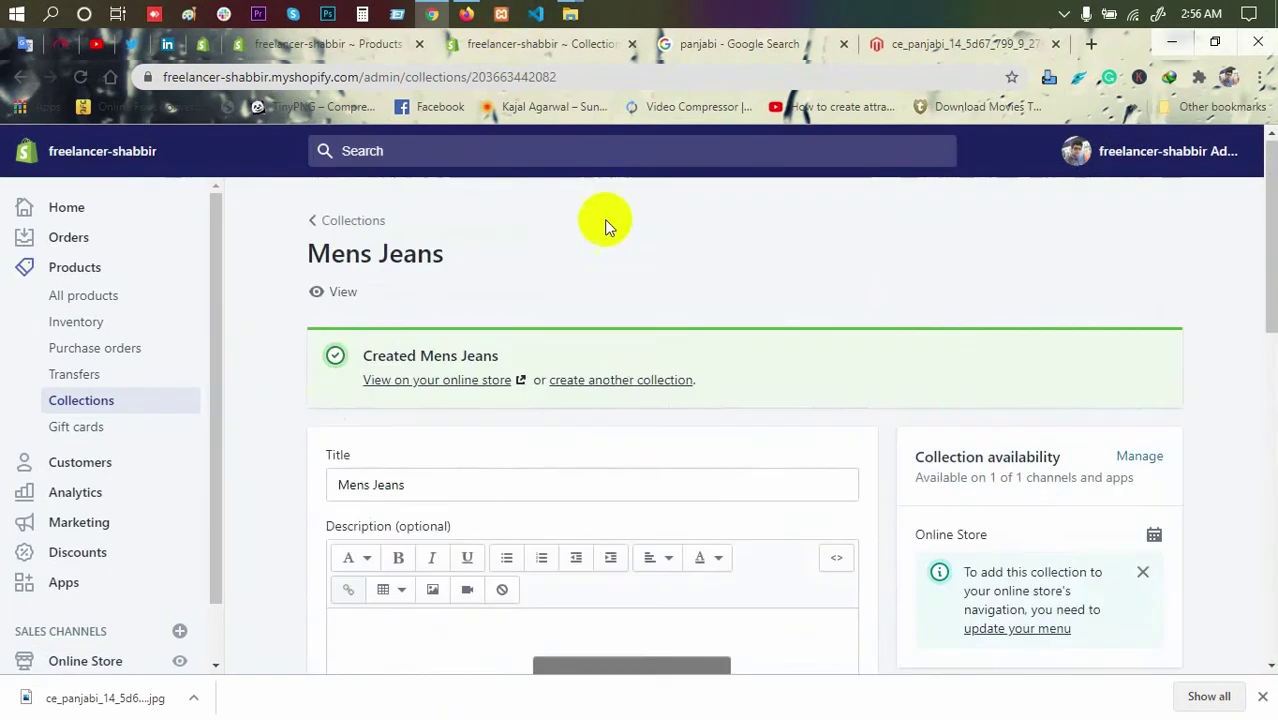
Step: Start another new collection and title it Womens
{"action": "left_click", "coordinate": [632, 381]}
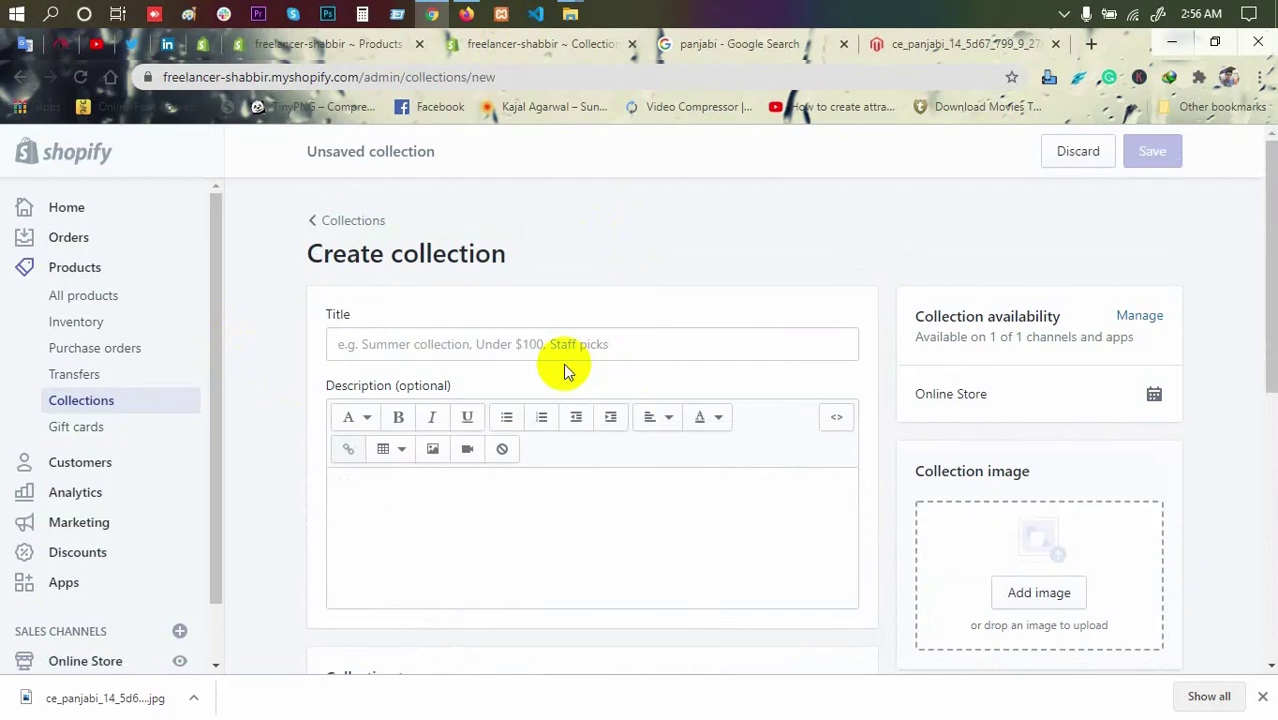
{"action": "left_click", "coordinate": [565, 330]}
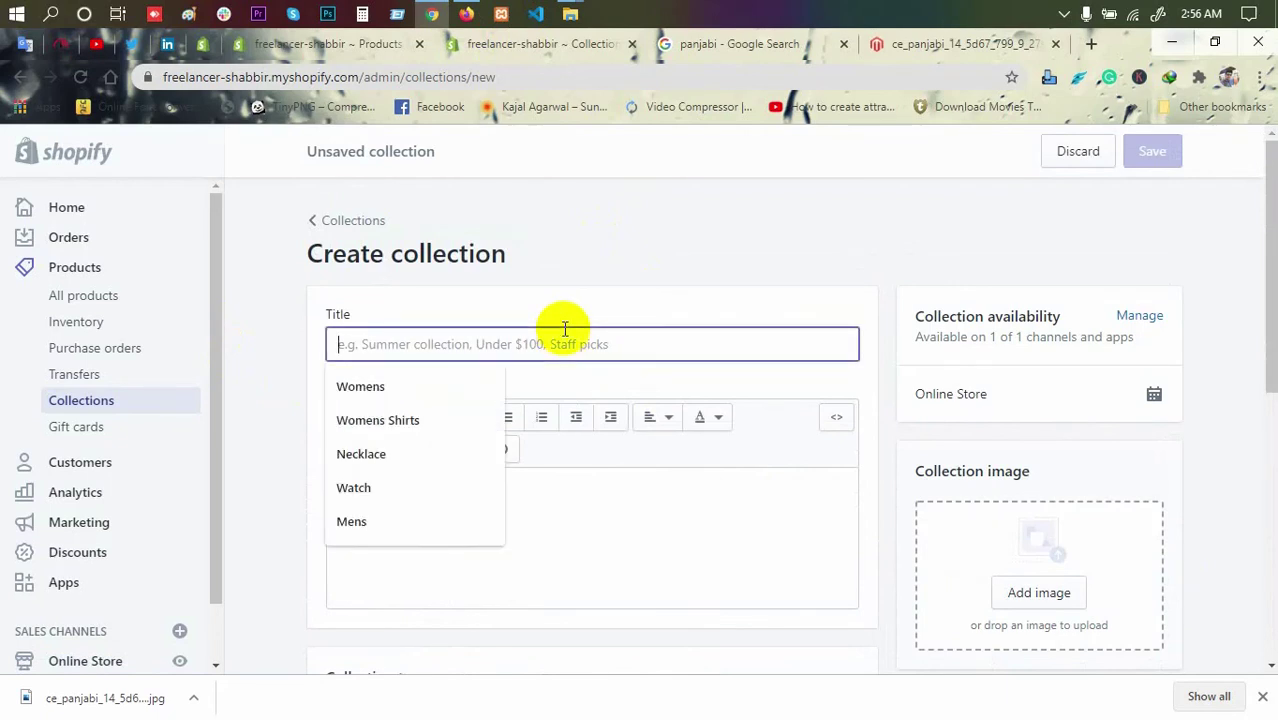
{"action": "type", "text": "Womens"}
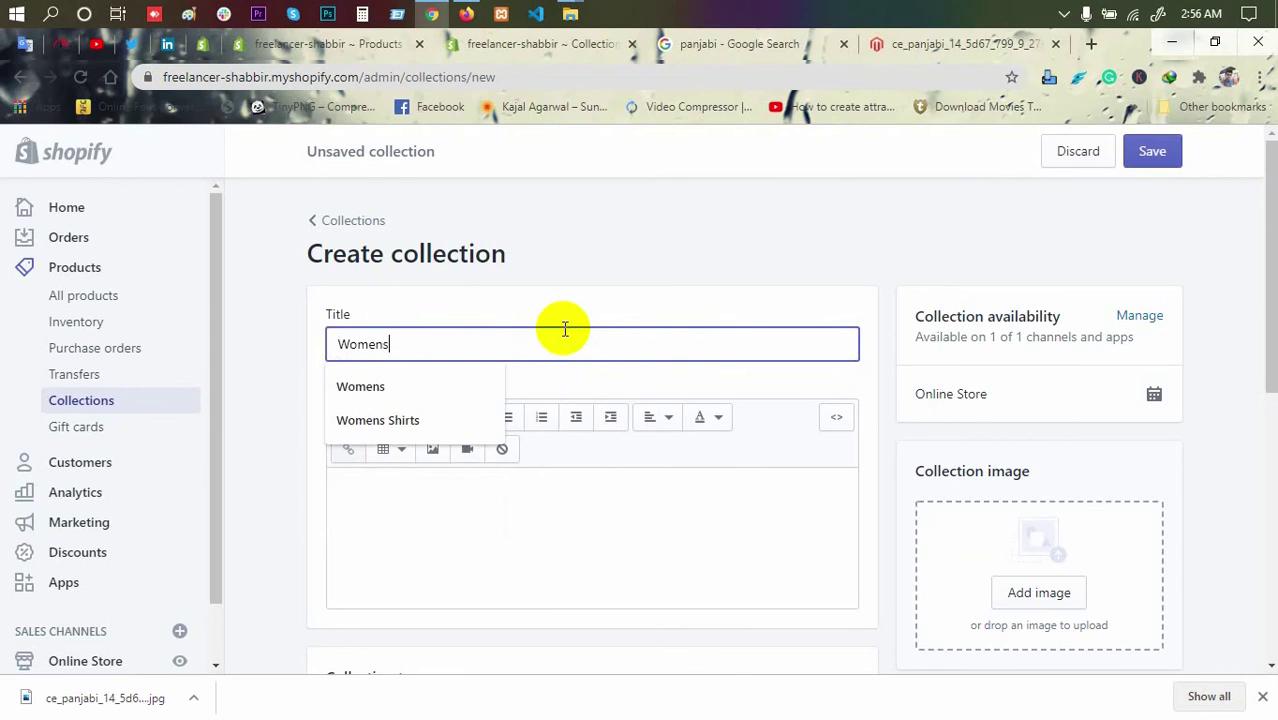
{"action": "scroll", "coordinate": [565, 330], "scroll_direction": "down", "scroll_amount": 5}
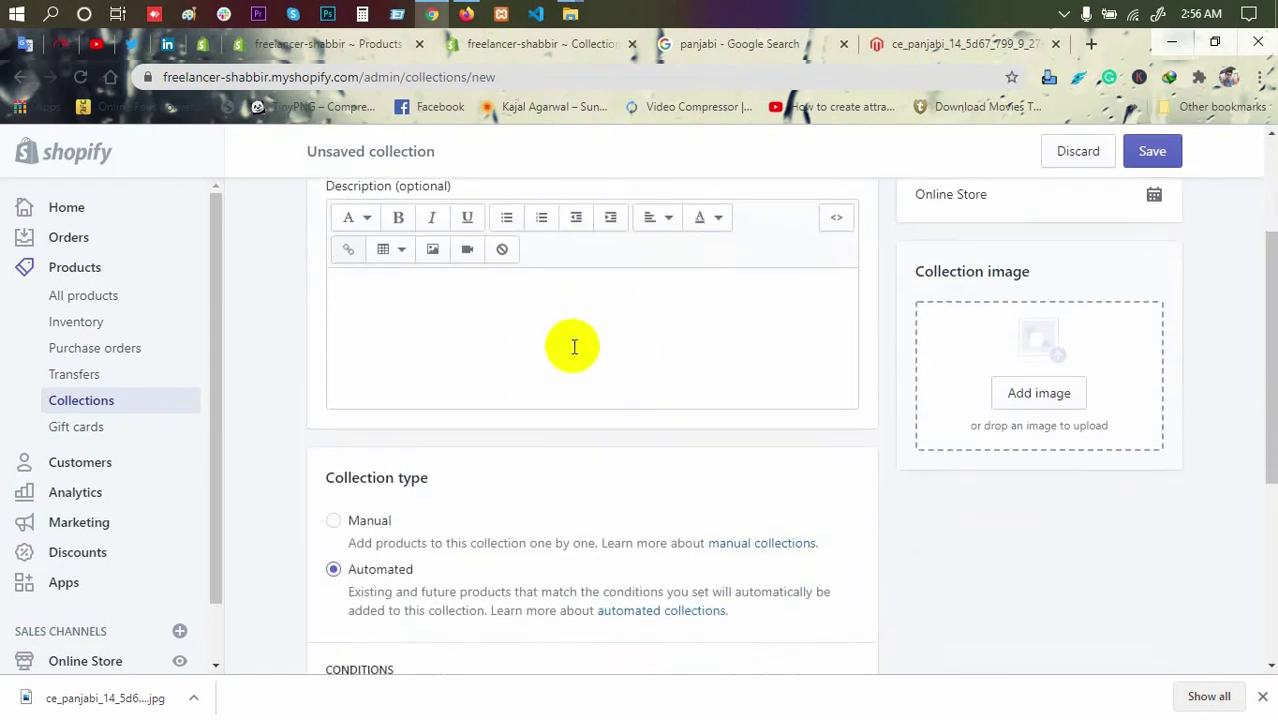
{"action": "scroll", "coordinate": [450, 400], "scroll_direction": "down", "scroll_amount": 2}
{"action": "scroll", "coordinate": [700, 390], "scroll_direction": "up", "scroll_amount": 7}
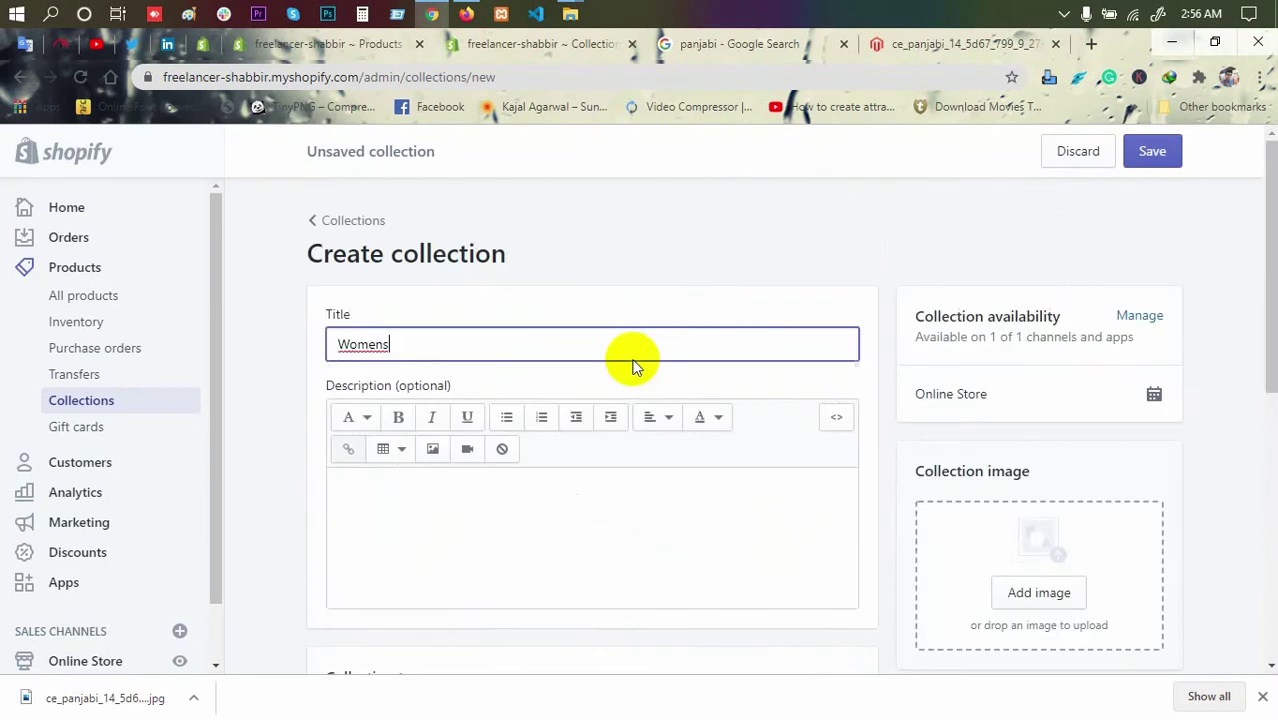
Step: Copy the title Womens into the product tag condition as its value, and save the collection
{"action": "left_click_drag", "start_coordinate": [445, 334], "coordinate": [257, 322]}
{"action": "key", "text": "ctrl+c"}
{"action": "key", "text": "Right"}
{"action": "scroll", "coordinate": [757, 430], "scroll_direction": "down", "scroll_amount": 7}
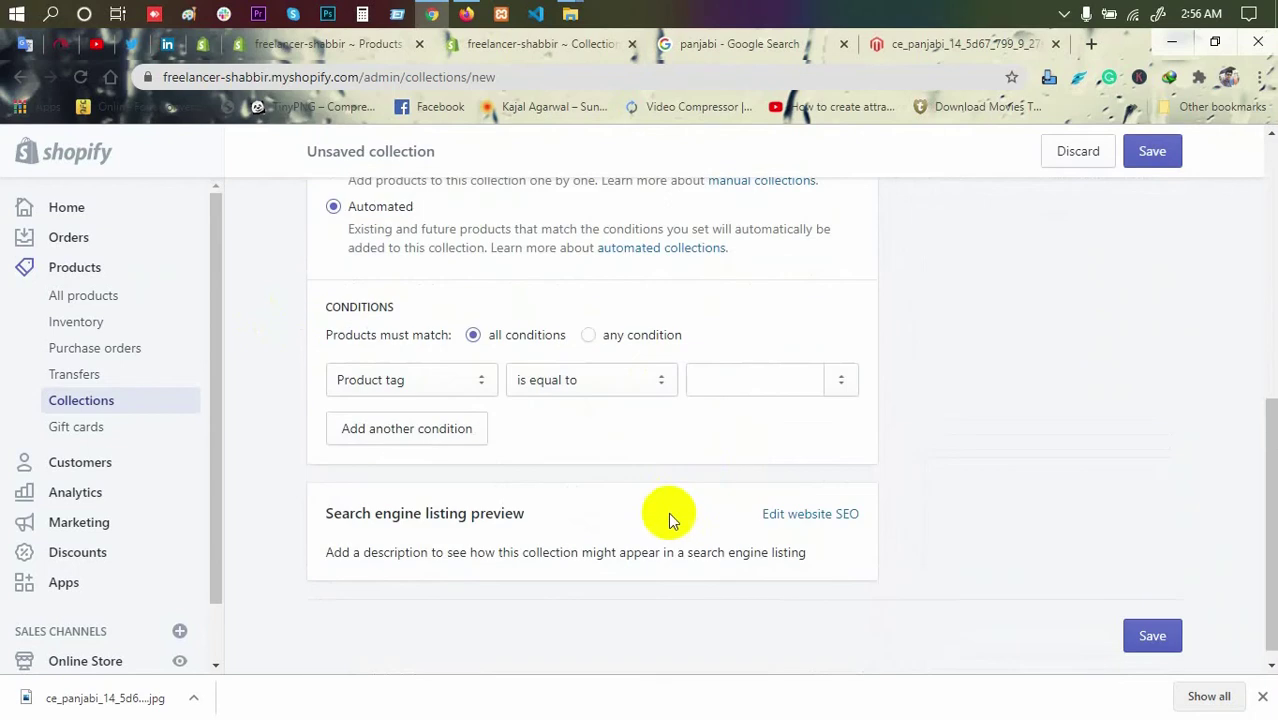
{"action": "left_click", "coordinate": [733, 388]}
{"action": "key", "text": "ctrl+v"}
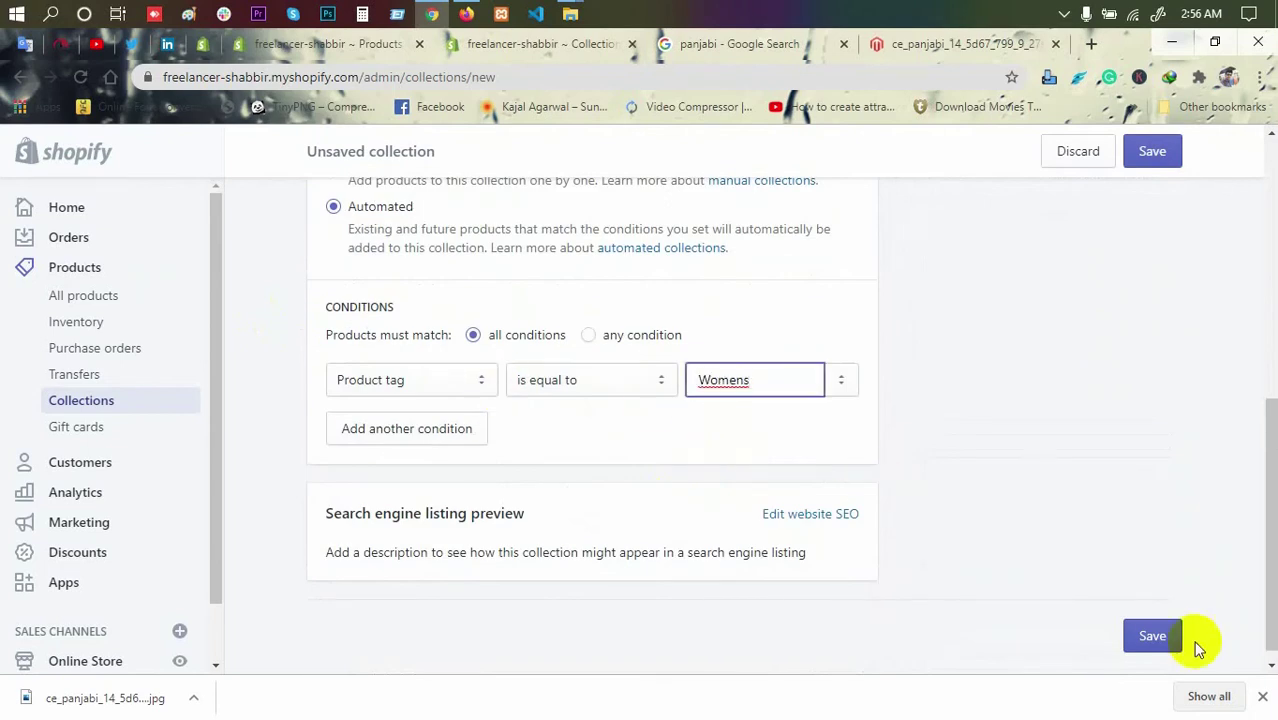
{"action": "left_click", "coordinate": [1150, 632]}
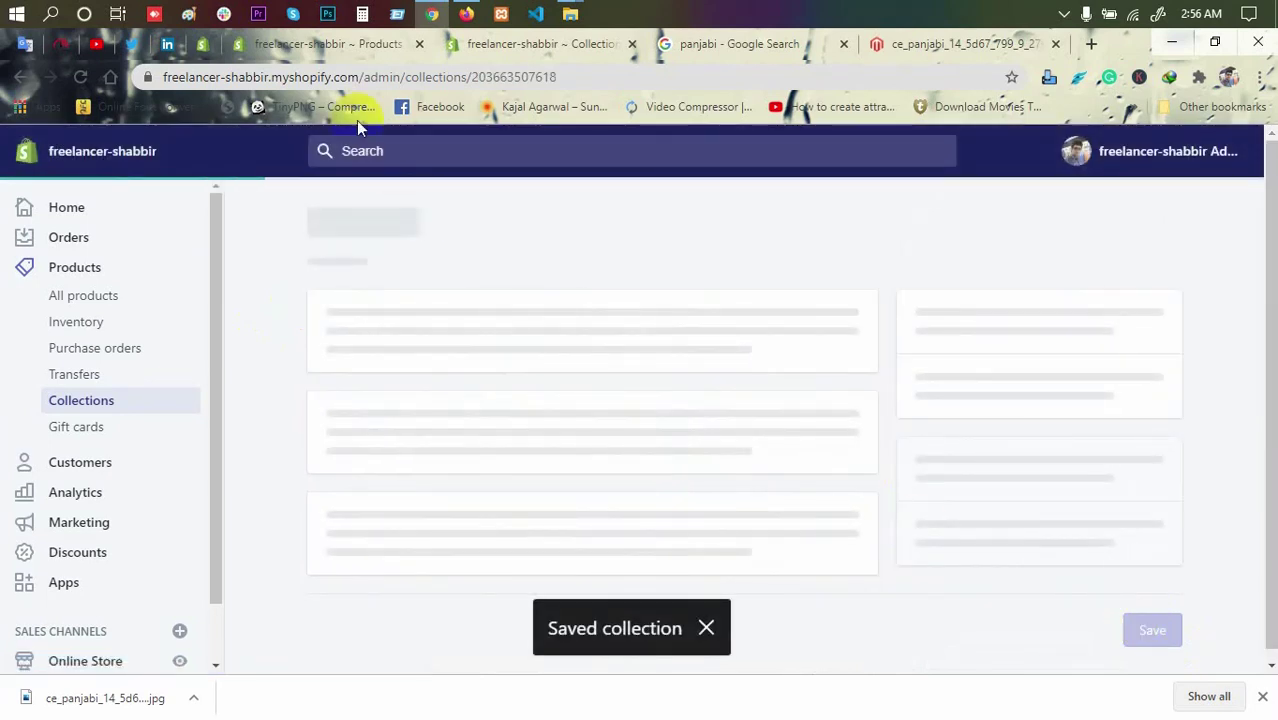
Step: Check the product list for the type assigned to the Blue Flower Dress, and return to the Womens collection
{"action": "left_click", "coordinate": [330, 52]}
{"action": "scroll", "coordinate": [518, 433], "scroll_direction": "up", "scroll_amount": 6}
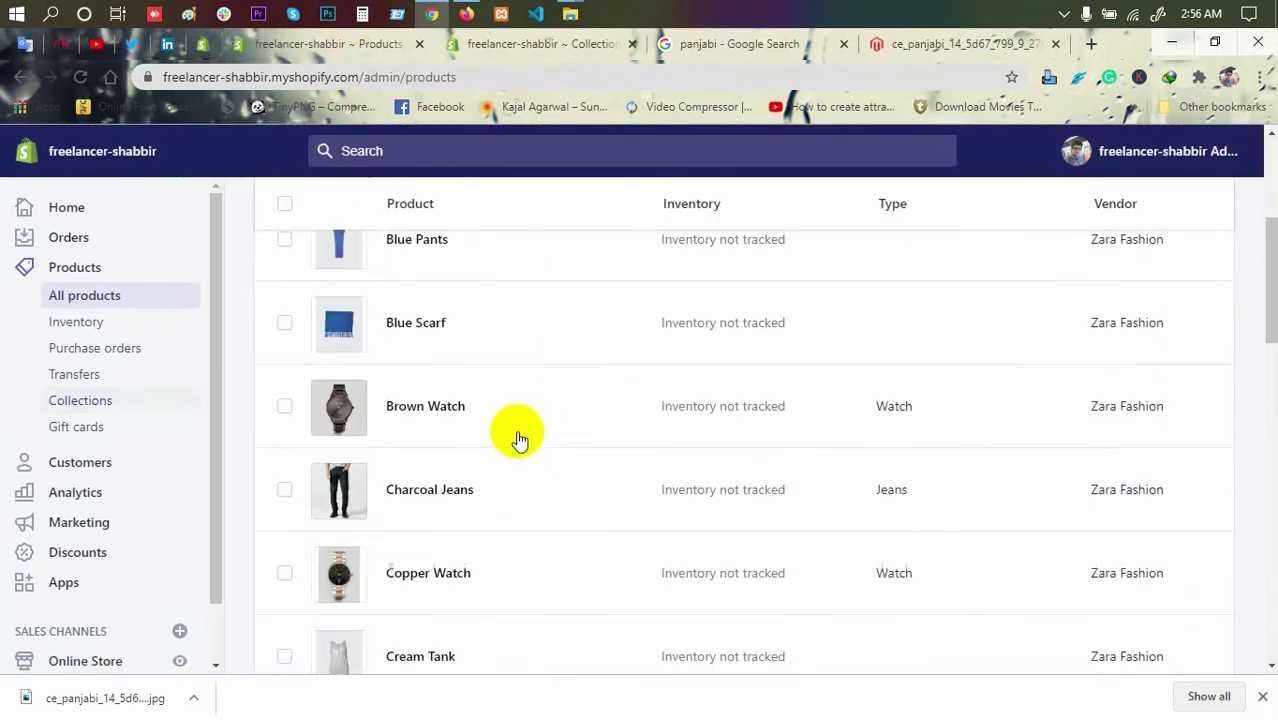
{"action": "scroll", "coordinate": [516, 432], "scroll_direction": "up", "scroll_amount": 2}
{"action": "scroll", "coordinate": [516, 434], "scroll_direction": "down", "scroll_amount": 1}
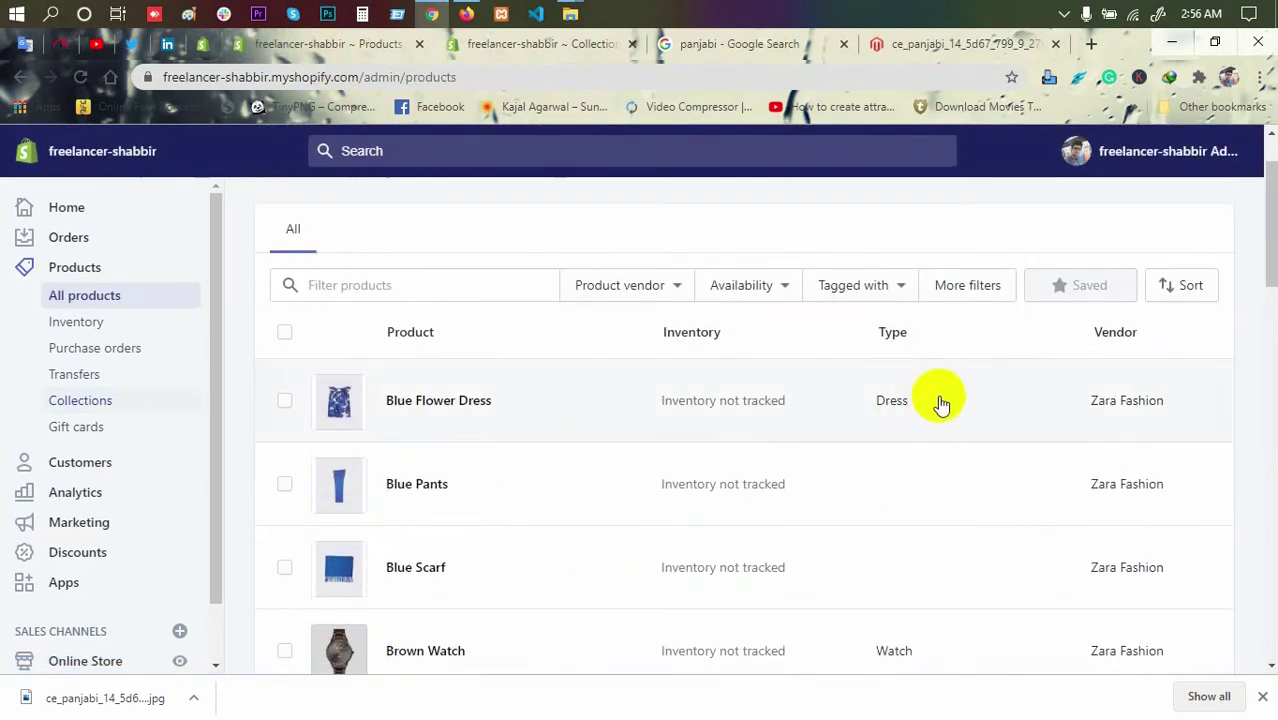
{"action": "left_click", "coordinate": [504, 45]}
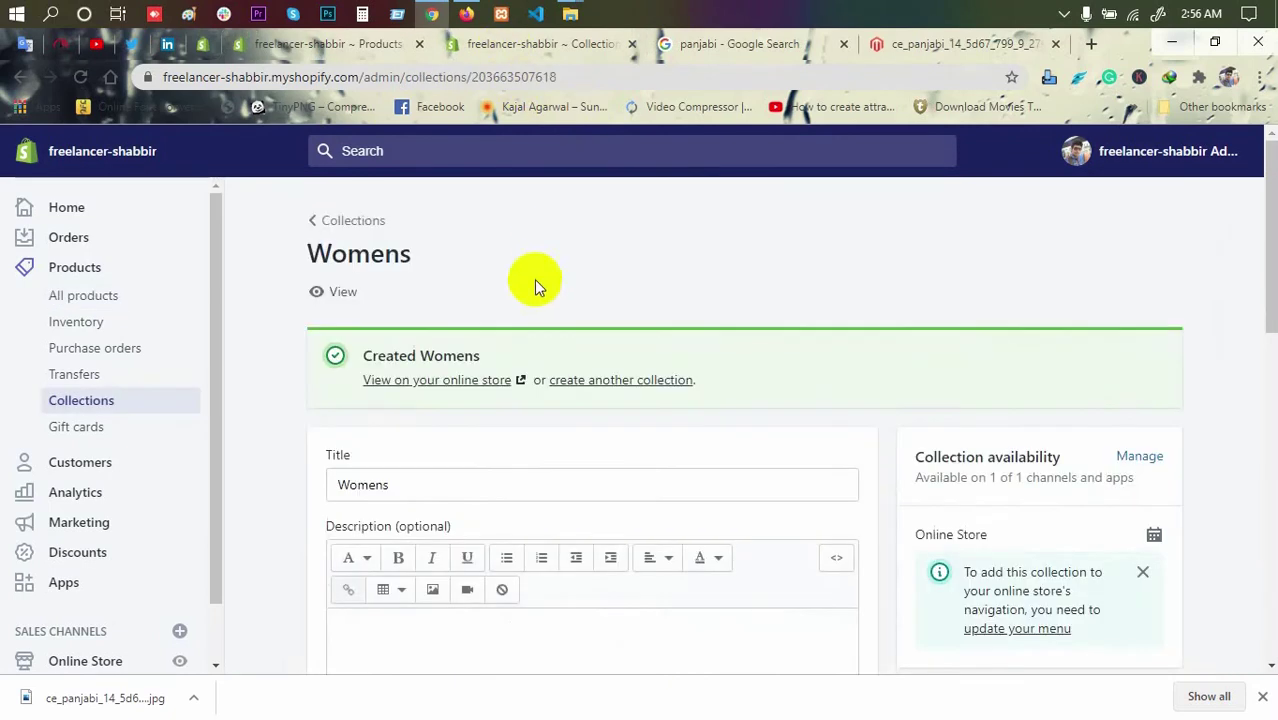
Step: Start another new collection and title it Womens Dress
{"action": "scroll", "coordinate": [467, 397], "scroll_direction": "down", "scroll_amount": 1}
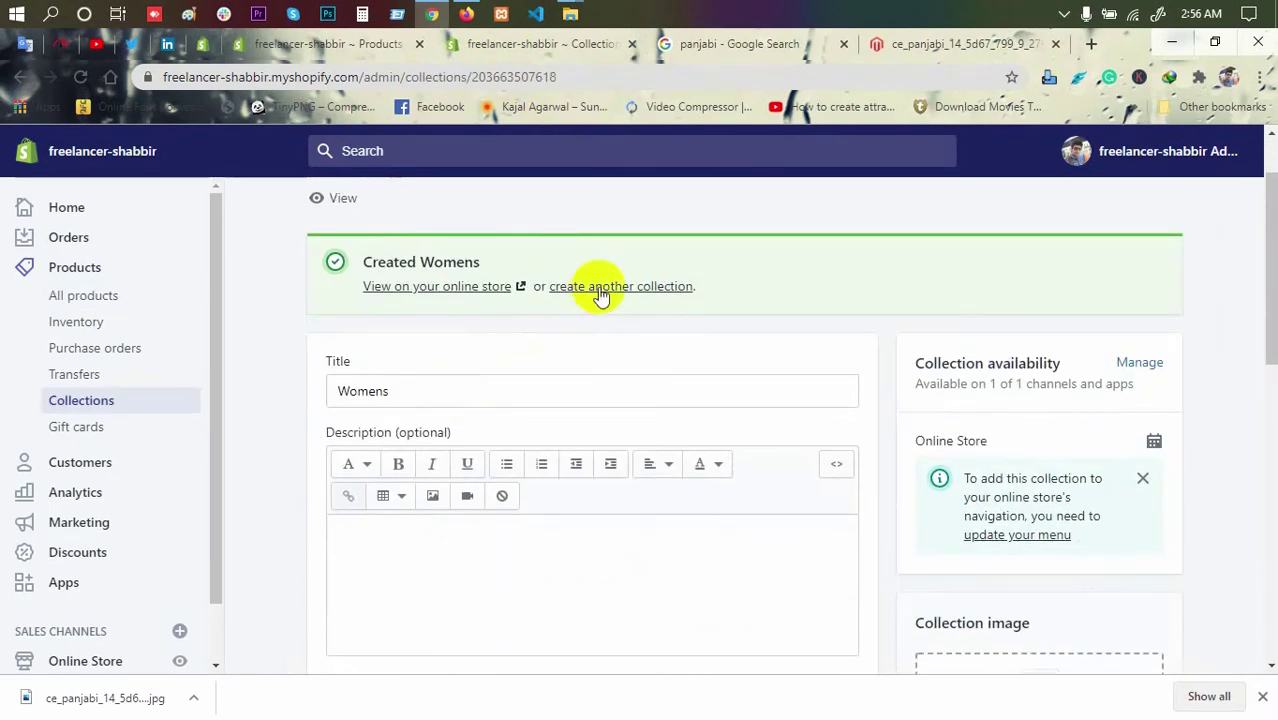
{"action": "left_click", "coordinate": [596, 287]}
{"action": "left_click", "coordinate": [471, 345]}
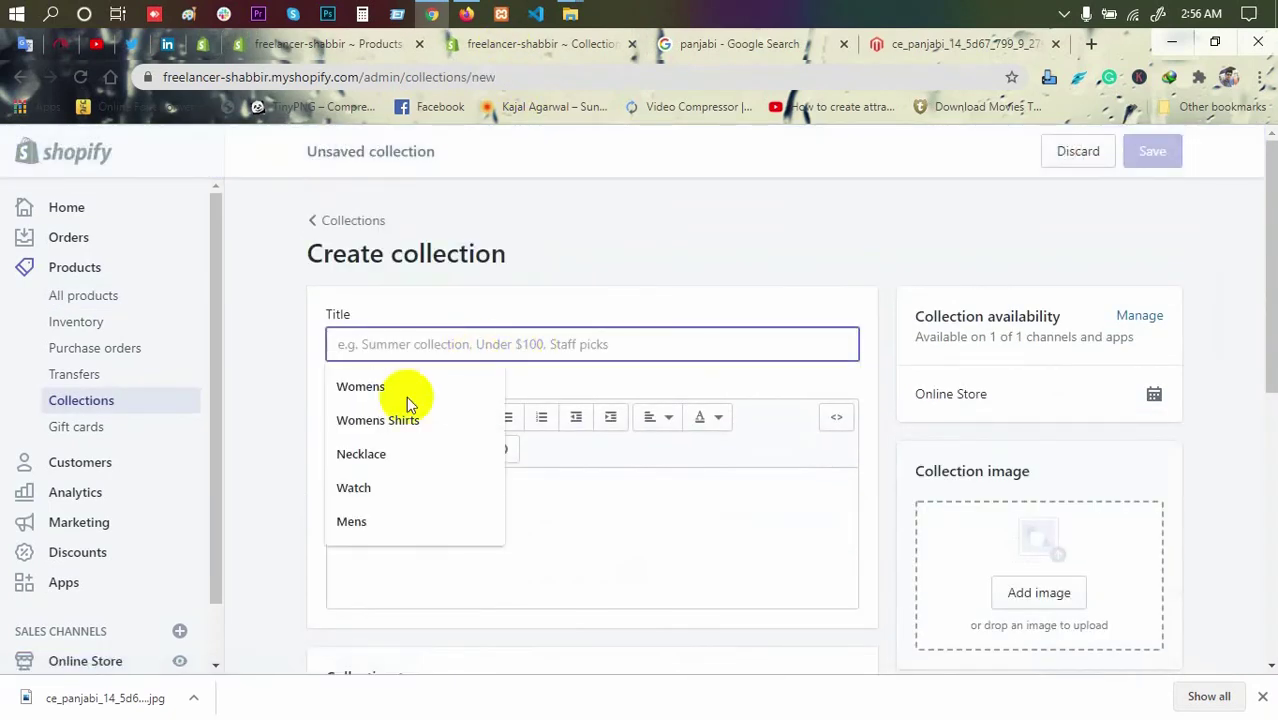
{"action": "left_click", "coordinate": [408, 399]}
{"action": "type", "text": "Dre"}
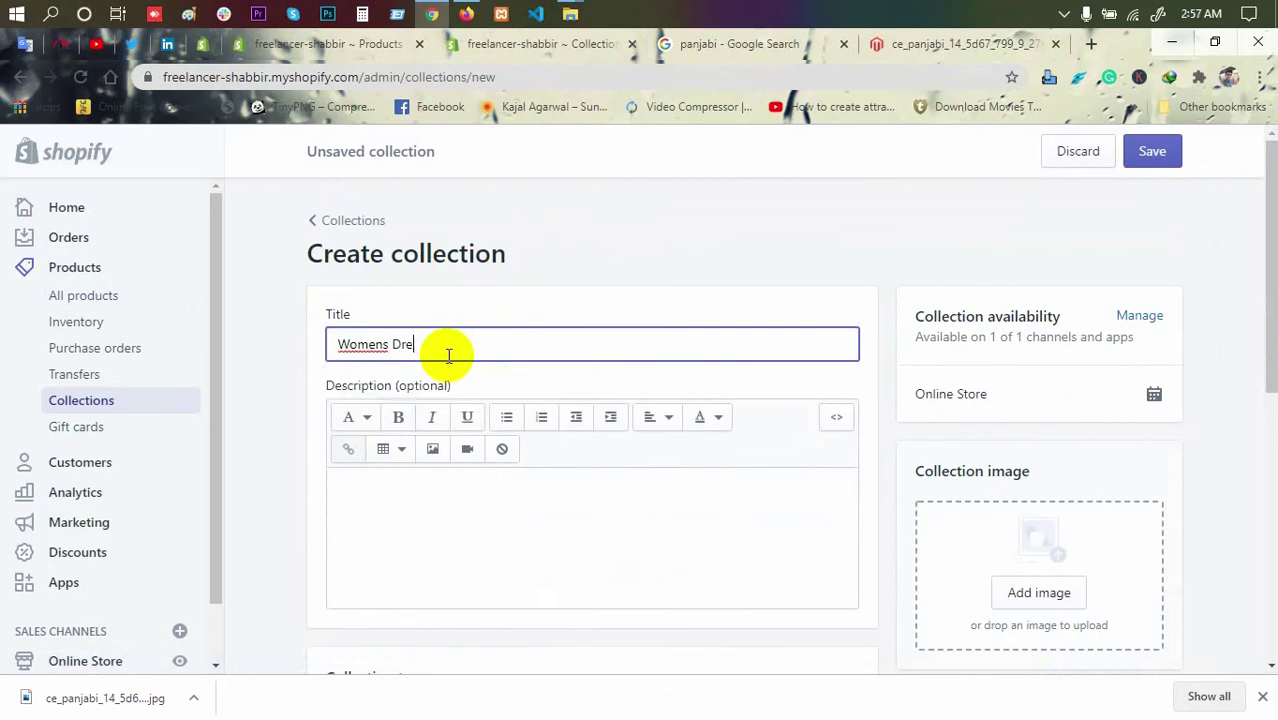
{"action": "type", "text": "ss"}
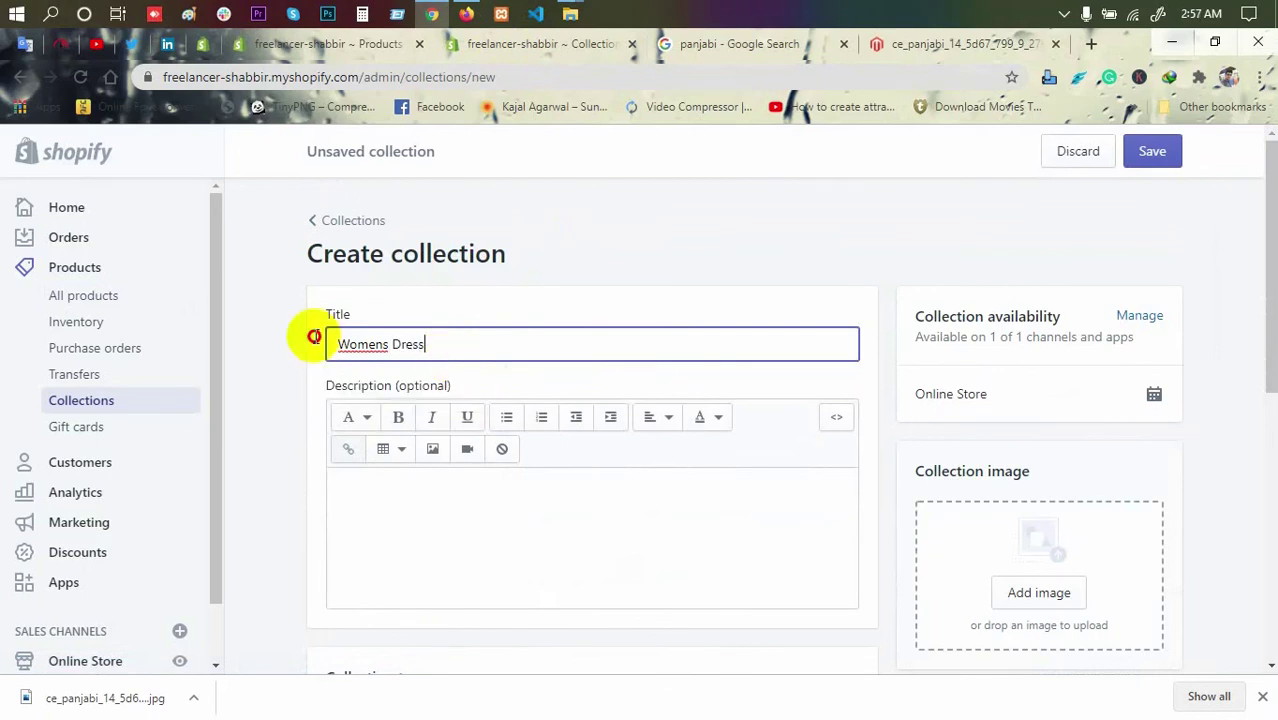
Step: Set the Womens Dress collection's first condition to product type is equal to Dress
{"action": "left_click_drag", "start_coordinate": [313, 343], "coordinate": [562, 351]}
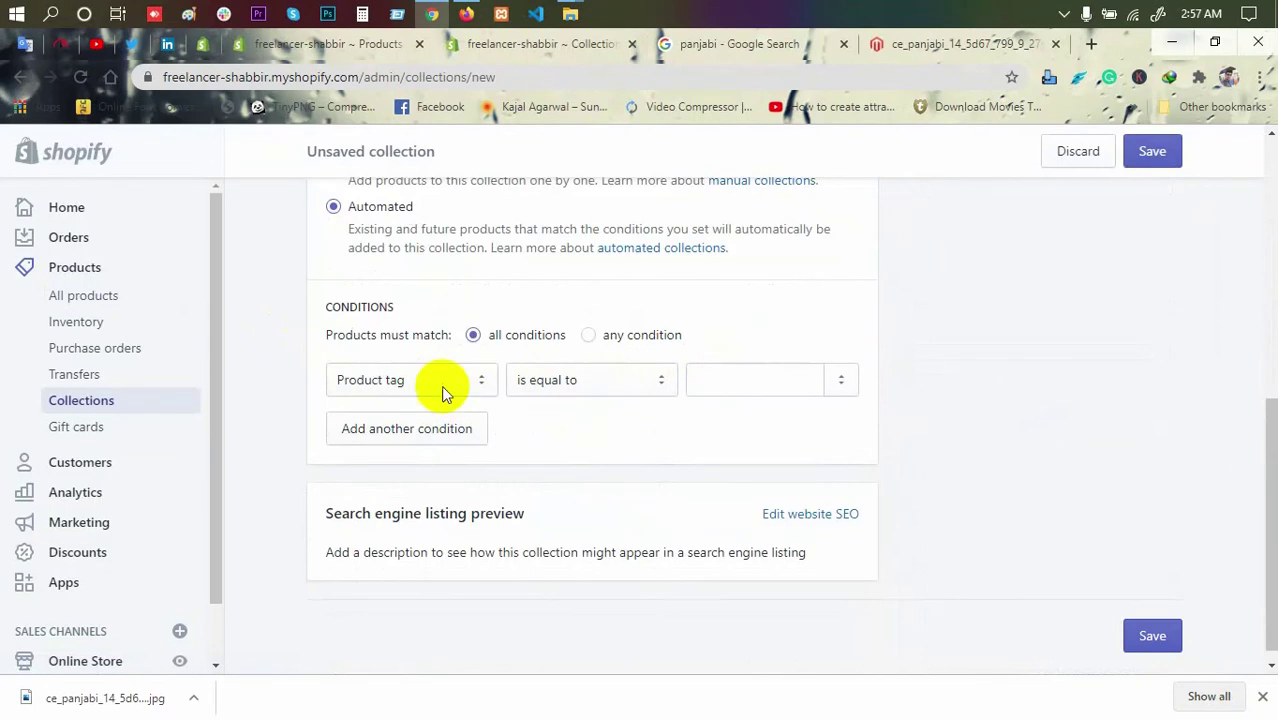
{"action": "left_click", "coordinate": [441, 385]}
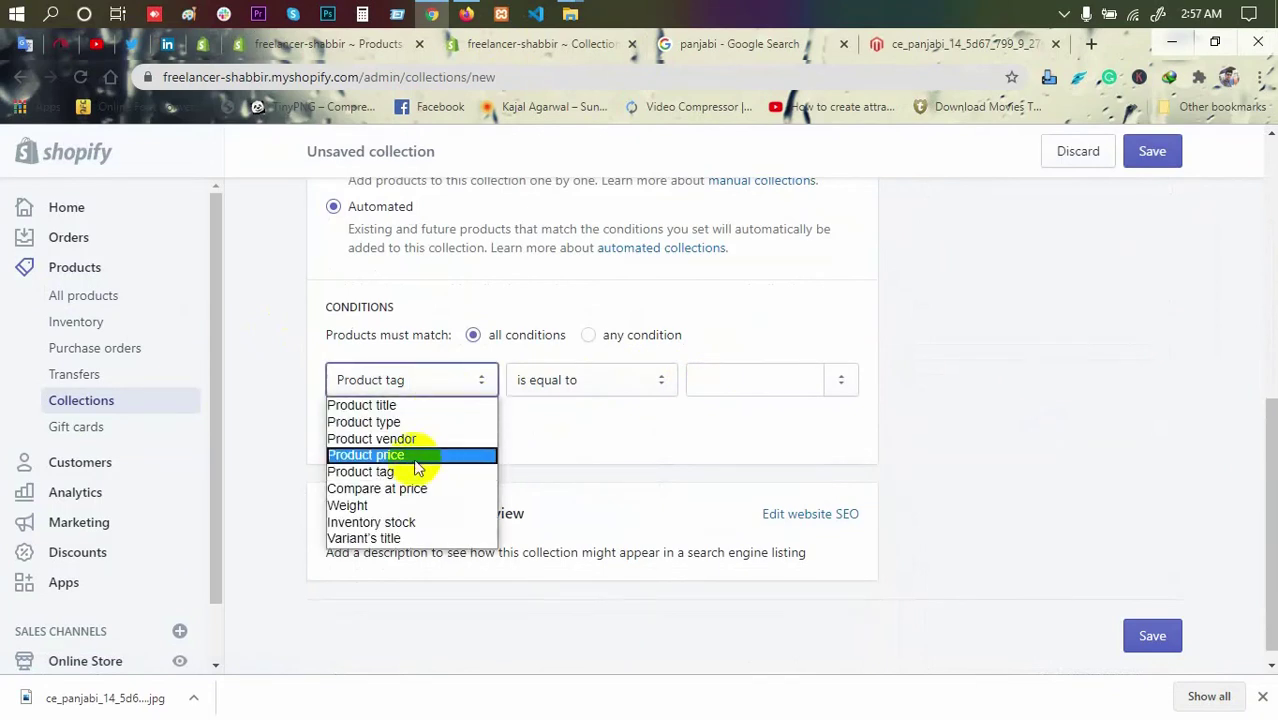
{"action": "left_click", "coordinate": [420, 423]}
{"action": "left_click", "coordinate": [699, 378]}
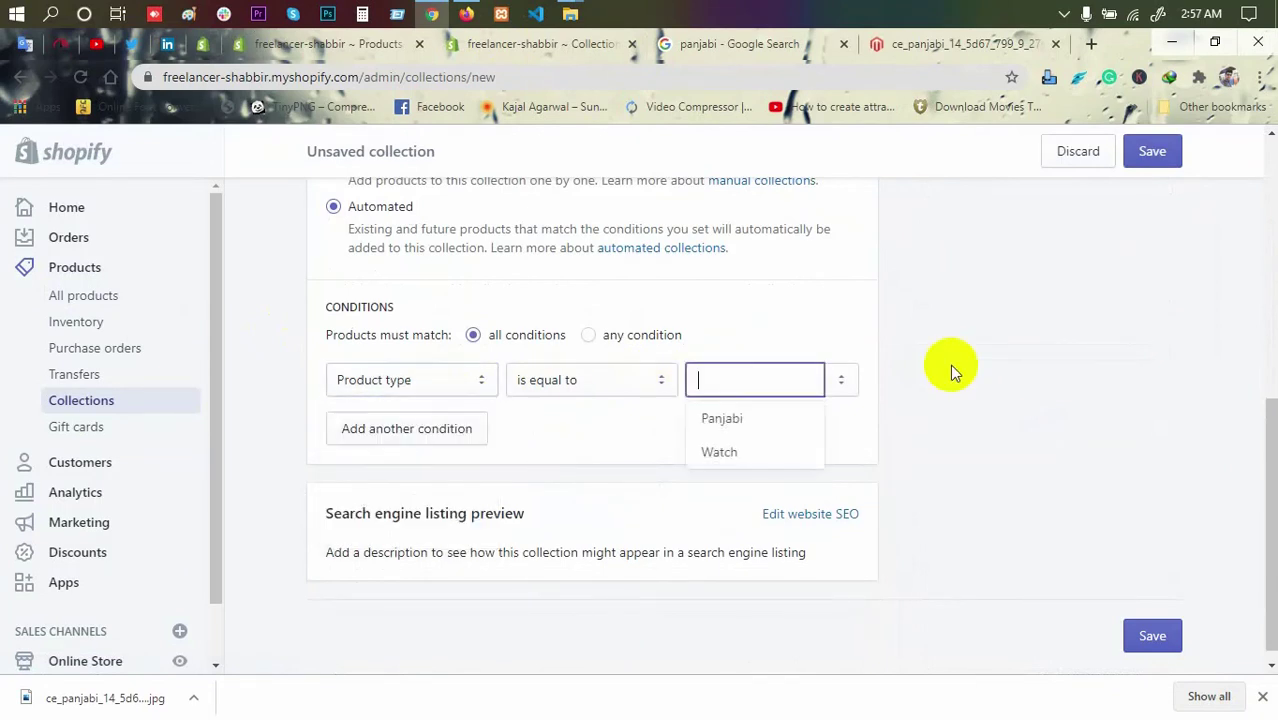
{"action": "type", "text": "Dress"}
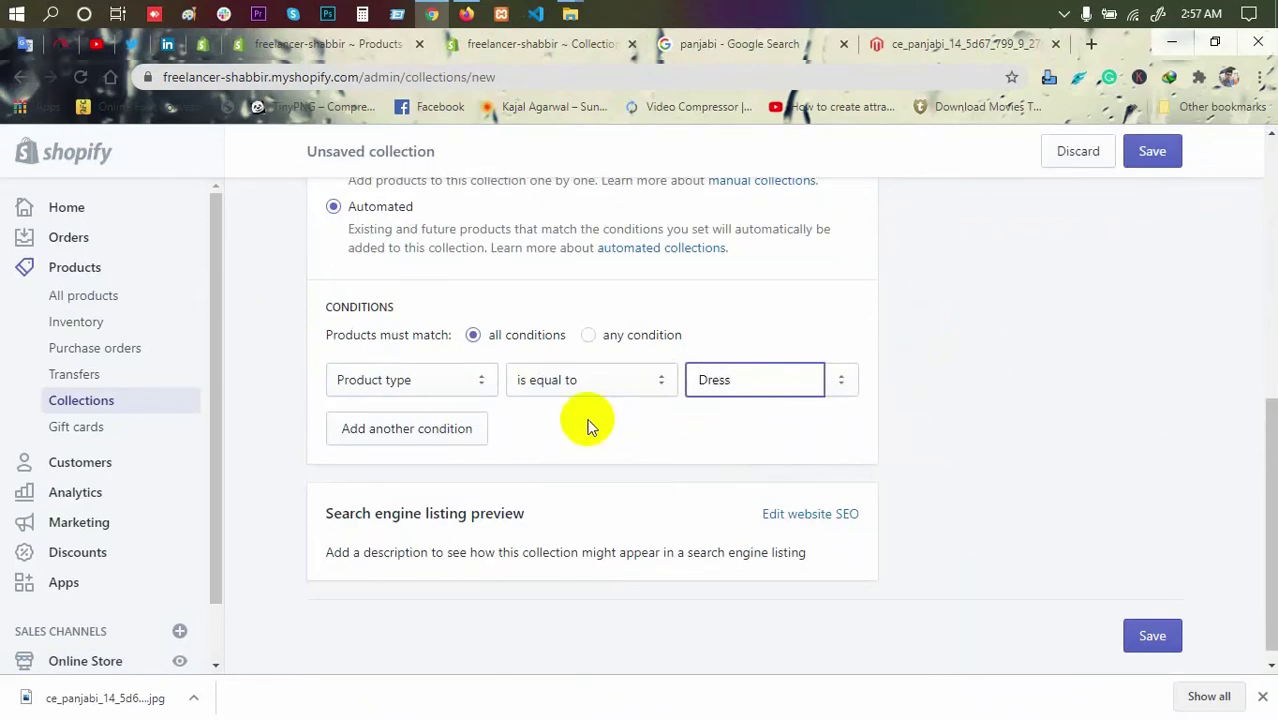
Step: Add a second condition requiring product tag is equal to Womens, save the collection, and check its matched products
{"action": "left_click", "coordinate": [431, 428]}
{"action": "left_click", "coordinate": [437, 439]}
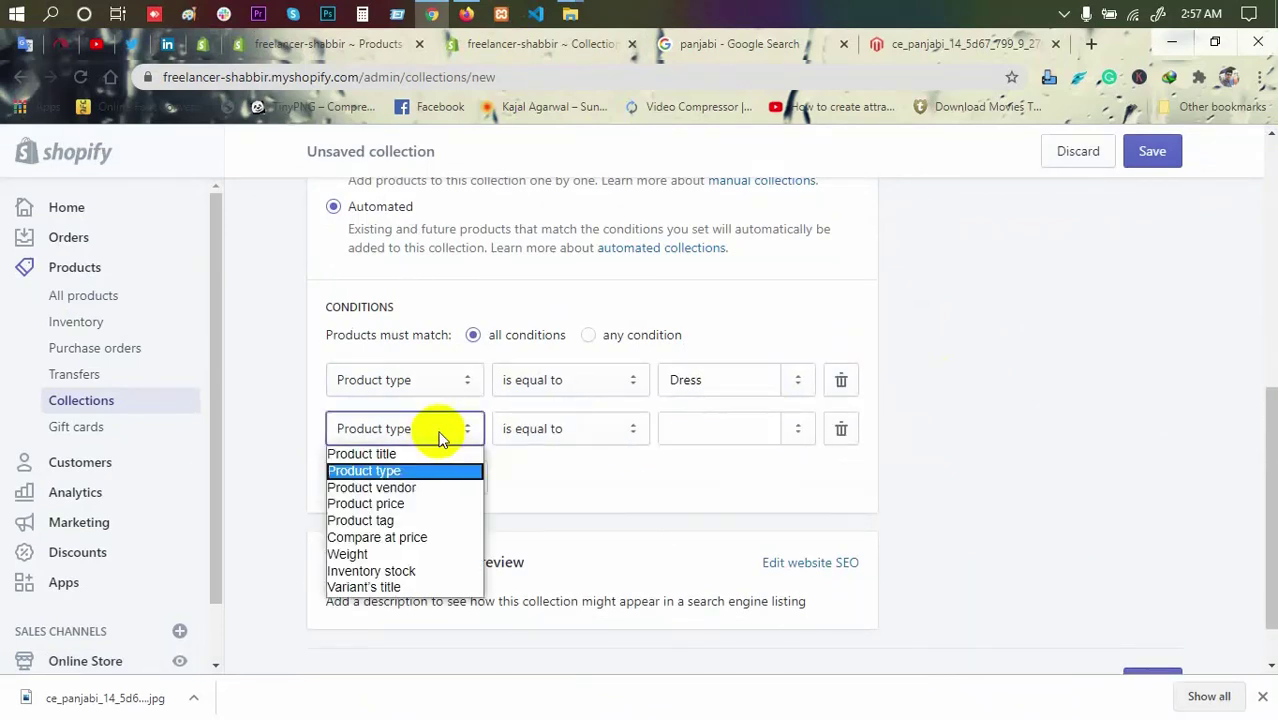
{"action": "left_click", "coordinate": [412, 521]}
{"action": "left_click", "coordinate": [710, 421]}
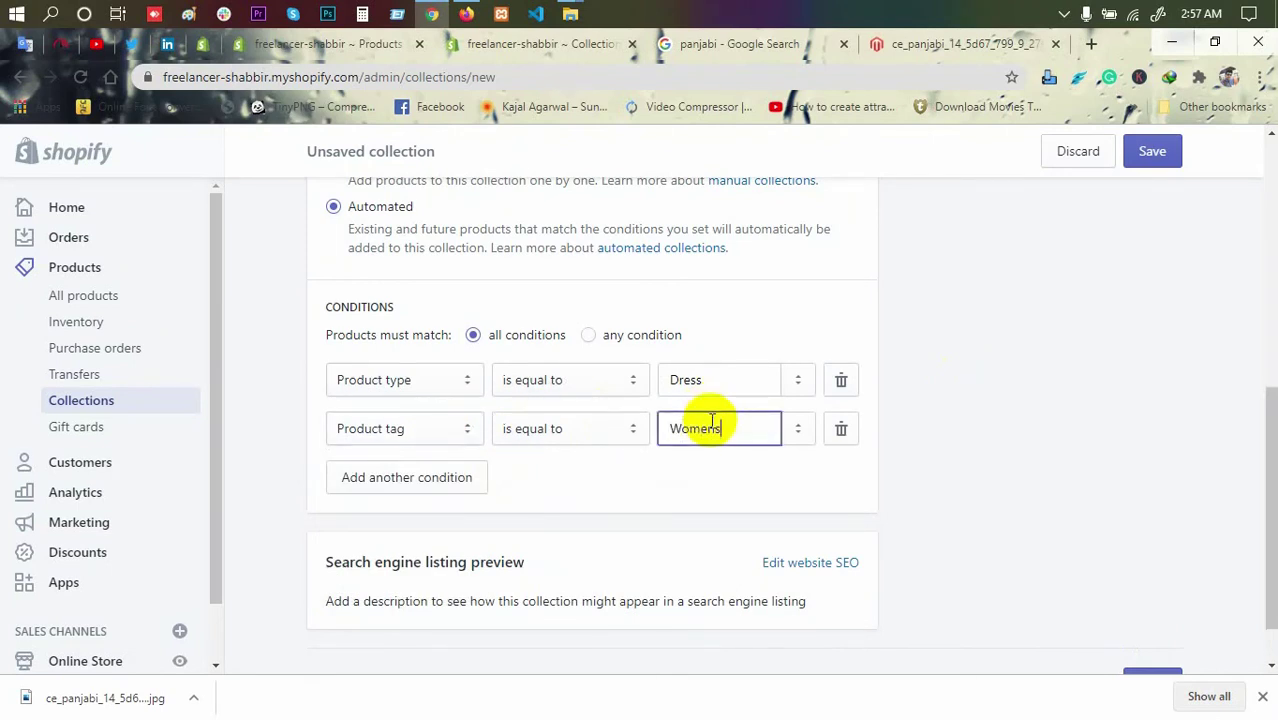
{"action": "scroll", "coordinate": [1033, 528], "scroll_direction": "down", "scroll_amount": 1}
{"action": "left_click", "coordinate": [1155, 628]}
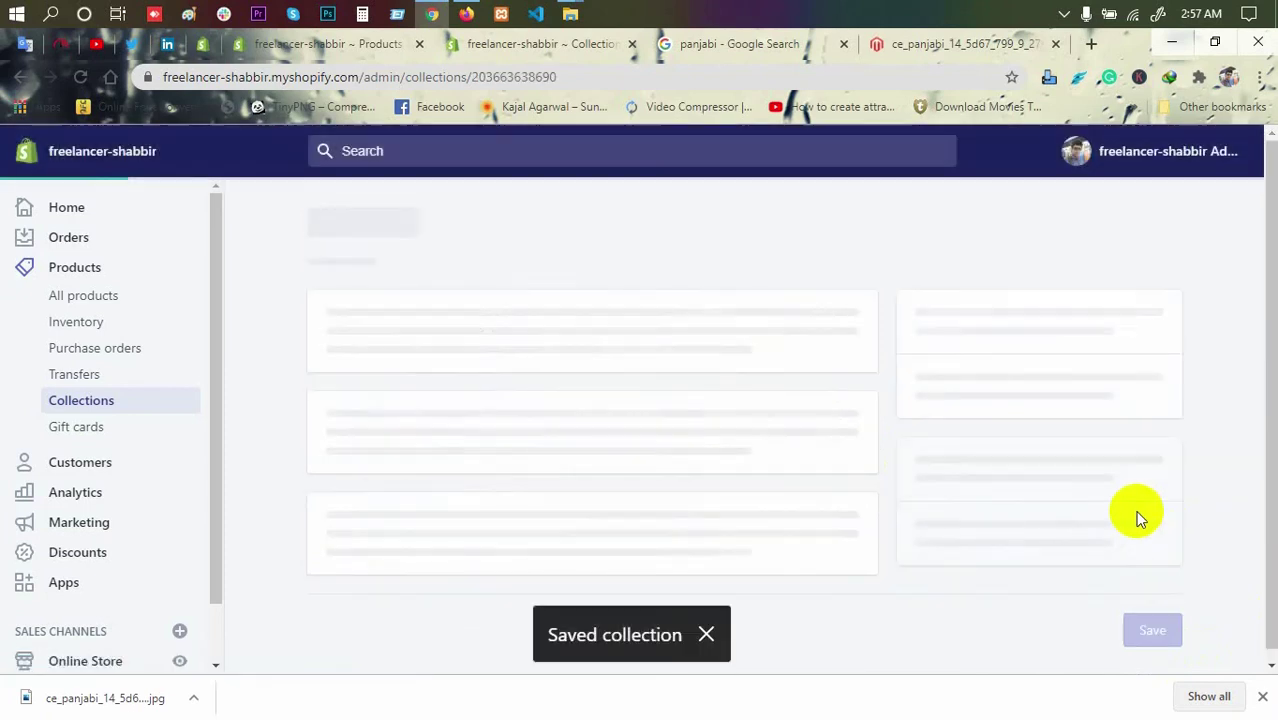
{"action": "scroll", "coordinate": [756, 506], "scroll_direction": "down", "scroll_amount": 8}
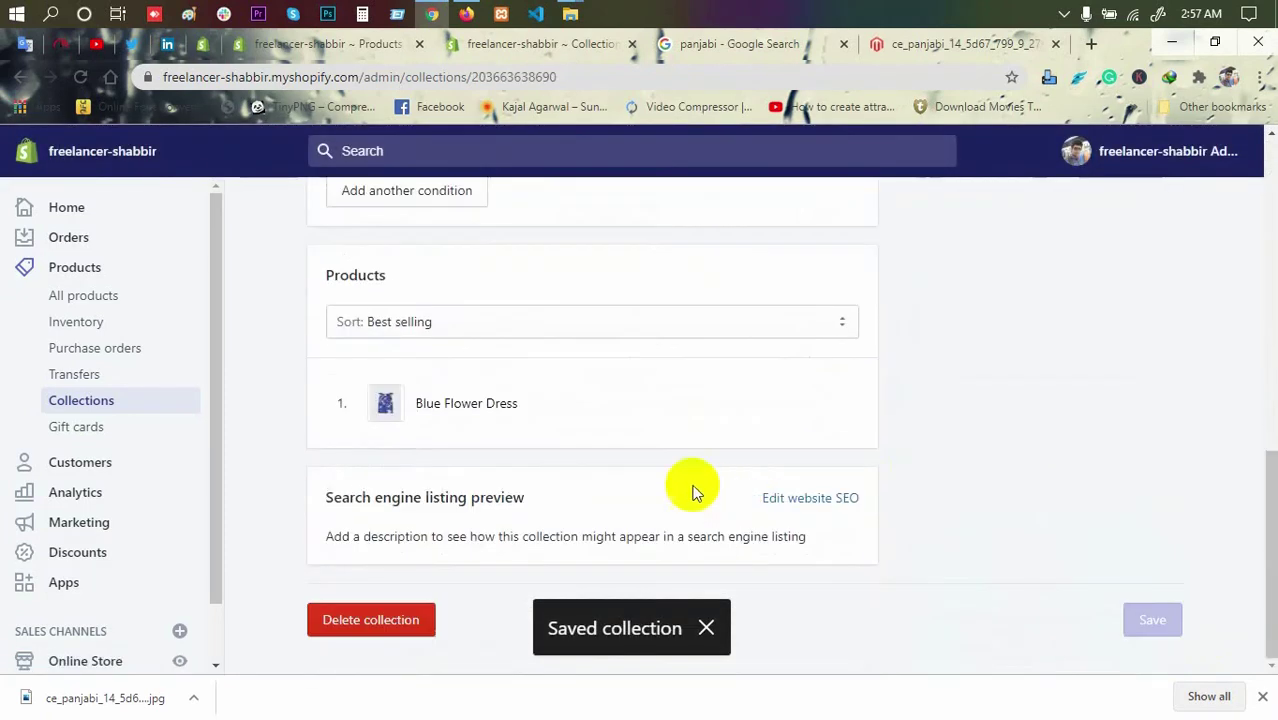
{"action": "scroll", "coordinate": [530, 418], "scroll_direction": "up", "scroll_amount": 8}
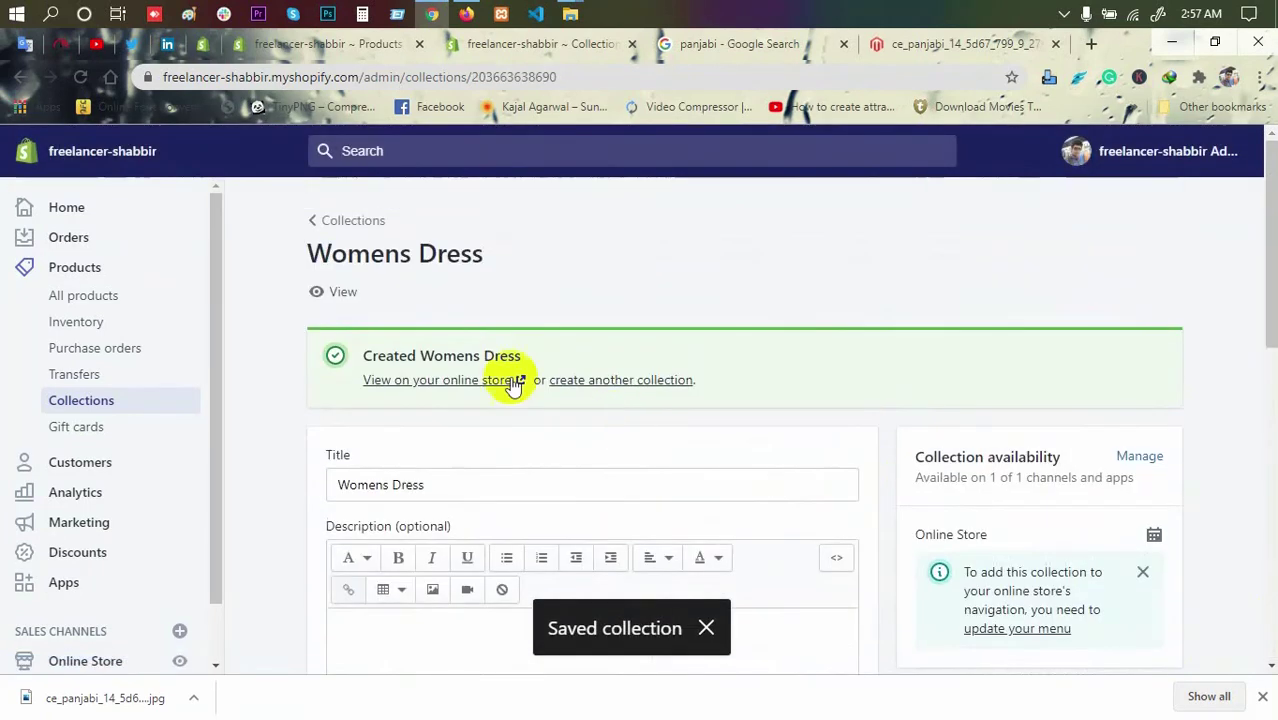
Step: Start another new collection and title it Womens Shirts
{"action": "left_click", "coordinate": [662, 382]}
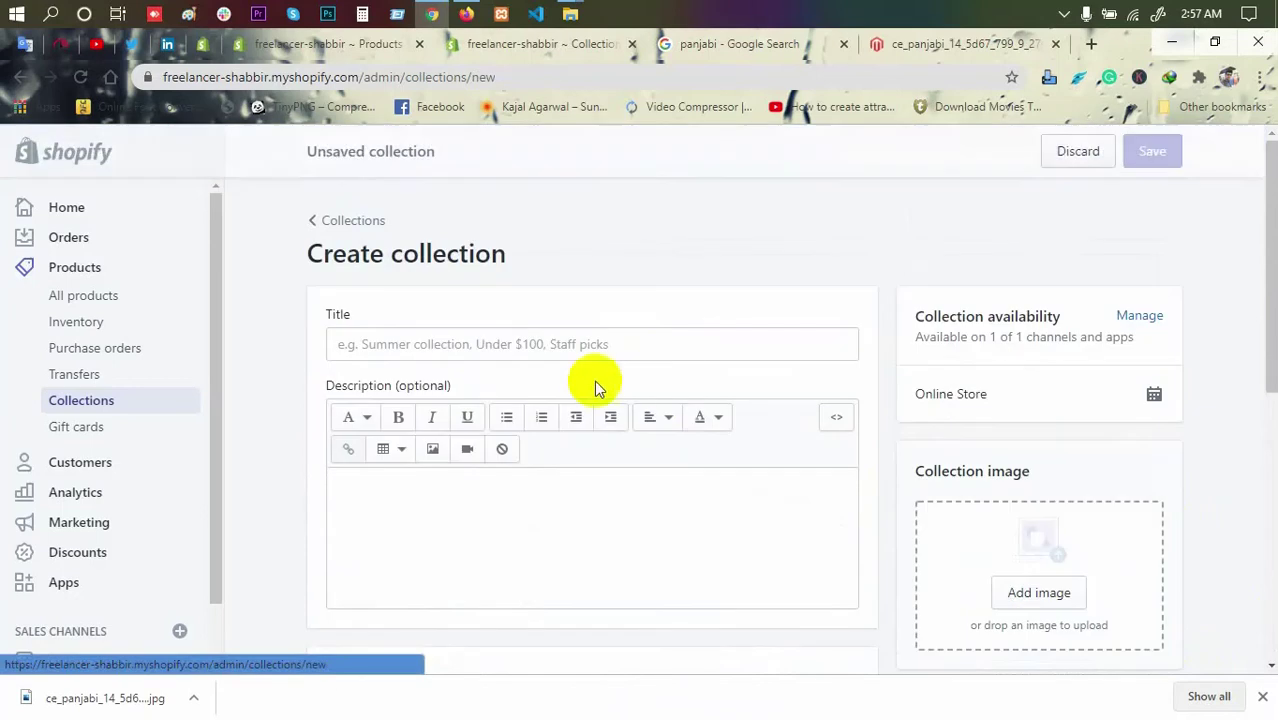
{"action": "left_click", "coordinate": [497, 348]}
{"action": "type", "text": "Wo"}
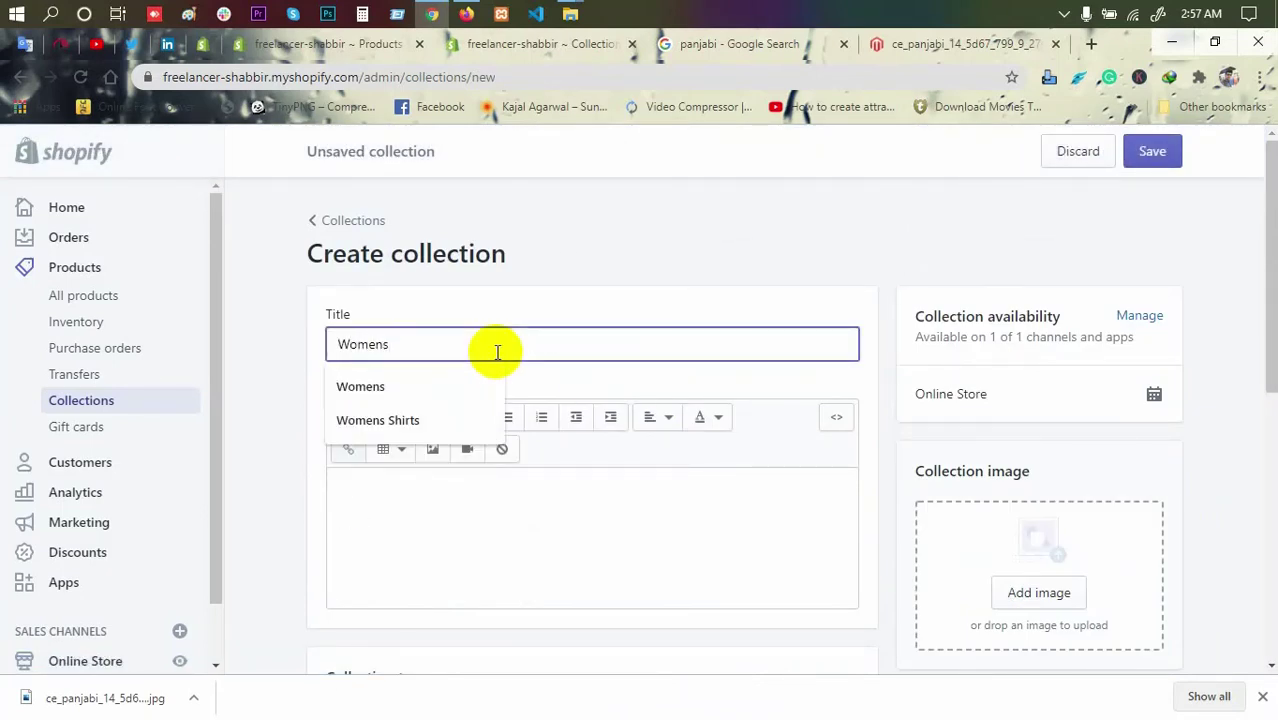
{"action": "type", "text": "mens"}
{"action": "left_click", "coordinate": [448, 376]}
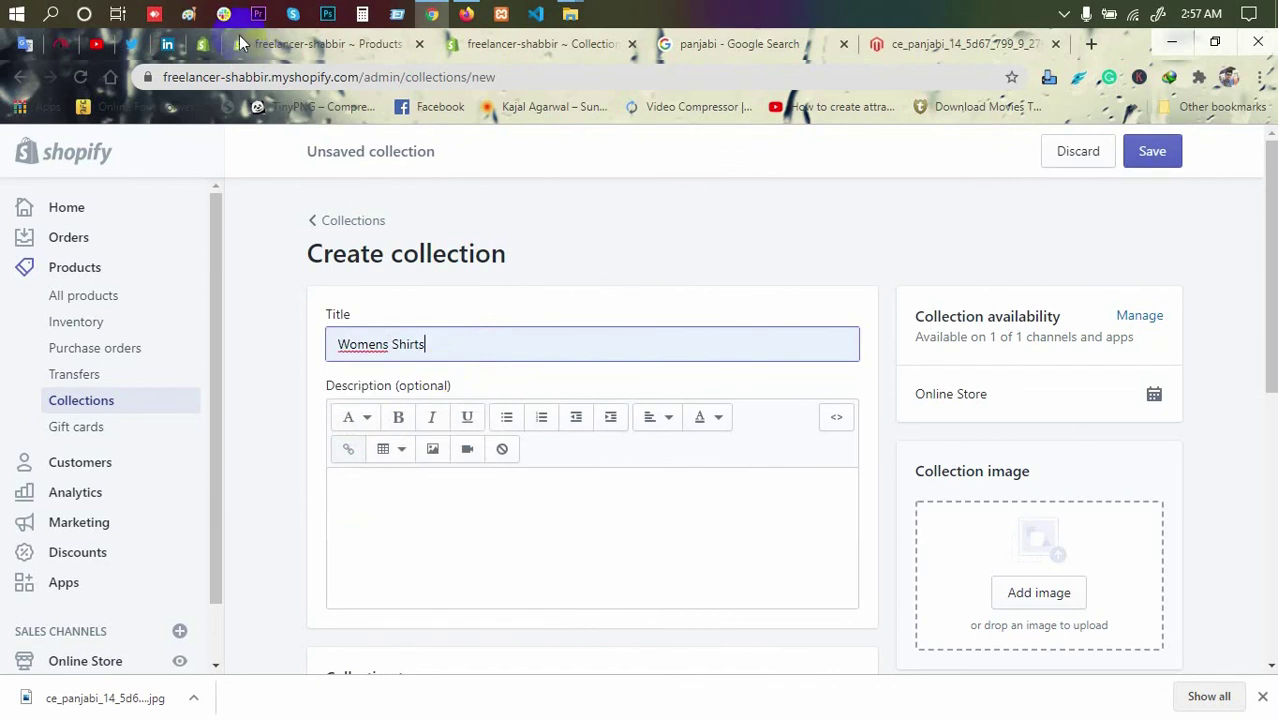
Step: Look through the product list for the type assigned to the women's shirts, and return to the unsaved collection
{"action": "left_click", "coordinate": [269, 44]}
{"action": "scroll", "coordinate": [594, 433], "scroll_direction": "down", "scroll_amount": 2}
{"action": "scroll", "coordinate": [519, 449], "scroll_direction": "up", "scroll_amount": 1}
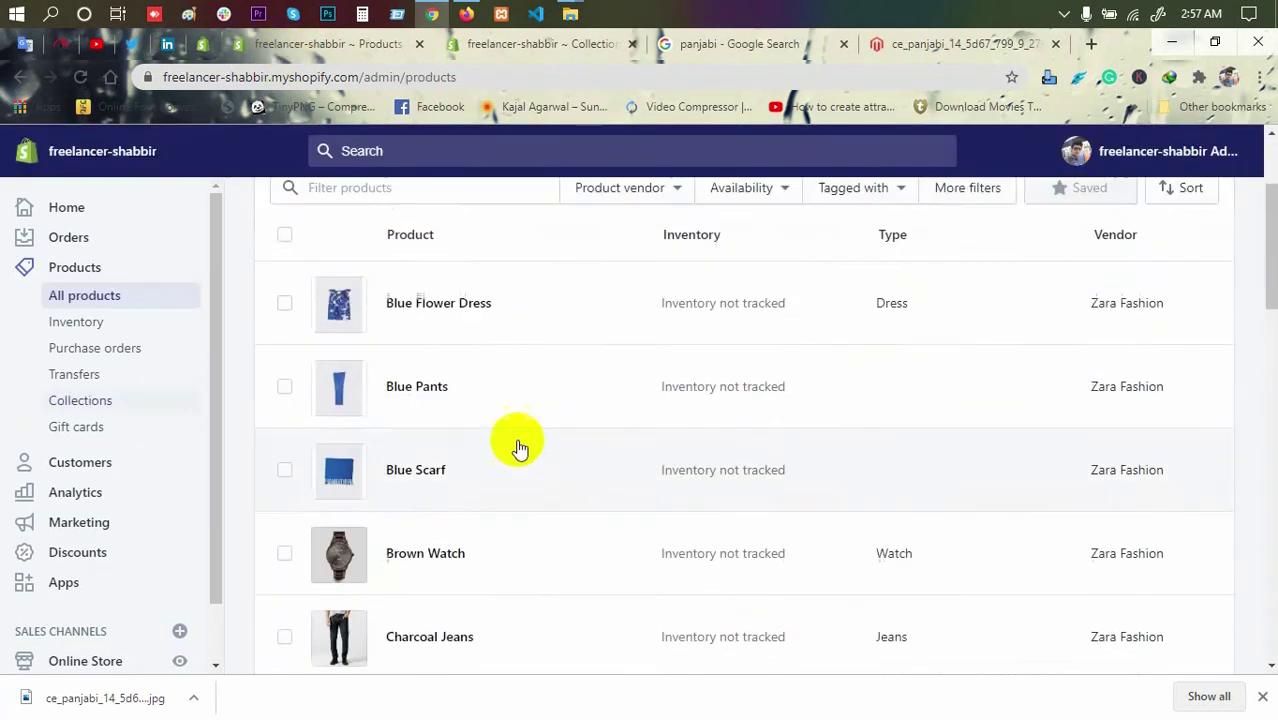
{"action": "scroll", "coordinate": [505, 449], "scroll_direction": "down", "scroll_amount": 7}
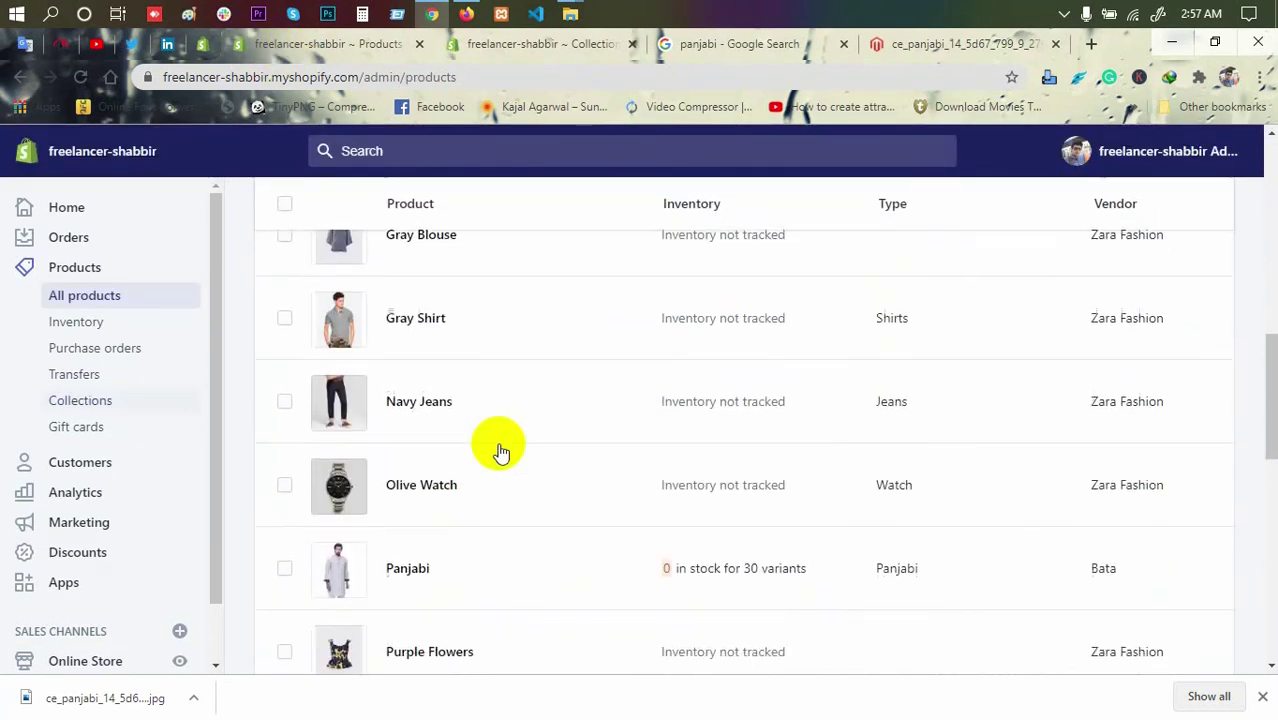
{"action": "scroll", "coordinate": [480, 420], "scroll_direction": "up", "scroll_amount": 1}
{"action": "scroll", "coordinate": [893, 420], "scroll_direction": "down", "scroll_amount": 1}
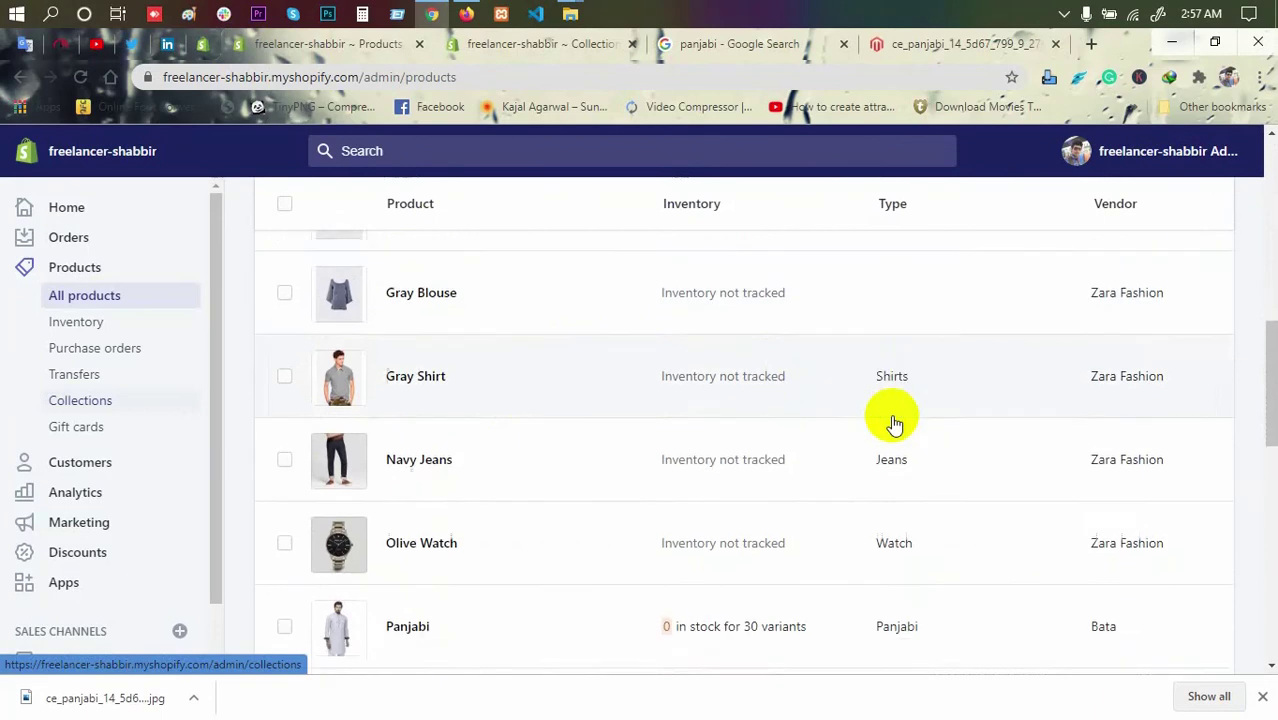
{"action": "scroll", "coordinate": [893, 425], "scroll_direction": "down", "scroll_amount": 3}
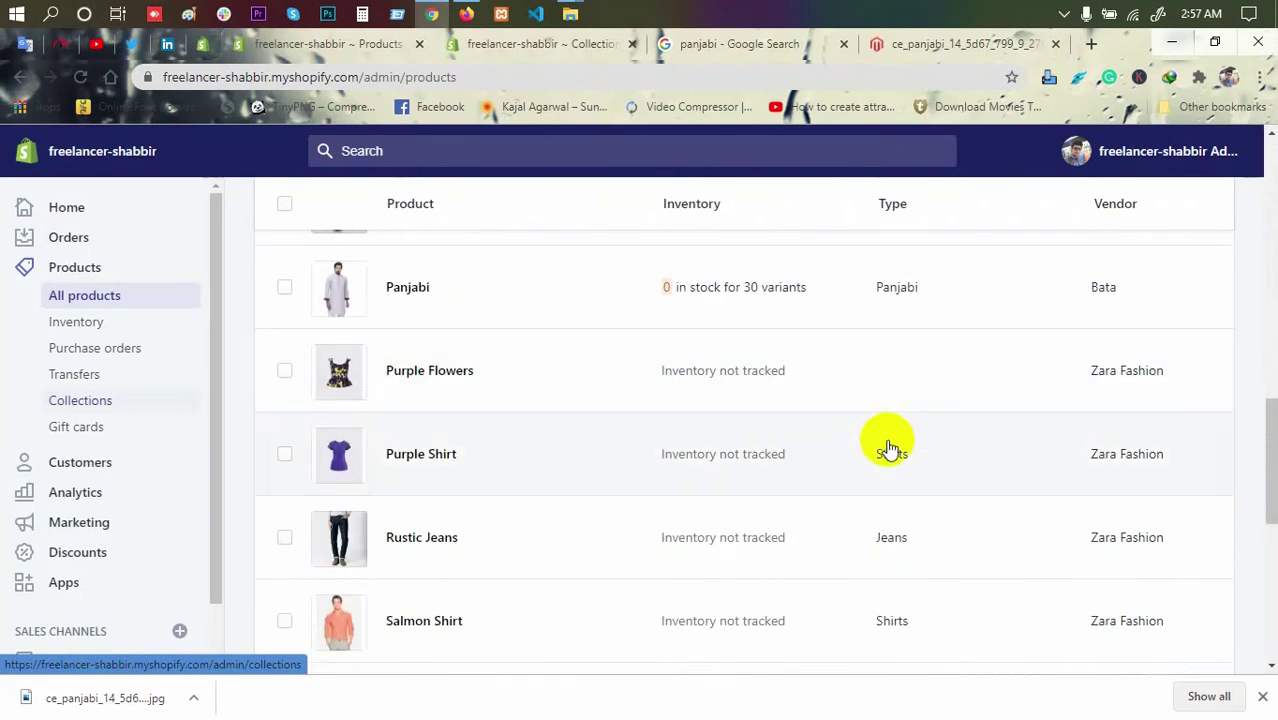
{"action": "left_click", "coordinate": [487, 41]}
Step: Set the Womens Shirts collection's first condition to product type is equal to Shirts
{"action": "scroll", "coordinate": [522, 357], "scroll_direction": "down", "scroll_amount": 5}
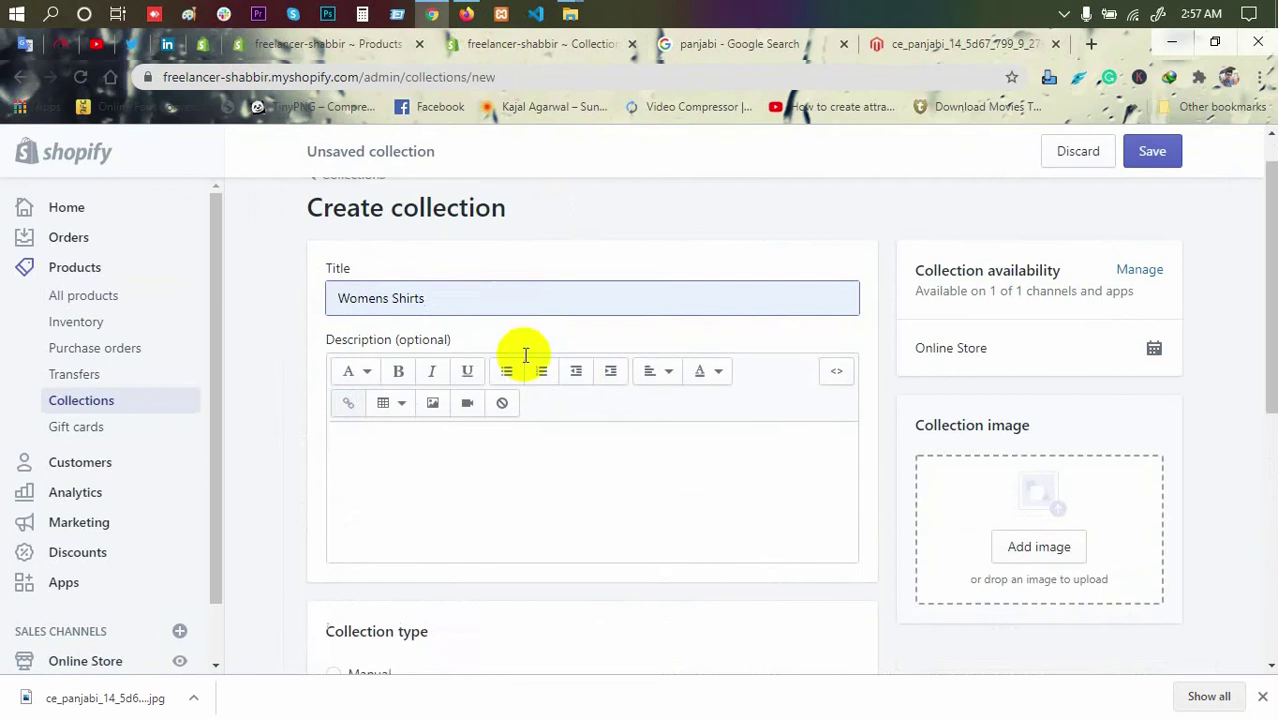
{"action": "left_click", "coordinate": [452, 484]}
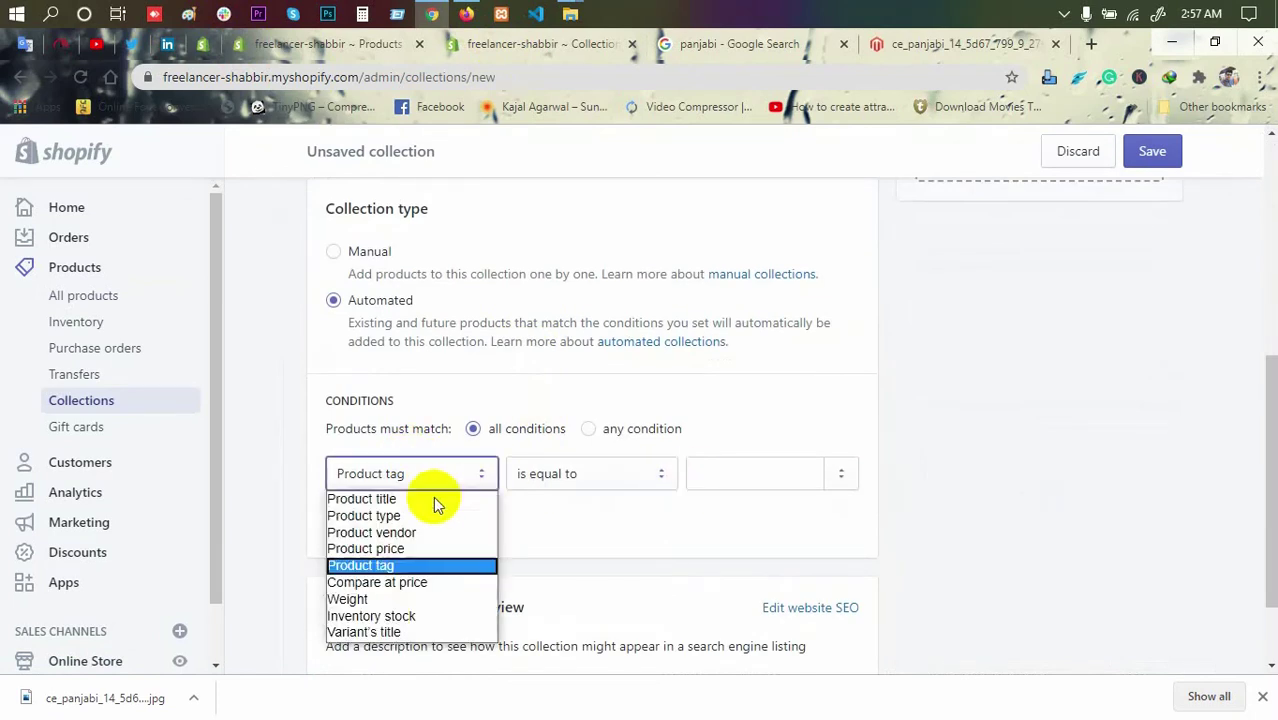
{"action": "left_click", "coordinate": [736, 466]}
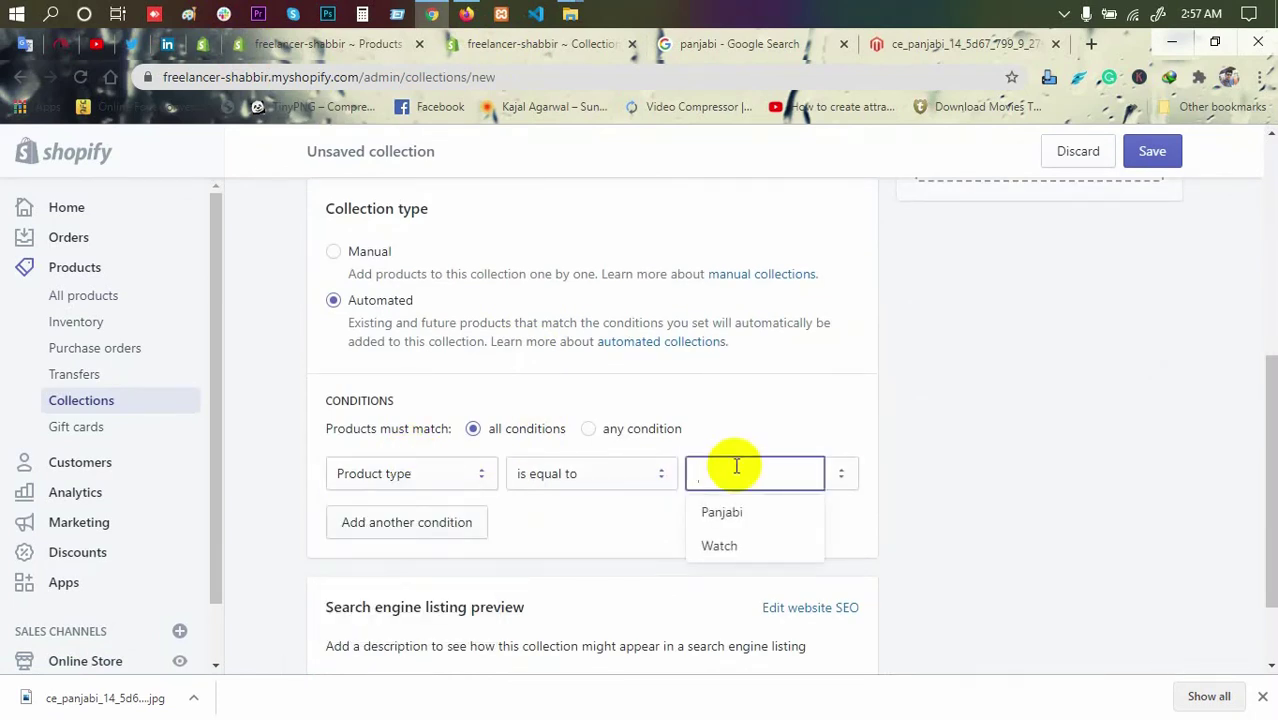
{"action": "type", "text": "Shirts"}
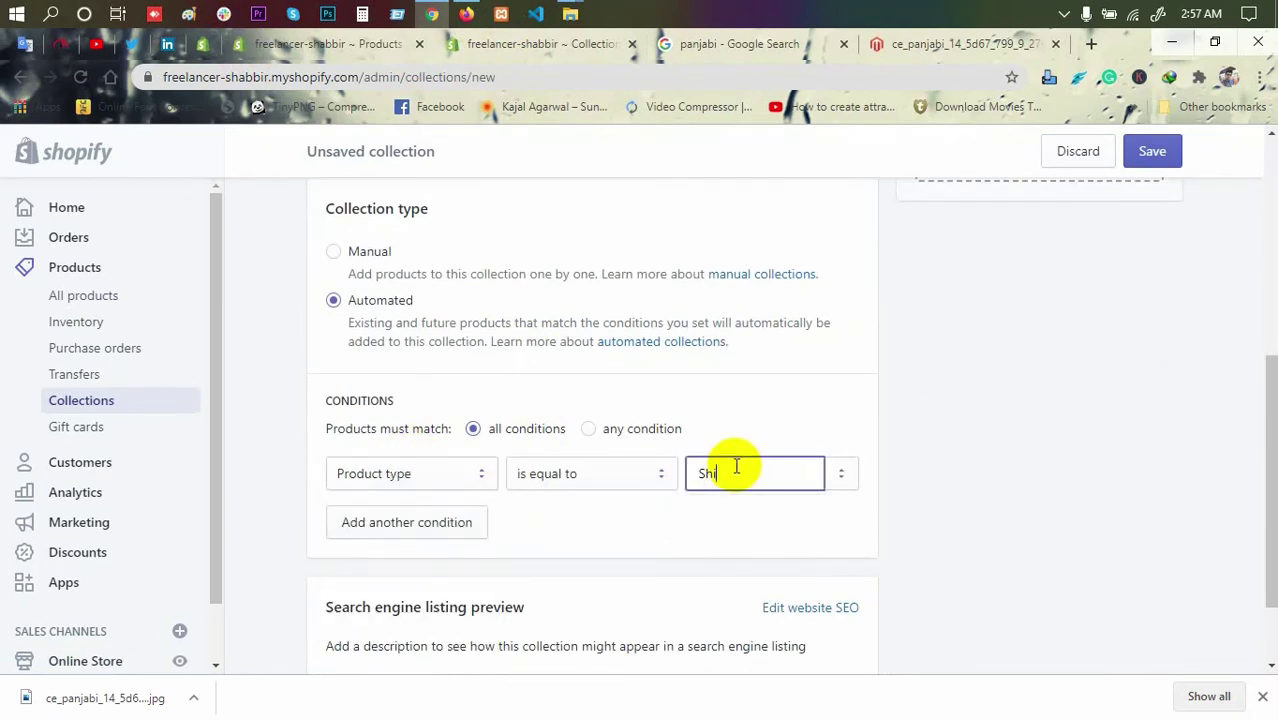
Step: Add a product tag is equal to Womens condition to the Womens Shirts collection, save it, and review its products
{"action": "left_click", "coordinate": [432, 514]}
{"action": "left_click", "coordinate": [430, 532]}
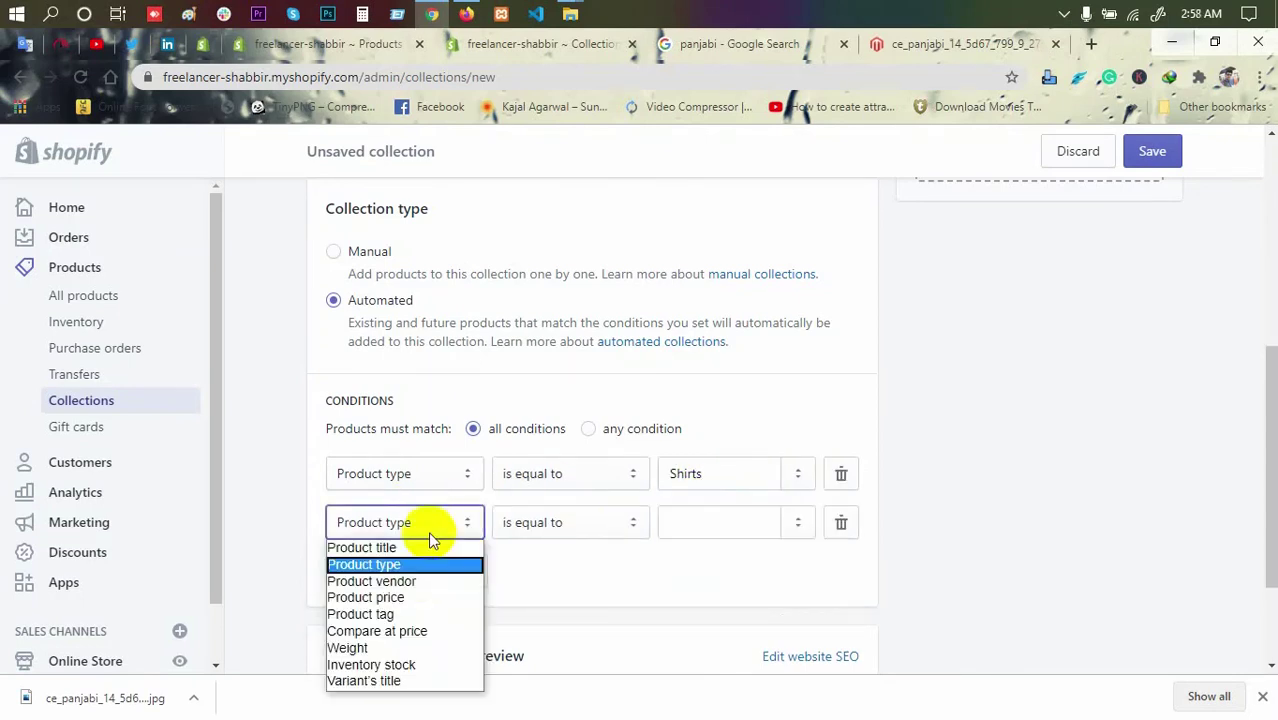
{"action": "left_click", "coordinate": [412, 614]}
{"action": "left_click", "coordinate": [749, 515]}
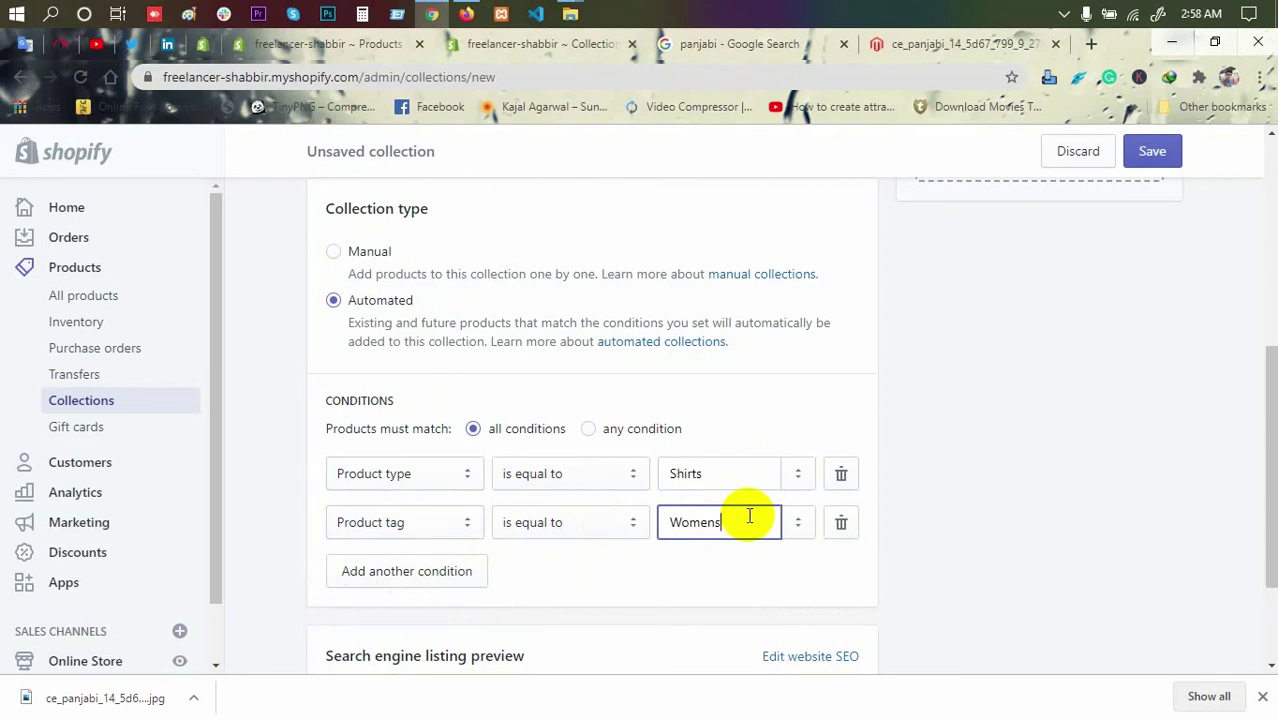
{"action": "scroll", "coordinate": [749, 515], "scroll_direction": "down", "scroll_amount": 3}
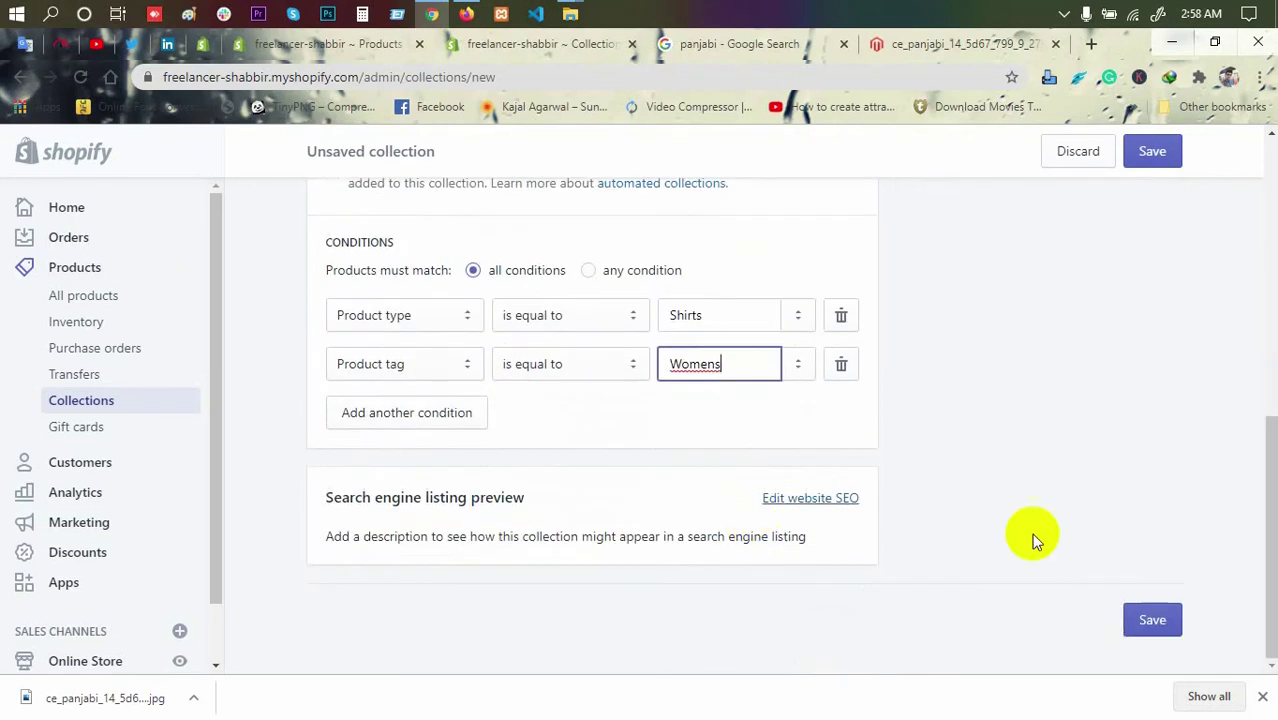
{"action": "left_click", "coordinate": [1155, 624]}
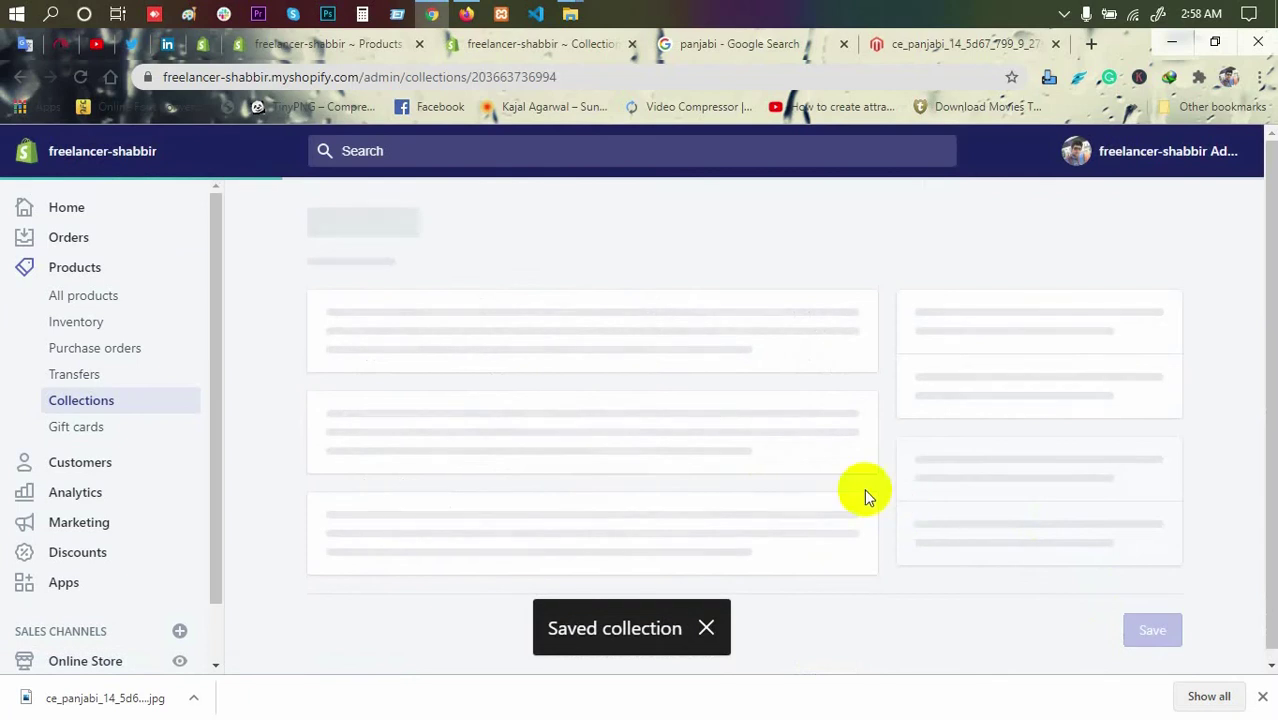
{"action": "scroll", "coordinate": [849, 480], "scroll_direction": "down", "scroll_amount": 10}
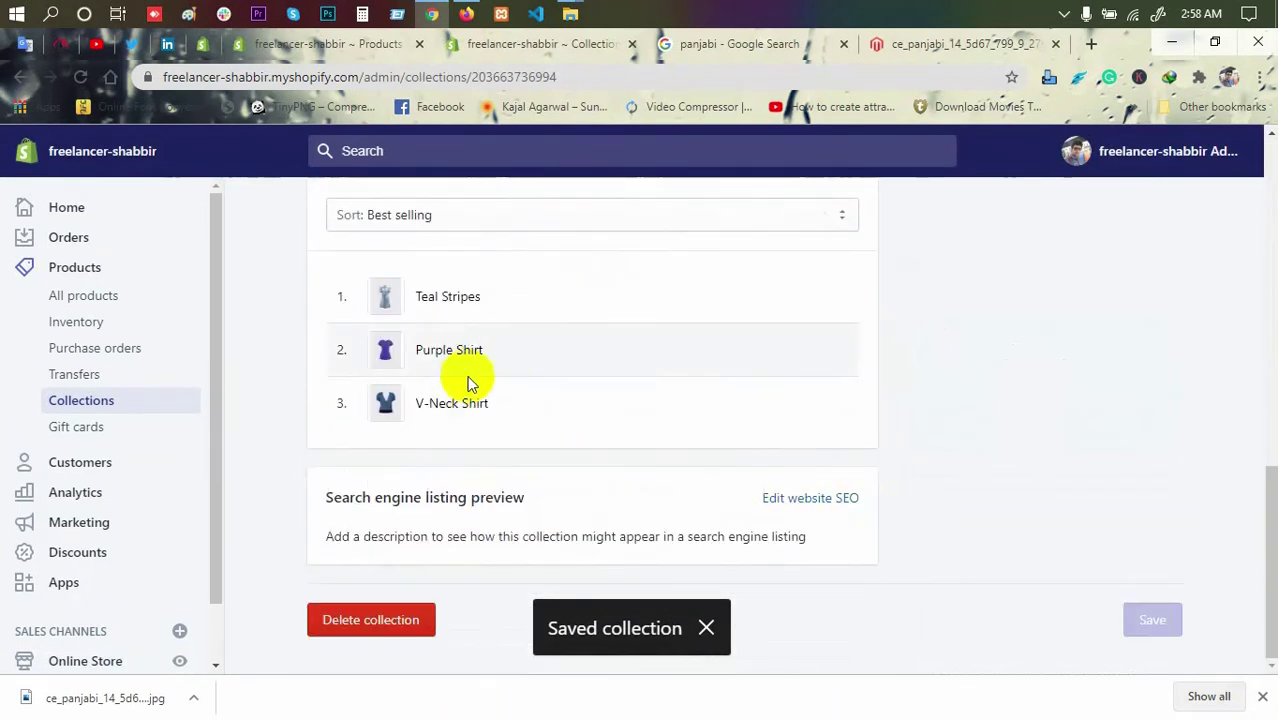
Step: Check the rest of the product list for types that still need a collection, and return to the Womens Shirts collection
{"action": "left_click", "coordinate": [350, 40]}
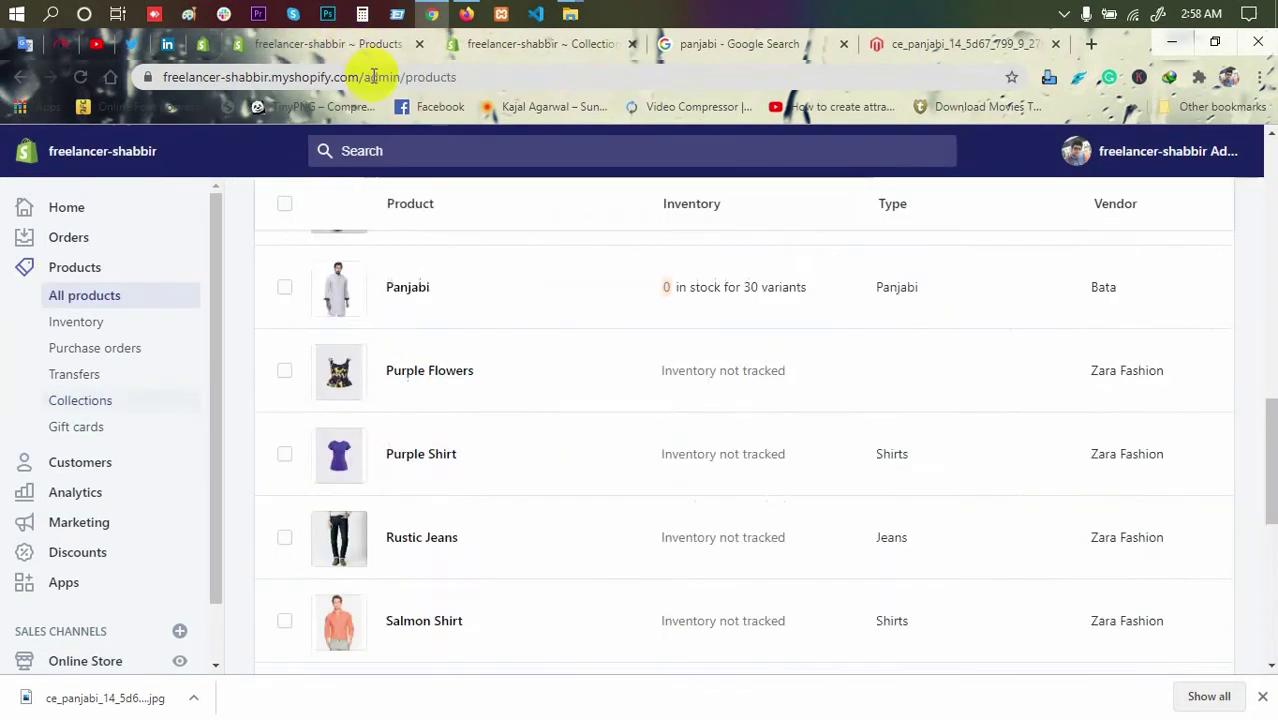
{"action": "scroll", "coordinate": [463, 380], "scroll_direction": "down", "scroll_amount": 3}
{"action": "scroll", "coordinate": [463, 380], "scroll_direction": "down", "scroll_amount": 3}
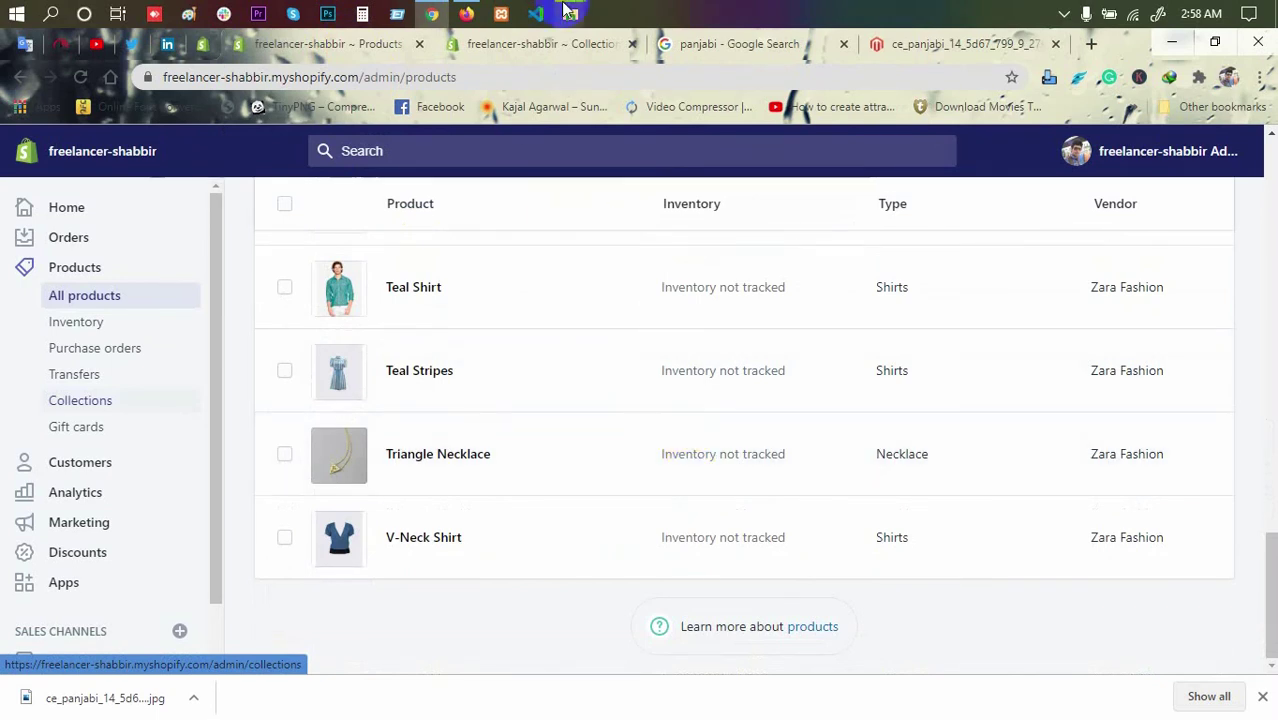
{"action": "left_click", "coordinate": [548, 45]}
Step: Start another new collection and title it Watch
{"action": "scroll", "coordinate": [485, 234], "scroll_direction": "up", "scroll_amount": 10}
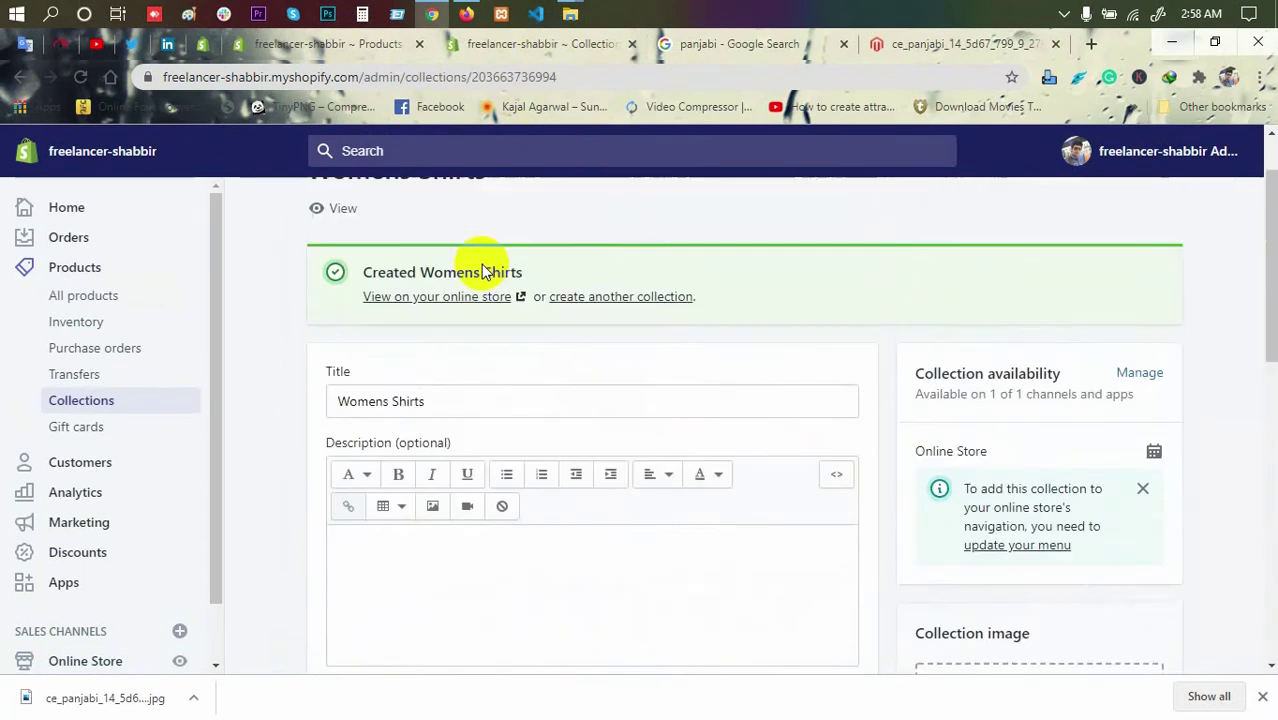
{"action": "left_click", "coordinate": [590, 388]}
{"action": "left_click", "coordinate": [543, 357]}
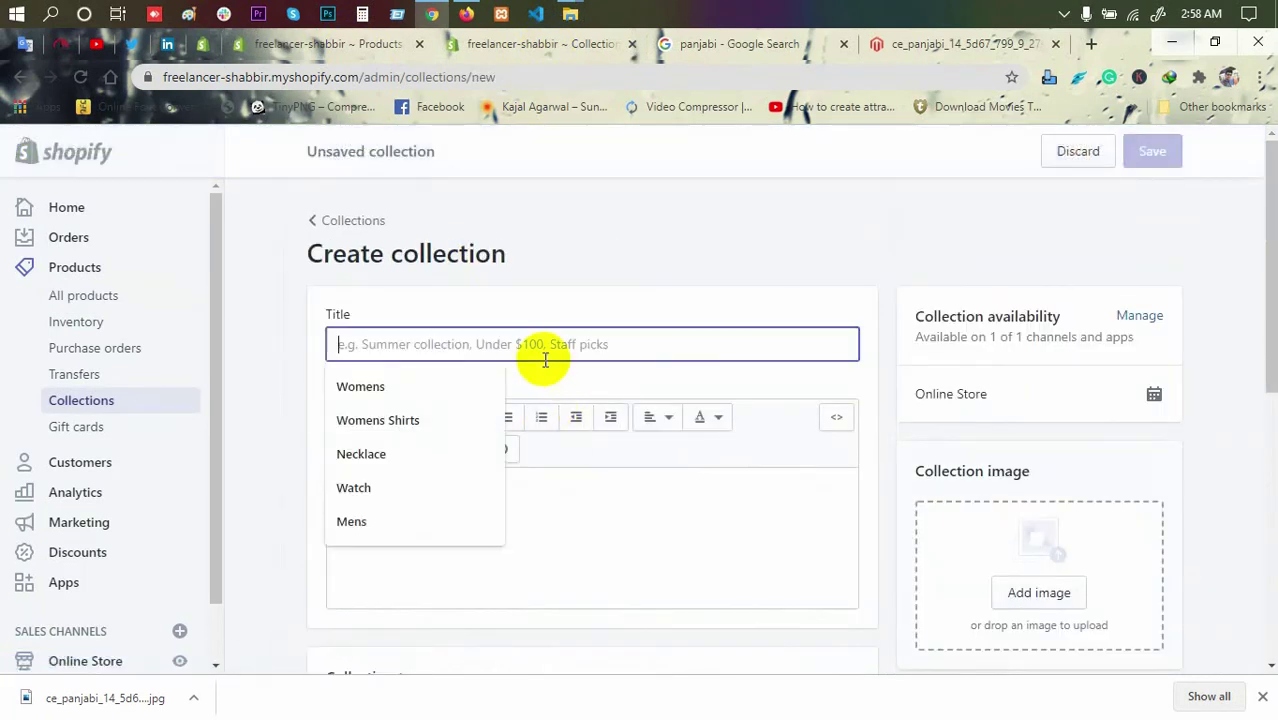
{"action": "type", "text": "Watch"}
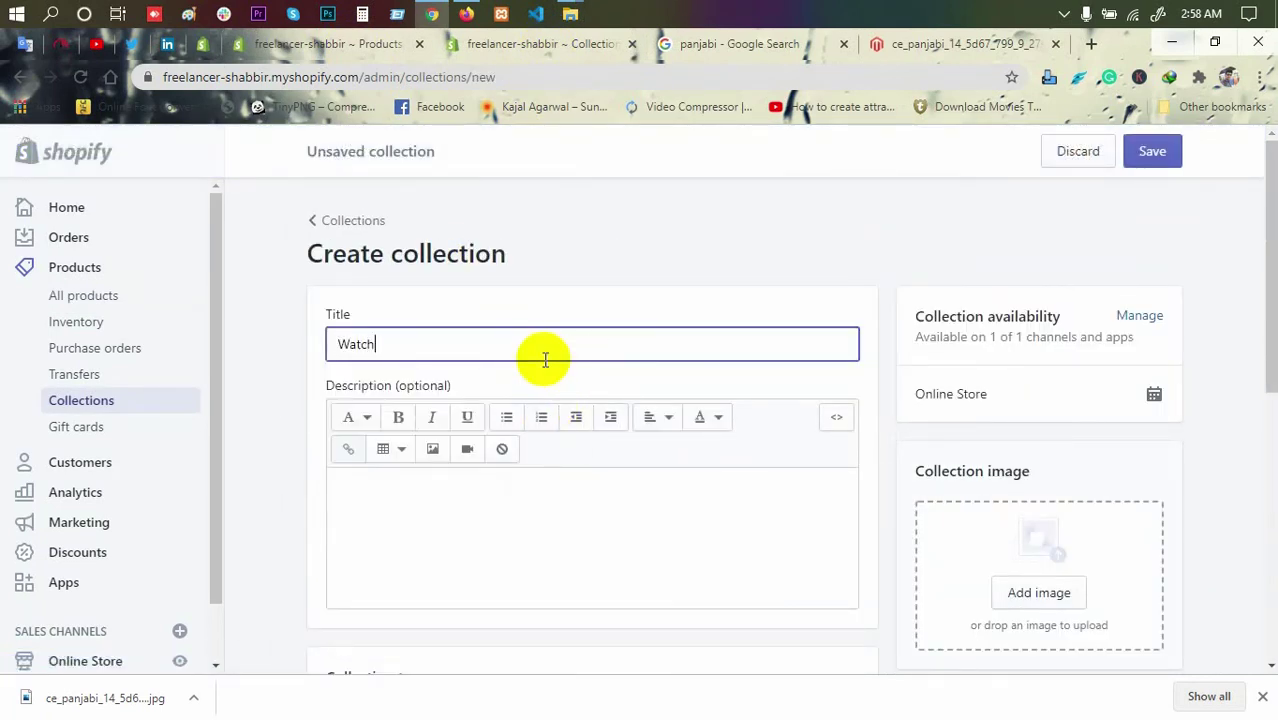
{"action": "left_click", "coordinate": [633, 308]}
Step: Set the Watch collection's condition to product type is equal to Watch, and save the collection
{"action": "scroll", "coordinate": [640, 373], "scroll_direction": "down", "scroll_amount": 5}
{"action": "scroll", "coordinate": [640, 373], "scroll_direction": "down", "scroll_amount": 2}
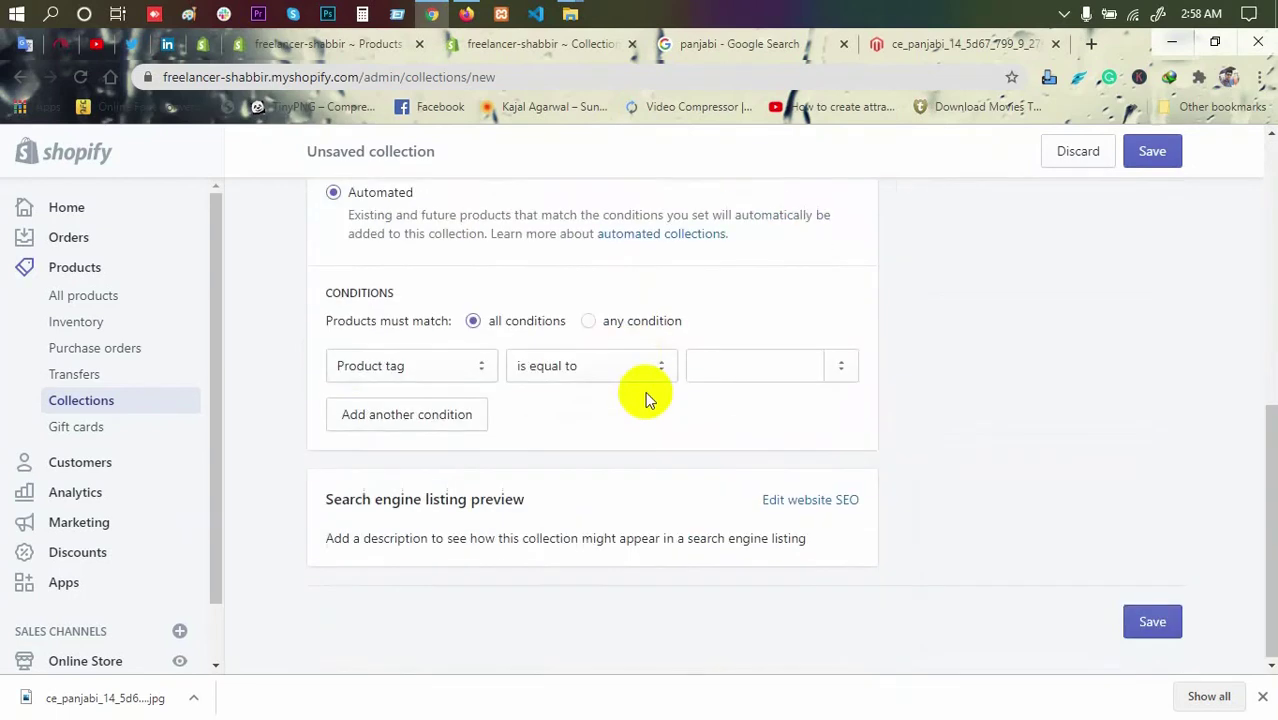
{"action": "left_click", "coordinate": [364, 365]}
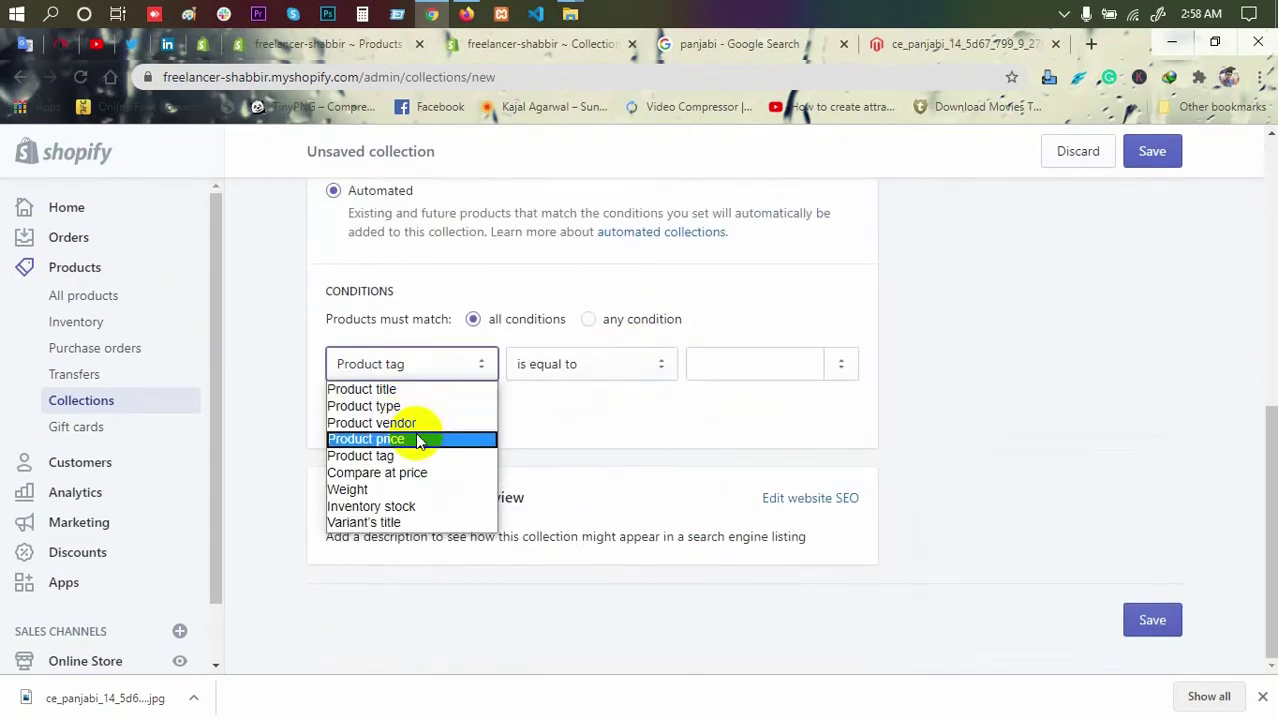
{"action": "left_click", "coordinate": [422, 406]}
{"action": "left_click", "coordinate": [757, 369]}
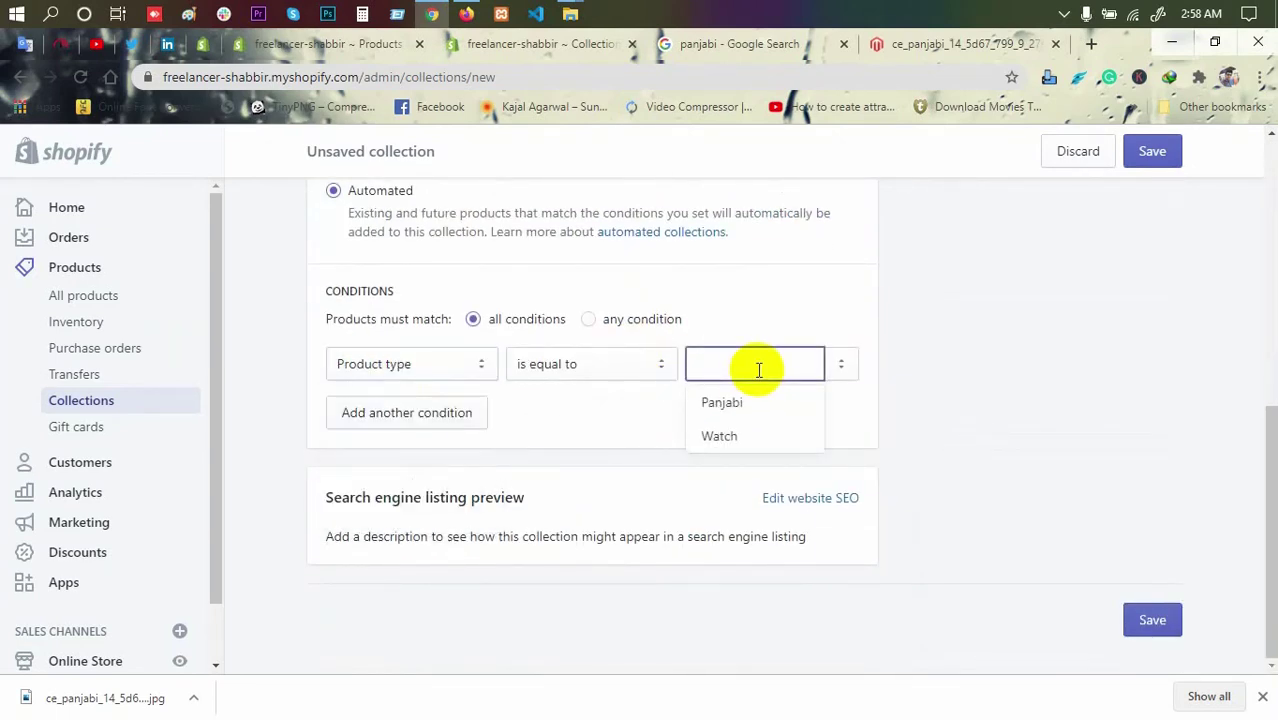
{"action": "type", "text": "Watch"}
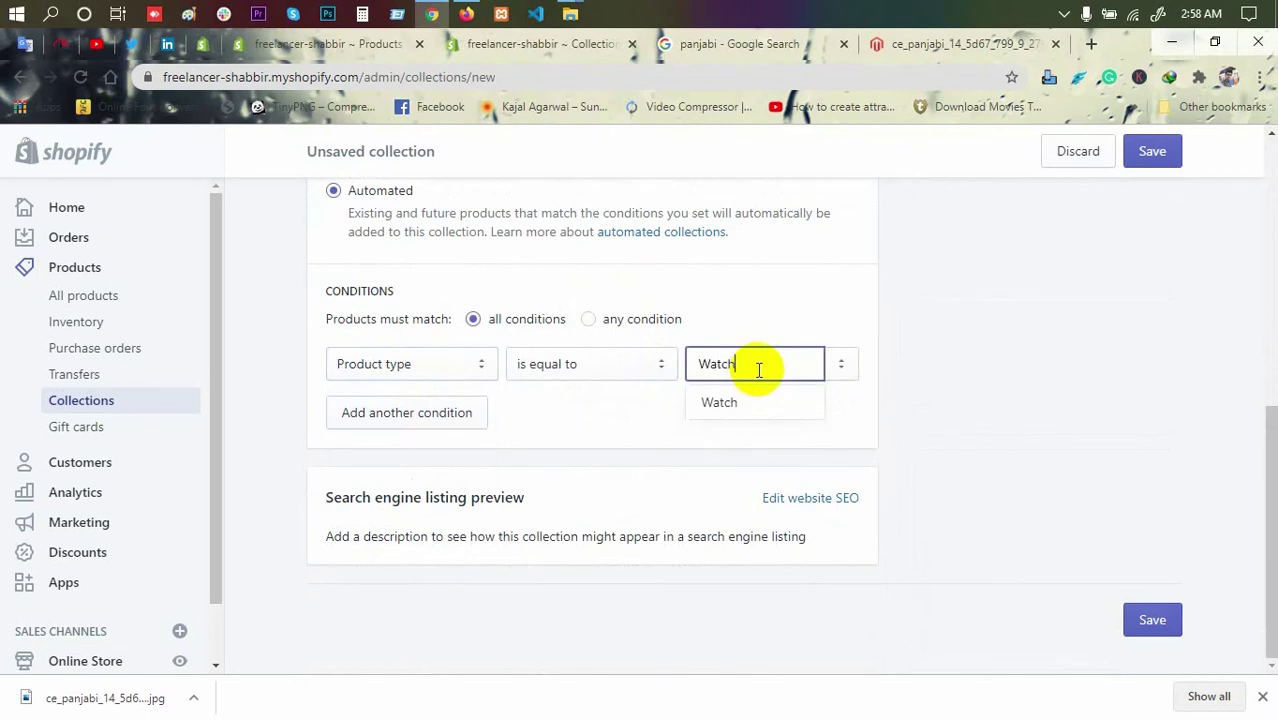
{"action": "left_click", "coordinate": [1150, 619]}
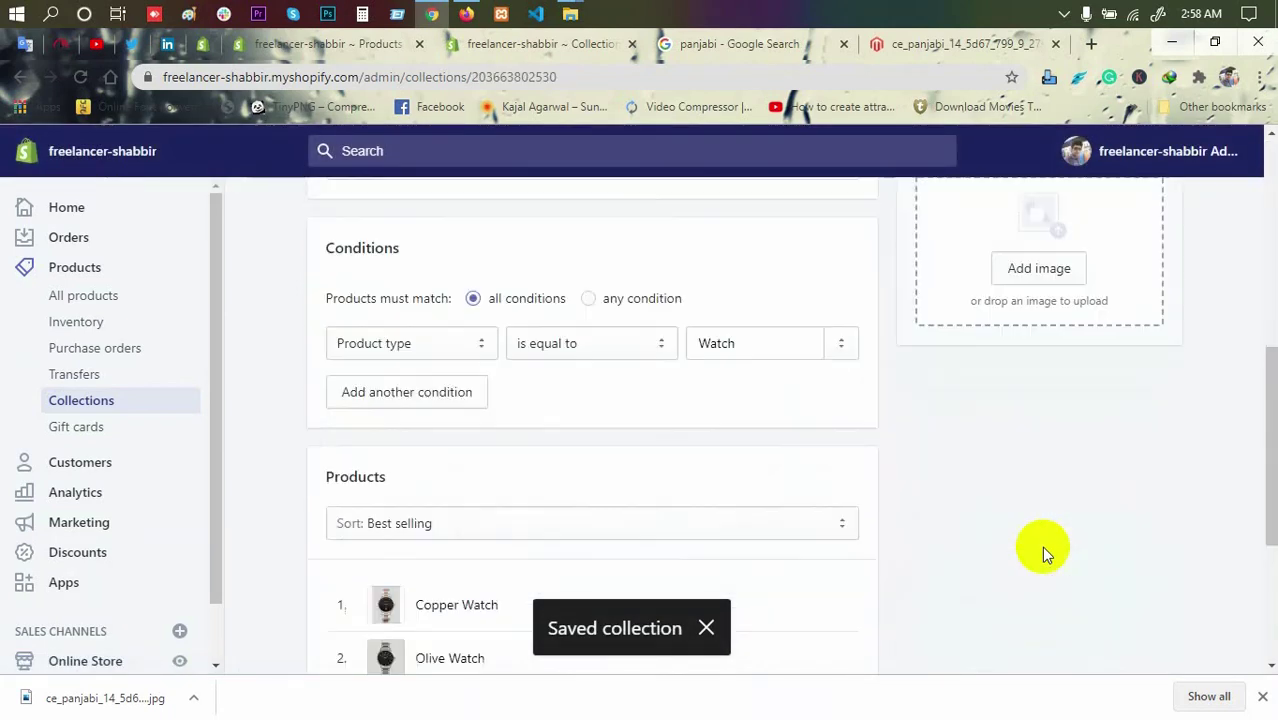
Step: Look over the saved Watch collection's products and start another new collection titled Necklace
{"action": "scroll", "coordinate": [1041, 546], "scroll_direction": "down", "scroll_amount": 4}
{"action": "scroll", "coordinate": [1041, 546], "scroll_direction": "up", "scroll_amount": 10}
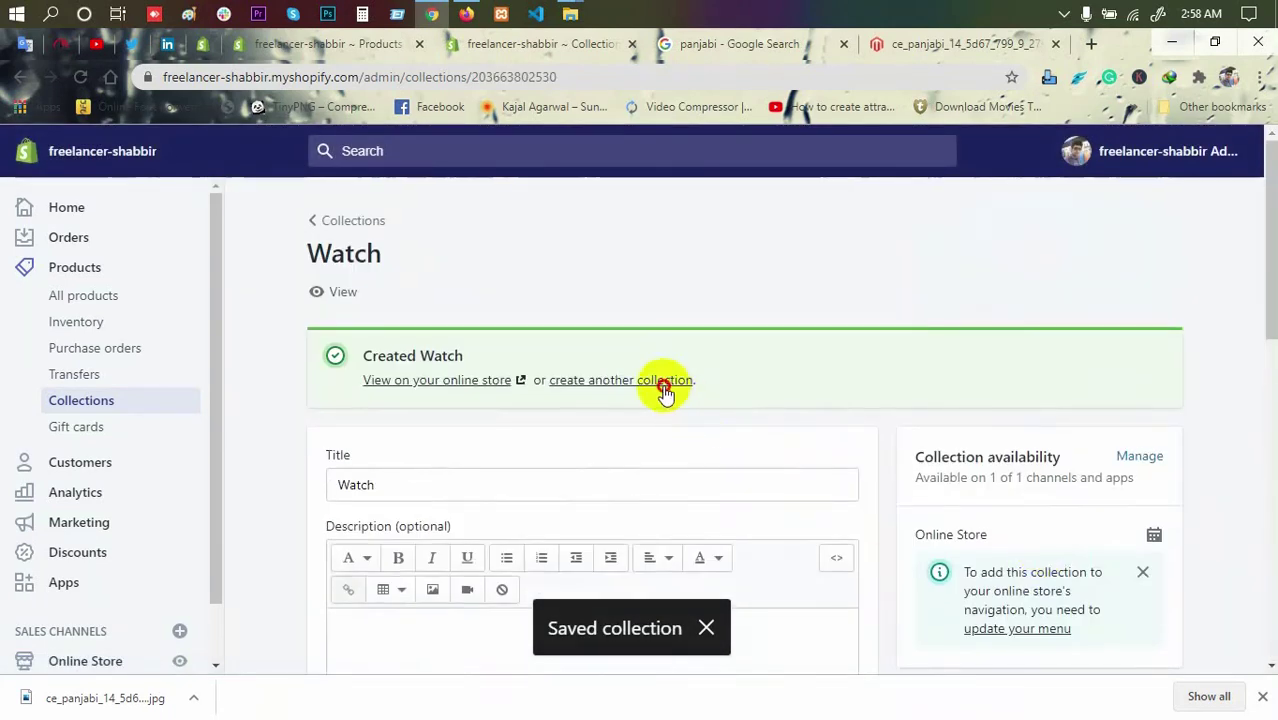
{"action": "left_click", "coordinate": [665, 385]}
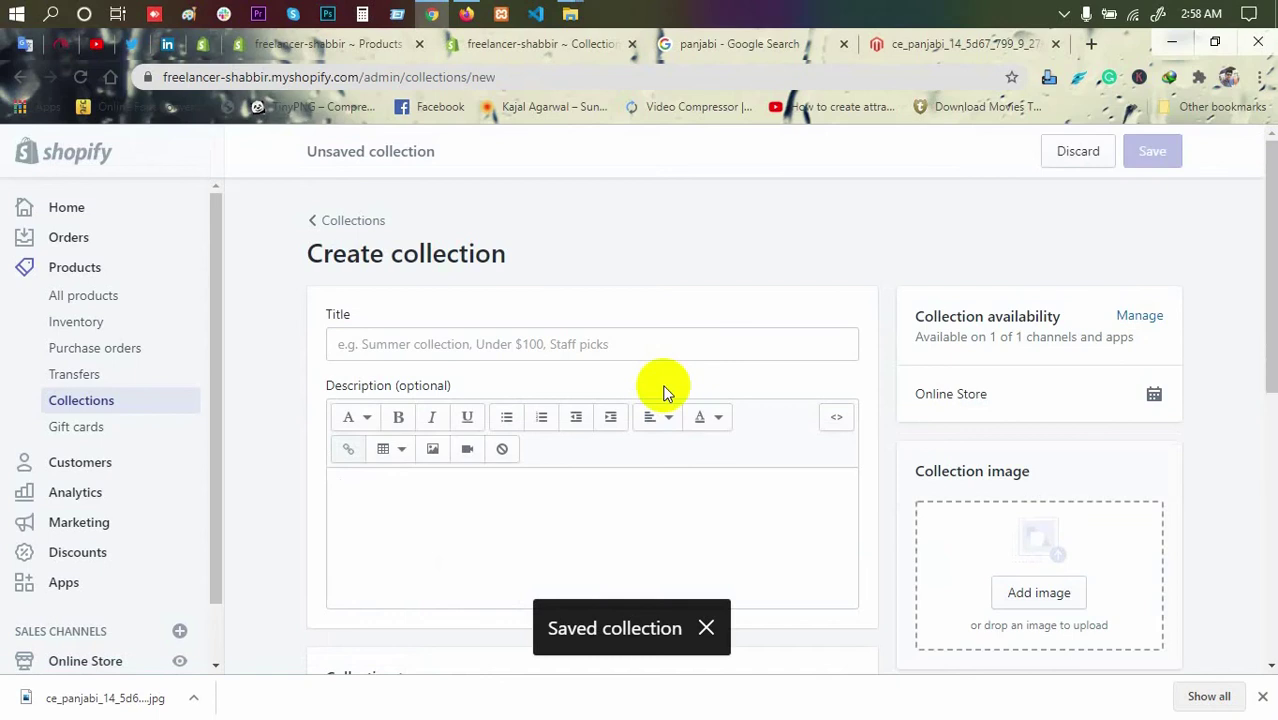
{"action": "left_click", "coordinate": [490, 346]}
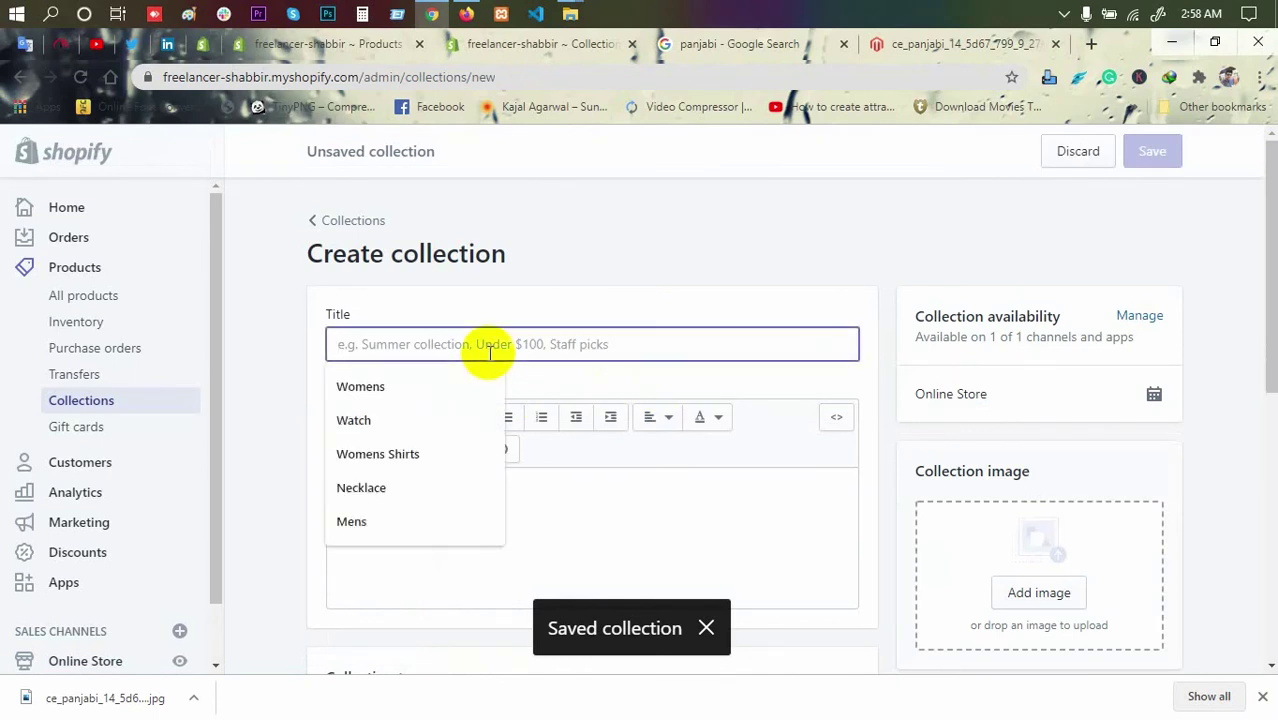
{"action": "type", "text": "Neck"}
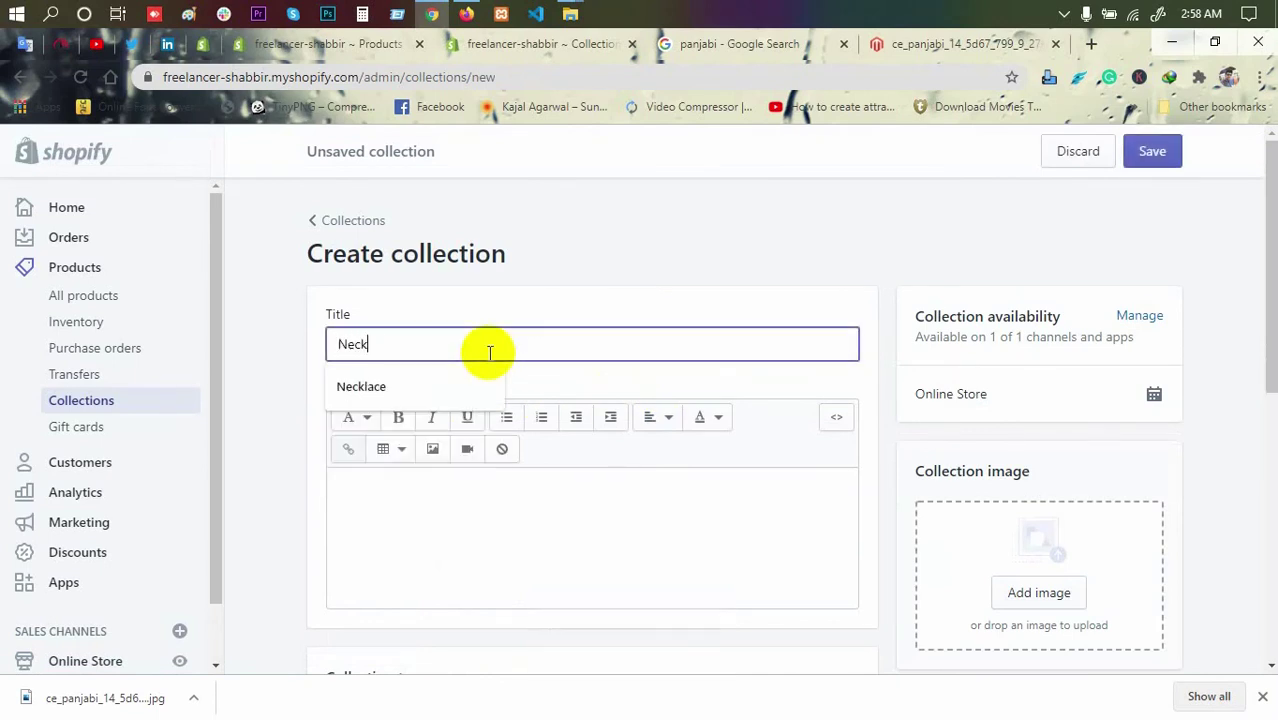
{"action": "type", "text": "lace"}
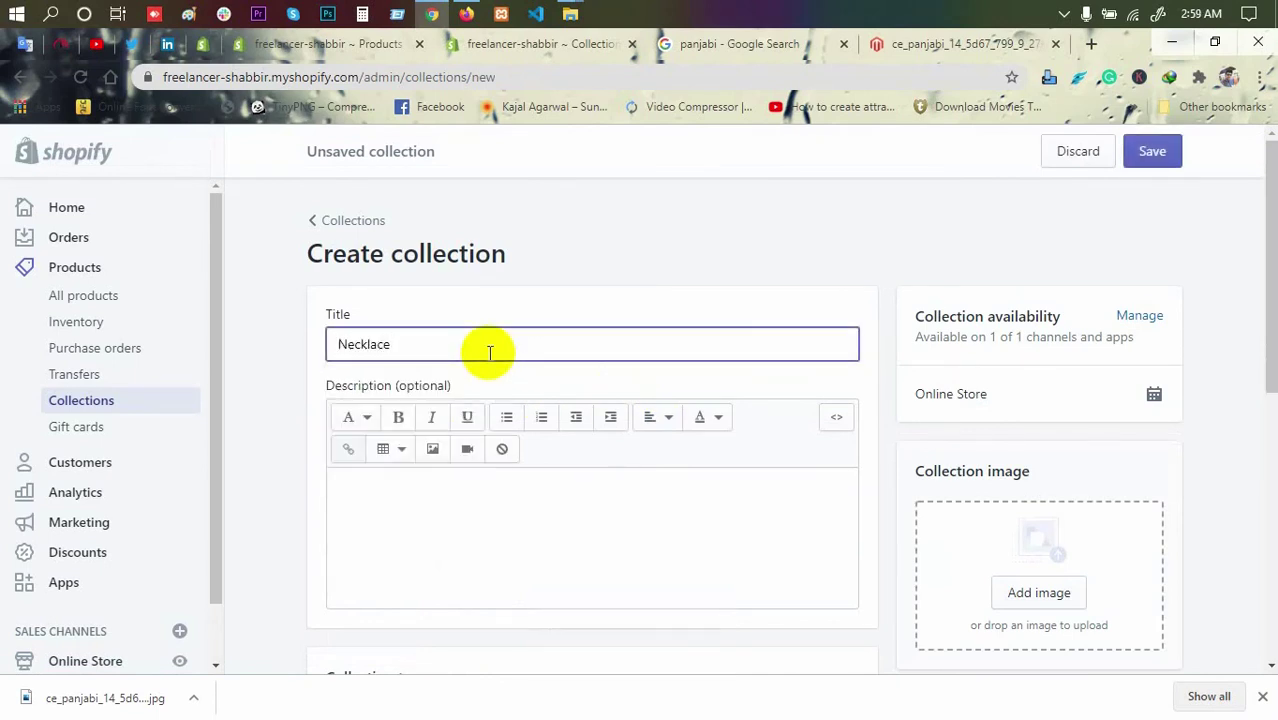
{"action": "scroll", "coordinate": [490, 352], "scroll_direction": "down", "scroll_amount": 6}
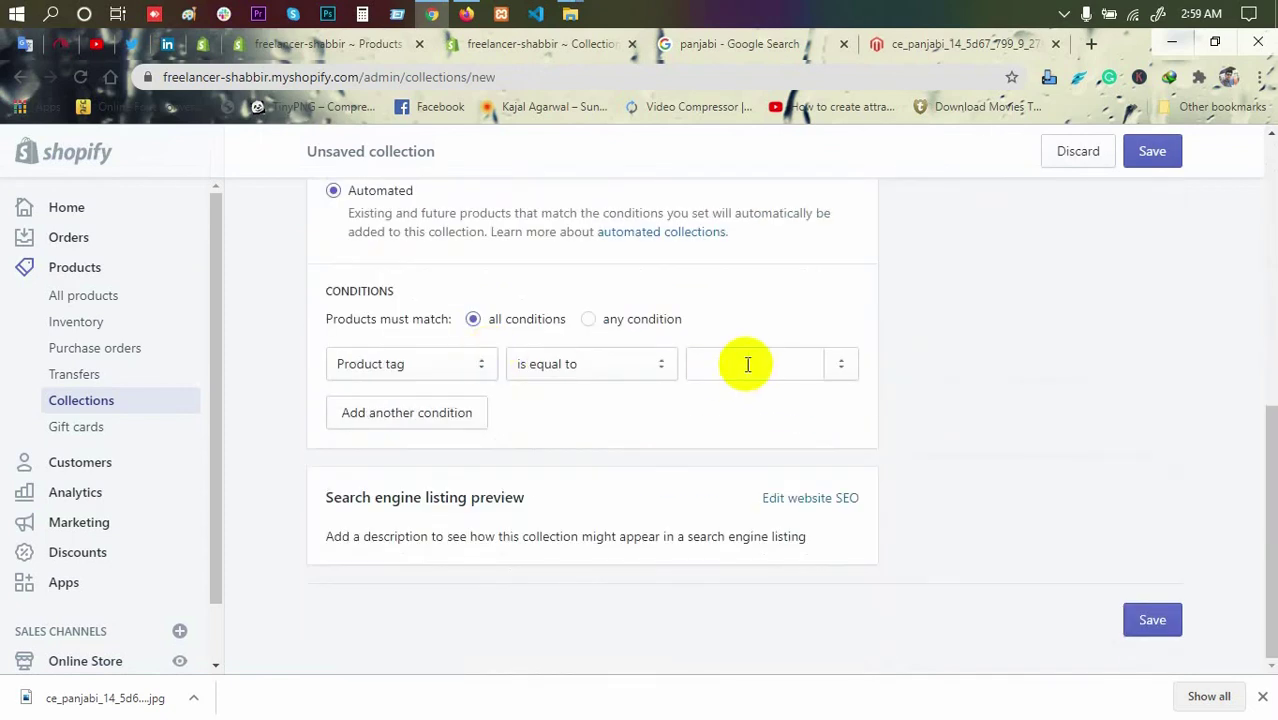
{"action": "left_click", "coordinate": [322, 48]}
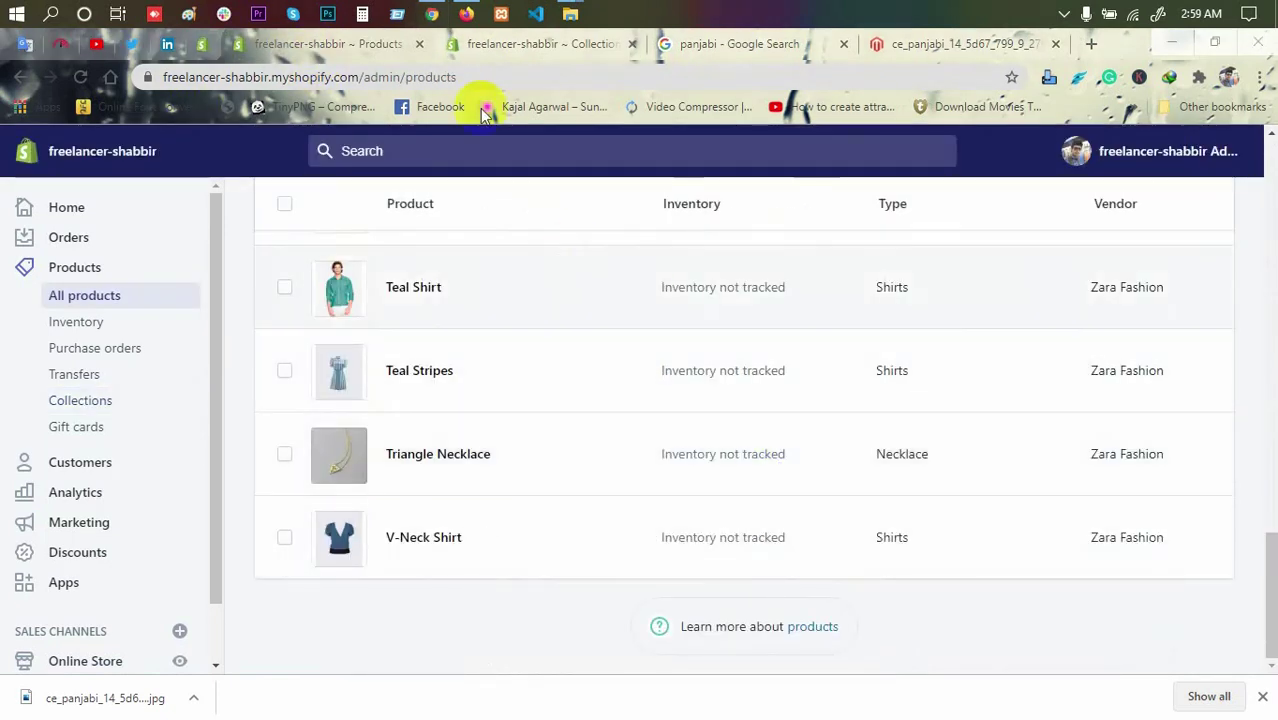
{"action": "left_click", "coordinate": [516, 46]}
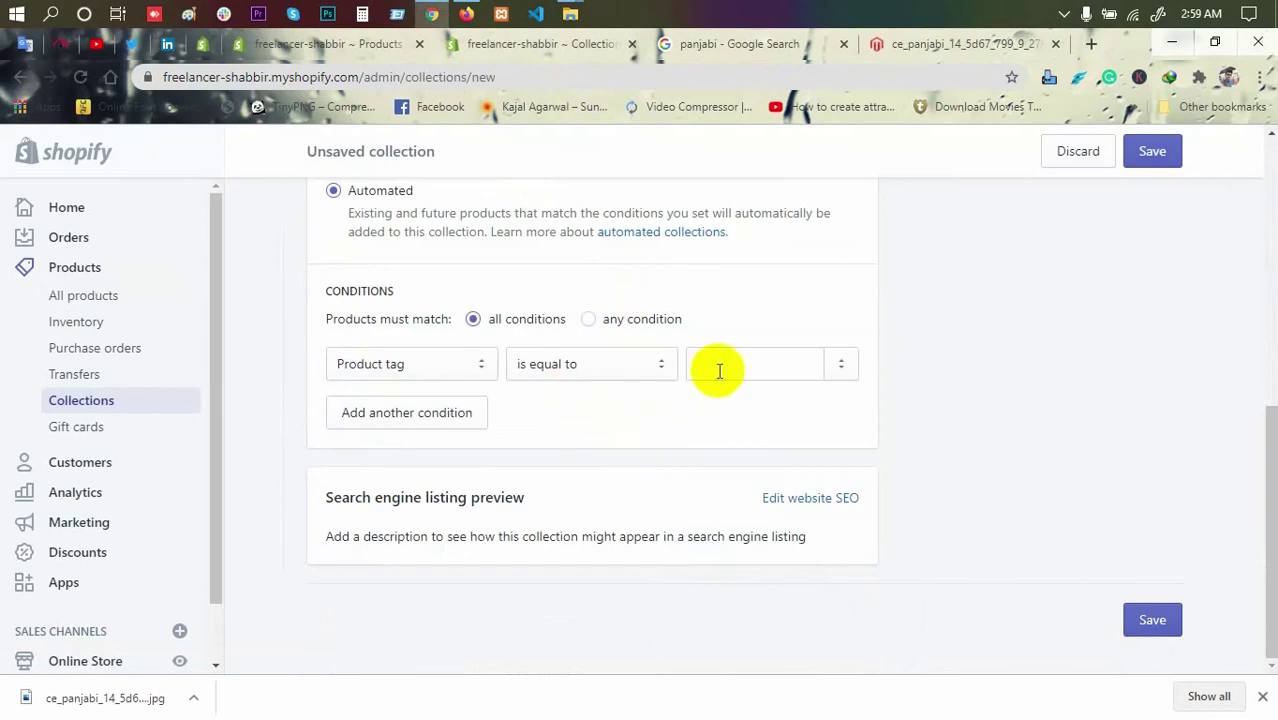
{"action": "type", "text": "Womens Dress"}
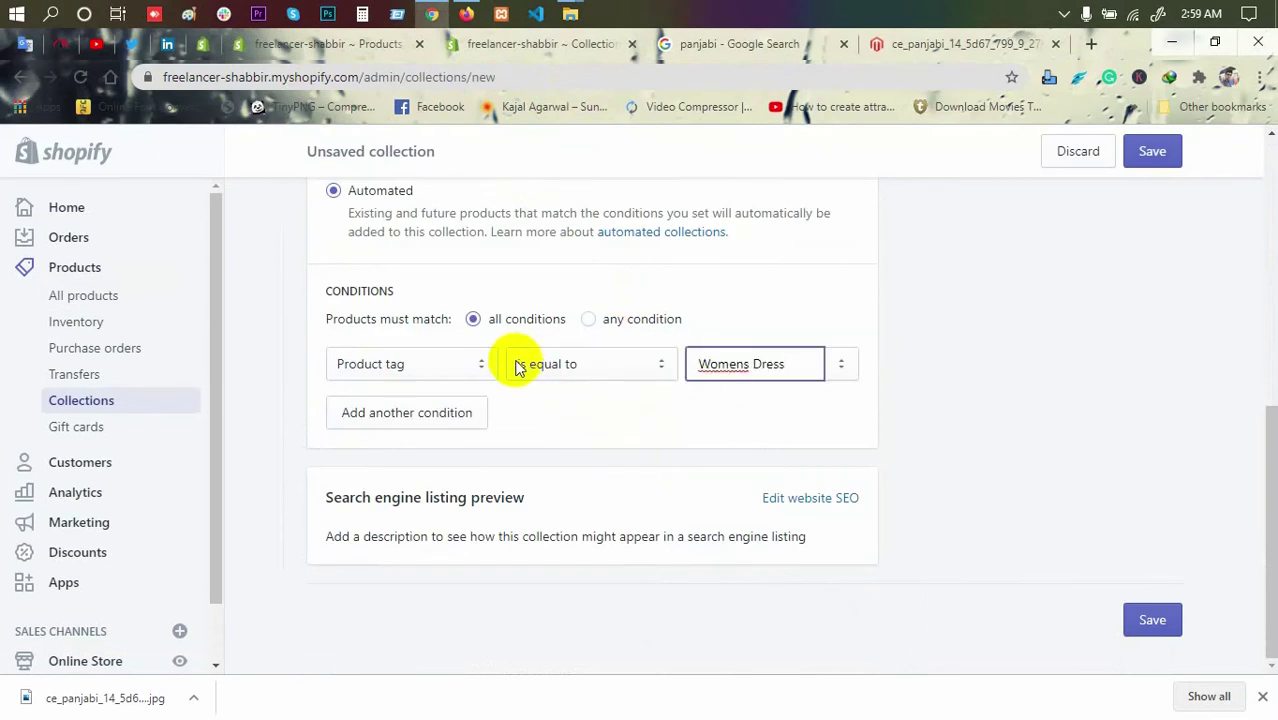
{"action": "key", "text": "ctrl+z"}
Step: Set the Necklace collection's condition to product type is equal to Necklace, and save the collection
{"action": "scroll", "coordinate": [645, 380], "scroll_direction": "up", "scroll_amount": 5}
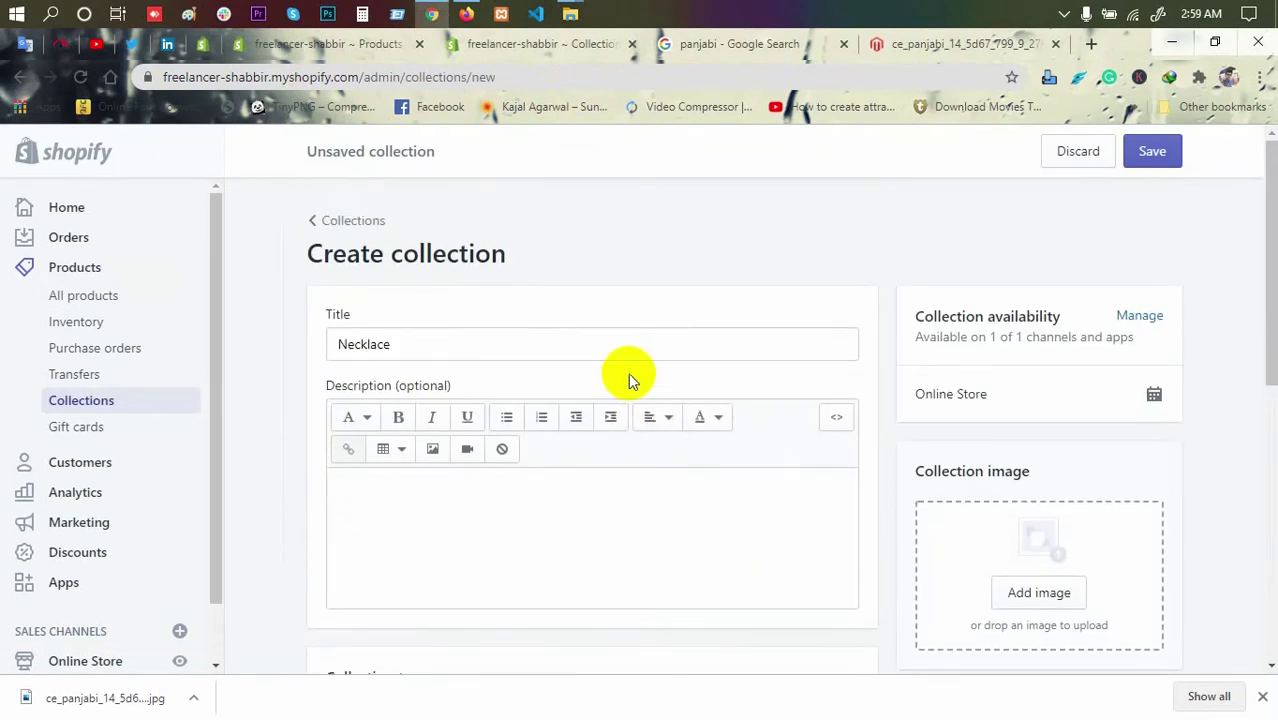
{"action": "left_click_drag", "start_coordinate": [456, 350], "coordinate": [40, 322]}
{"action": "key", "text": "ctrl+c"}
{"action": "scroll", "coordinate": [633, 465], "scroll_direction": "down", "scroll_amount": 8}
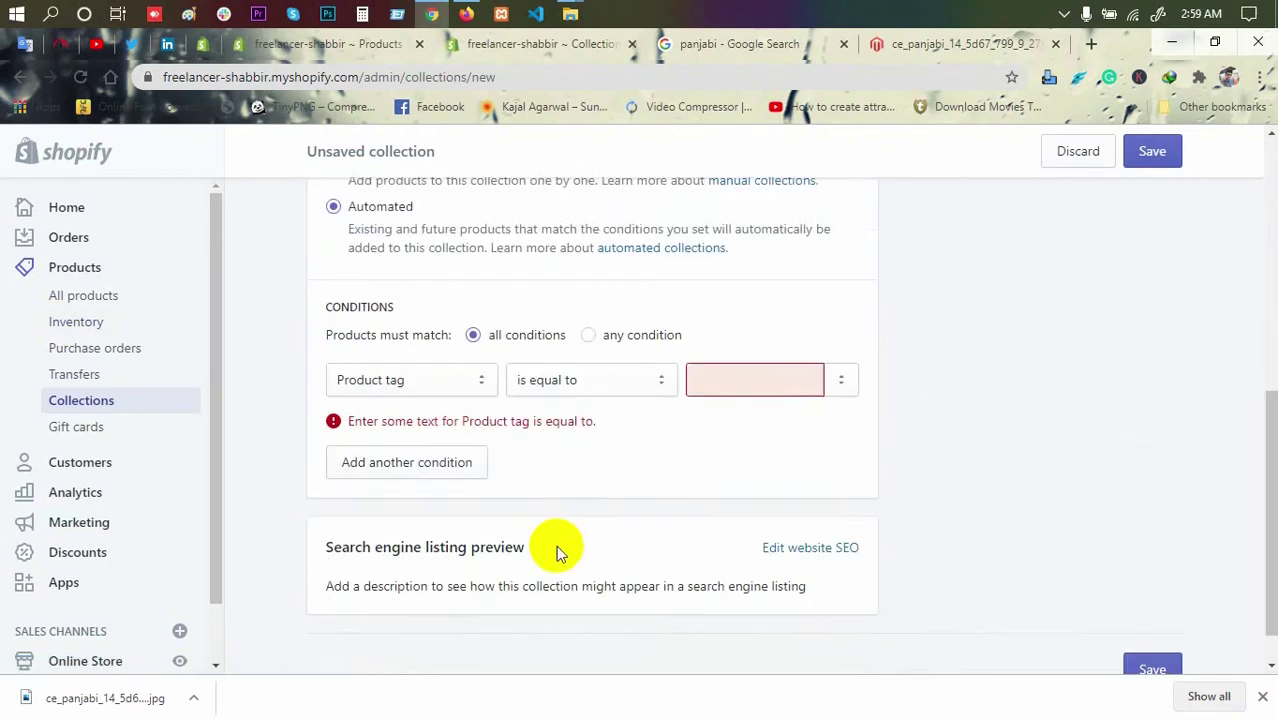
{"action": "left_click", "coordinate": [428, 331]}
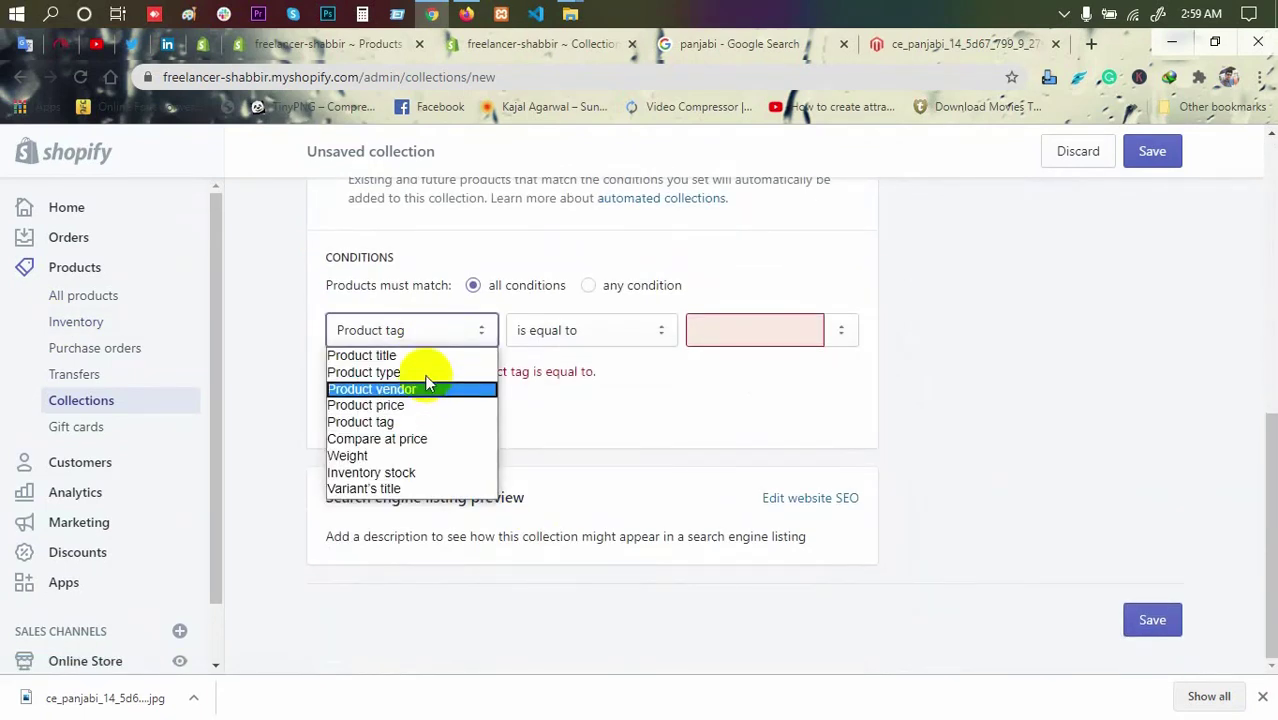
{"action": "left_click", "coordinate": [425, 372]}
{"action": "left_click", "coordinate": [740, 360]}
{"action": "key", "text": "ctrl+v"}
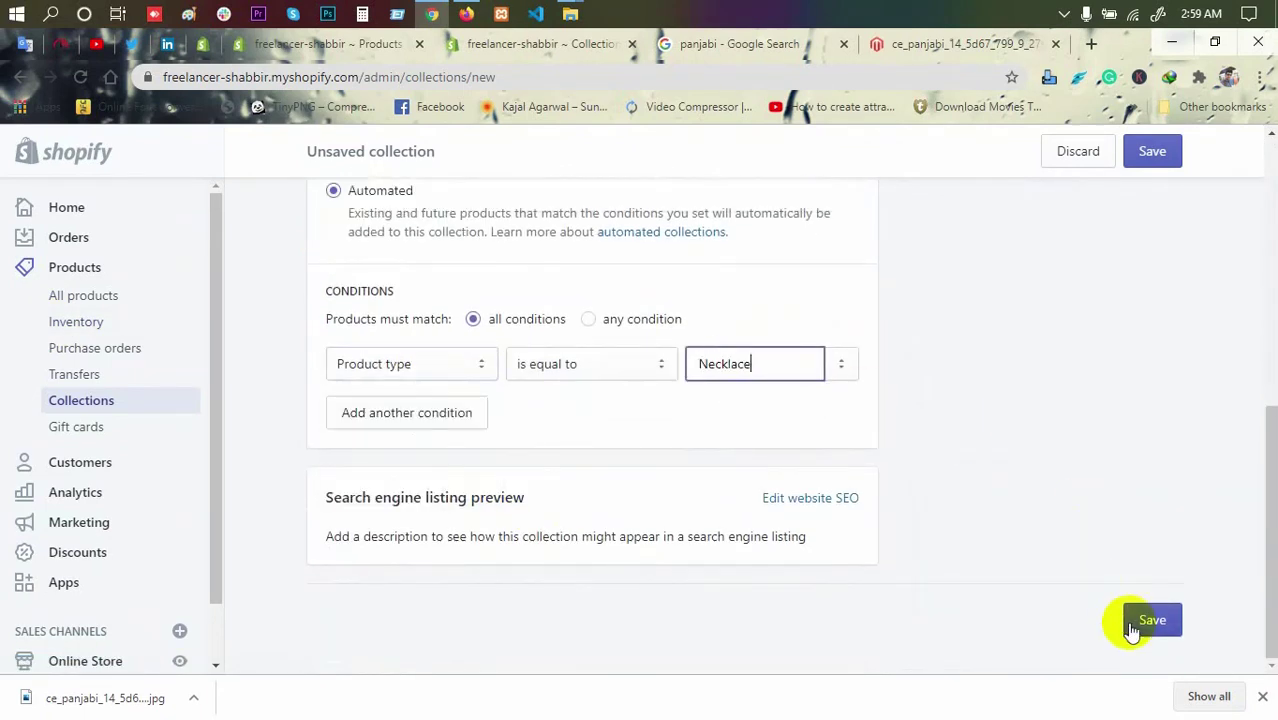
{"action": "left_click", "coordinate": [1150, 620]}
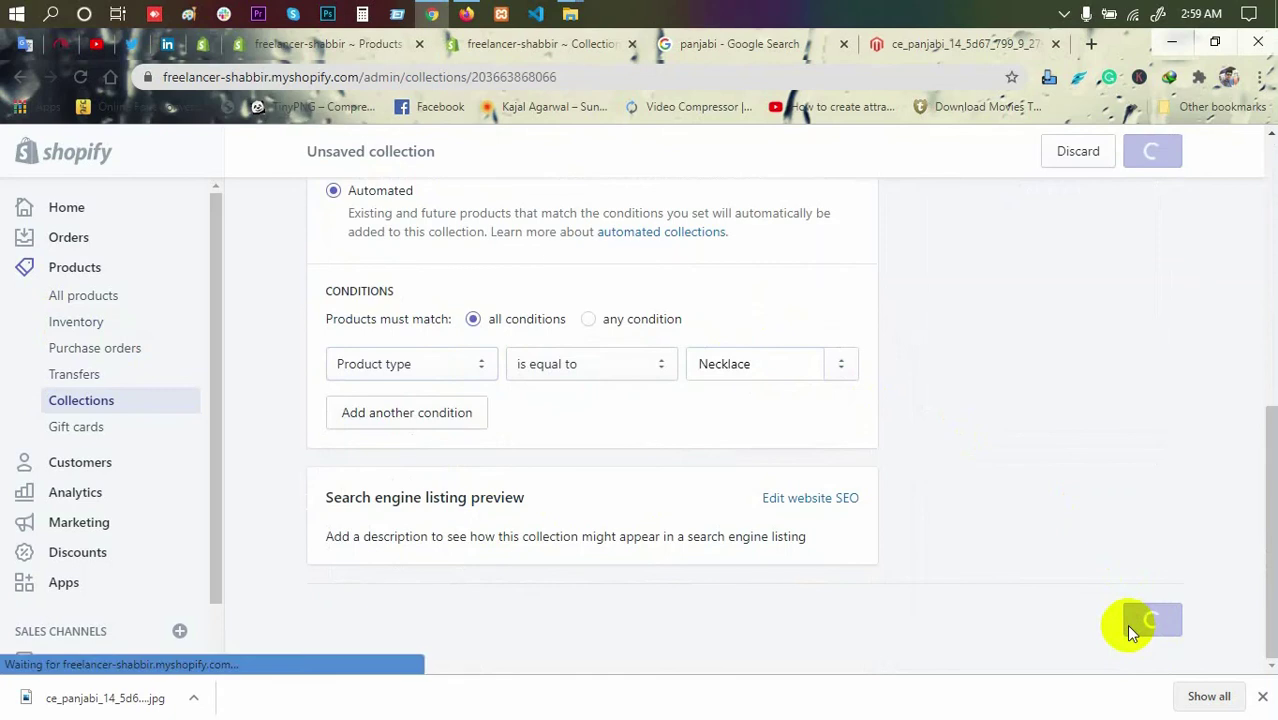
{"action": "scroll", "coordinate": [1128, 632], "scroll_direction": "down", "scroll_amount": 10}
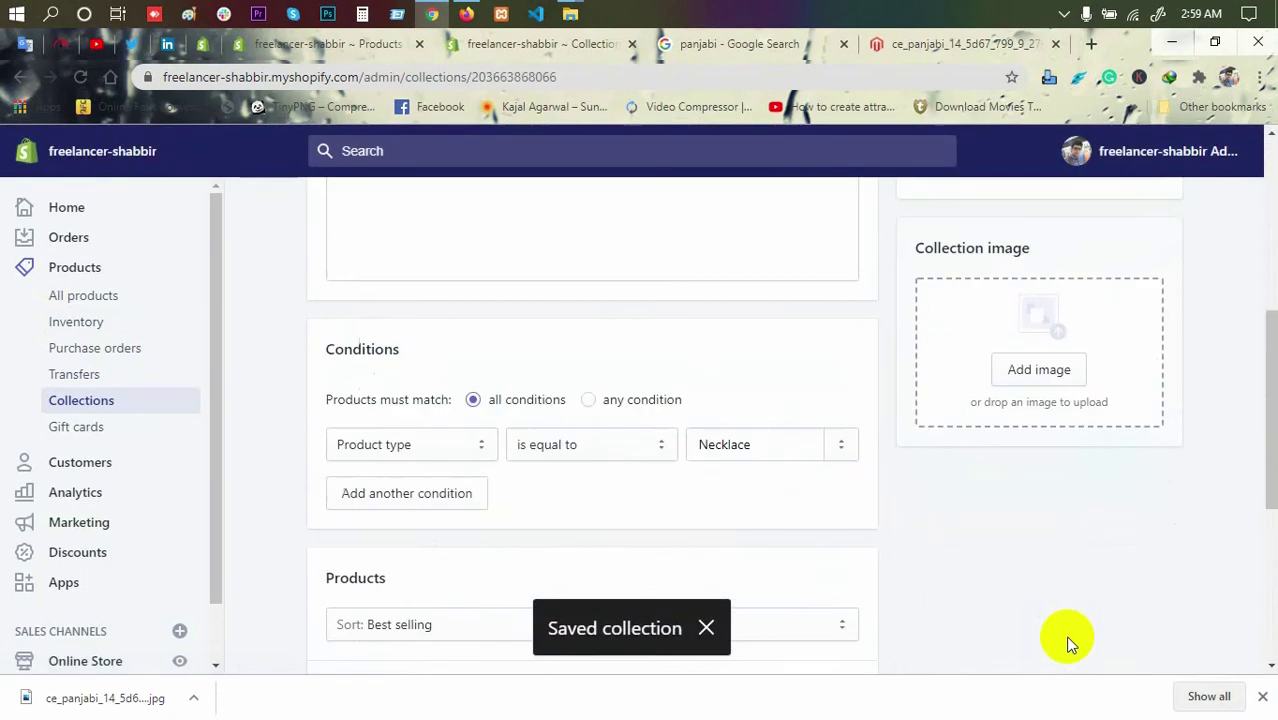
Step: Check the product list and the Purple Shirt's details for product types that still need a collection
{"action": "left_click", "coordinate": [322, 44]}
{"action": "scroll", "coordinate": [655, 418], "scroll_direction": "up", "scroll_amount": 1}
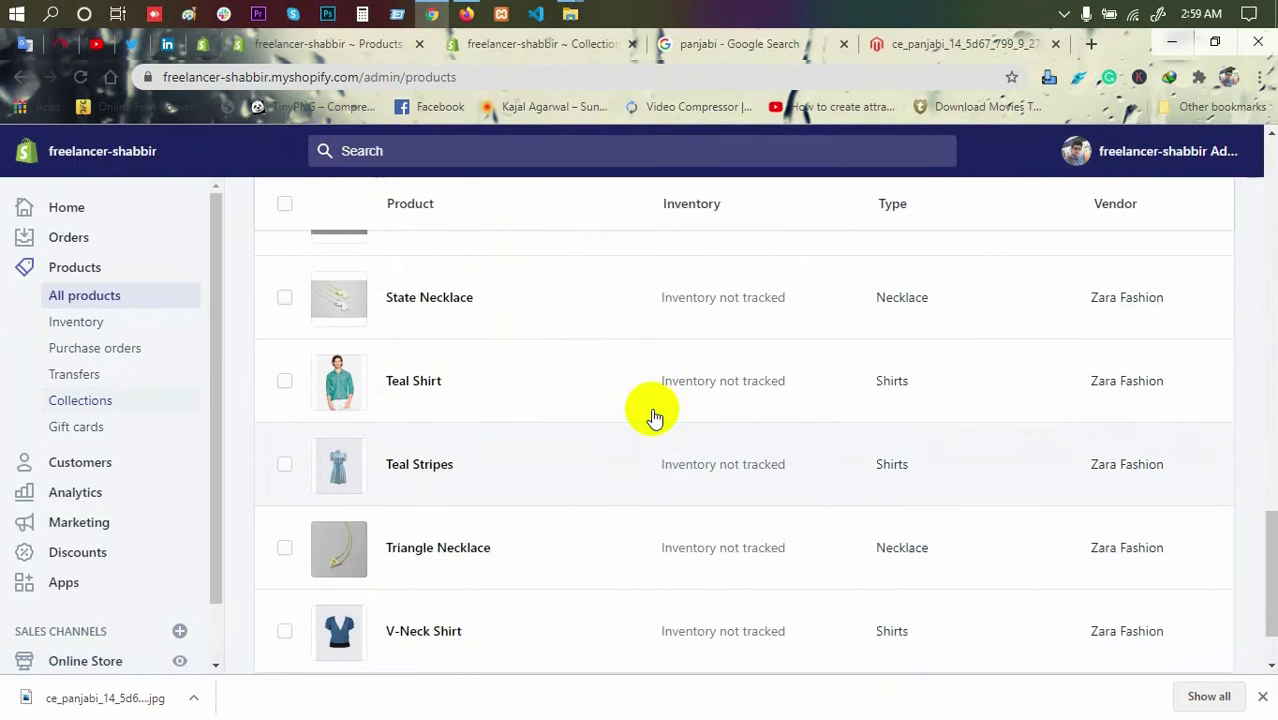
{"action": "scroll", "coordinate": [655, 418], "scroll_direction": "up", "scroll_amount": 3}
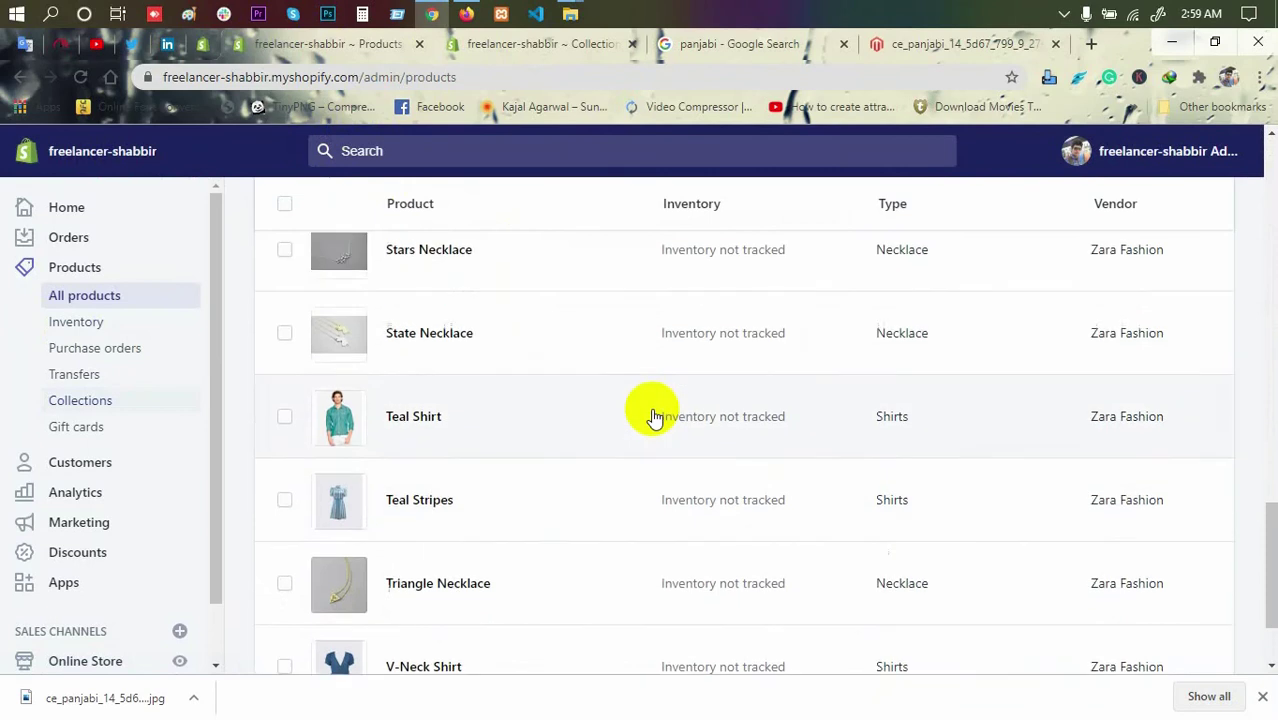
{"action": "scroll", "coordinate": [727, 437], "scroll_direction": "up", "scroll_amount": 2}
{"action": "left_click", "coordinate": [727, 437]}
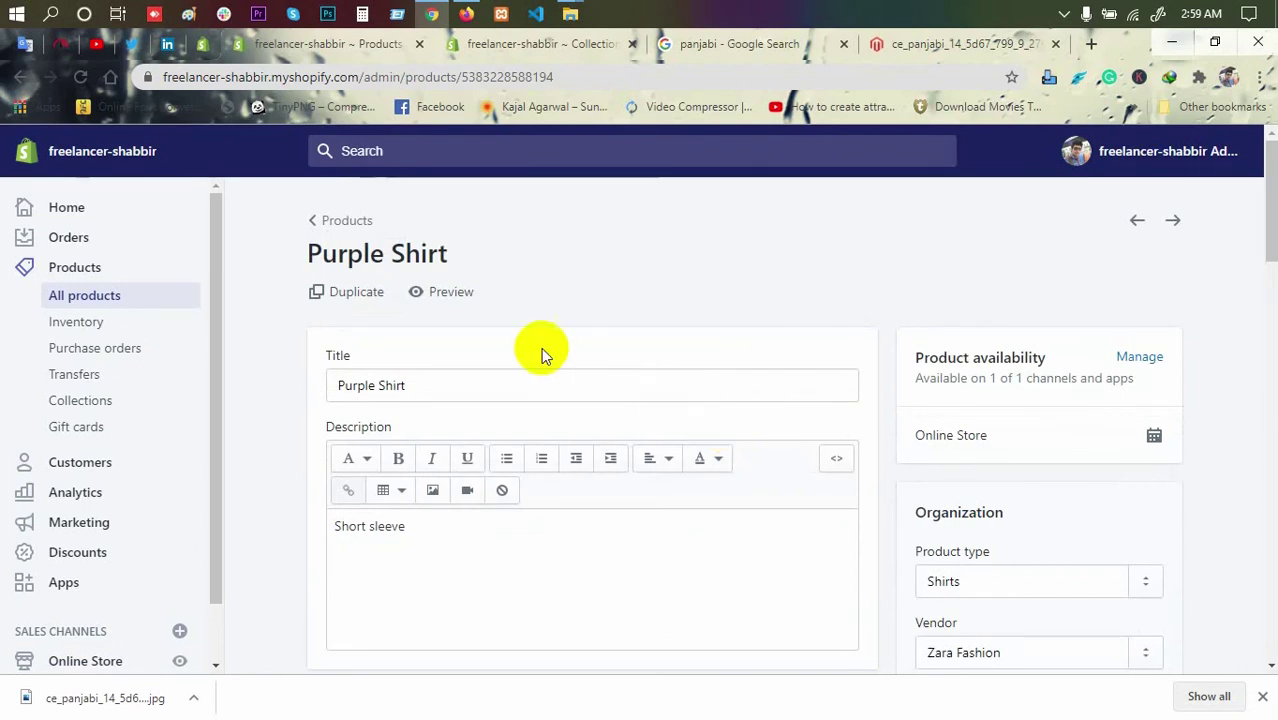
{"action": "scroll", "coordinate": [509, 357], "scroll_direction": "down", "scroll_amount": 4}
{"action": "scroll", "coordinate": [509, 355], "scroll_direction": "up", "scroll_amount": 4}
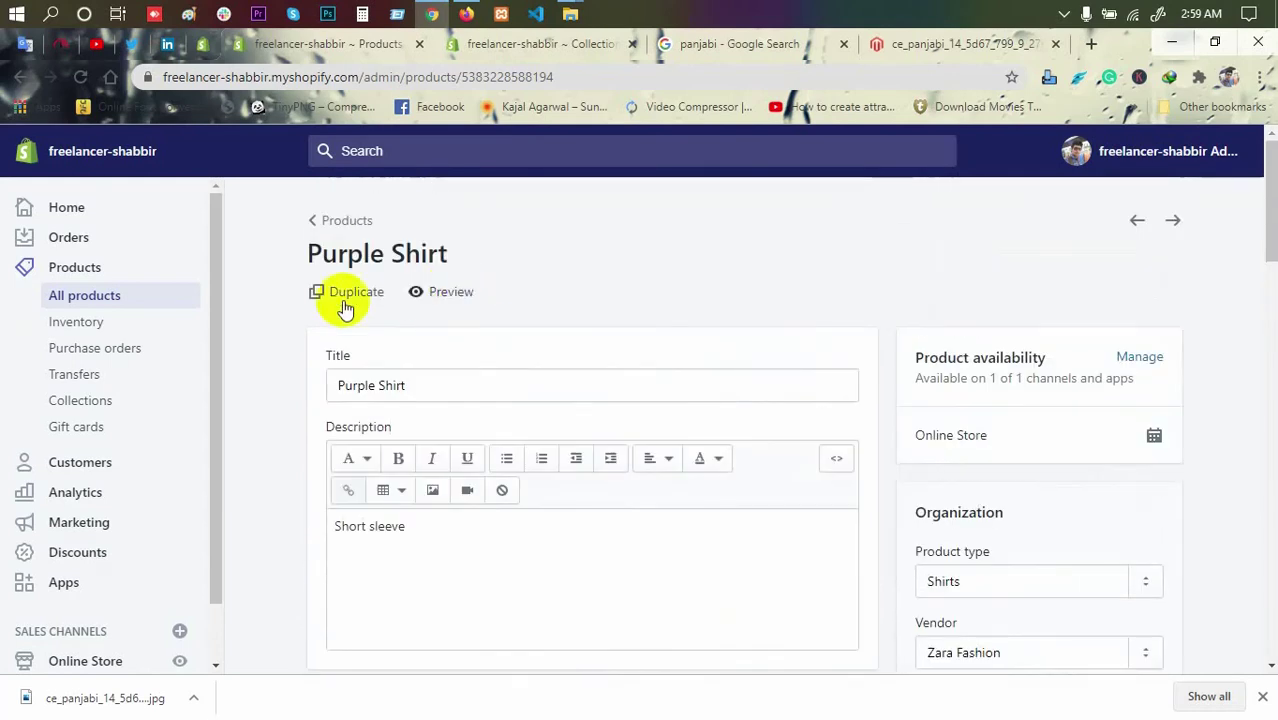
{"action": "left_click", "coordinate": [24, 163]}
{"action": "left_click", "coordinate": [21, 79]}
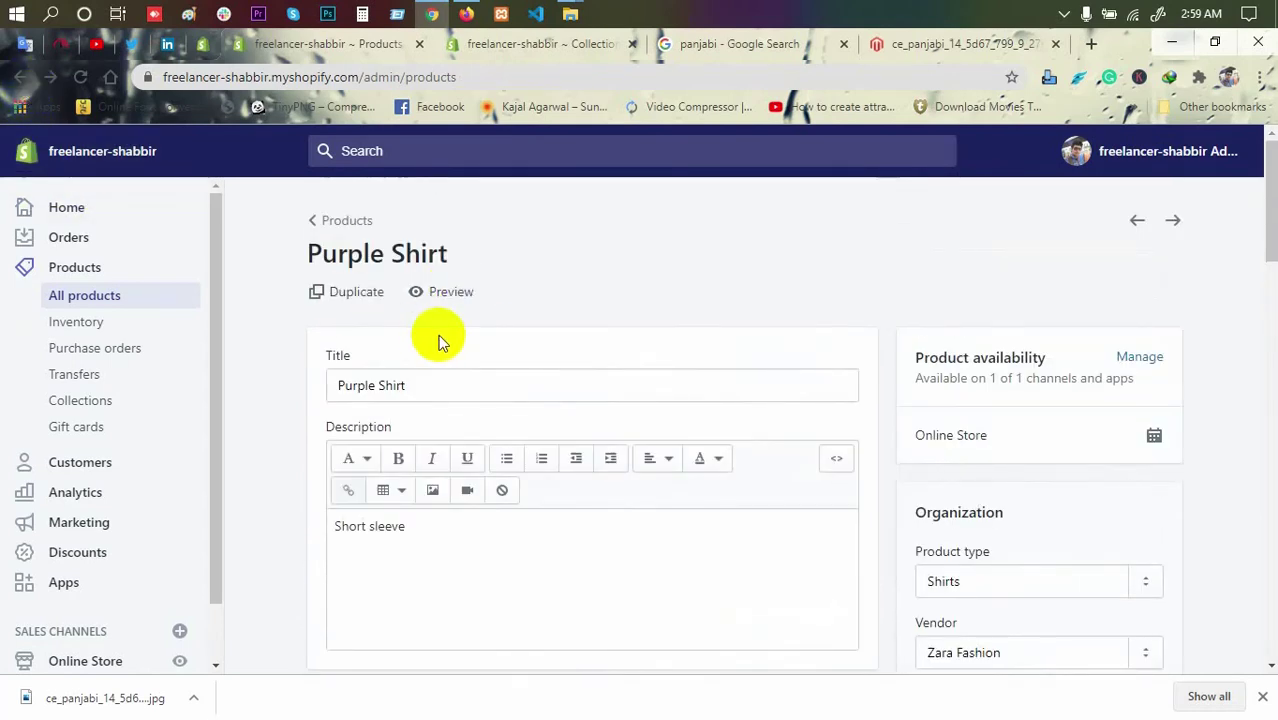
{"action": "scroll", "coordinate": [584, 371], "scroll_direction": "up", "scroll_amount": 8}
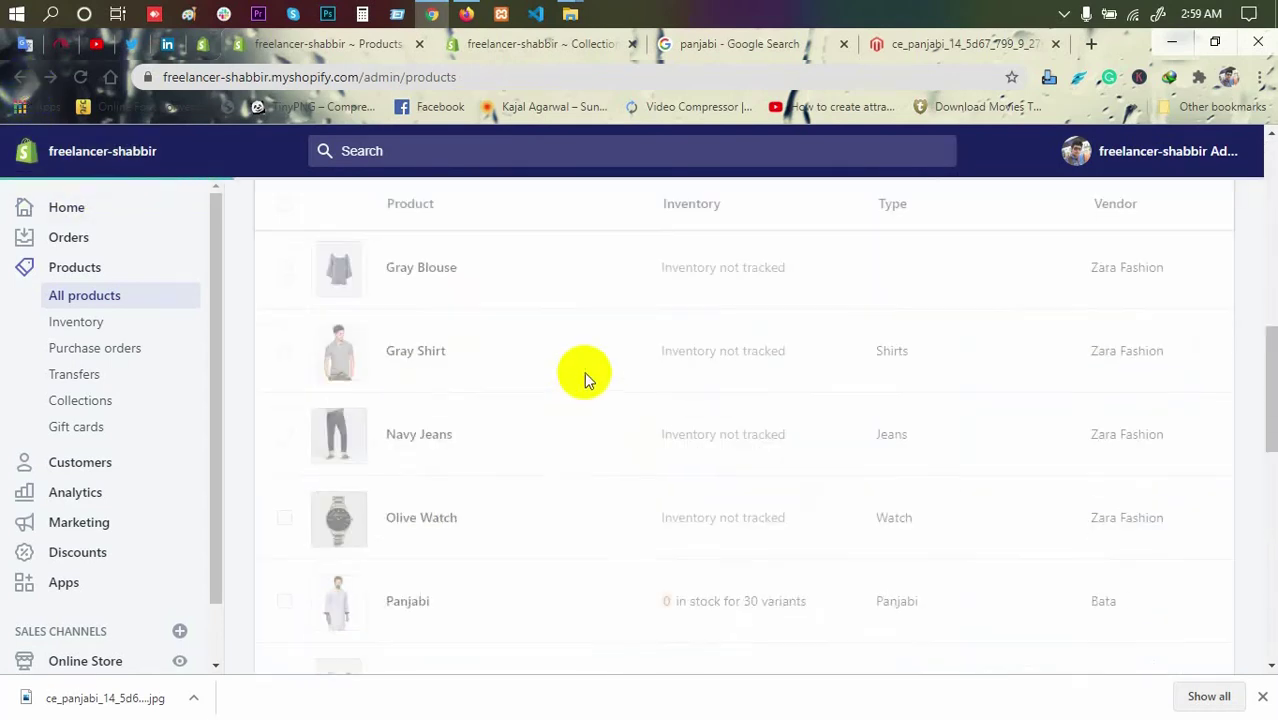
Step: Go back to the Necklace collection and start another new collection titled Jewelry
{"action": "left_click", "coordinate": [524, 48]}
{"action": "scroll", "coordinate": [519, 371], "scroll_direction": "up", "scroll_amount": 10}
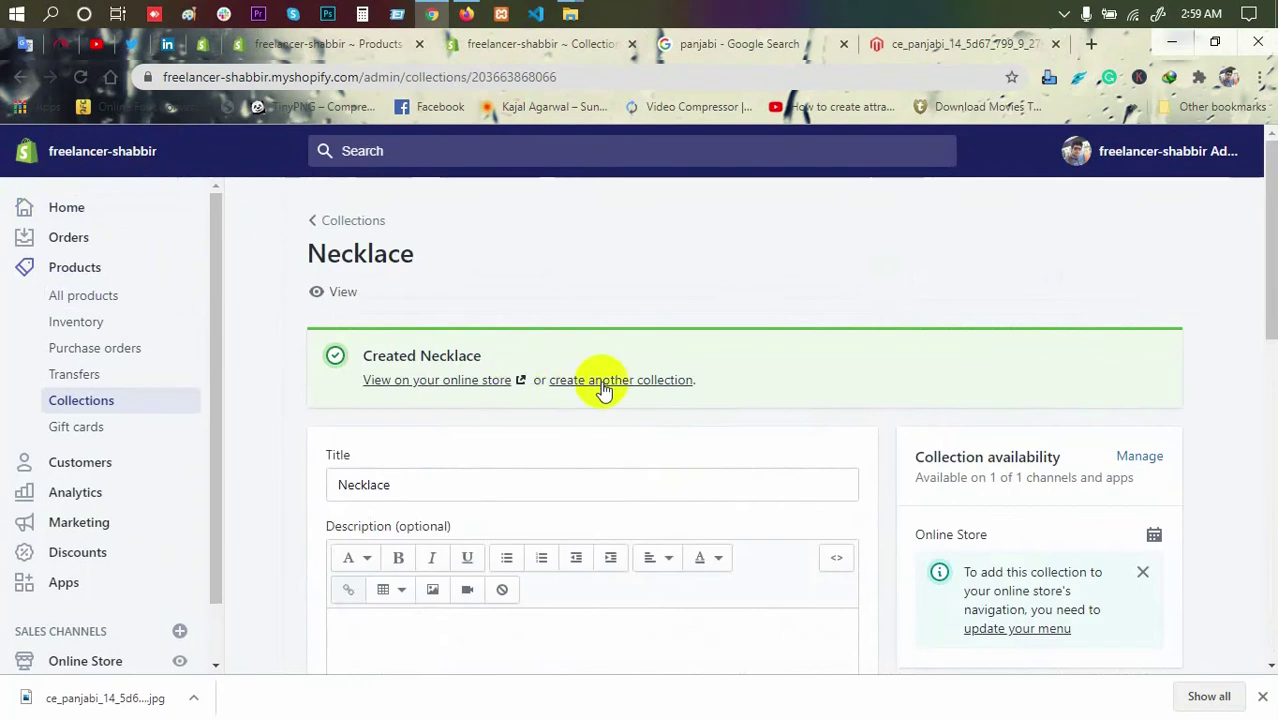
{"action": "left_click", "coordinate": [600, 381]}
{"action": "left_click", "coordinate": [512, 346]}
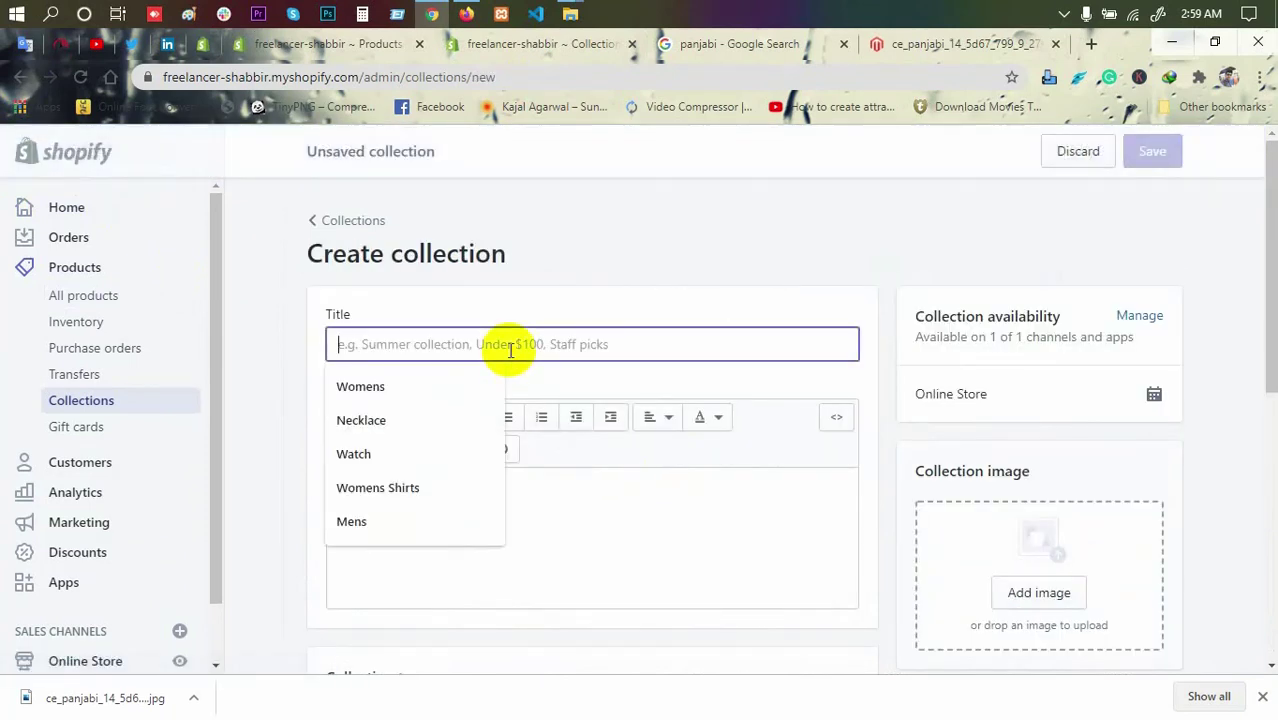
{"action": "type", "text": "Jewelry"}
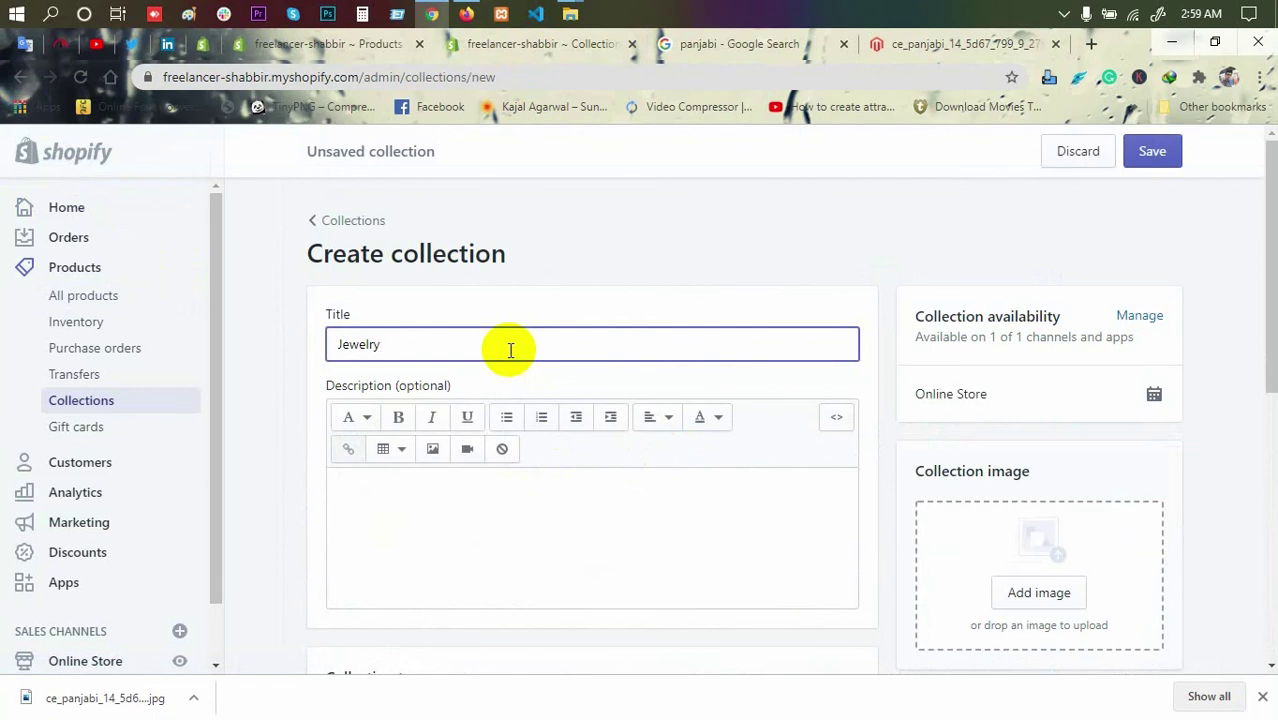
Step: Set the Jewelry collection's first condition to product type is equal to Watch, and add a second condition row
{"action": "scroll", "coordinate": [511, 350], "scroll_direction": "down", "scroll_amount": 5}
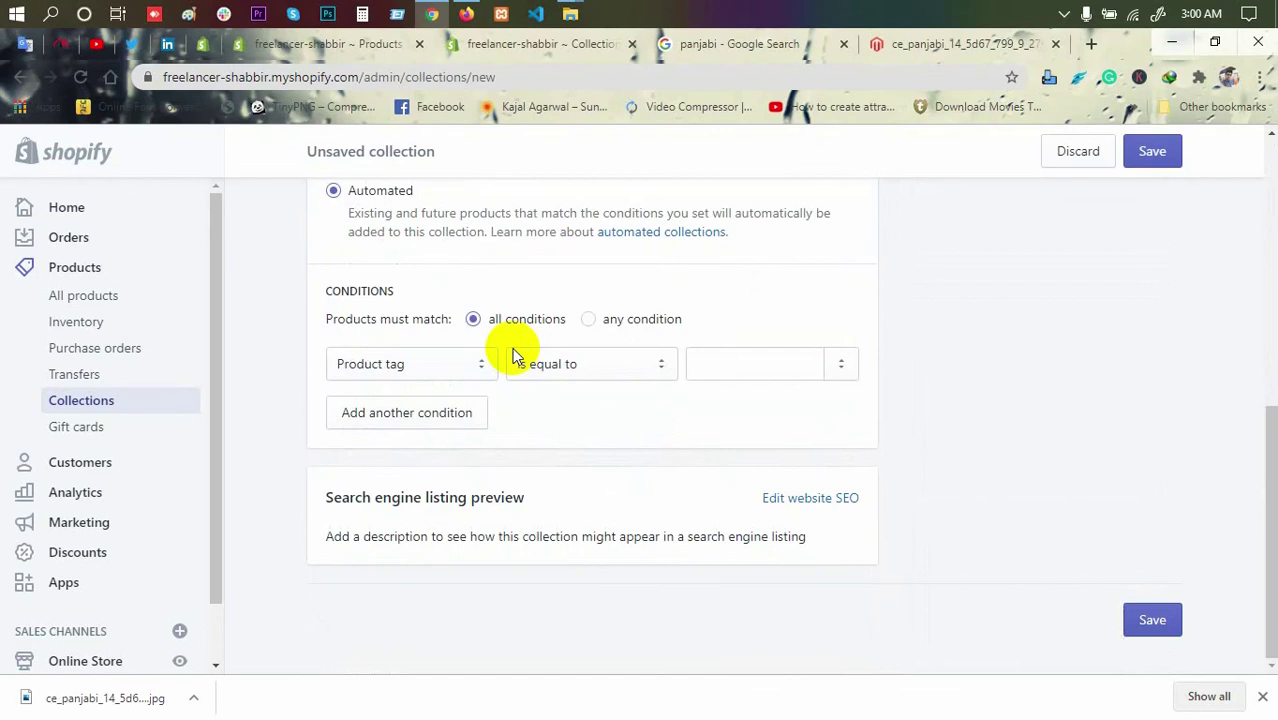
{"action": "left_click", "coordinate": [705, 356]}
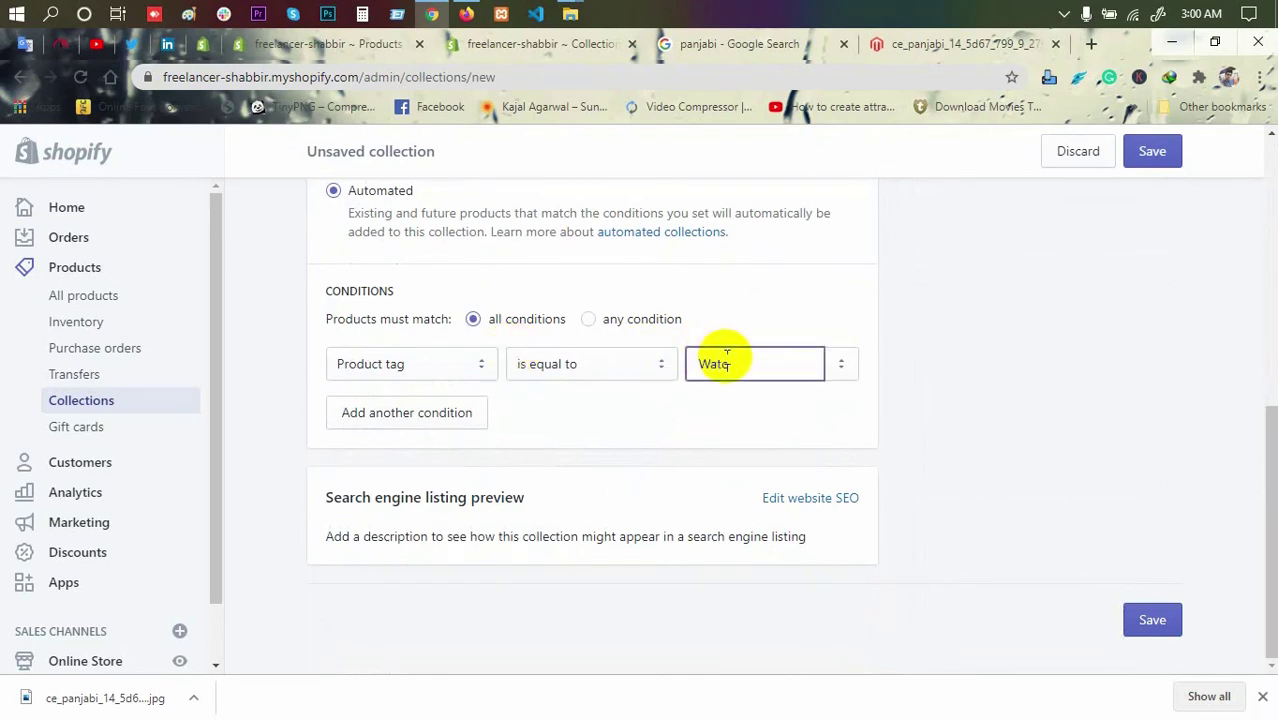
{"action": "type", "text": "Watch"}
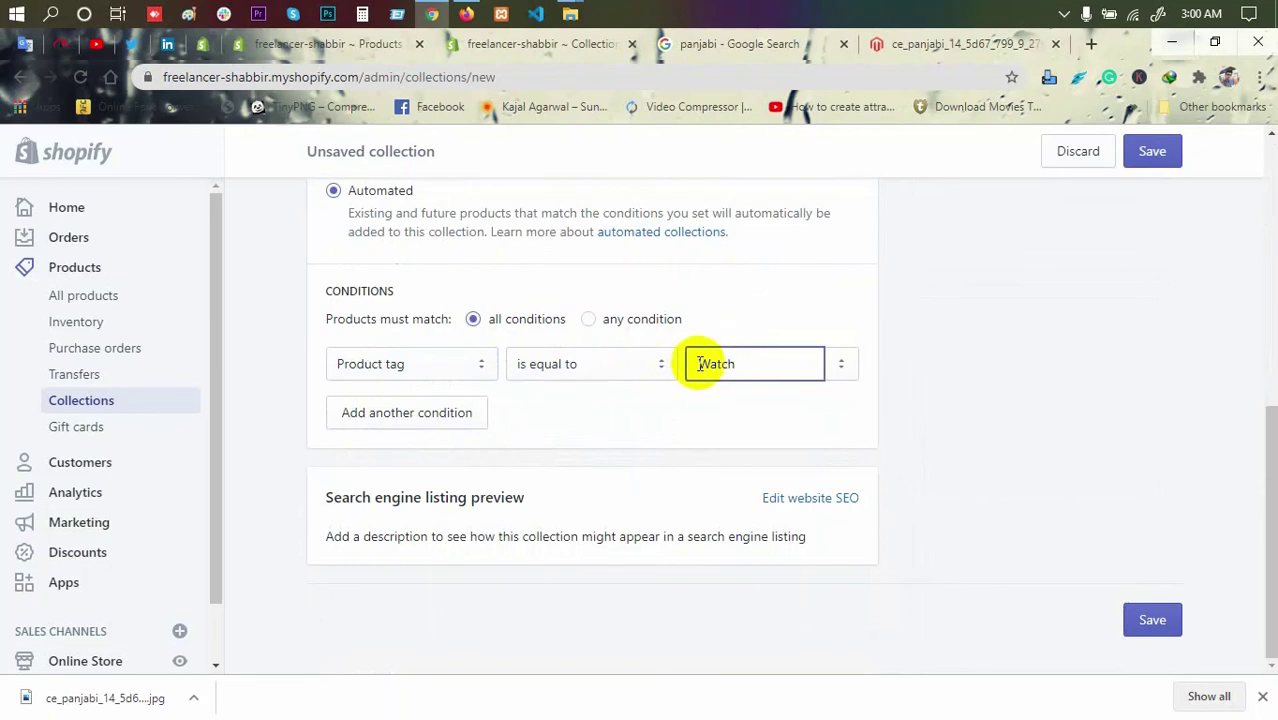
{"action": "left_click", "coordinate": [416, 363]}
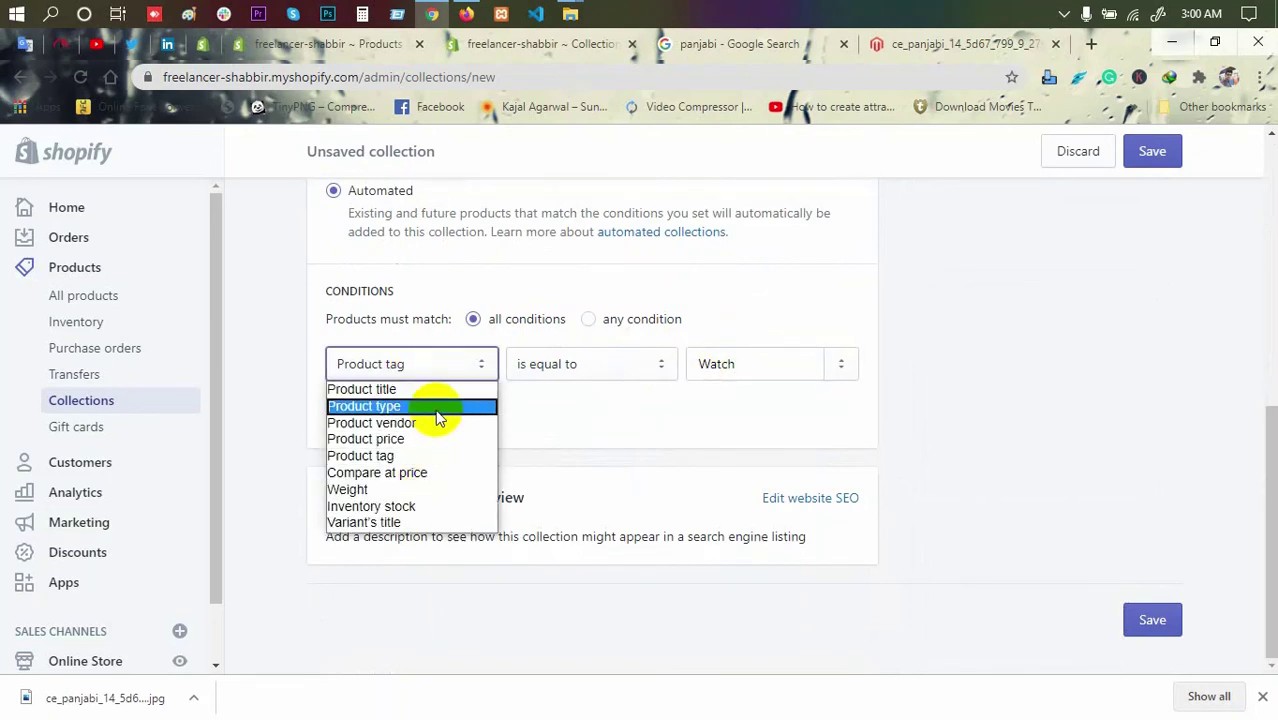
{"action": "left_click", "coordinate": [432, 407]}
{"action": "left_click", "coordinate": [443, 424]}
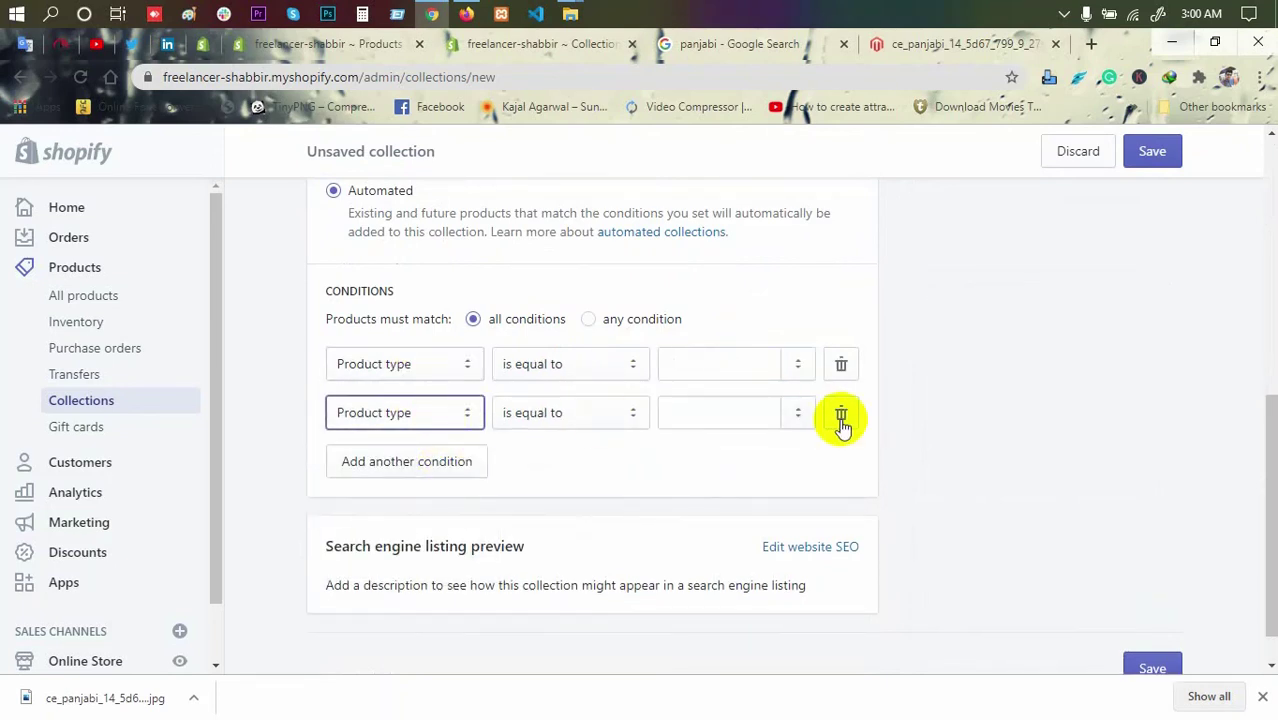
{"action": "left_click", "coordinate": [726, 368]}
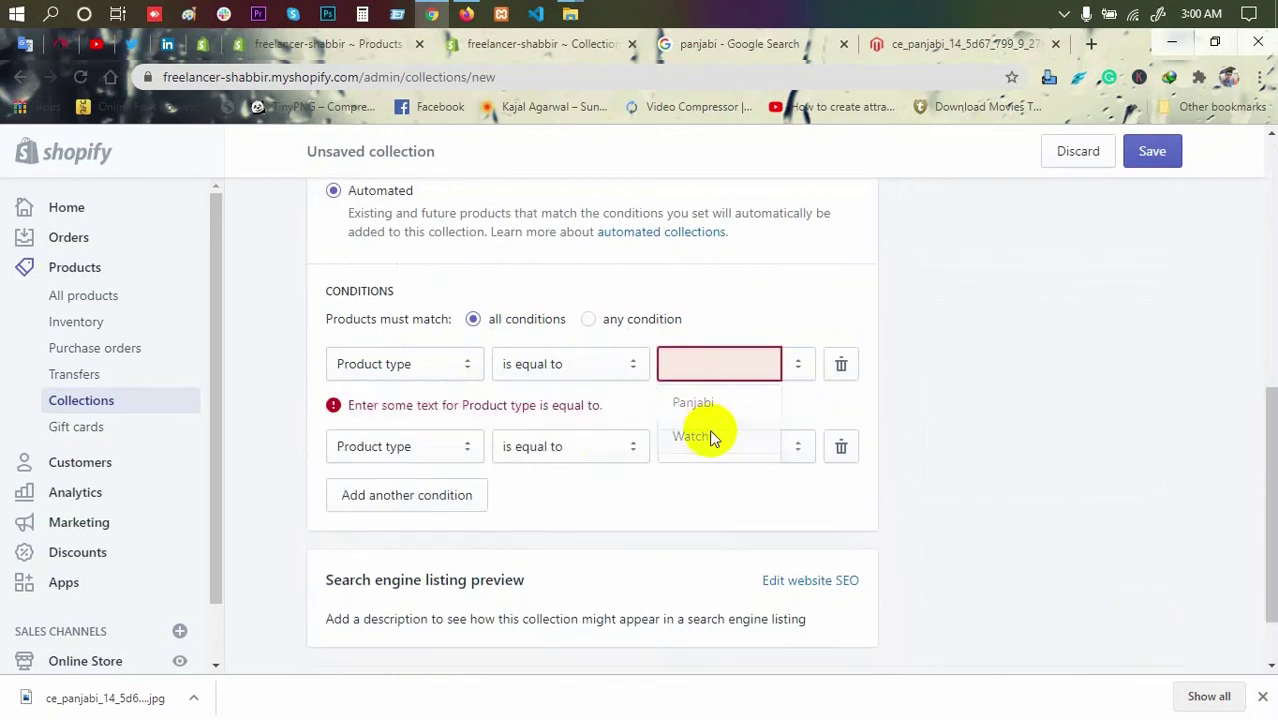
{"action": "left_click", "coordinate": [707, 430]}
Step: Set the second condition to product type is equal to Necklace, then save the Jewelry collection and check its conditions and products
{"action": "left_click", "coordinate": [707, 411]}
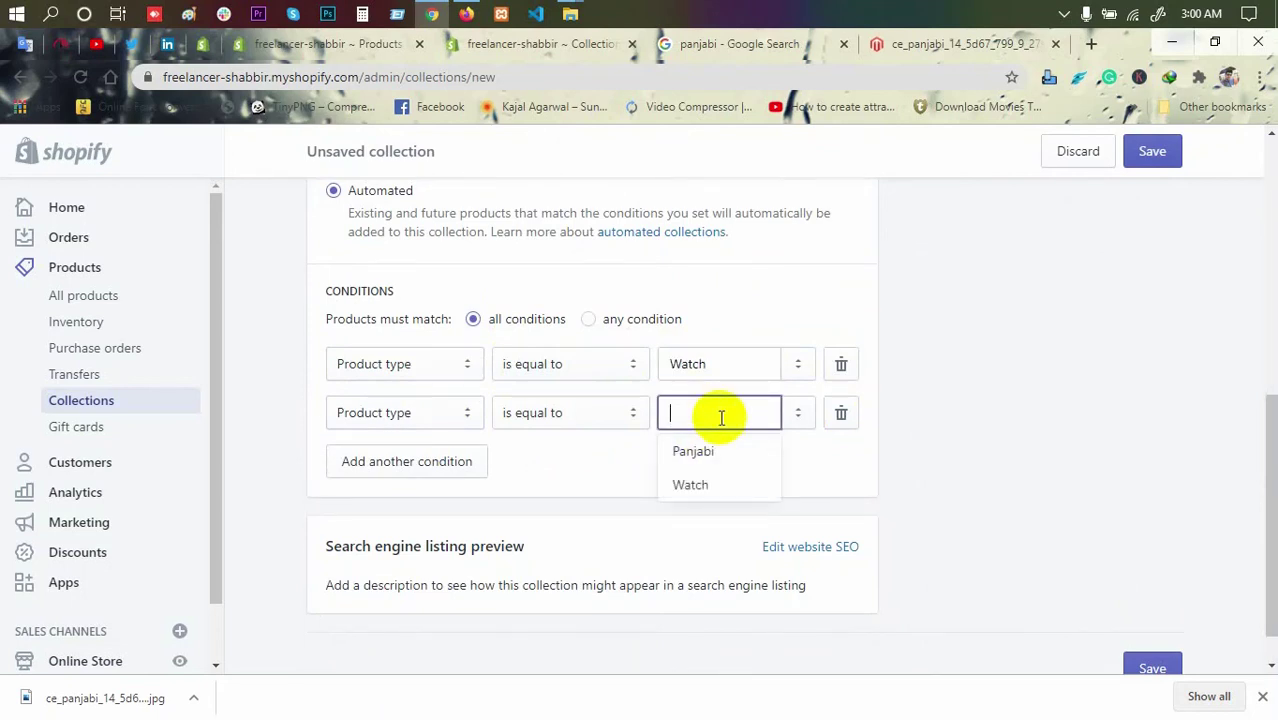
{"action": "type", "text": "Necklace"}
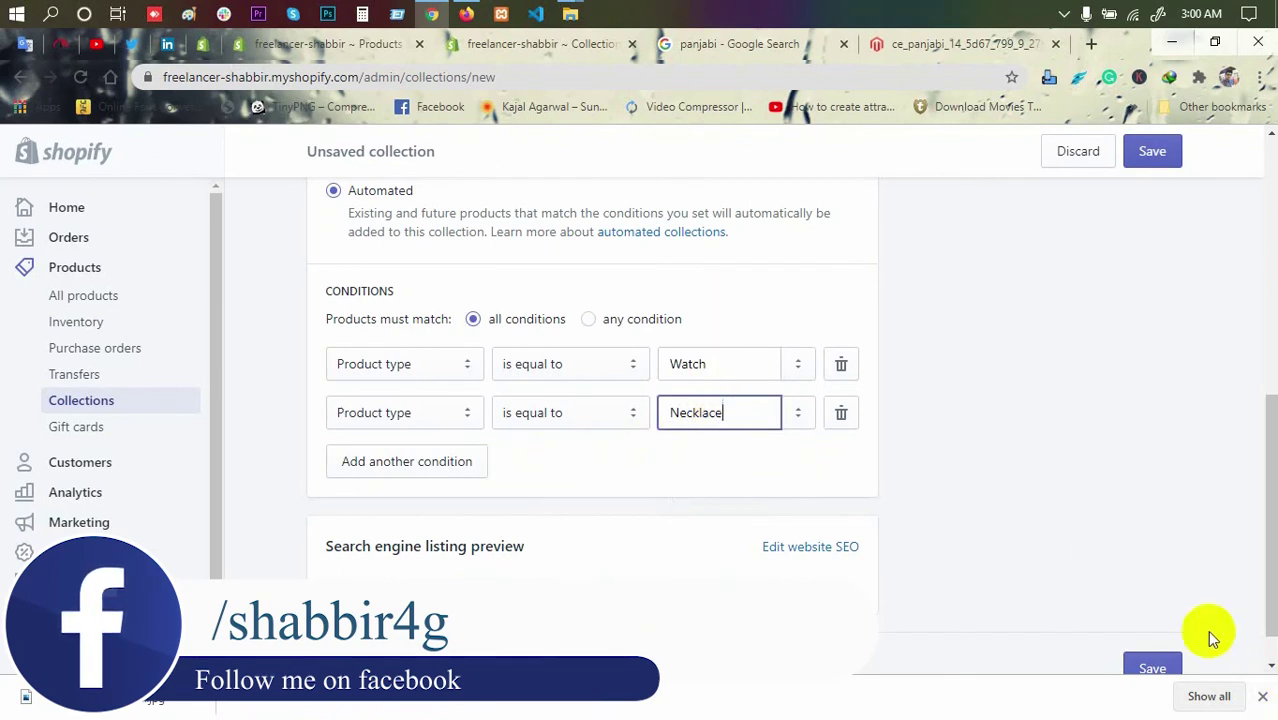
{"action": "left_click", "coordinate": [1152, 666]}
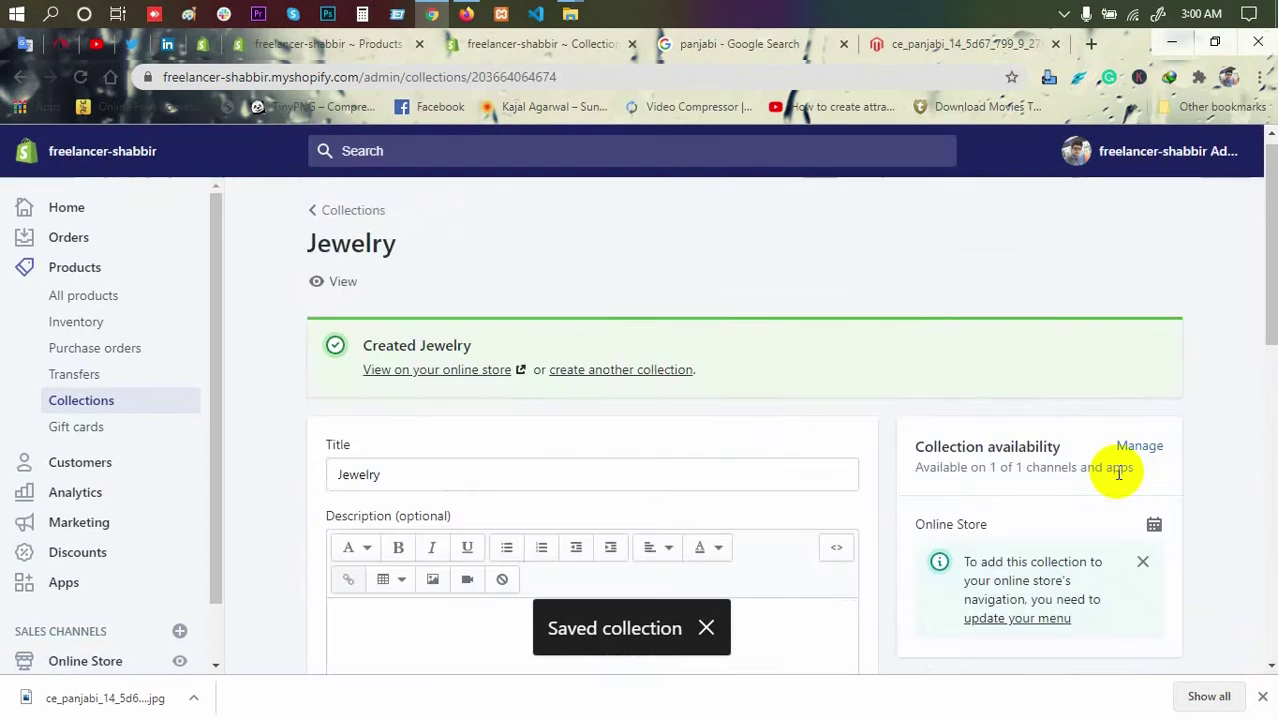
{"action": "scroll", "coordinate": [1115, 471], "scroll_direction": "down", "scroll_amount": 10}
{"action": "scroll", "coordinate": [1115, 471], "scroll_direction": "up", "scroll_amount": 2}
{"action": "scroll", "coordinate": [1115, 471], "scroll_direction": "up", "scroll_amount": 2}
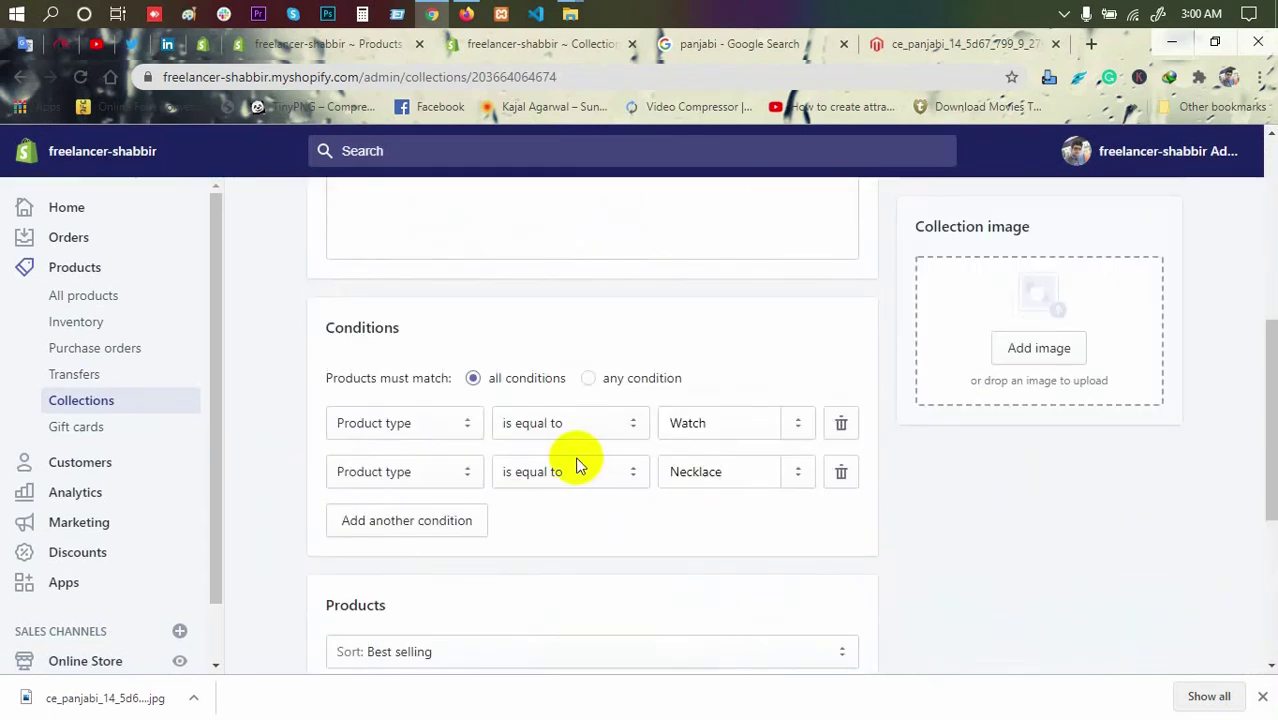
{"action": "scroll", "coordinate": [679, 456], "scroll_direction": "up", "scroll_amount": 1}
{"action": "scroll", "coordinate": [679, 456], "scroll_direction": "down", "scroll_amount": 4}
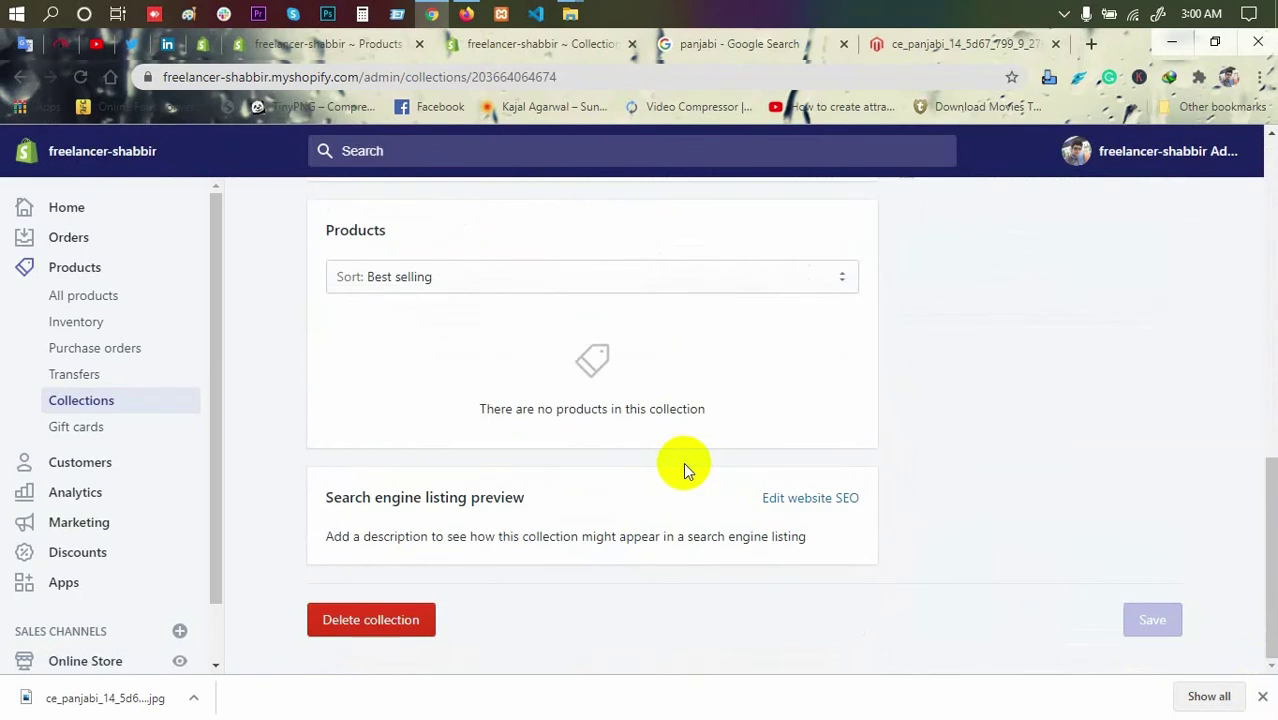
Step: Check the product list for another product type to use in the Jewelry collection's conditions
{"action": "left_click", "coordinate": [321, 44]}
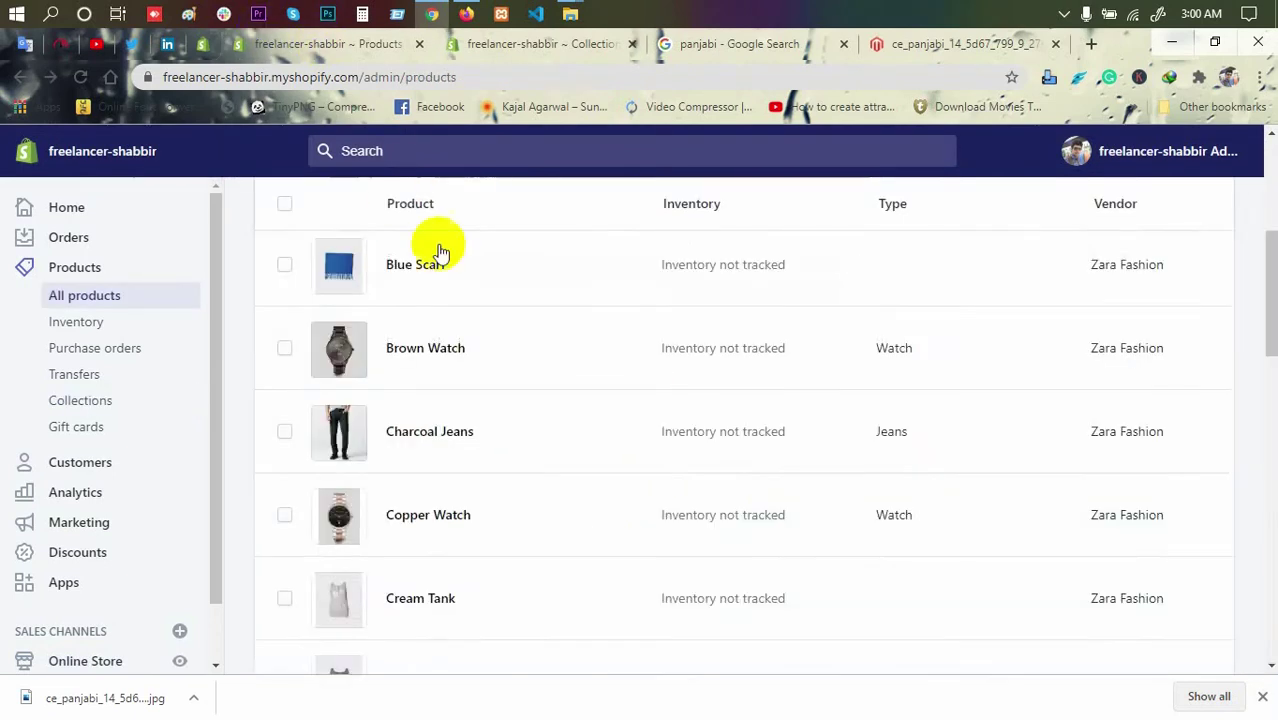
{"action": "scroll", "coordinate": [490, 433], "scroll_direction": "up", "scroll_amount": 3}
{"action": "scroll", "coordinate": [493, 435], "scroll_direction": "down", "scroll_amount": 2}
{"action": "scroll", "coordinate": [493, 435], "scroll_direction": "down", "scroll_amount": 10}
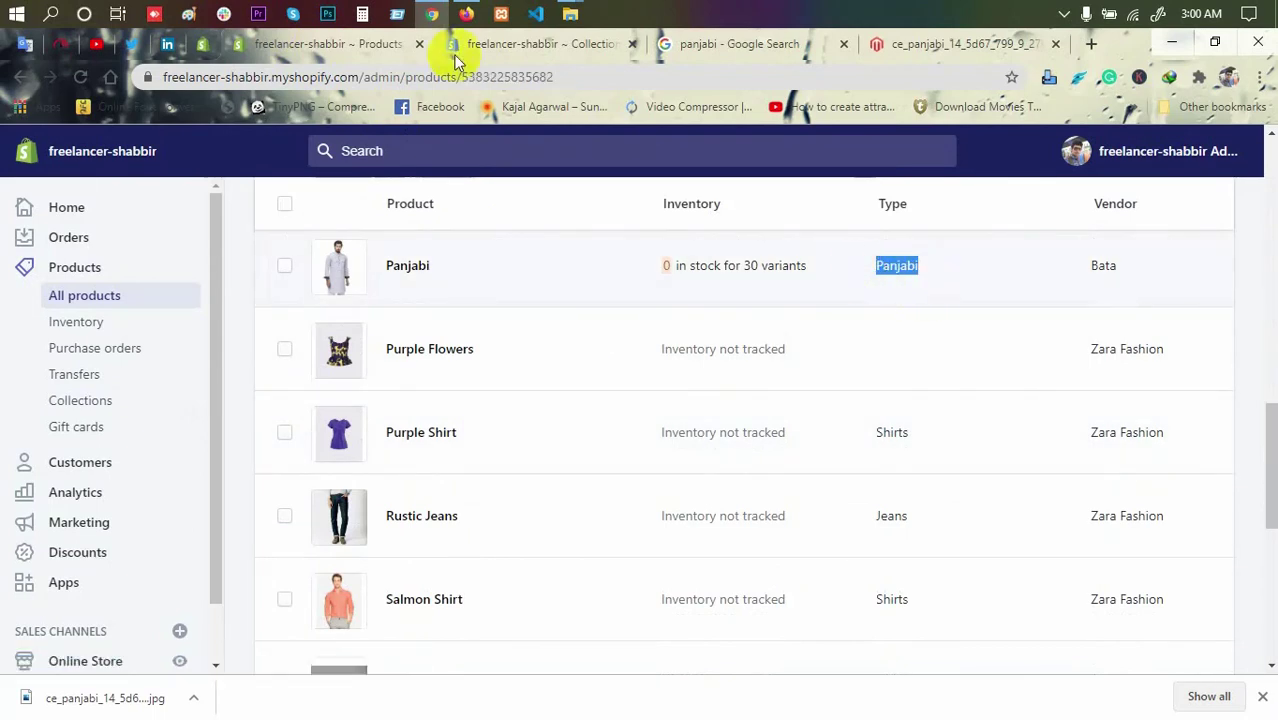
Step: Add a third condition to the Jewelry collection, product type is equal to Panjabi, and save the collection
{"action": "left_click", "coordinate": [505, 44]}
{"action": "scroll", "coordinate": [614, 435], "scroll_direction": "up", "scroll_amount": 7}
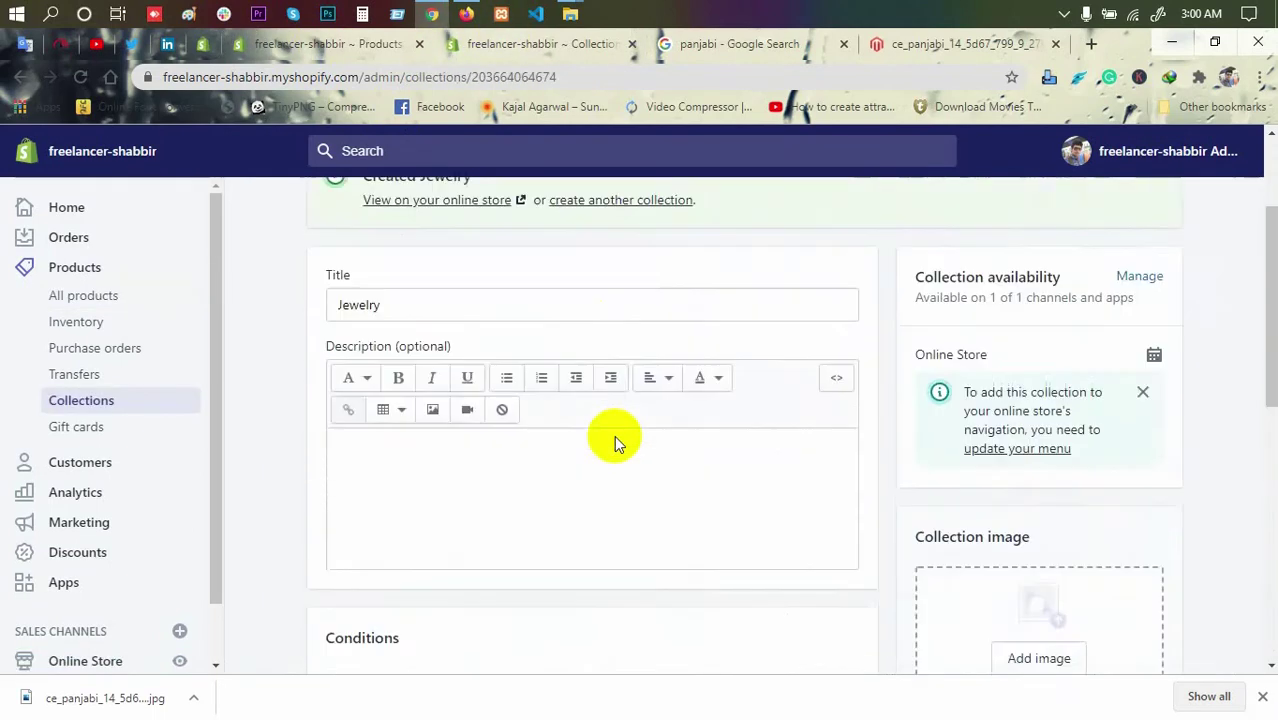
{"action": "scroll", "coordinate": [614, 435], "scroll_direction": "down", "scroll_amount": 3}
{"action": "scroll", "coordinate": [742, 532], "scroll_direction": "down", "scroll_amount": 1}
{"action": "left_click", "coordinate": [360, 530]}
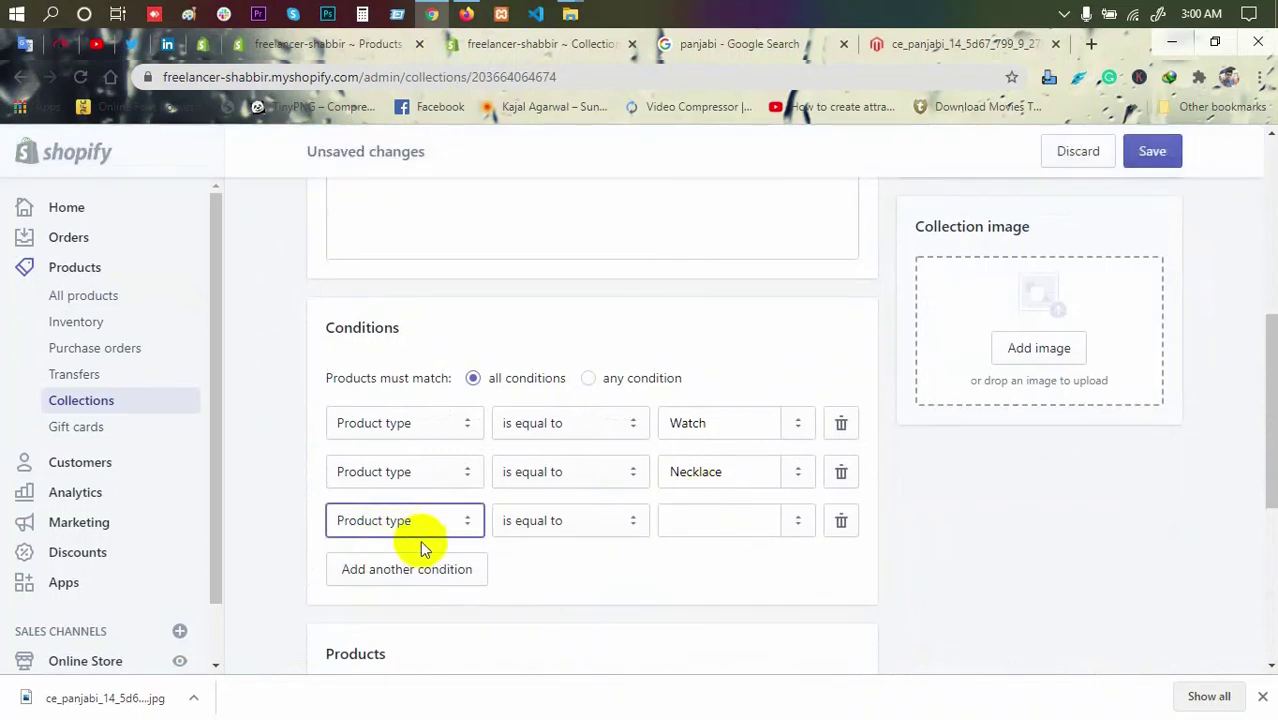
{"action": "left_click", "coordinate": [720, 516]}
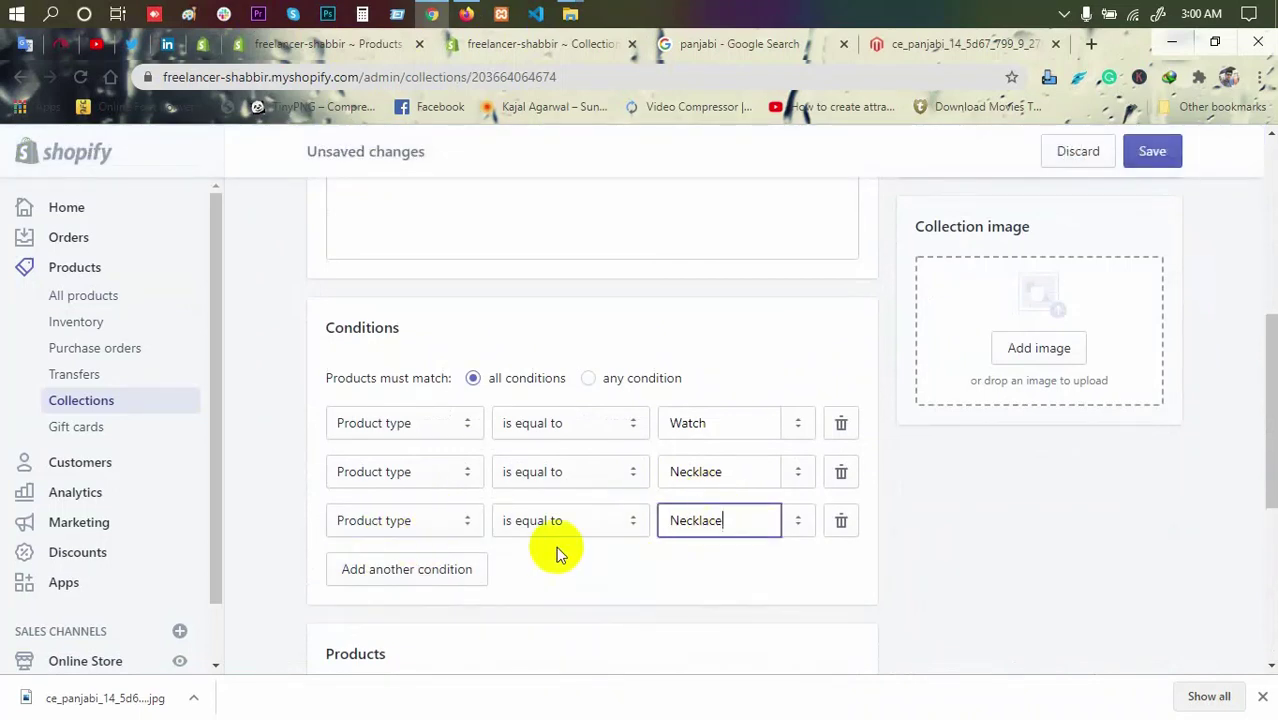
{"action": "left_click_drag", "start_coordinate": [736, 520], "coordinate": [647, 520]}
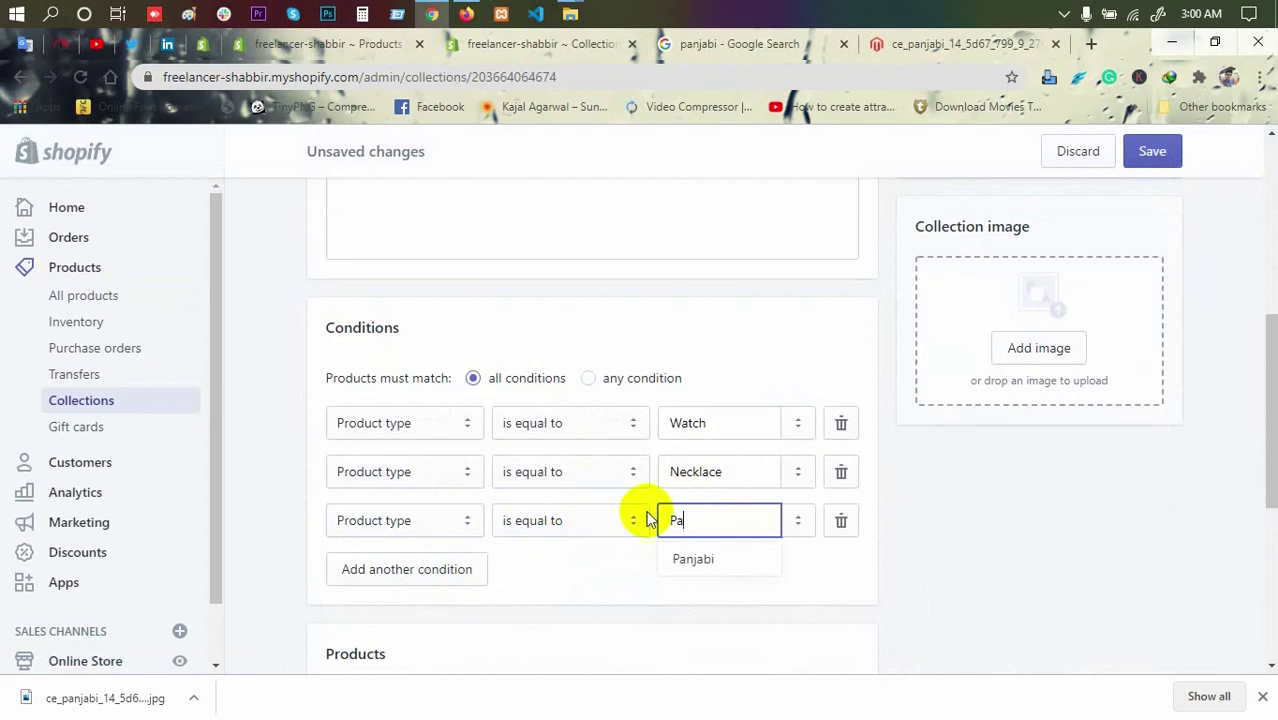
{"action": "left_click", "coordinate": [695, 558]}
{"action": "scroll", "coordinate": [849, 529], "scroll_direction": "down", "scroll_amount": 5}
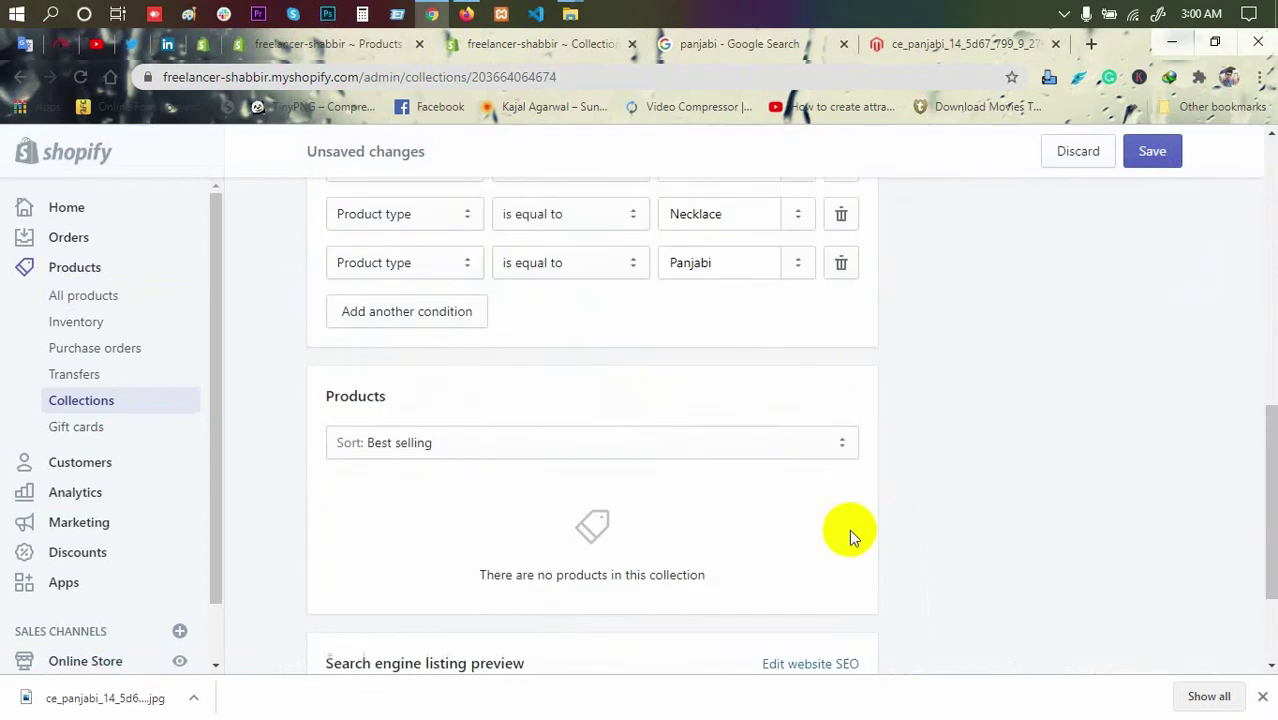
{"action": "left_click", "coordinate": [1160, 620]}
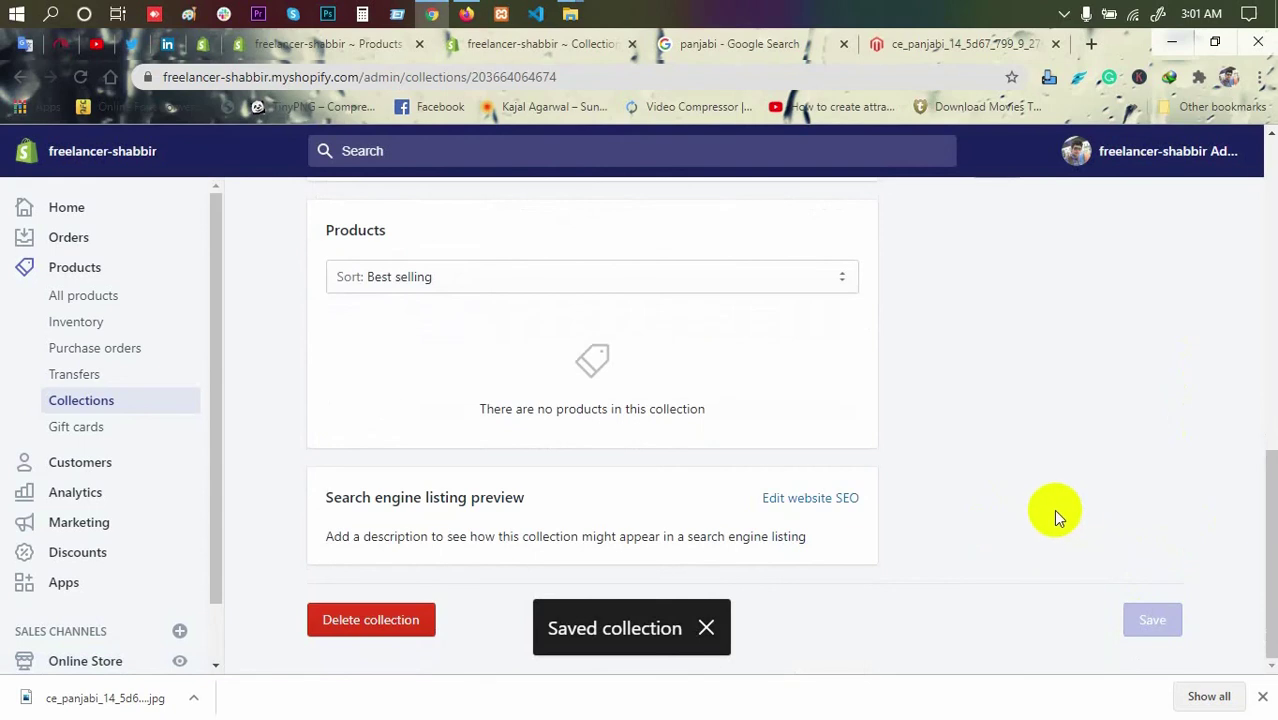
Step: Add a fourth condition based on product tag to the Jewelry collection, save it and review the collection page
{"action": "scroll", "coordinate": [977, 500], "scroll_direction": "up", "scroll_amount": 2}
{"action": "scroll", "coordinate": [915, 492], "scroll_direction": "up", "scroll_amount": 1}
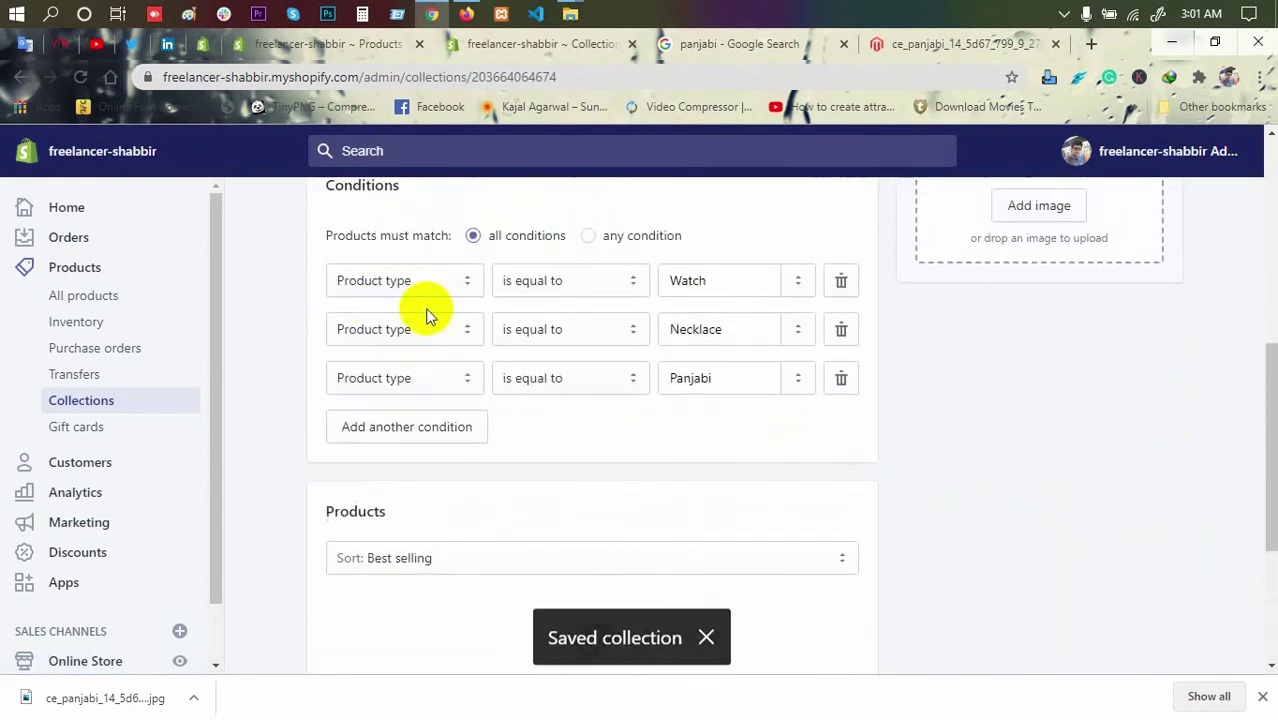
{"action": "left_click", "coordinate": [415, 432]}
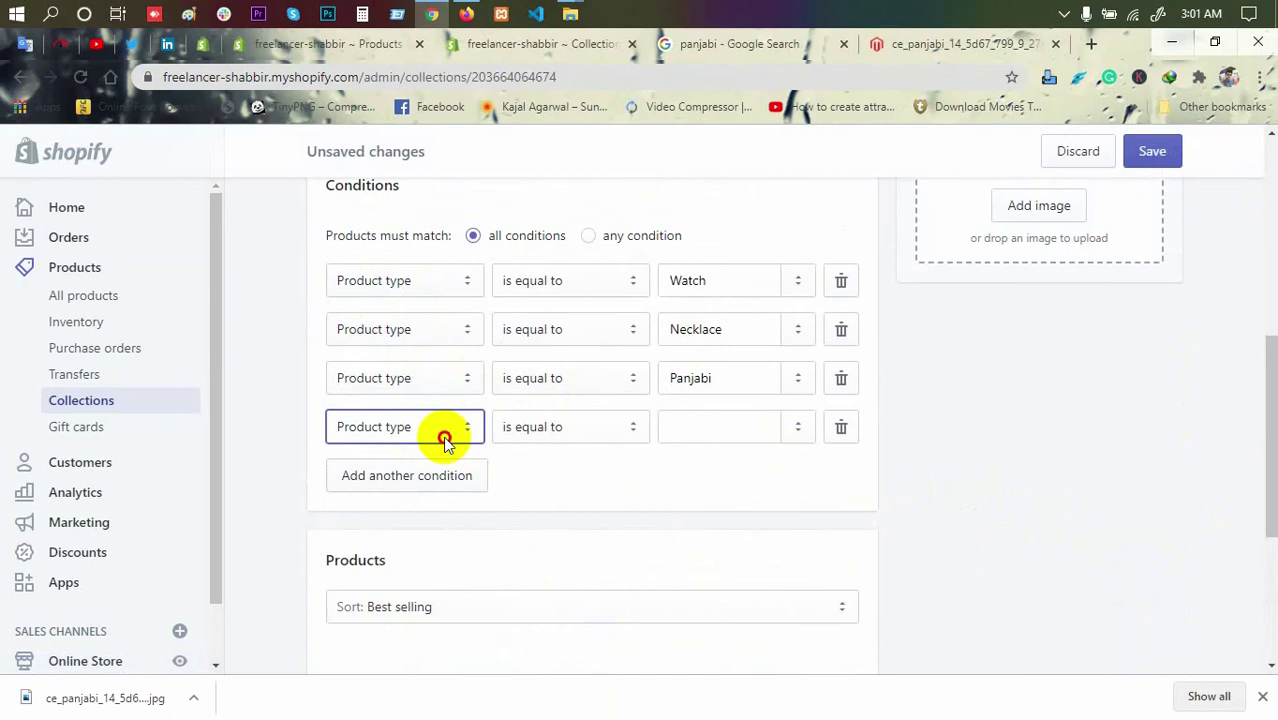
{"action": "left_click", "coordinate": [440, 430]}
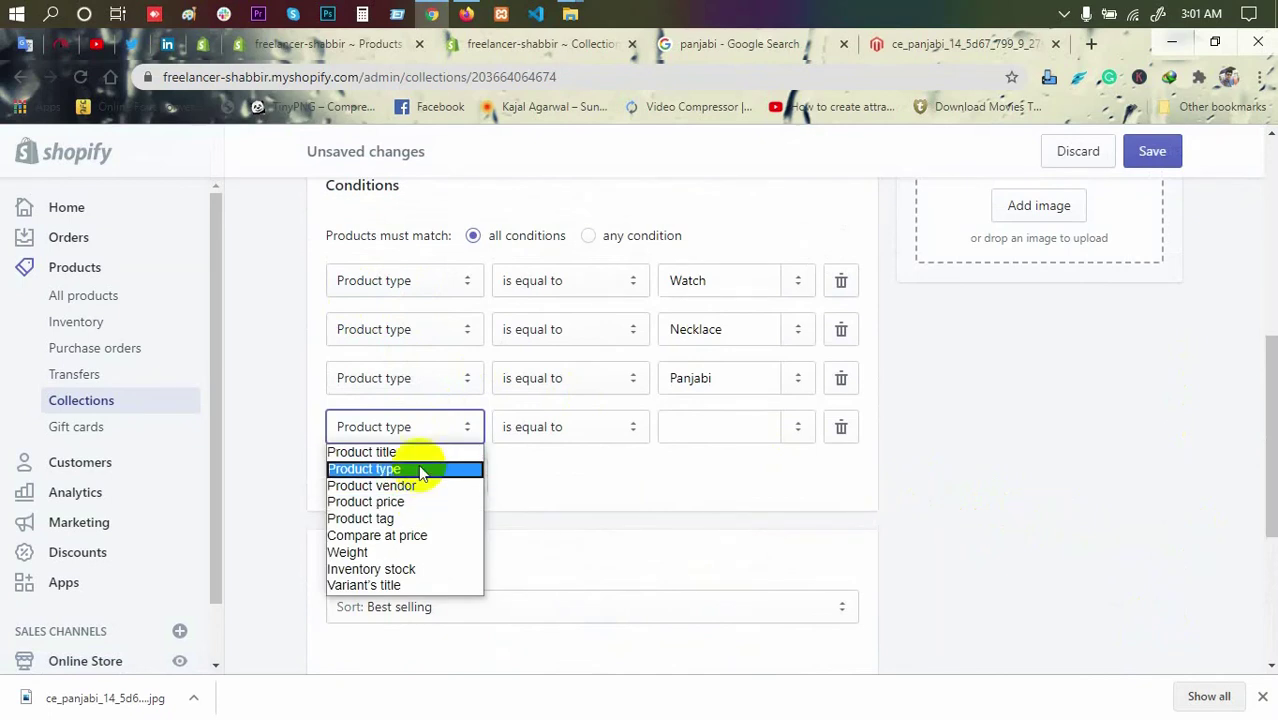
{"action": "left_click", "coordinate": [405, 518]}
{"action": "left_click", "coordinate": [708, 427]}
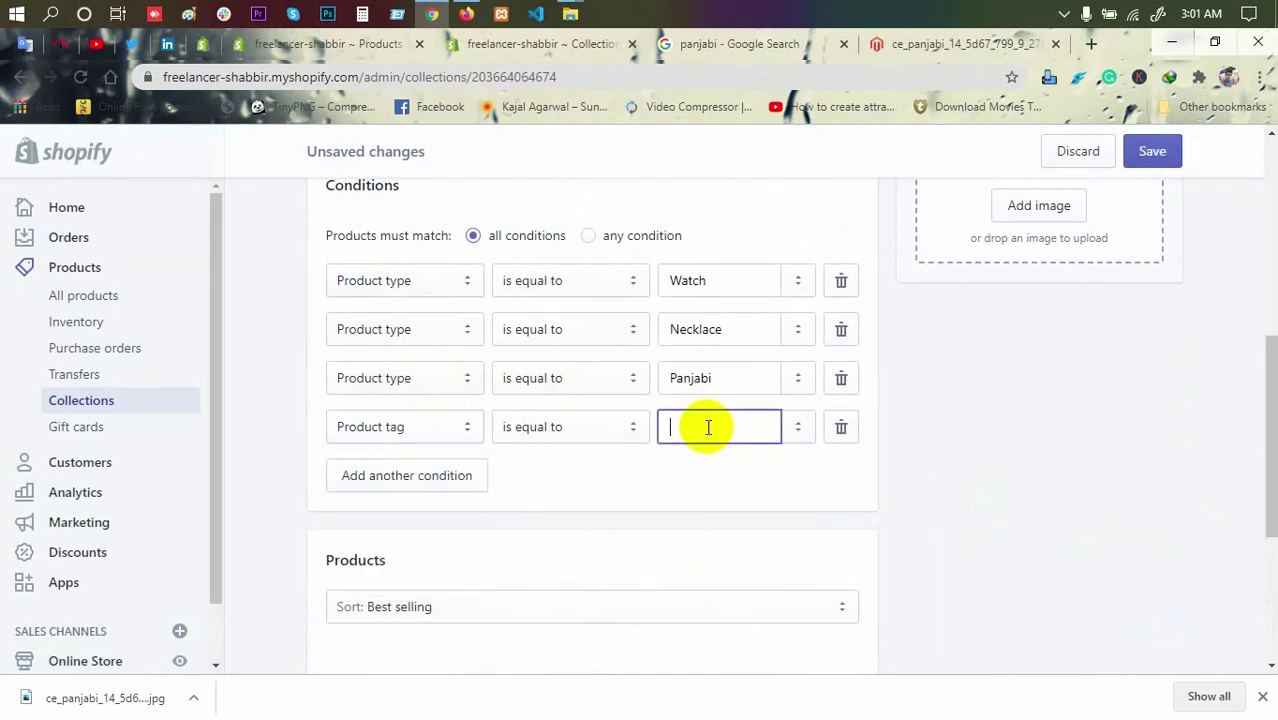
{"action": "scroll", "coordinate": [1218, 572], "scroll_direction": "down", "scroll_amount": 3}
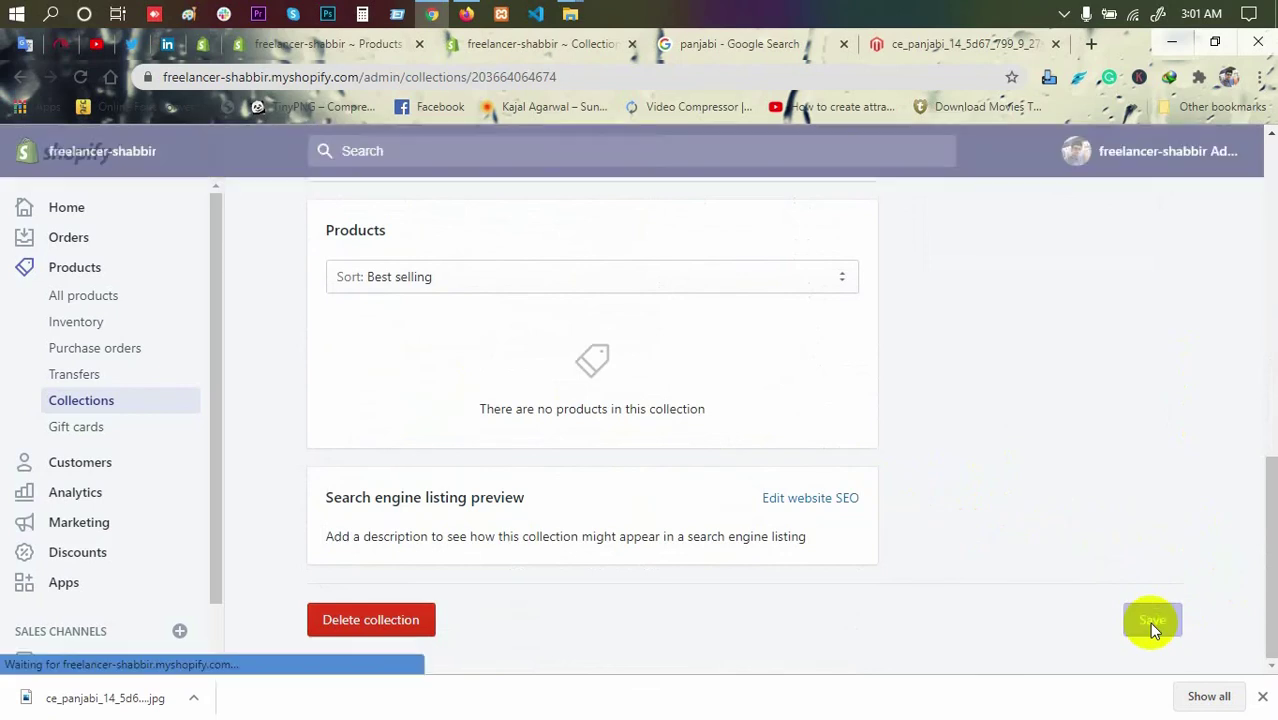
{"action": "scroll", "coordinate": [968, 499], "scroll_direction": "up", "scroll_amount": 10}
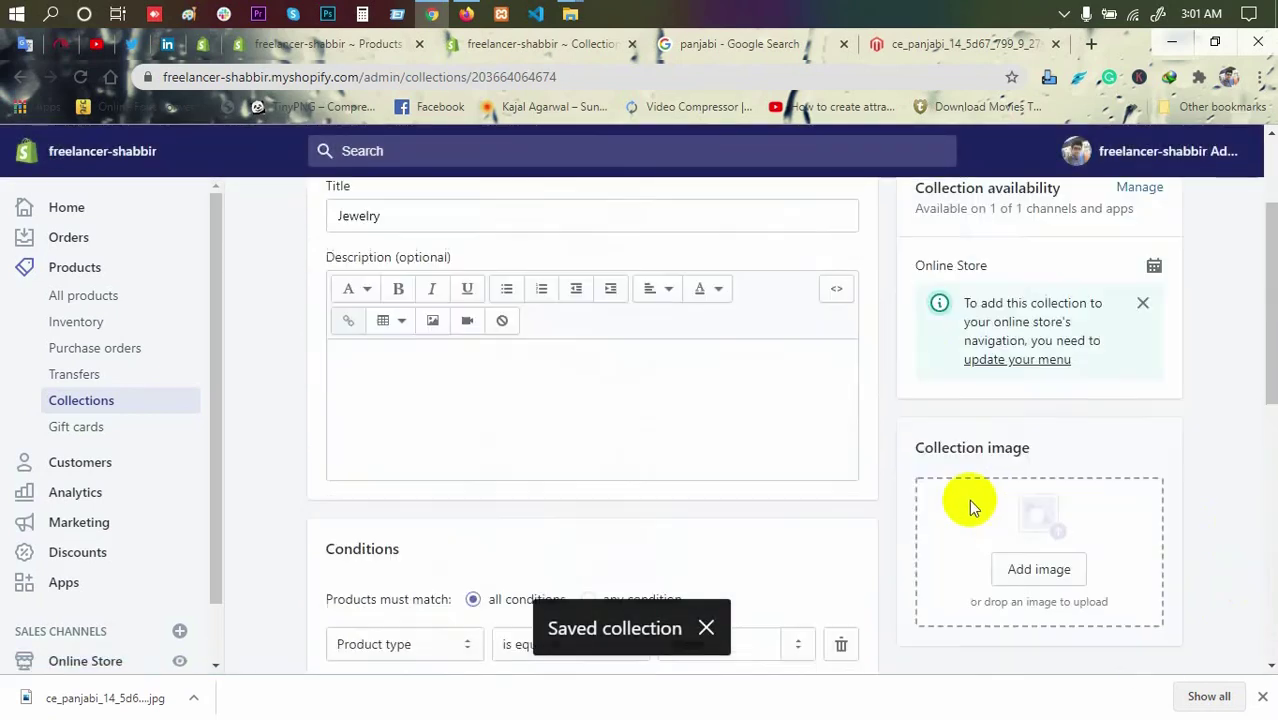
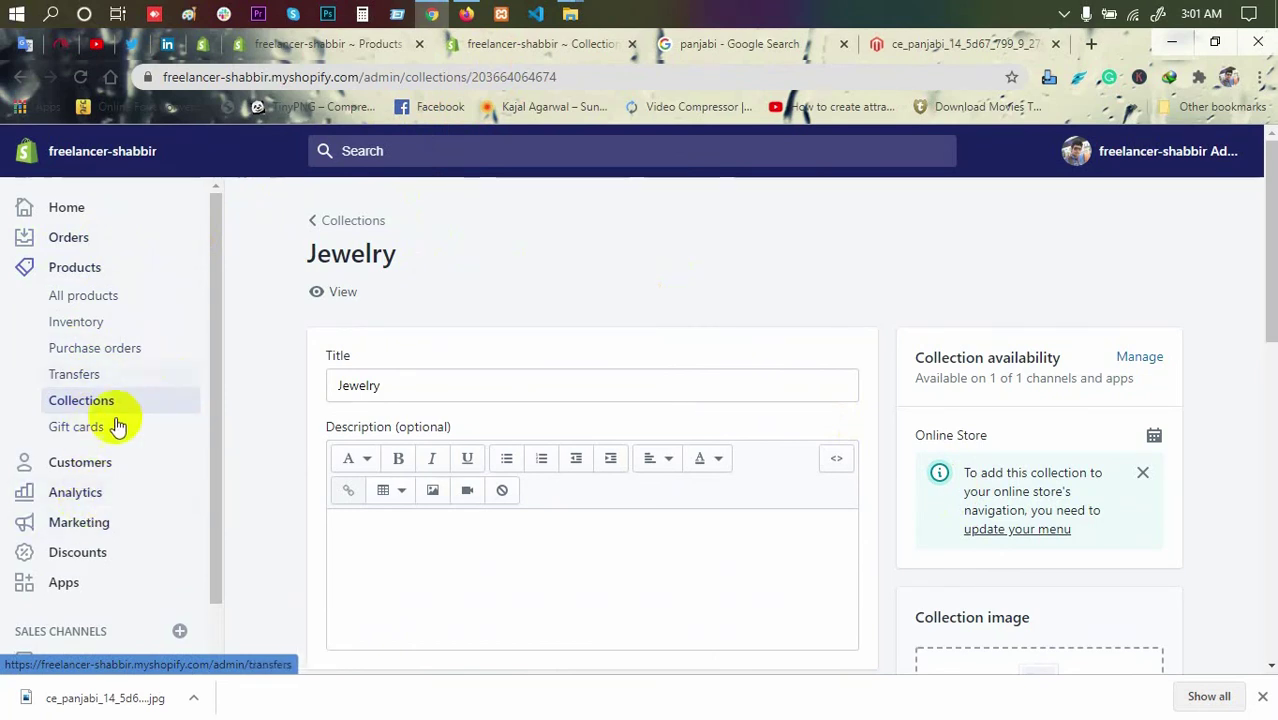
Step: Open the live storefront of the online store and look through its home page sections and header menu
{"action": "left_click", "coordinate": [66, 578]}
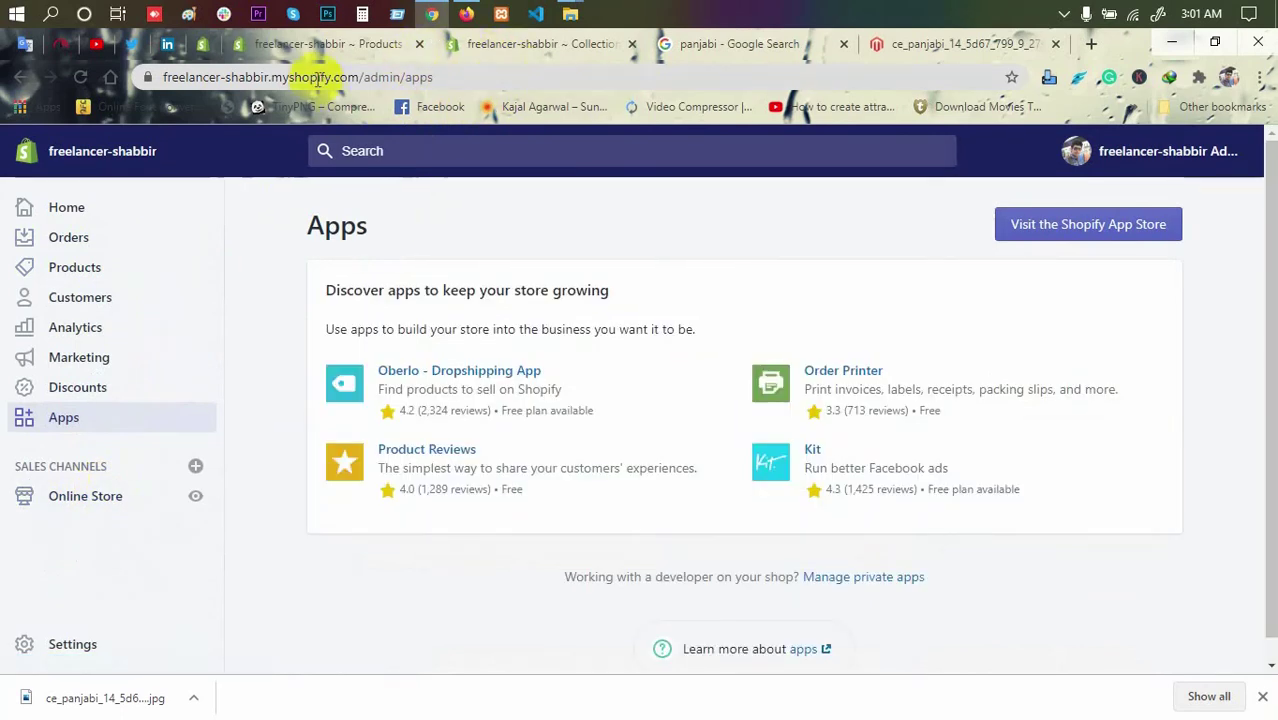
{"action": "left_click", "coordinate": [195, 496]}
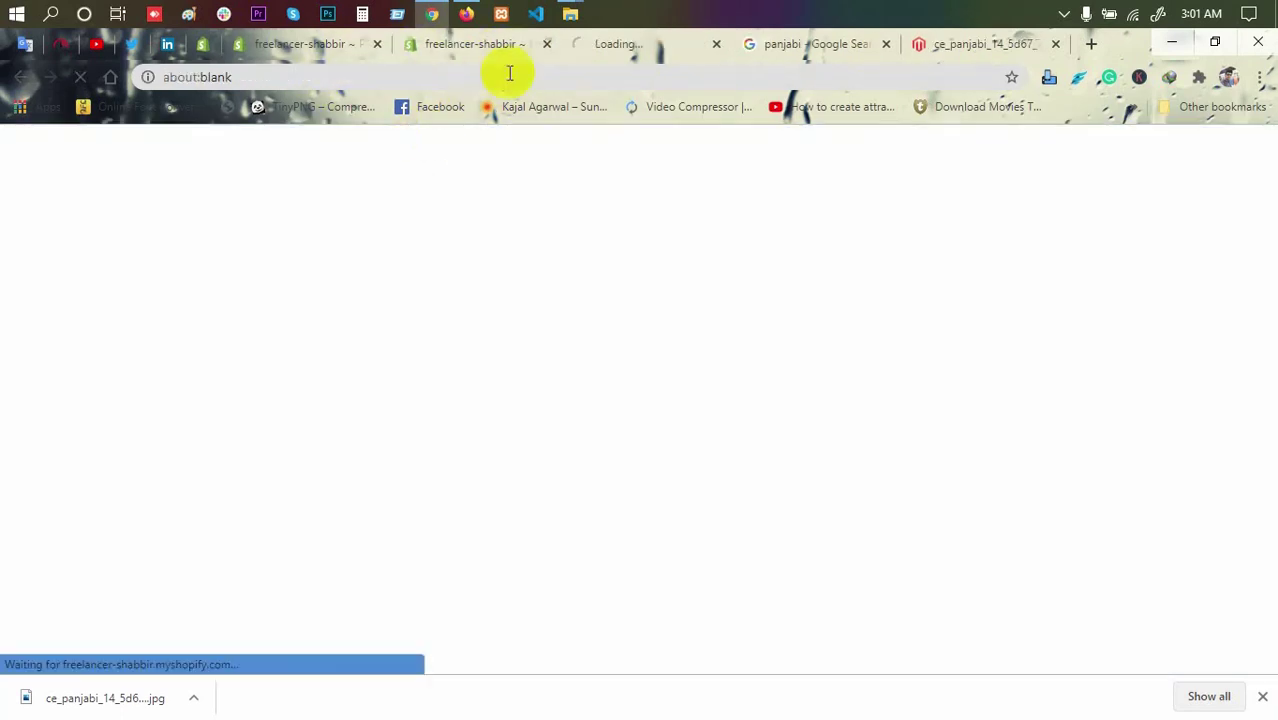
{"action": "left_click", "coordinate": [546, 45]}
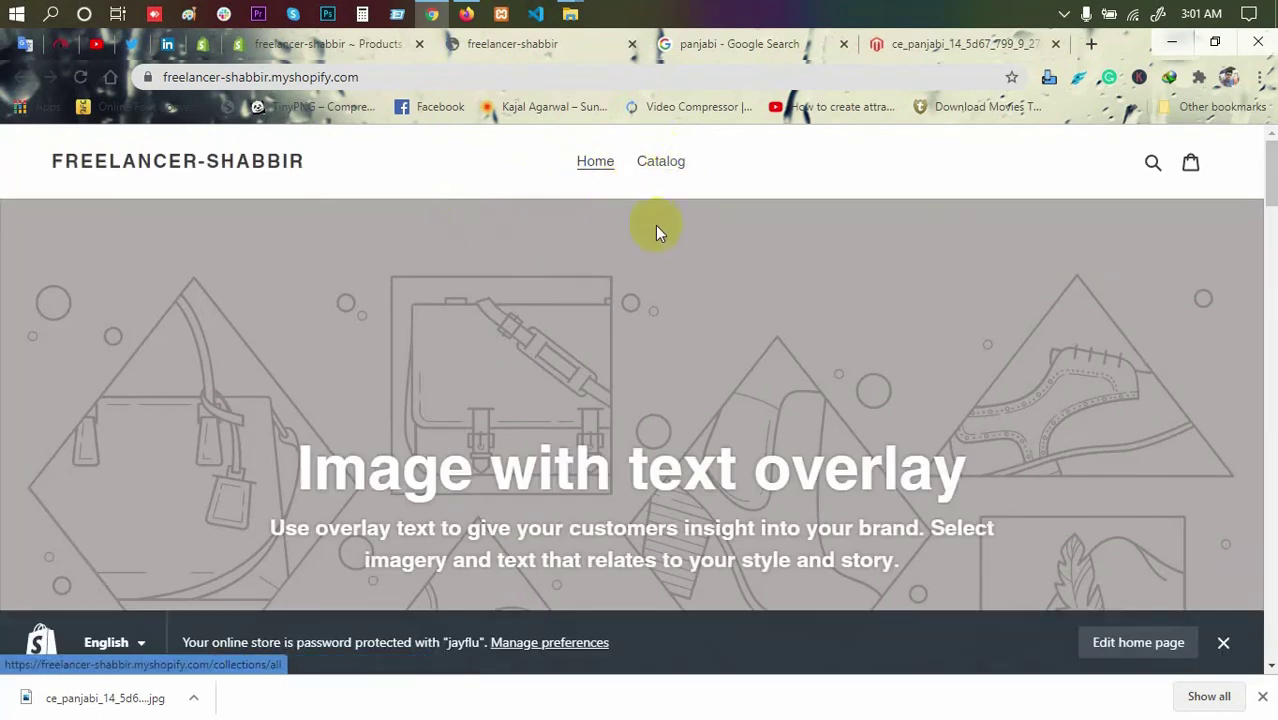
{"action": "scroll", "coordinate": [680, 290], "scroll_direction": "down", "scroll_amount": 4}
{"action": "scroll", "coordinate": [704, 342], "scroll_direction": "down", "scroll_amount": 15}
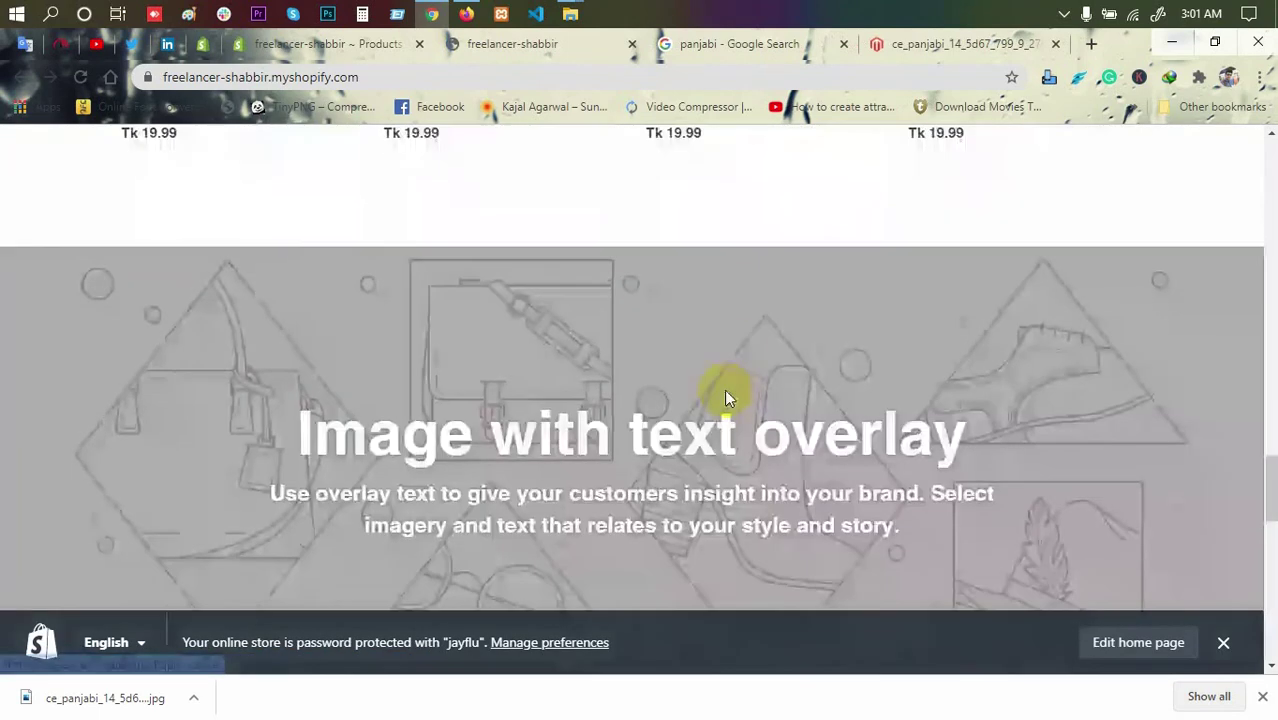
{"action": "scroll", "coordinate": [745, 440], "scroll_direction": "down", "scroll_amount": 8}
{"action": "scroll", "coordinate": [759, 472], "scroll_direction": "up", "scroll_amount": 14}
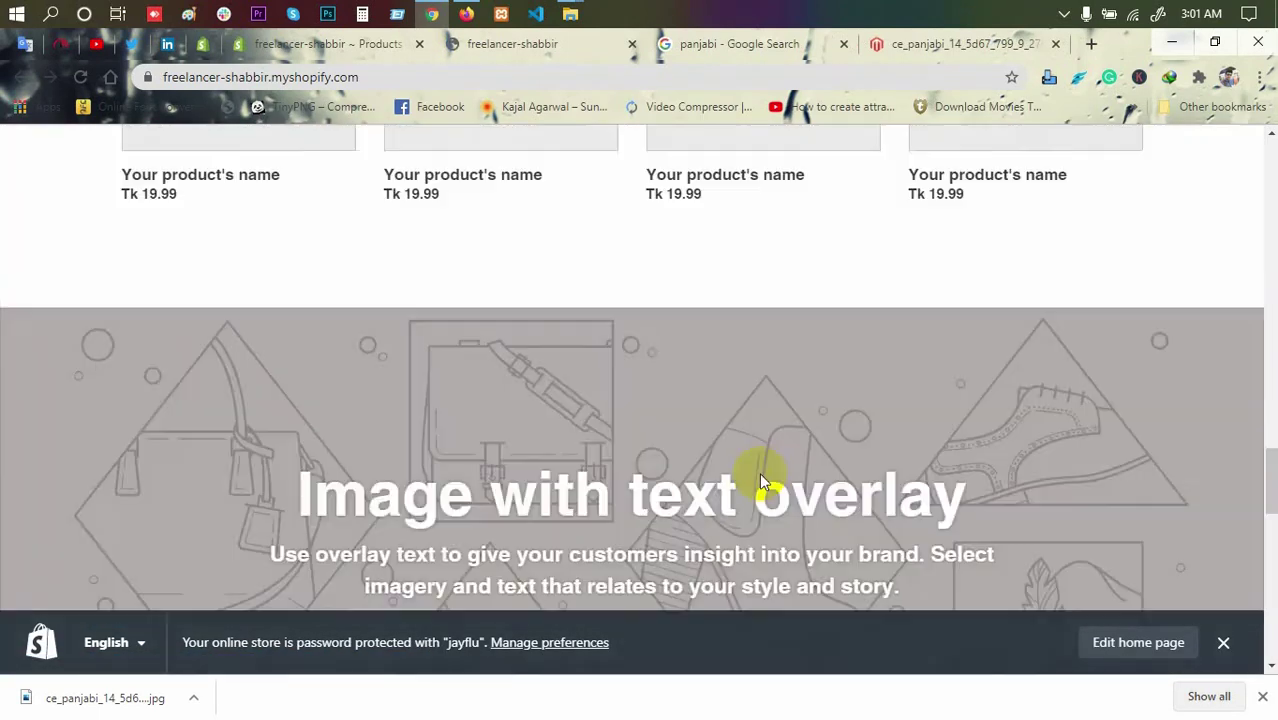
{"action": "scroll", "coordinate": [759, 475], "scroll_direction": "down", "scroll_amount": 10}
{"action": "scroll", "coordinate": [759, 472], "scroll_direction": "up", "scroll_amount": 12}
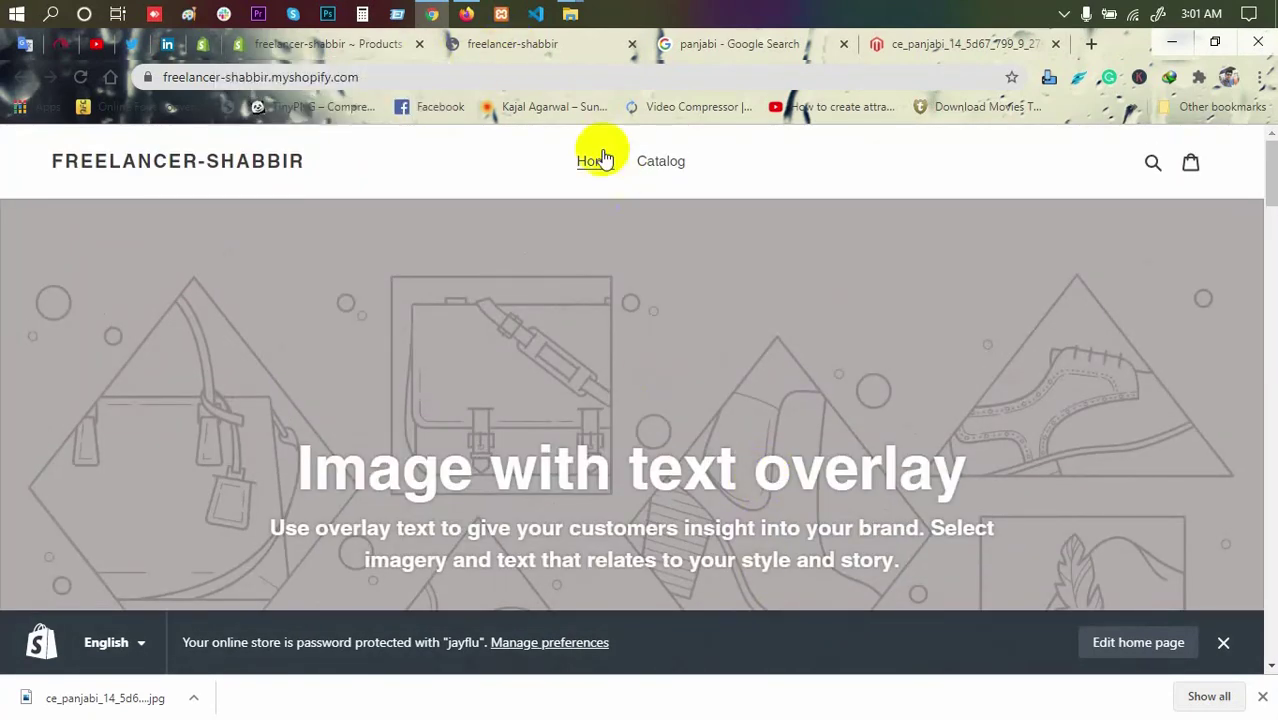
Step: Return to the store admin and open the Main menu in the Online Store navigation for editing
{"action": "left_click", "coordinate": [340, 53]}
{"action": "scroll", "coordinate": [502, 433], "scroll_direction": "down", "scroll_amount": 3}
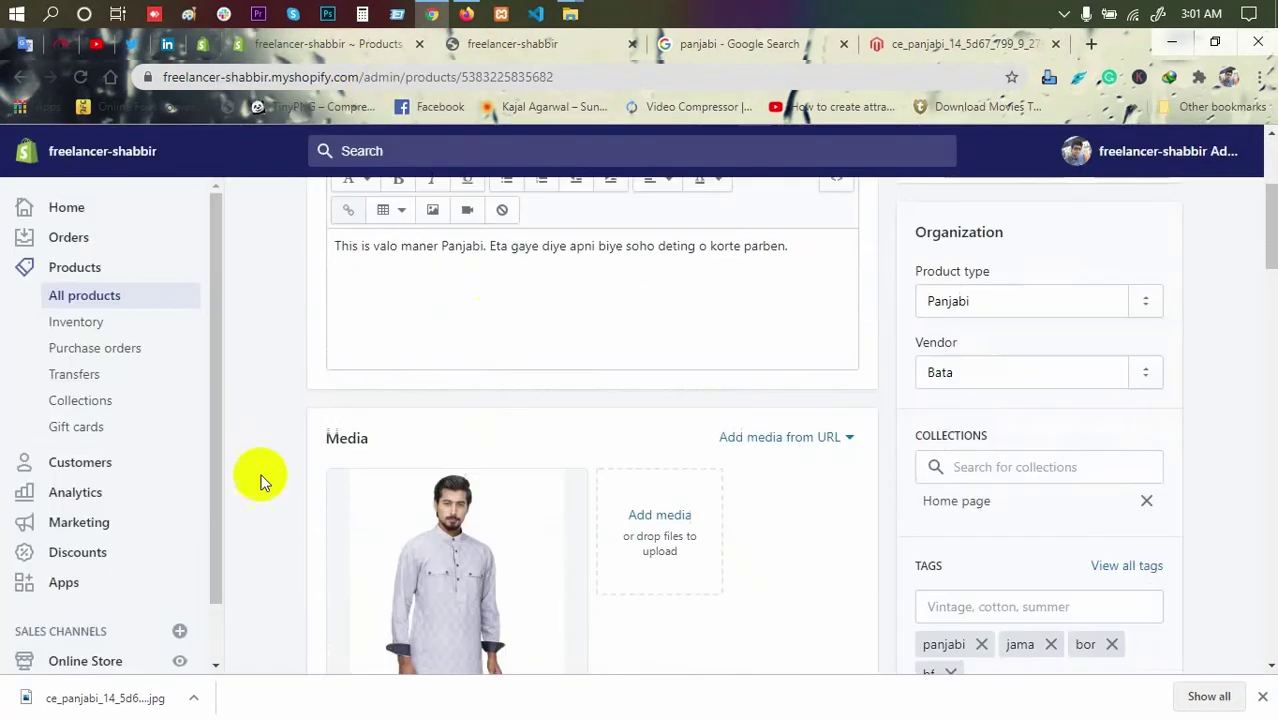
{"action": "scroll", "coordinate": [147, 615], "scroll_direction": "down", "scroll_amount": 1}
{"action": "left_click", "coordinate": [108, 596]}
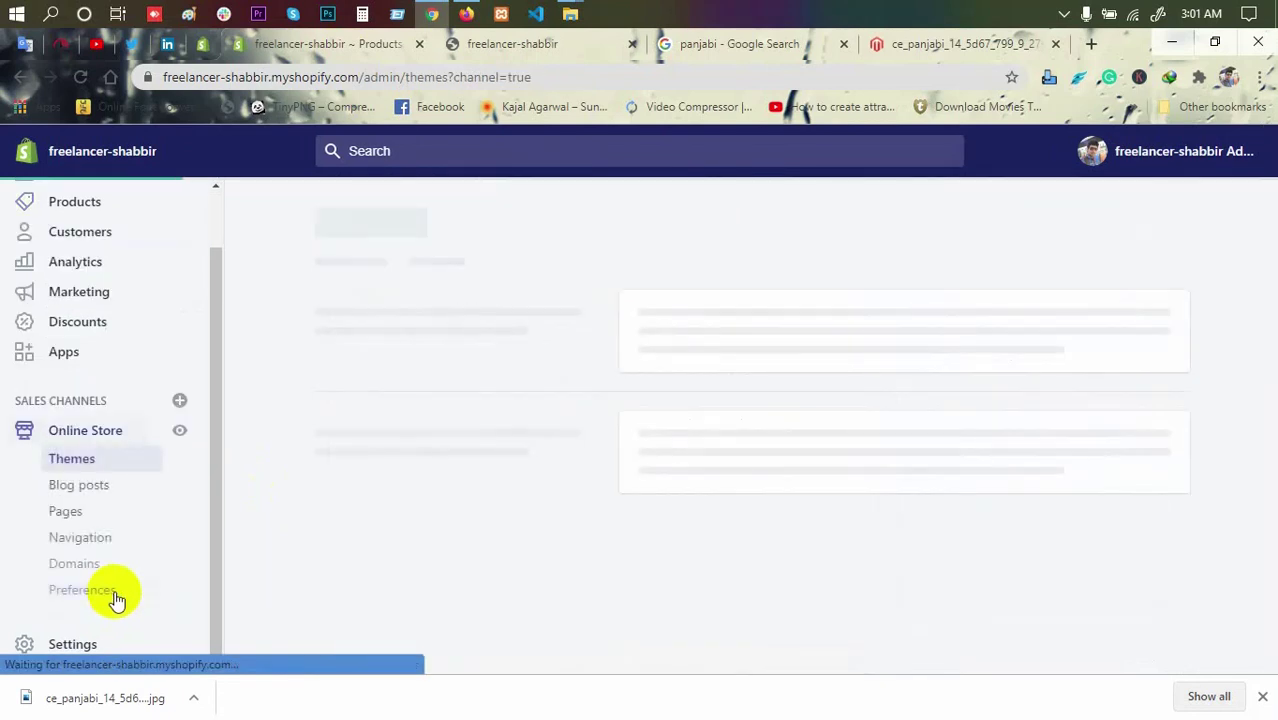
{"action": "left_click", "coordinate": [110, 538]}
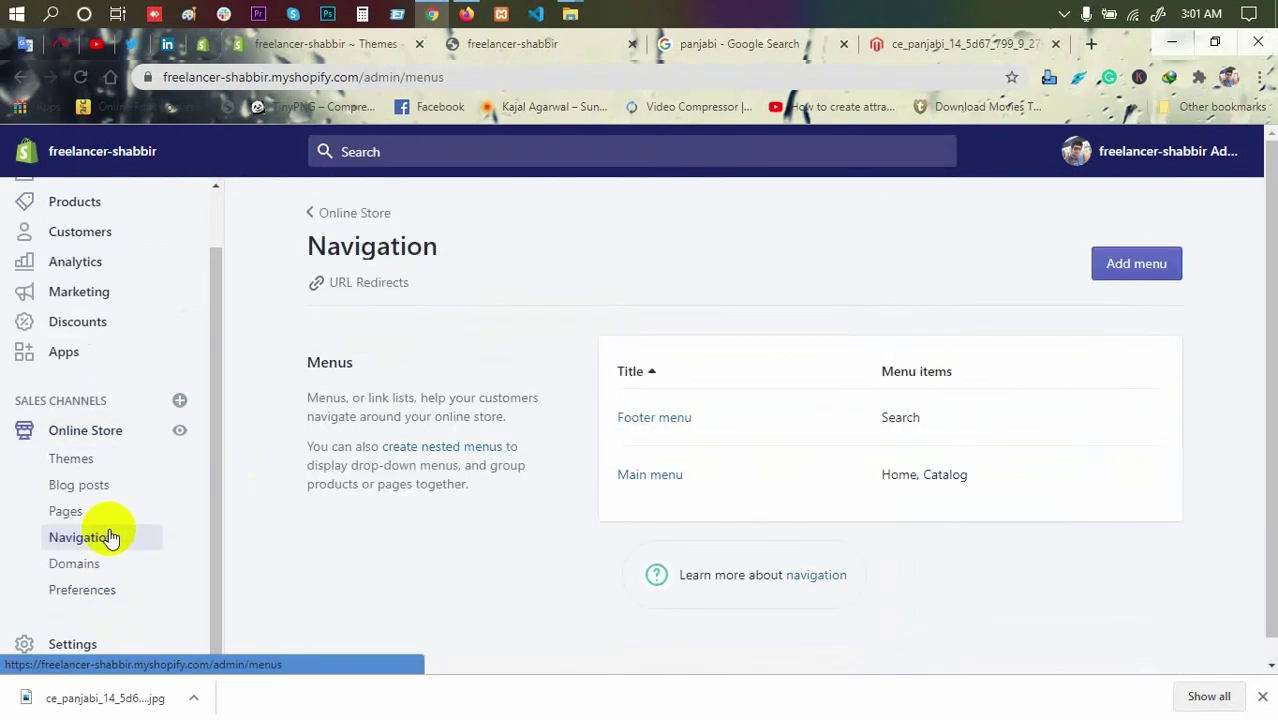
{"action": "left_click", "coordinate": [641, 482]}
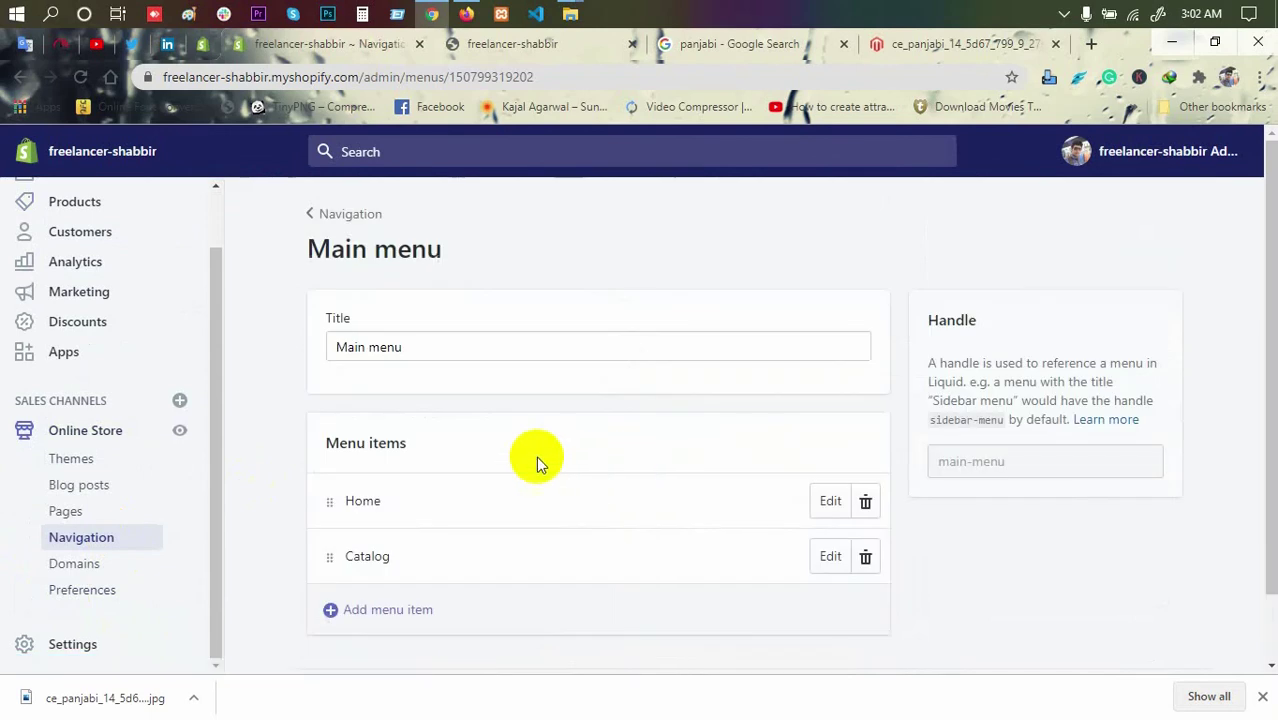
Step: Check the Home item's link without changing it, and remove the Catalog item from the Main menu
{"action": "scroll", "coordinate": [520, 448], "scroll_direction": "down", "scroll_amount": 1}
{"action": "left_click", "coordinate": [817, 426]}
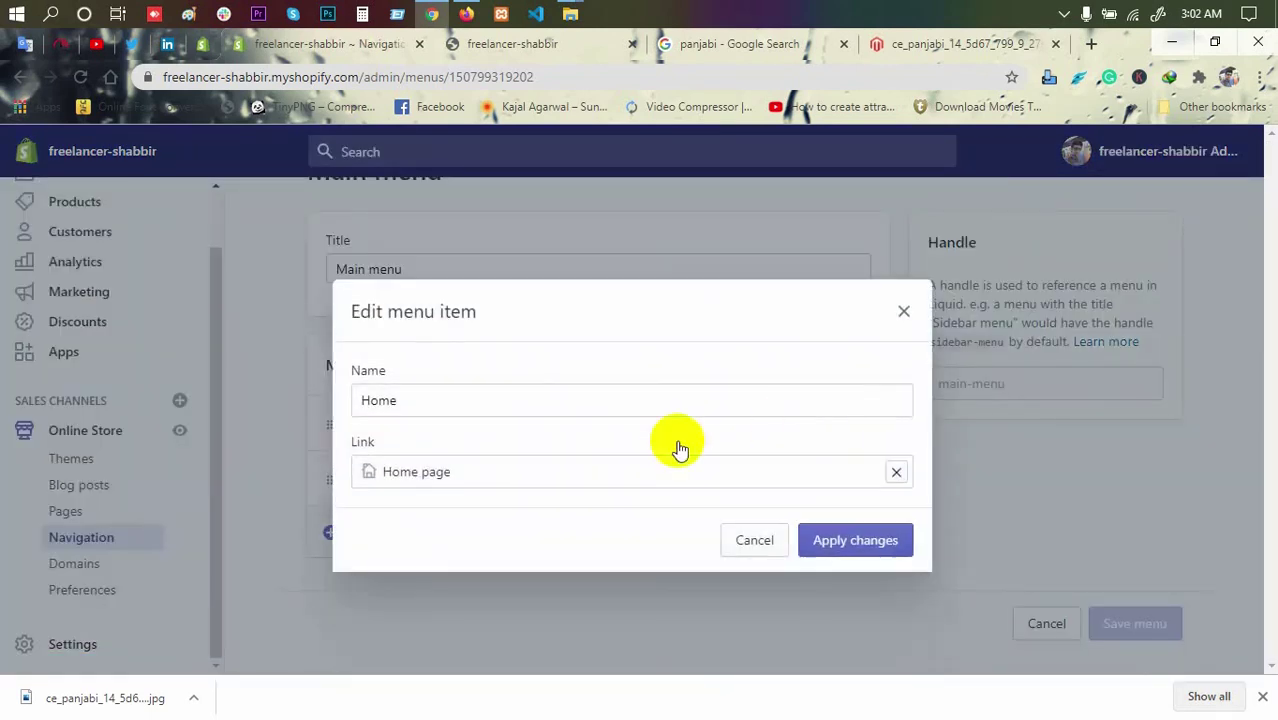
{"action": "left_click", "coordinate": [904, 313]}
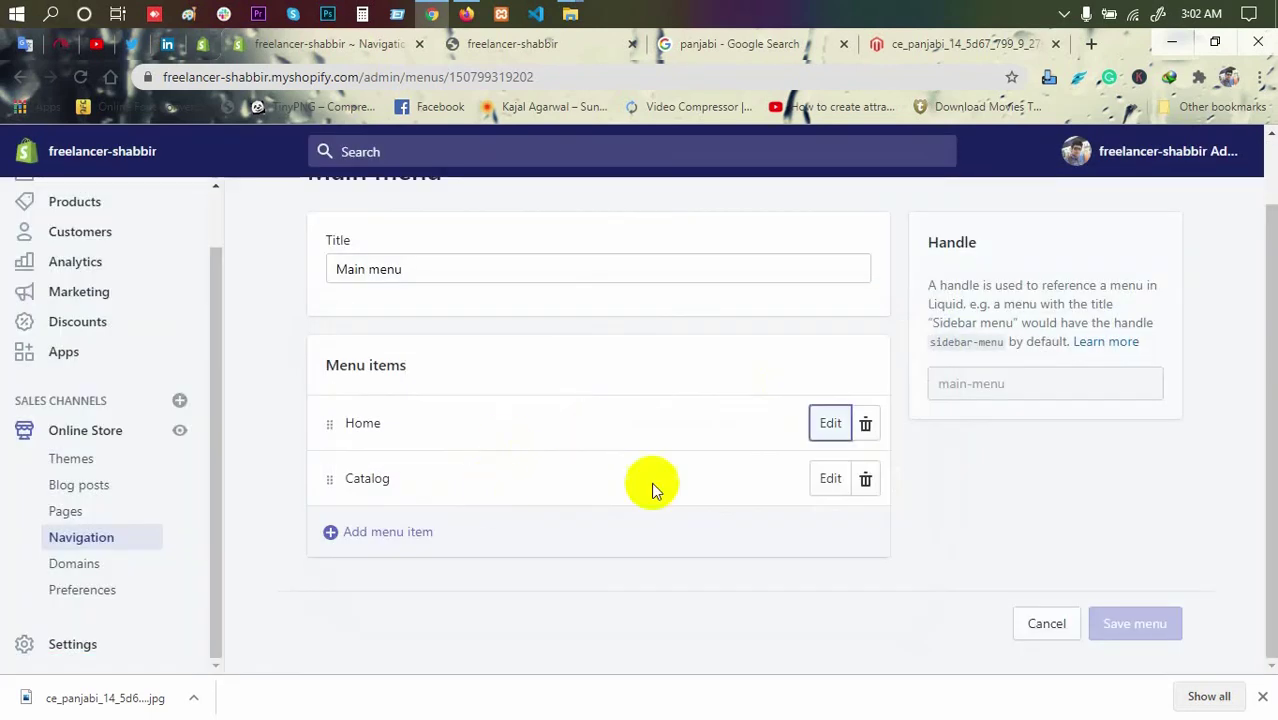
{"action": "left_click", "coordinate": [866, 481]}
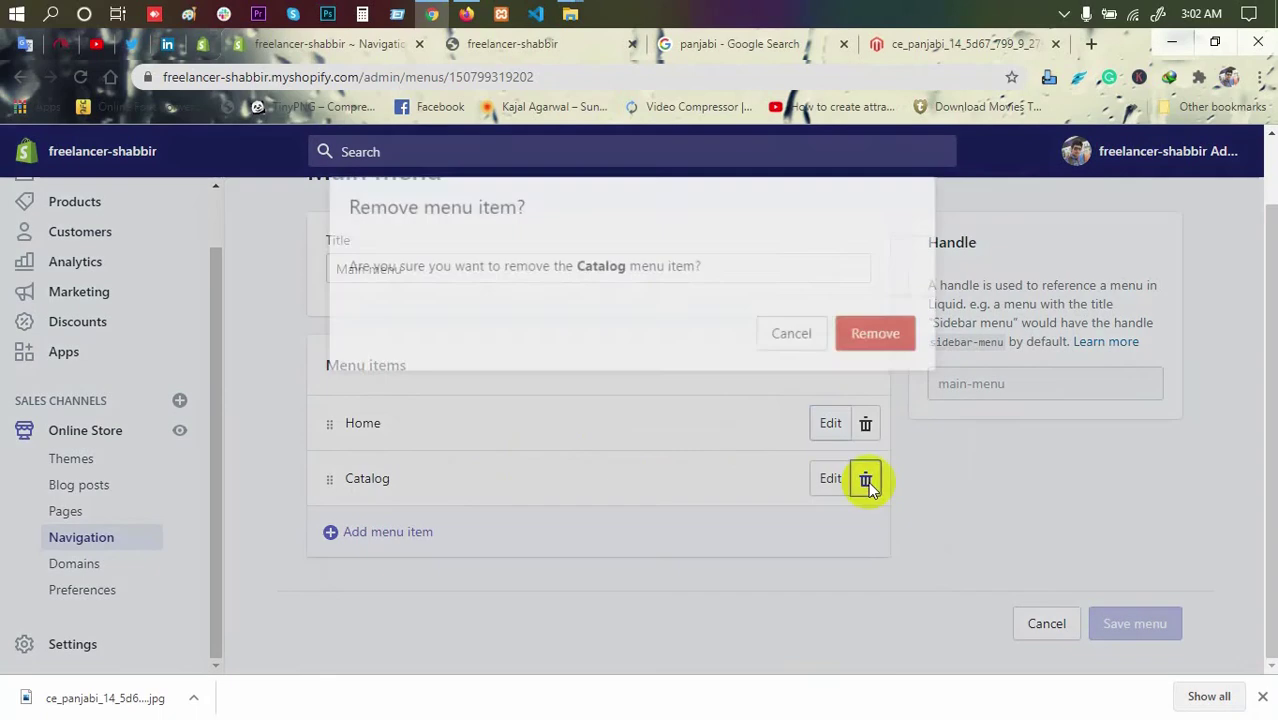
{"action": "left_click", "coordinate": [848, 340]}
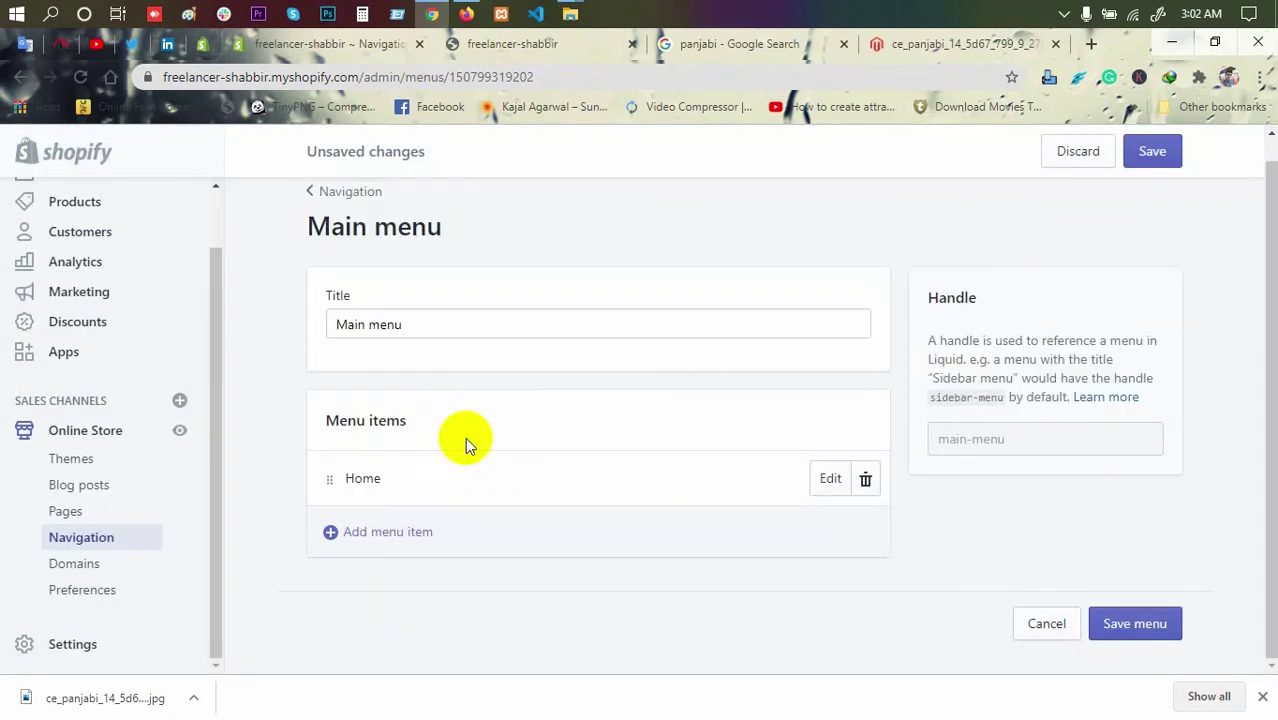
Step: Add a menu item named Shop to the Main menu and link it to All Products
{"action": "left_click", "coordinate": [392, 531]}
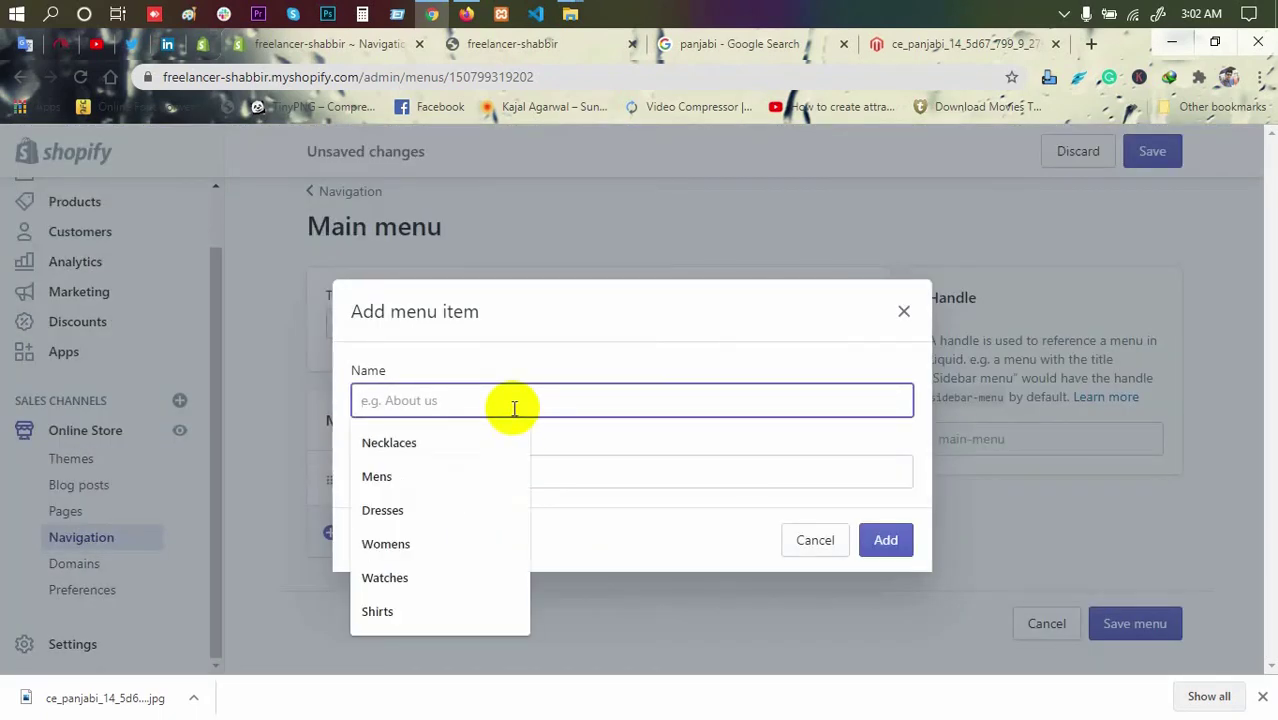
{"action": "type", "text": "Sh"}
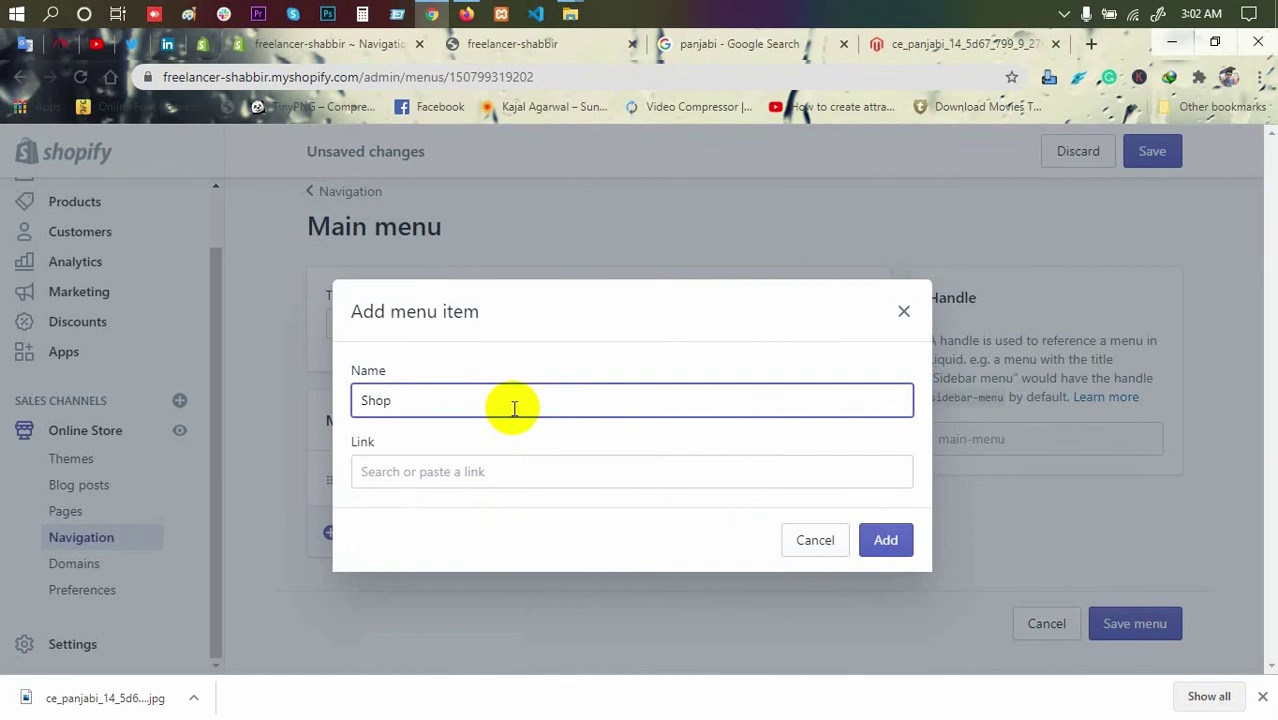
{"action": "type", "text": "op"}
{"action": "left_click", "coordinate": [479, 466]}
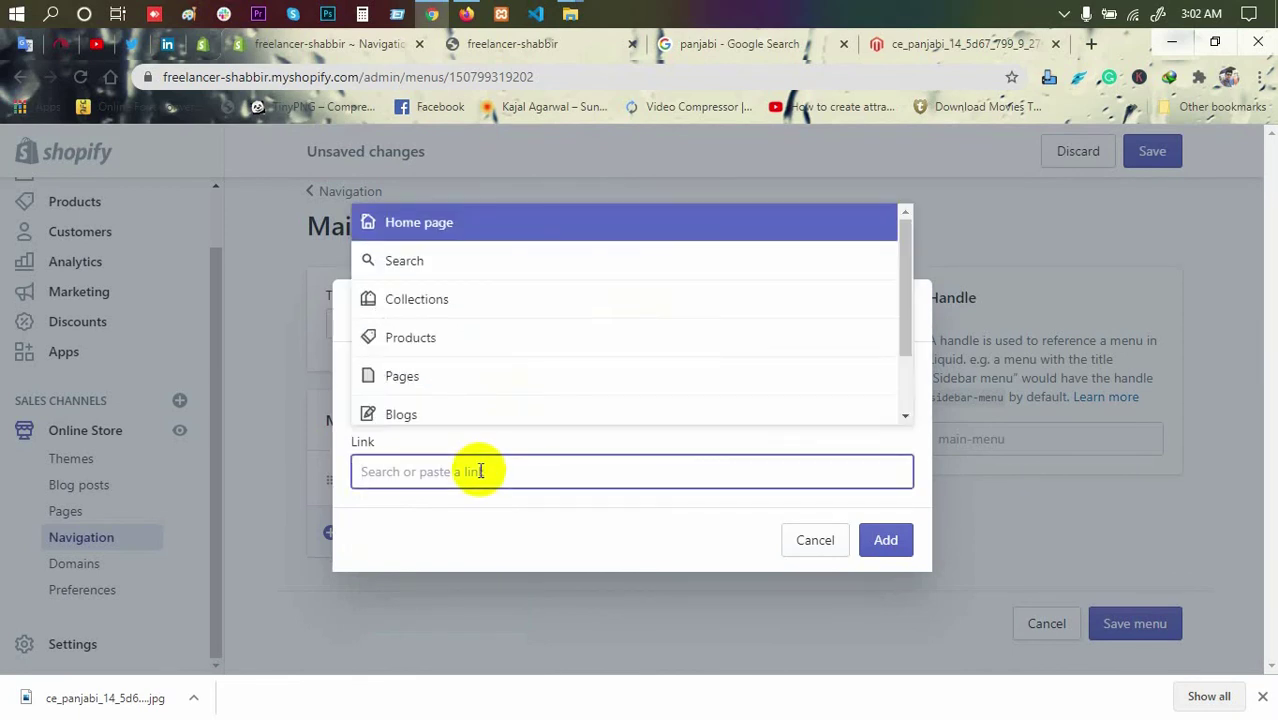
{"action": "scroll", "coordinate": [493, 262], "scroll_direction": "down", "scroll_amount": 1}
{"action": "scroll", "coordinate": [493, 262], "scroll_direction": "up", "scroll_amount": 2}
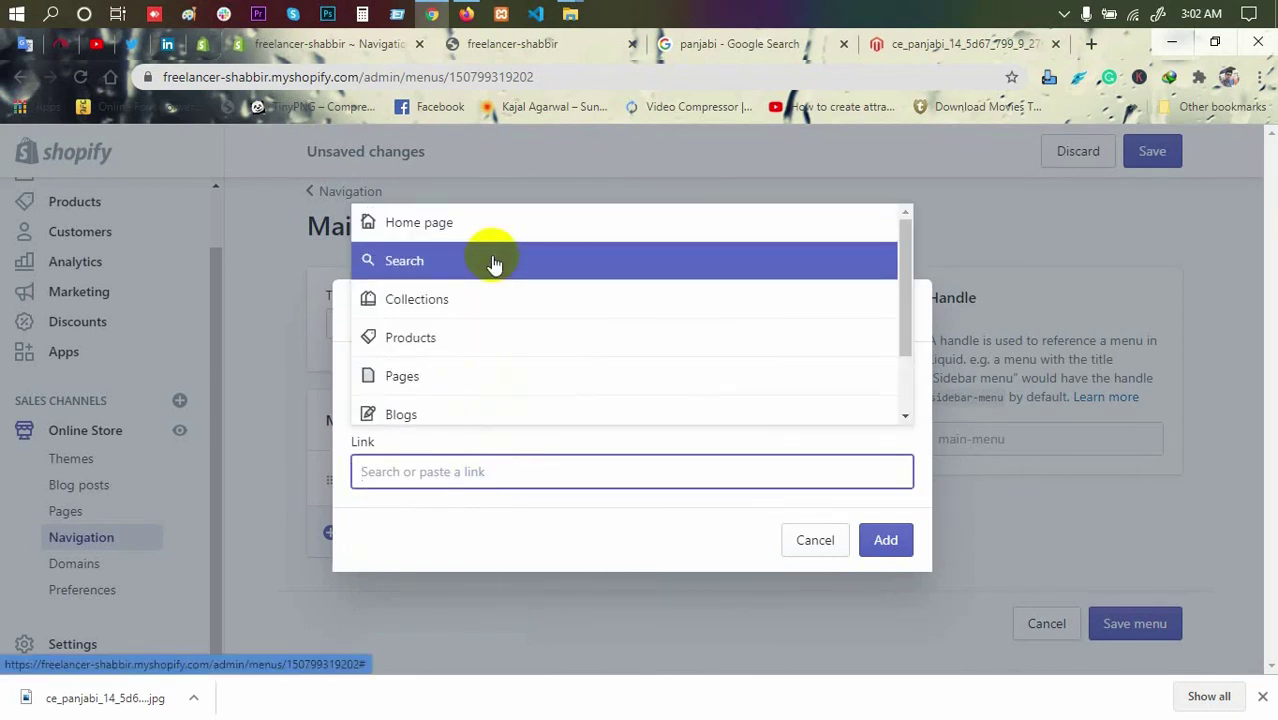
{"action": "scroll", "coordinate": [493, 268], "scroll_direction": "down", "scroll_amount": 2}
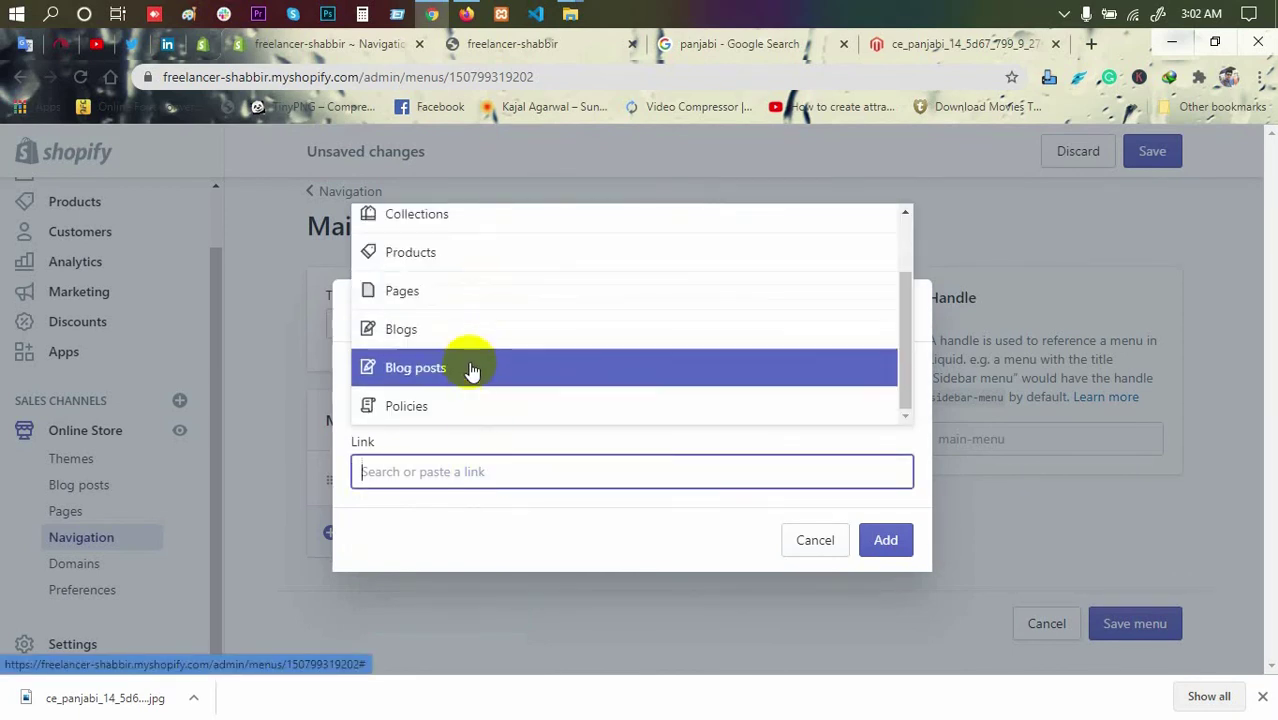
{"action": "left_click", "coordinate": [479, 255]}
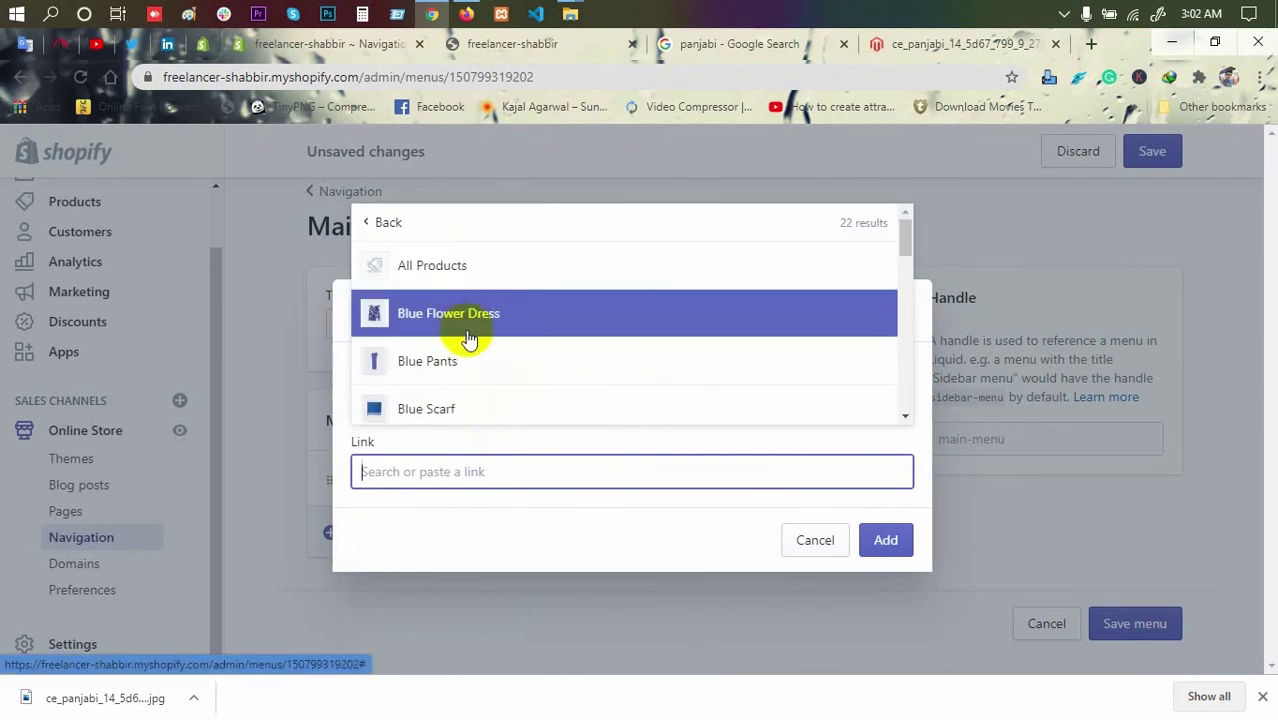
{"action": "scroll", "coordinate": [476, 375], "scroll_direction": "down", "scroll_amount": 8}
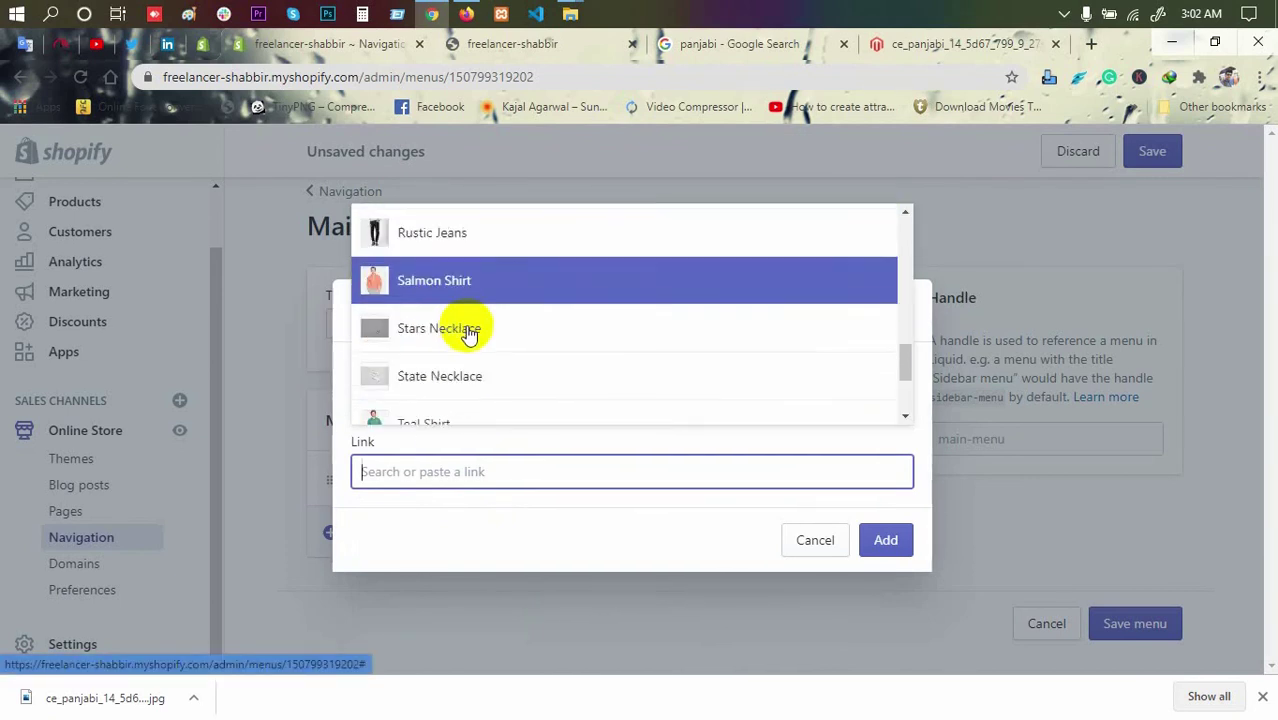
{"action": "scroll", "coordinate": [470, 342], "scroll_direction": "up", "scroll_amount": 3}
{"action": "scroll", "coordinate": [470, 342], "scroll_direction": "up", "scroll_amount": 5}
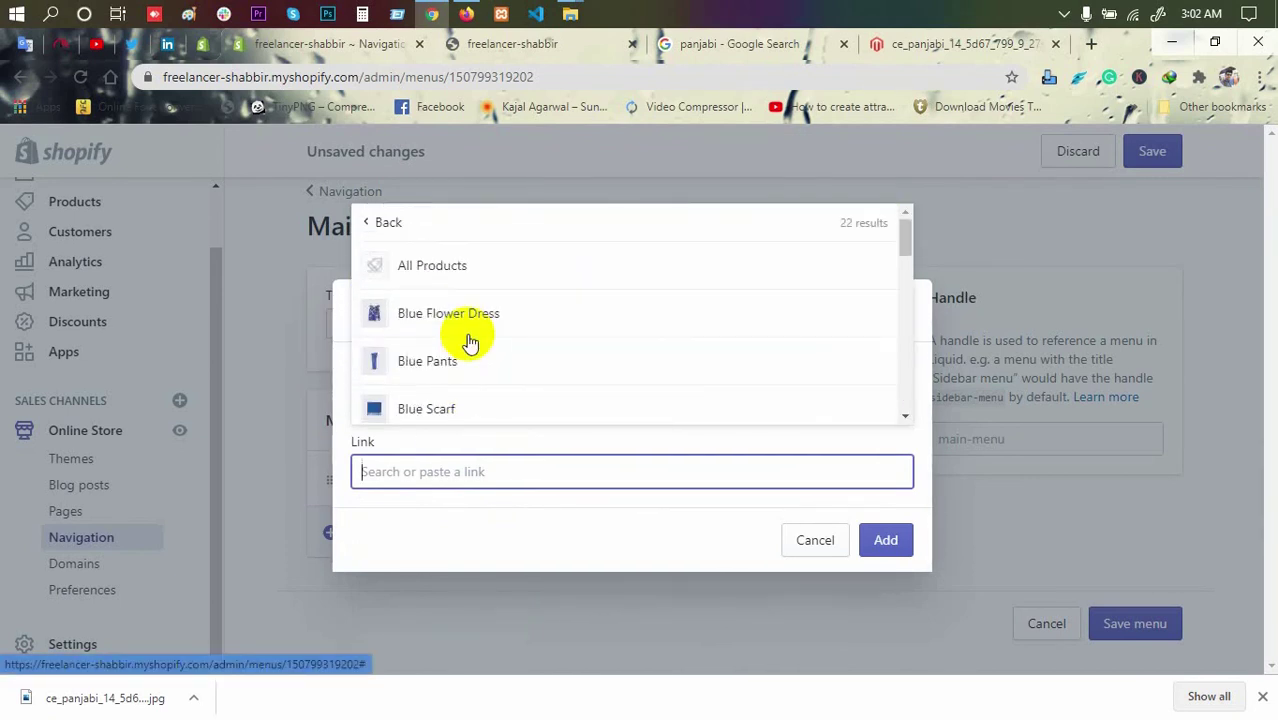
{"action": "left_click", "coordinate": [490, 285]}
{"action": "left_click", "coordinate": [890, 540]}
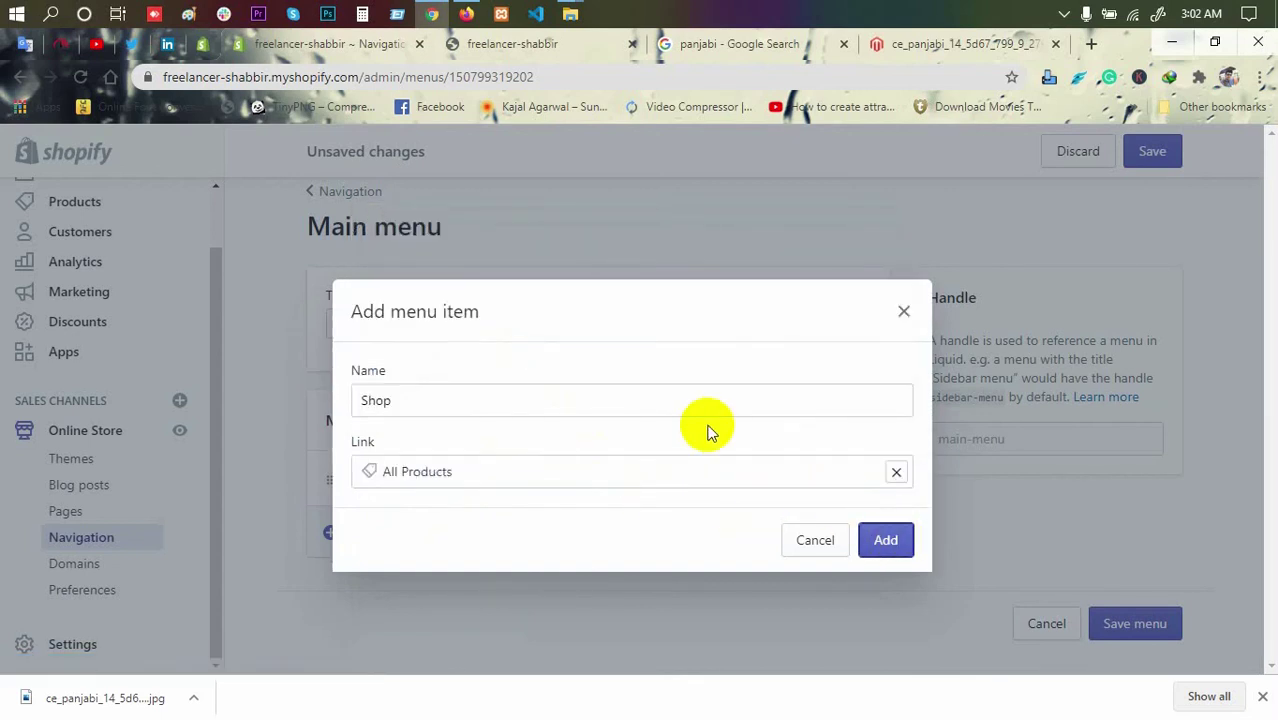
Step: Add a Mens menu item linked to the Mens collection, without a tag filter, and nest it under Shop
{"action": "scroll", "coordinate": [545, 460], "scroll_direction": "down", "scroll_amount": 1}
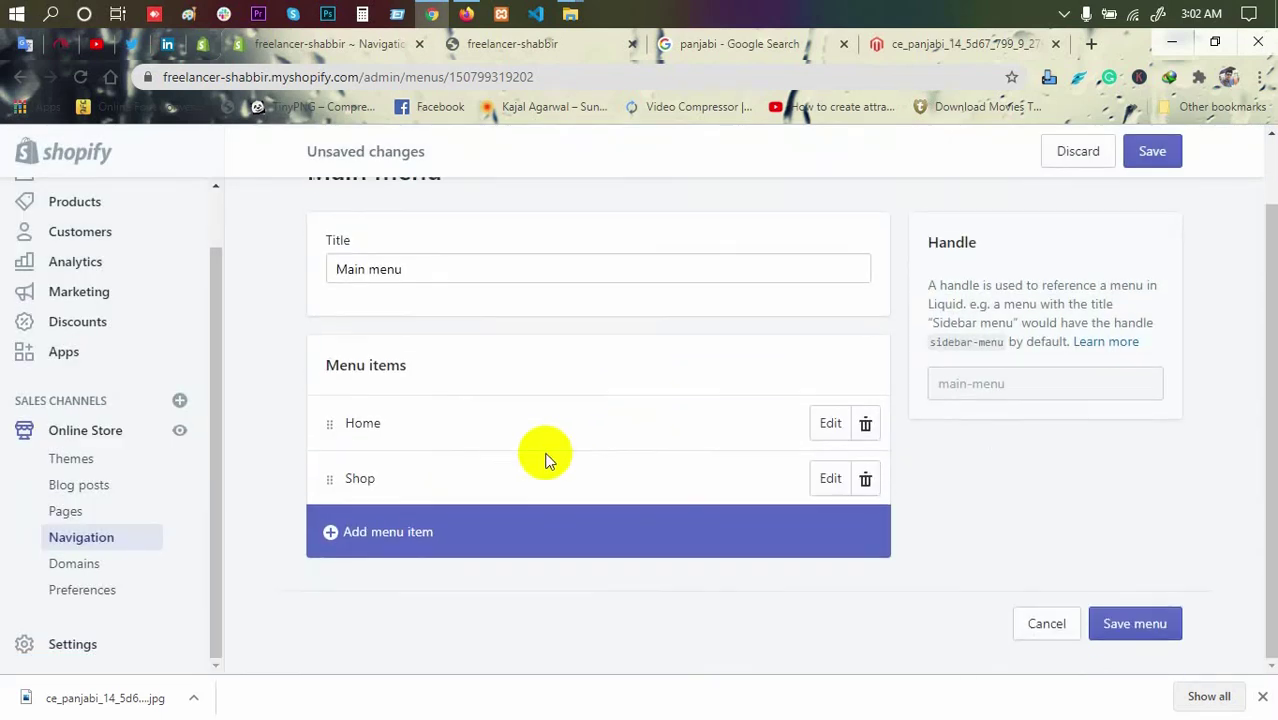
{"action": "left_click", "coordinate": [405, 533]}
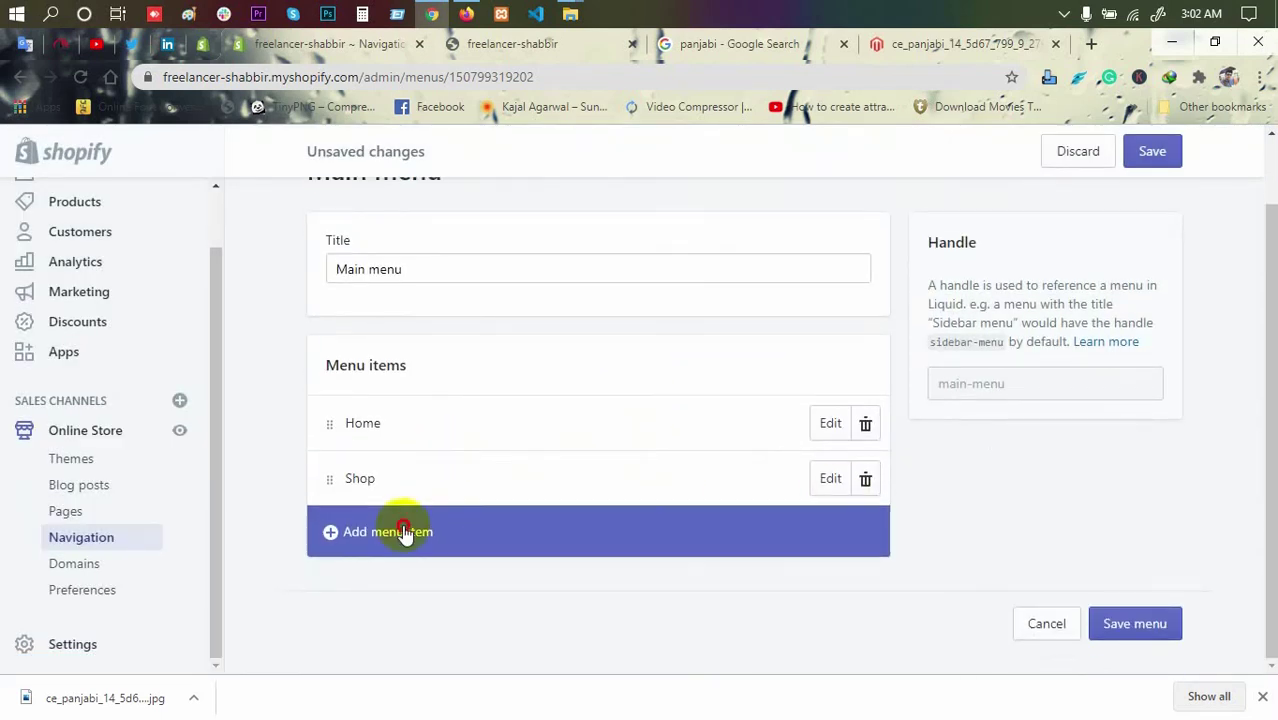
{"action": "left_click", "coordinate": [493, 537]}
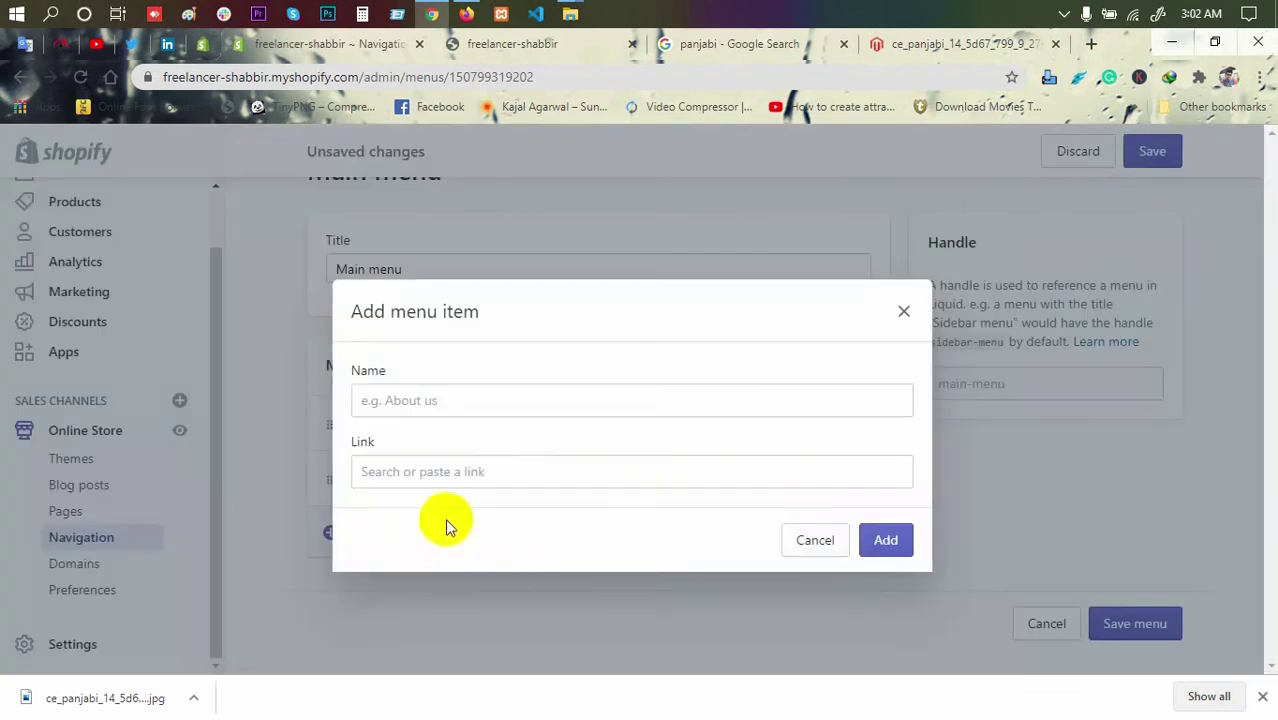
{"action": "left_click", "coordinate": [549, 399]}
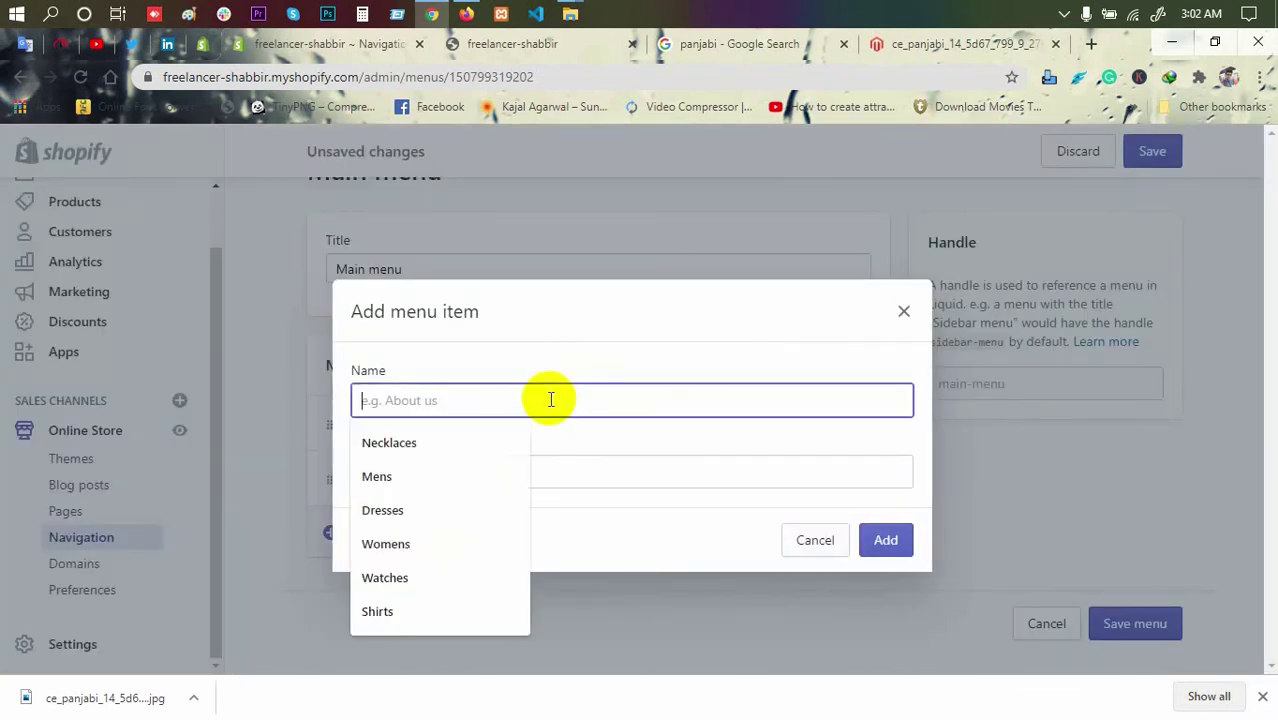
{"action": "left_click", "coordinate": [667, 462]}
{"action": "left_click", "coordinate": [513, 303]}
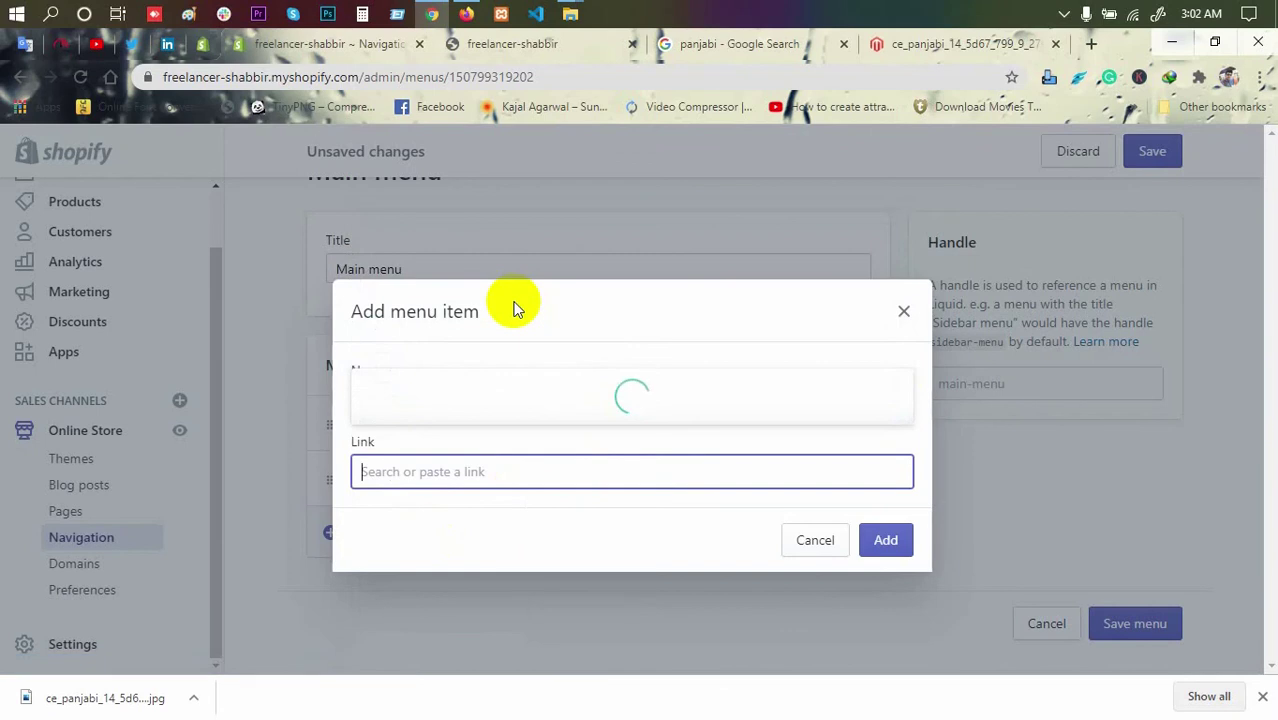
{"action": "scroll", "coordinate": [474, 345], "scroll_direction": "down", "scroll_amount": 1}
{"action": "scroll", "coordinate": [474, 342], "scroll_direction": "down", "scroll_amount": 1}
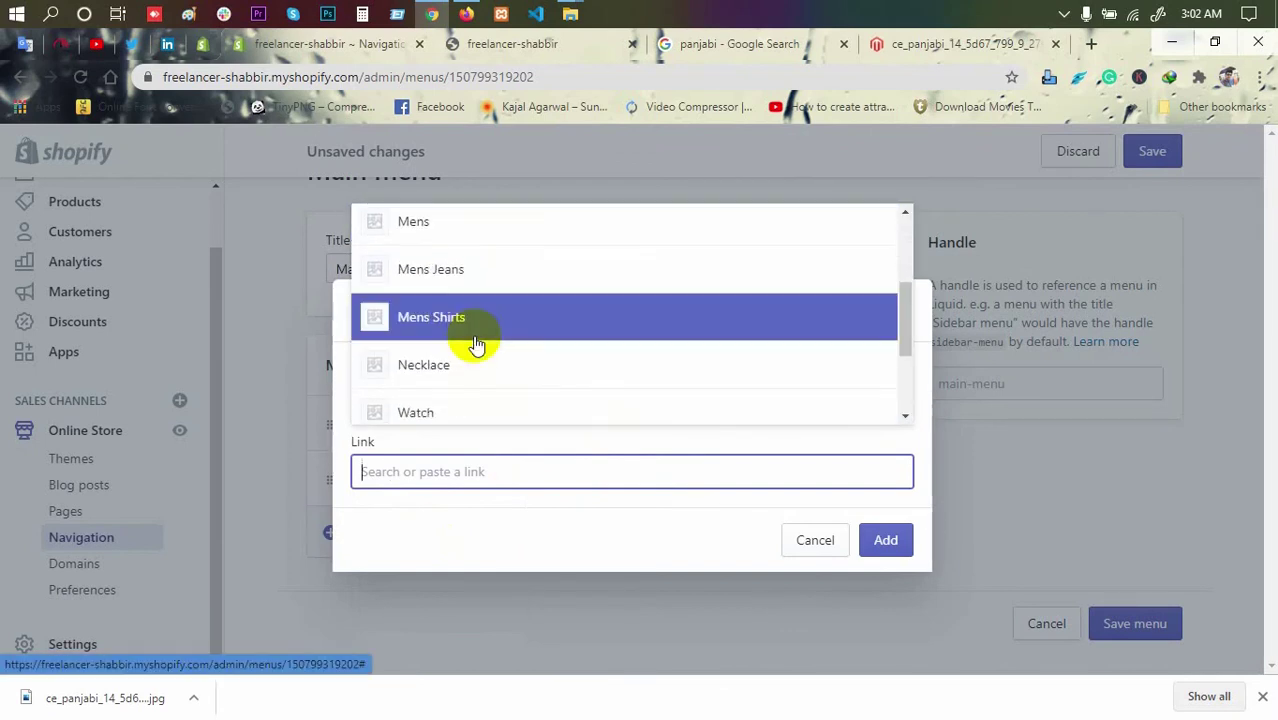
{"action": "scroll", "coordinate": [474, 342], "scroll_direction": "up", "scroll_amount": 3}
{"action": "scroll", "coordinate": [490, 328], "scroll_direction": "down", "scroll_amount": 1}
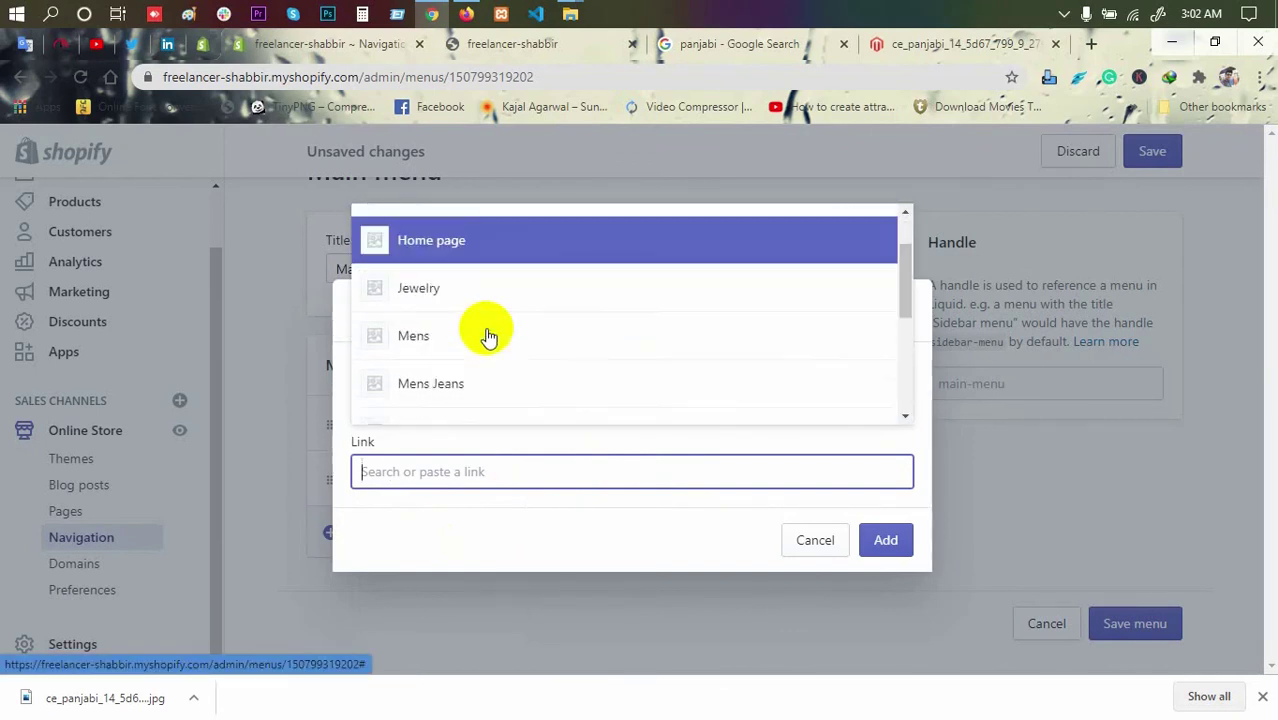
{"action": "left_click", "coordinate": [480, 338]}
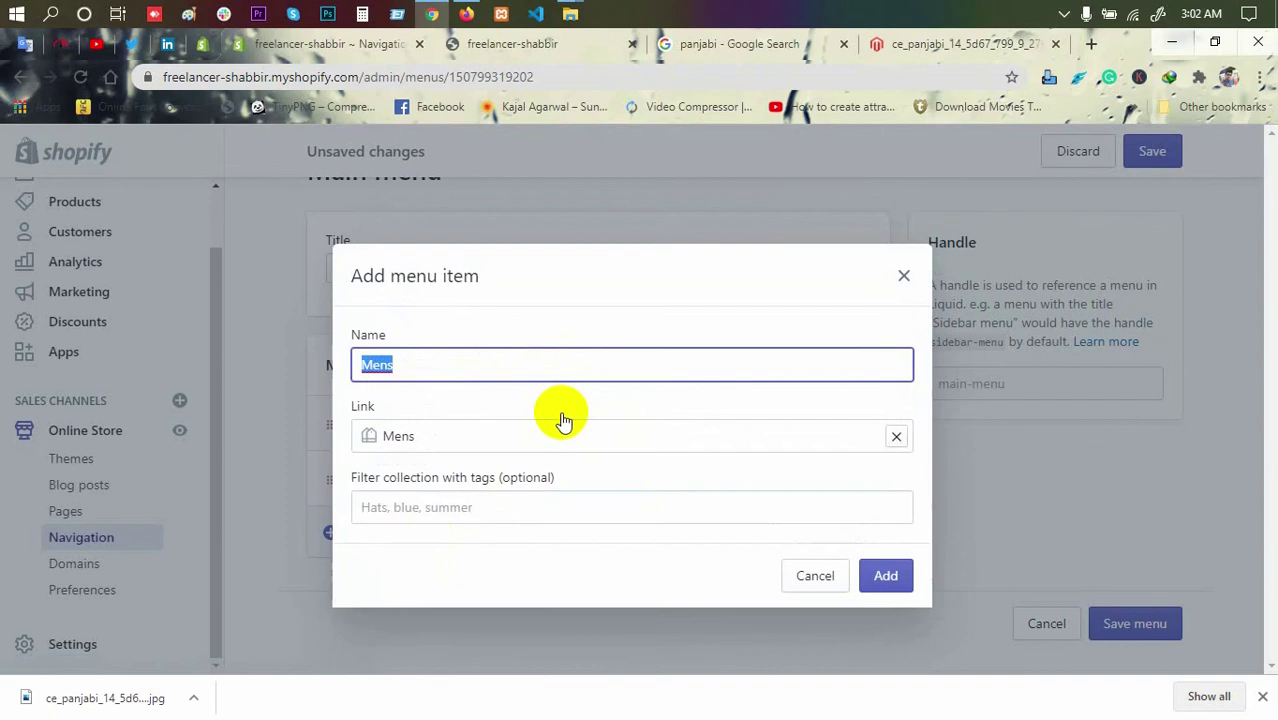
{"action": "left_click", "coordinate": [442, 497]}
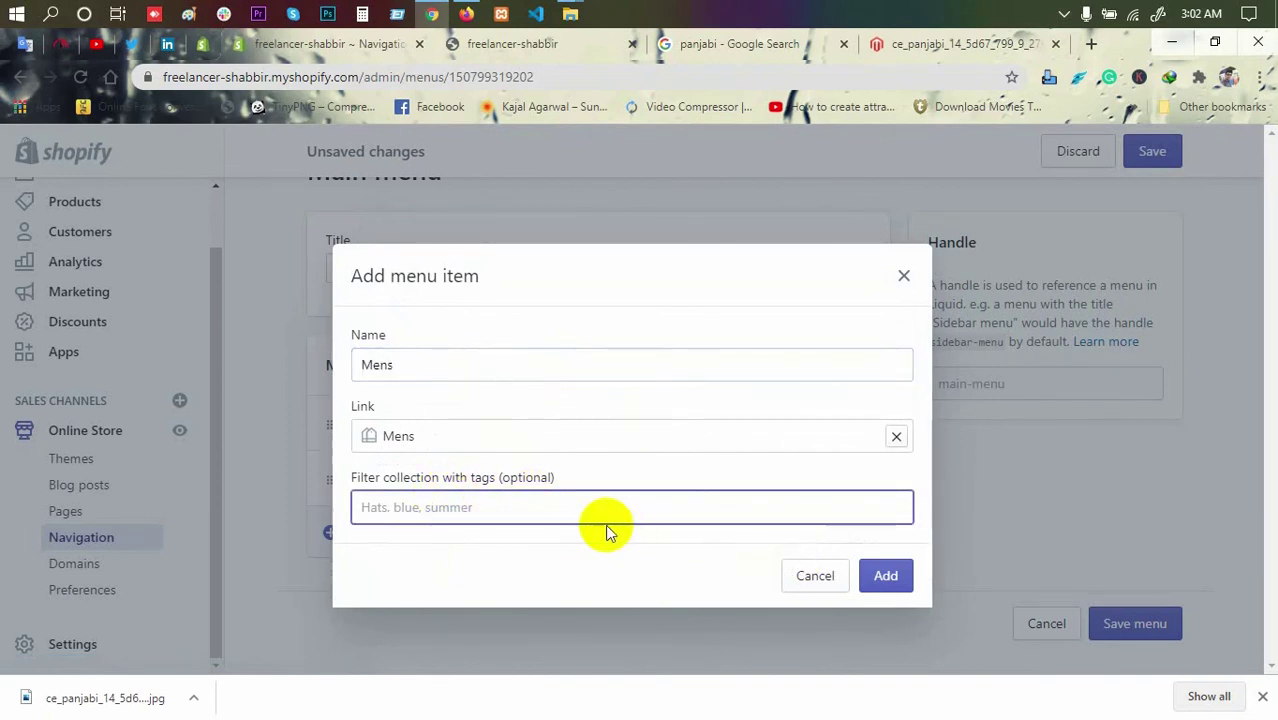
{"action": "left_click", "coordinate": [886, 577]}
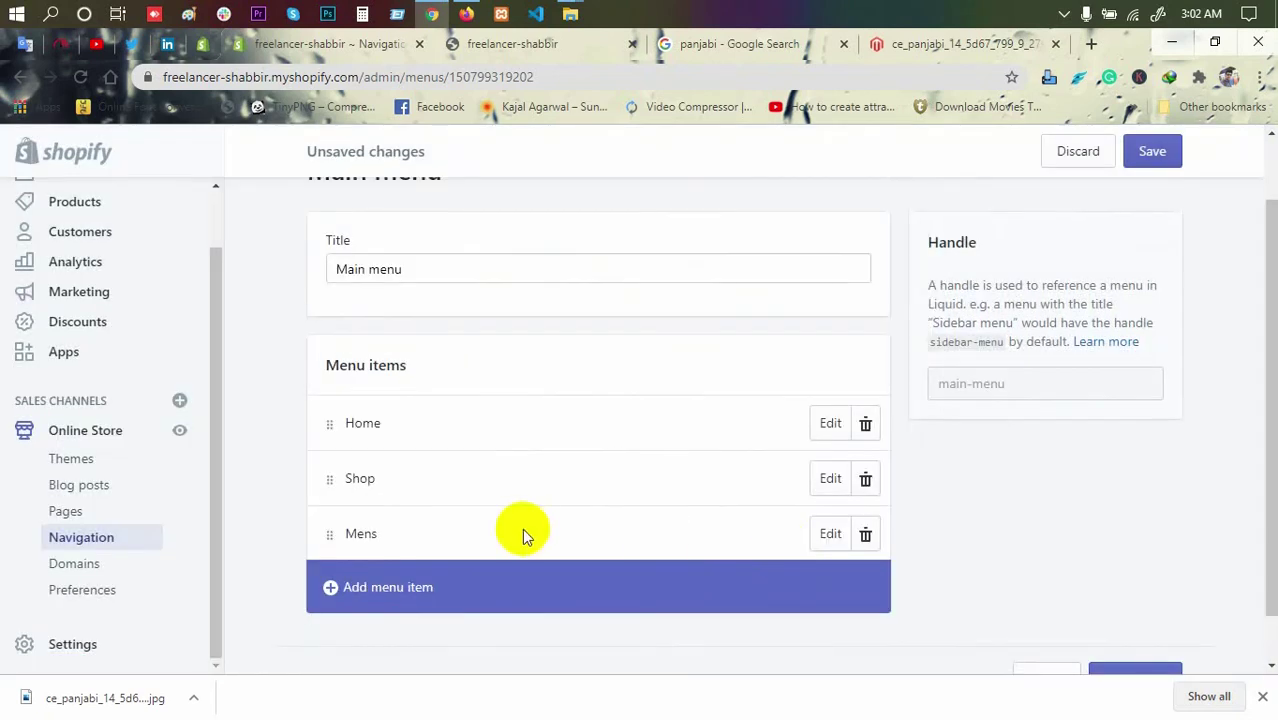
{"action": "scroll", "coordinate": [522, 528], "scroll_direction": "down", "scroll_amount": 1}
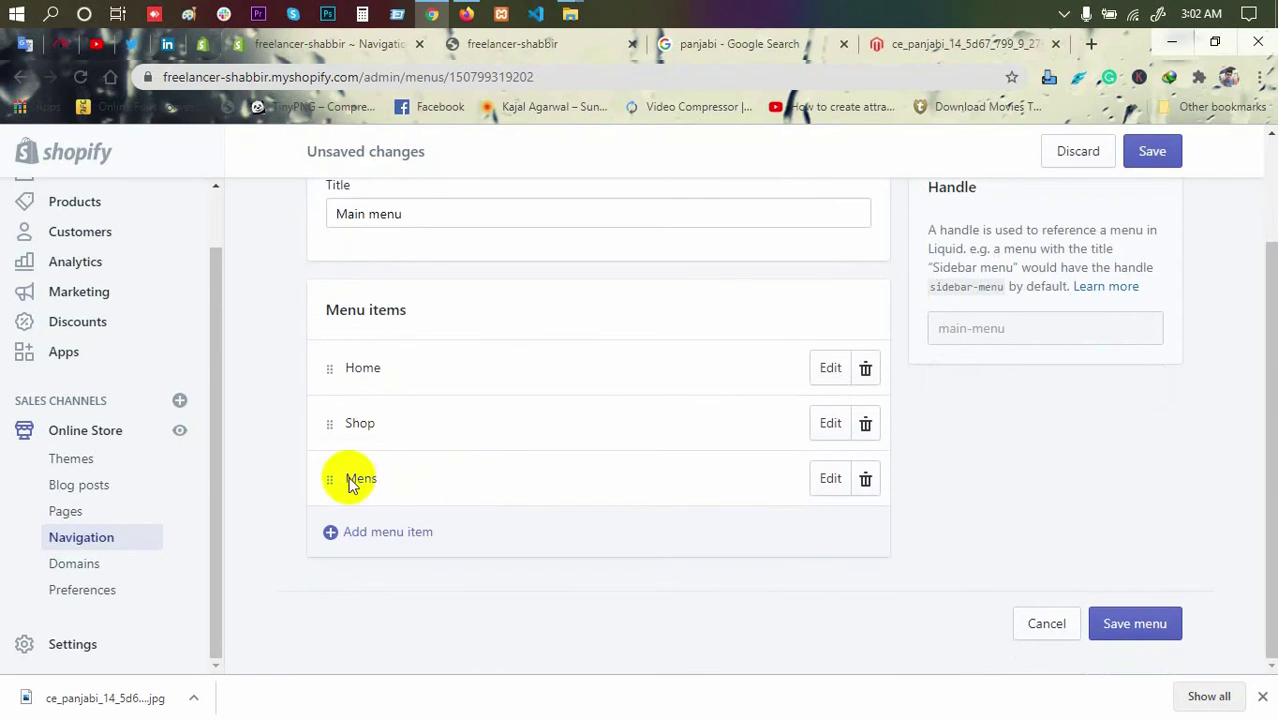
{"action": "left_click_drag", "start_coordinate": [332, 476], "coordinate": [400, 483]}
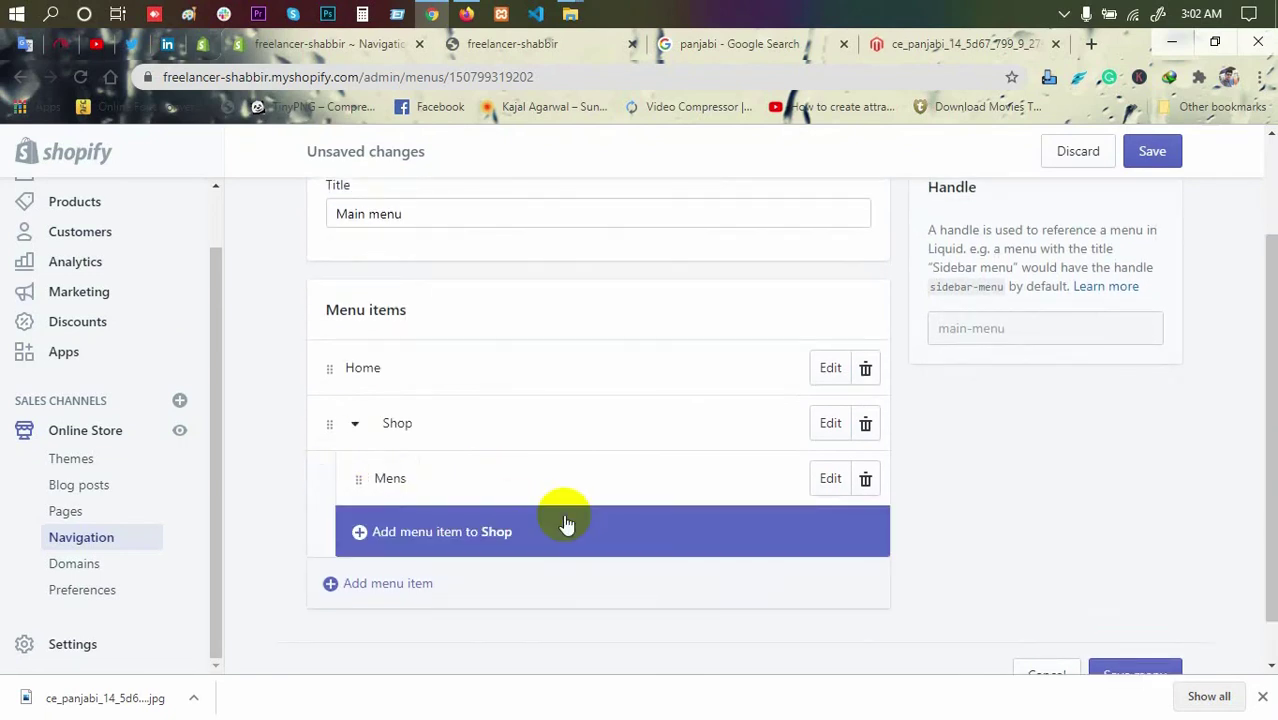
Step: Add a Mens Shirts menu item linked to the Mens Shirts collection and nest it under Mens
{"action": "left_click", "coordinate": [459, 531]}
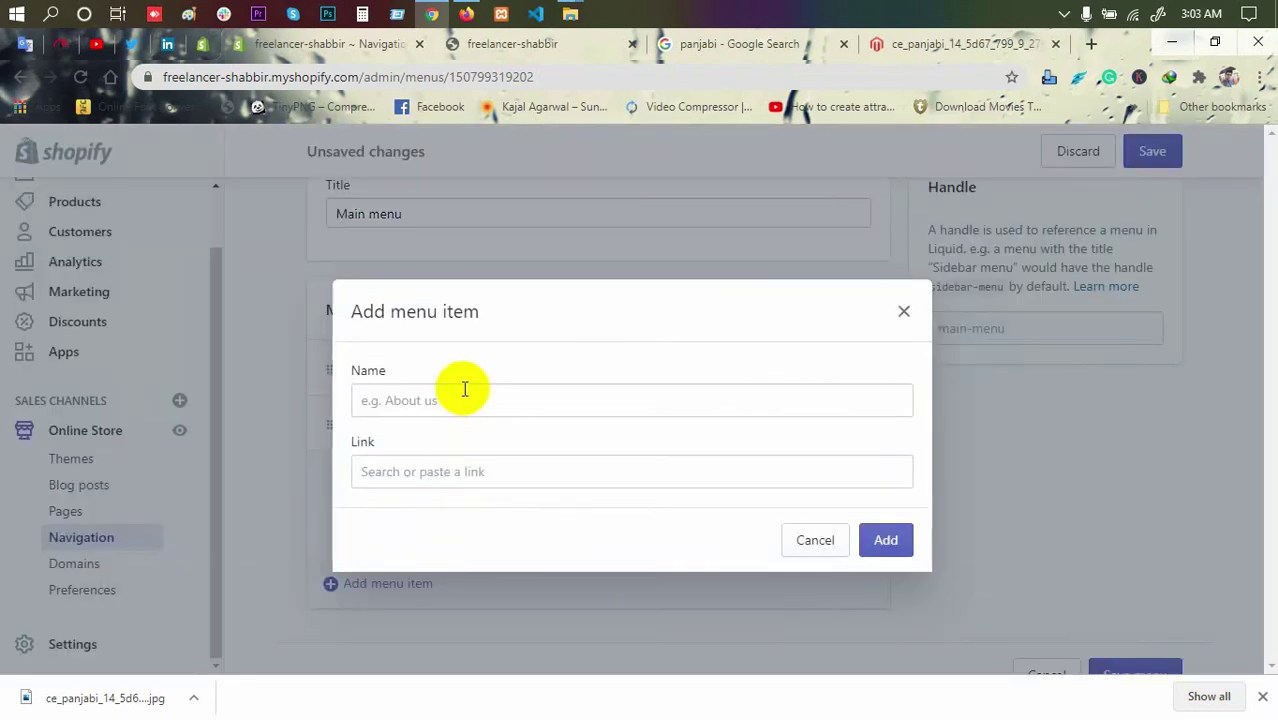
{"action": "left_click", "coordinate": [464, 392]}
{"action": "left_click", "coordinate": [600, 472]}
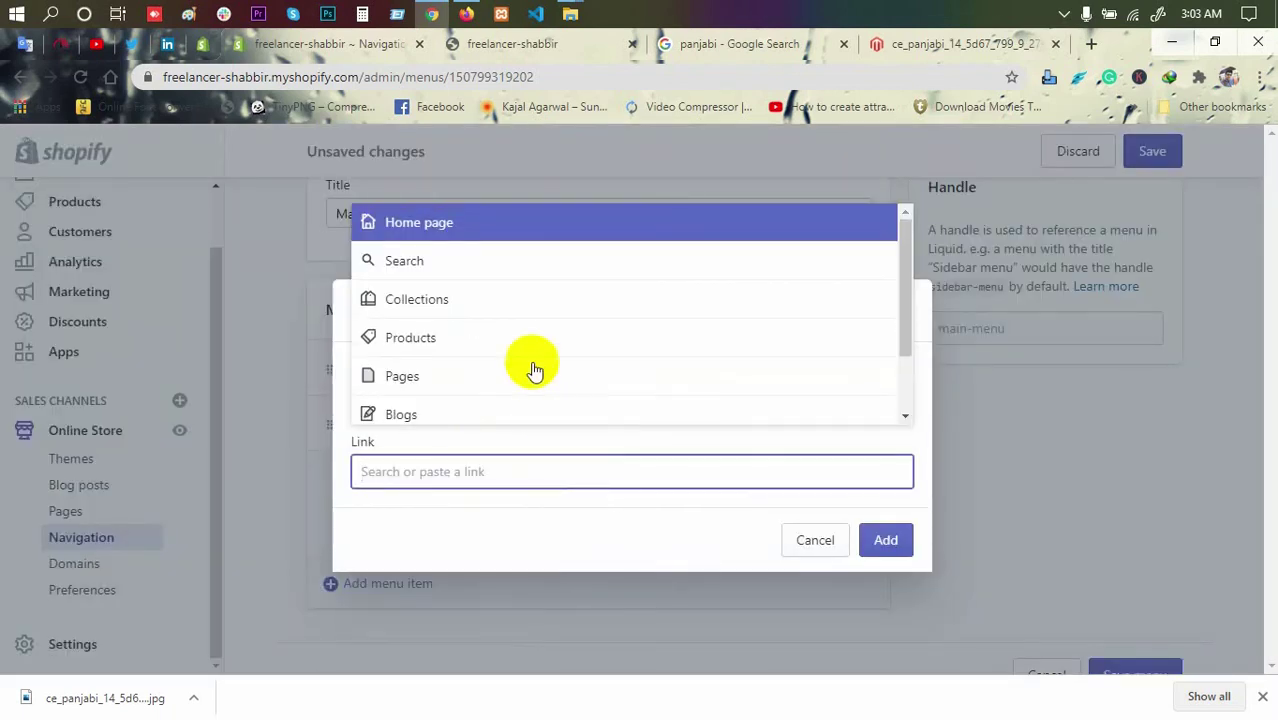
{"action": "left_click", "coordinate": [484, 296]}
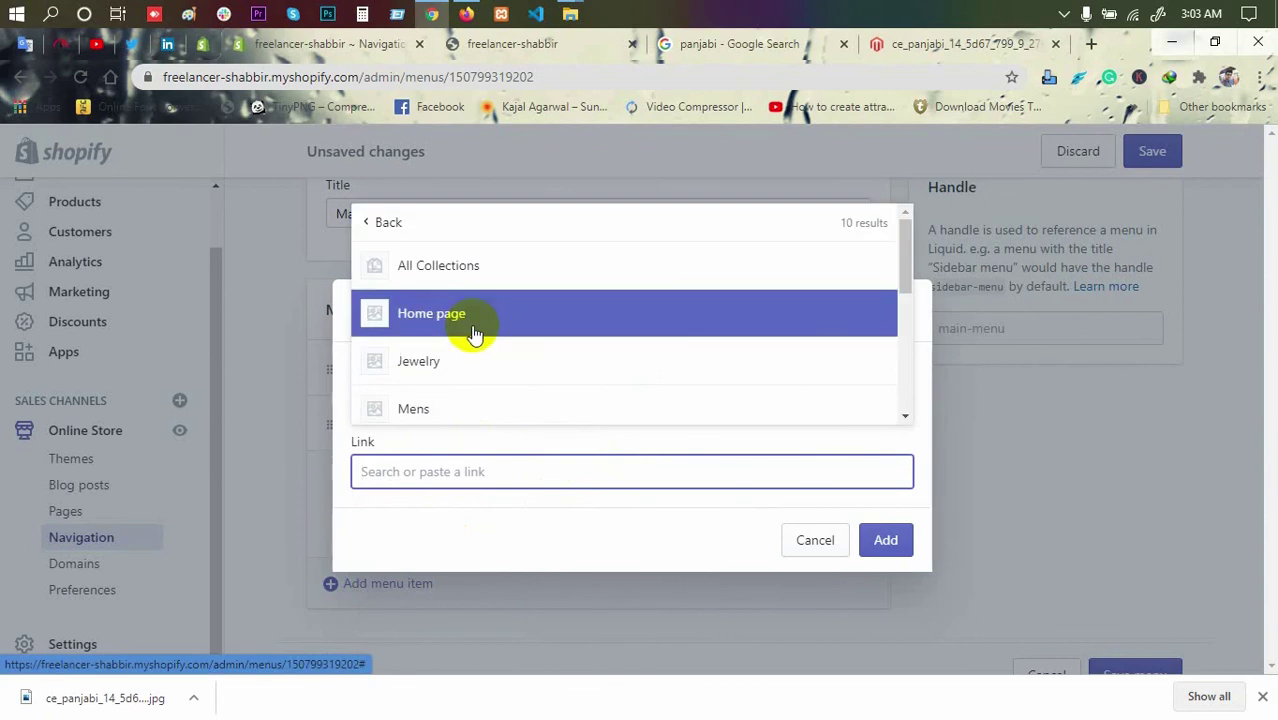
{"action": "scroll", "coordinate": [474, 335], "scroll_direction": "down", "scroll_amount": 1}
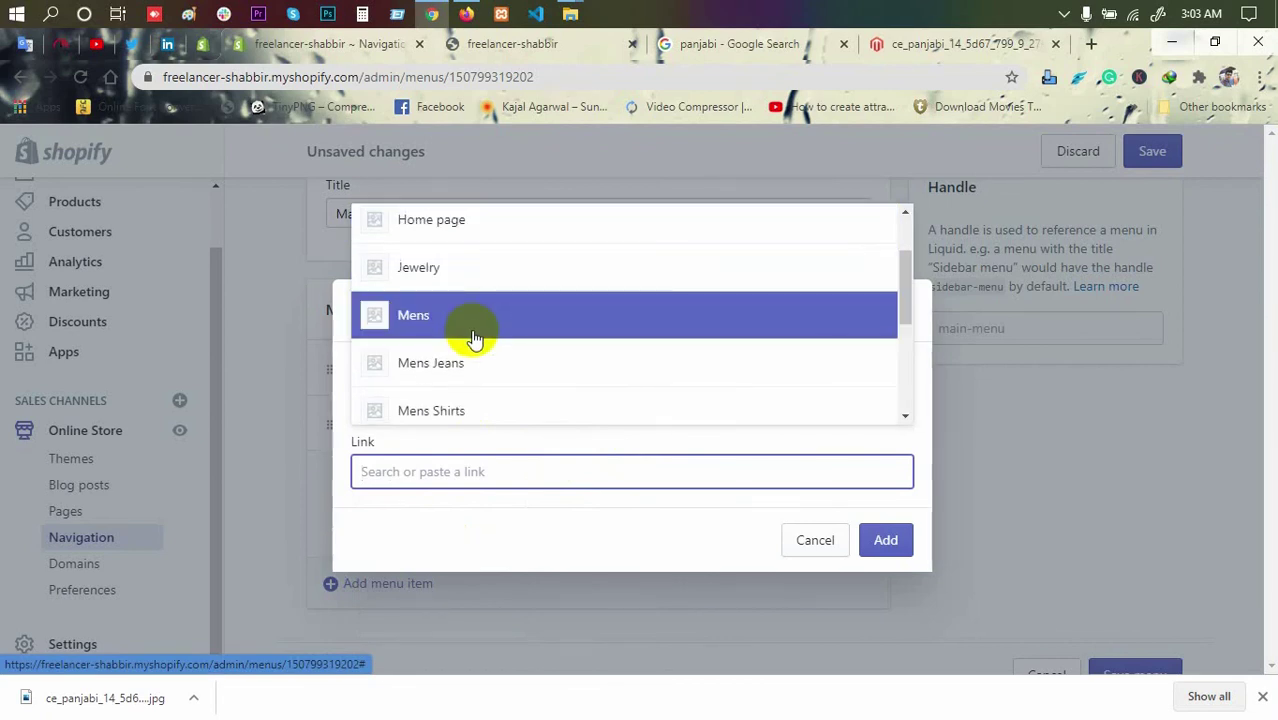
{"action": "left_click", "coordinate": [496, 408]}
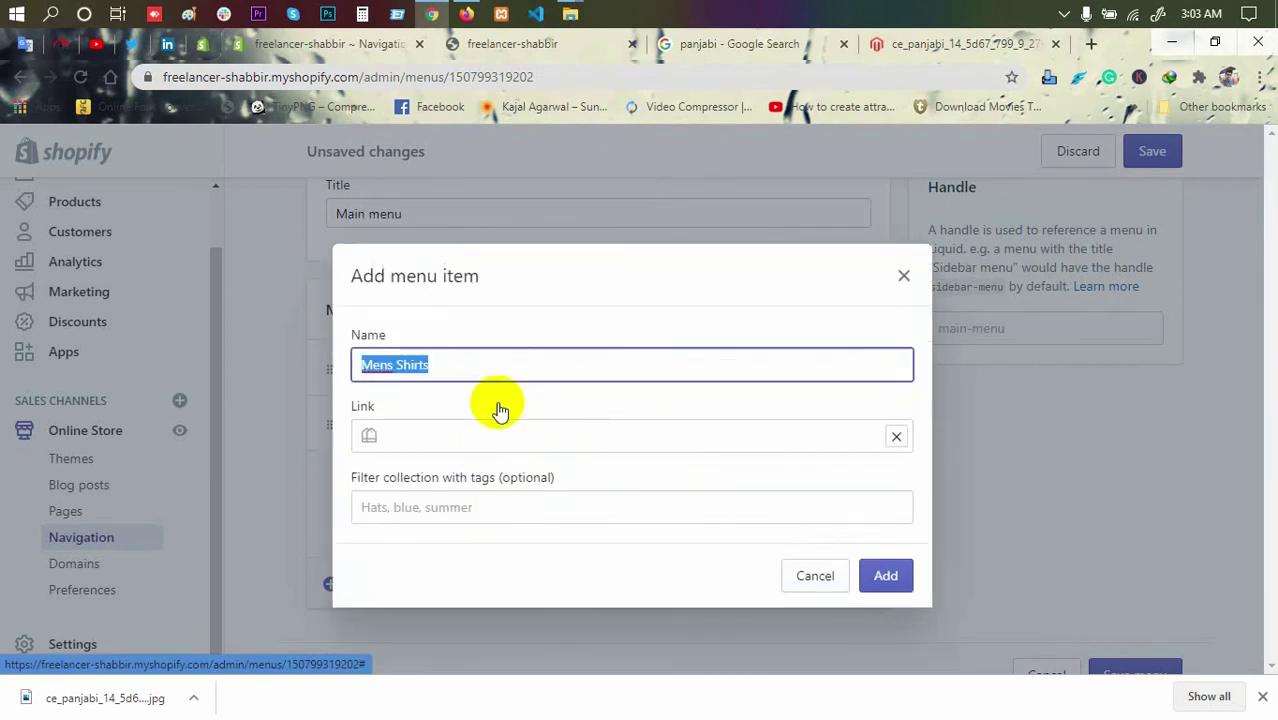
{"action": "left_click", "coordinate": [886, 575]}
{"action": "scroll", "coordinate": [518, 569], "scroll_direction": "down", "scroll_amount": 1}
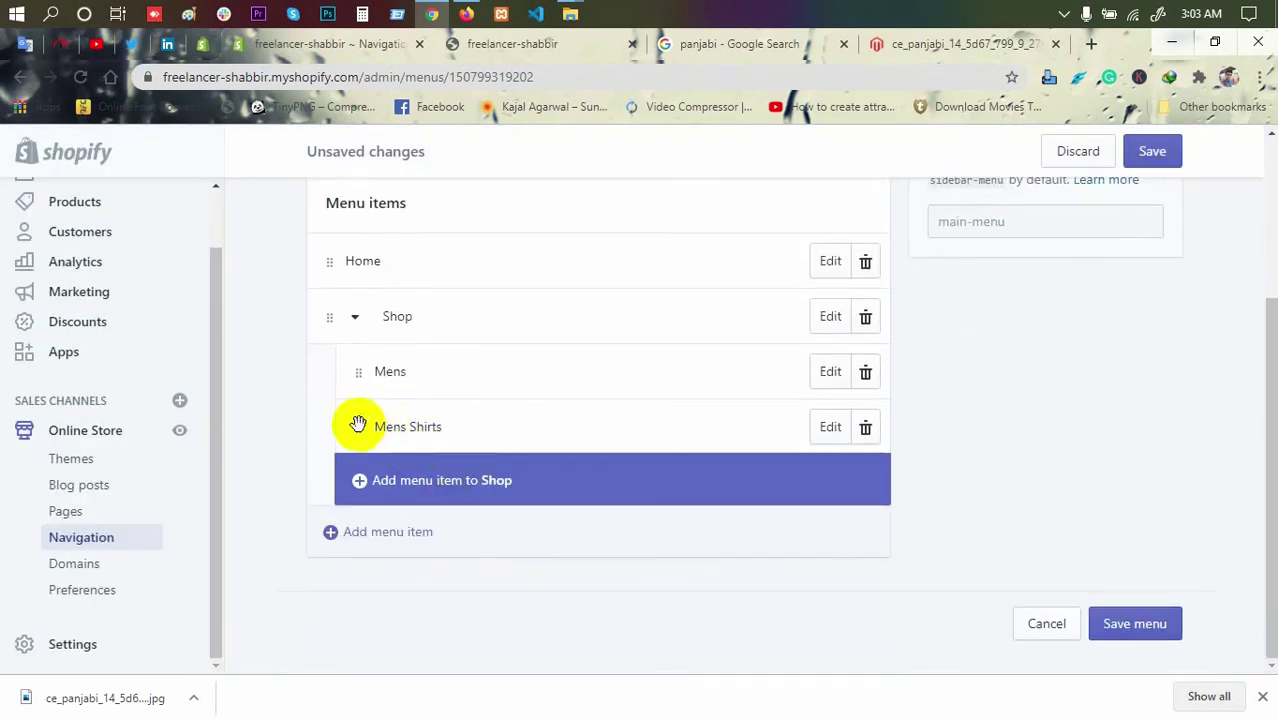
{"action": "left_click_drag", "start_coordinate": [369, 428], "coordinate": [442, 443]}
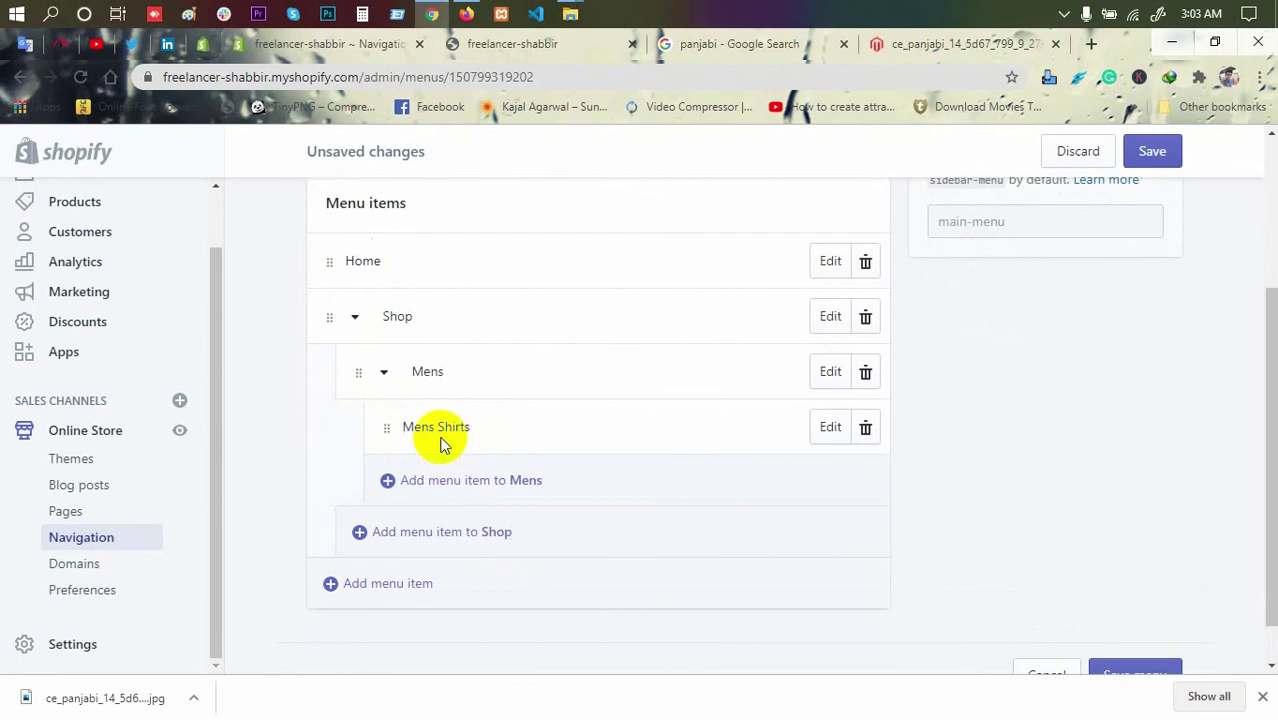
Step: Add a Mens Jeans menu item under Mens, linked to the Mens Jeans collection
{"action": "left_click", "coordinate": [481, 482]}
{"action": "left_click", "coordinate": [479, 466]}
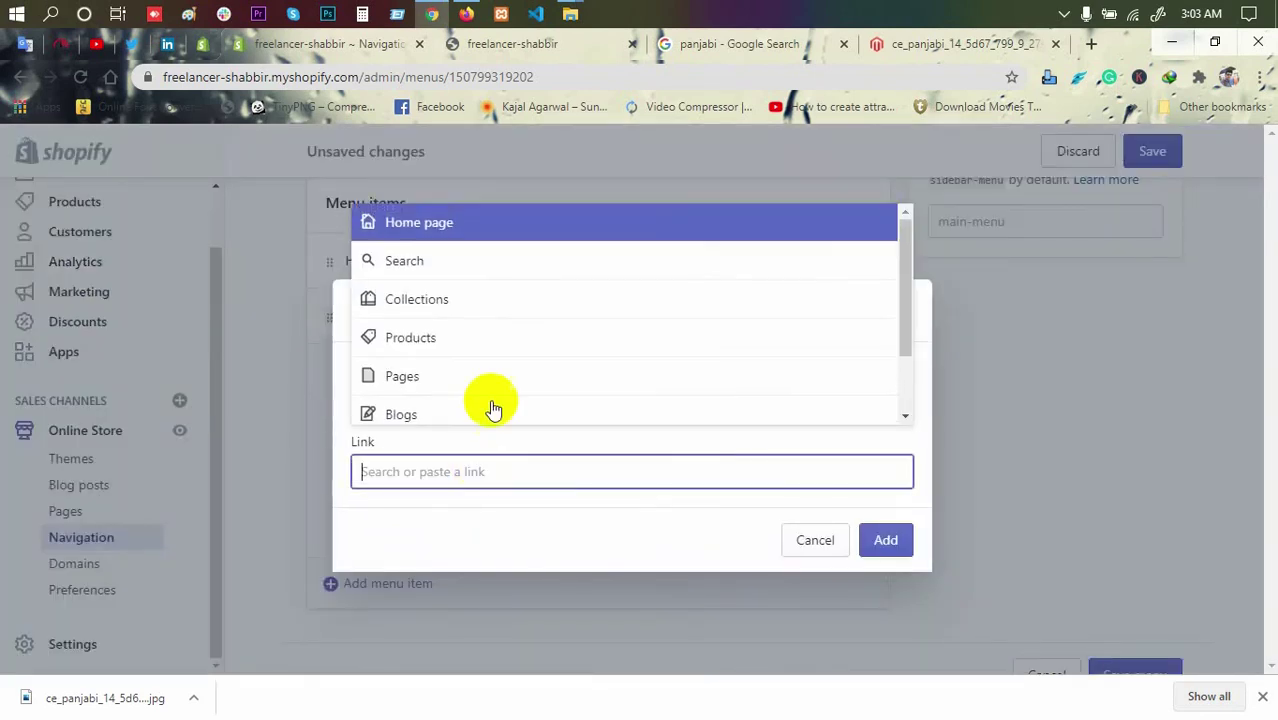
{"action": "left_click", "coordinate": [490, 313]}
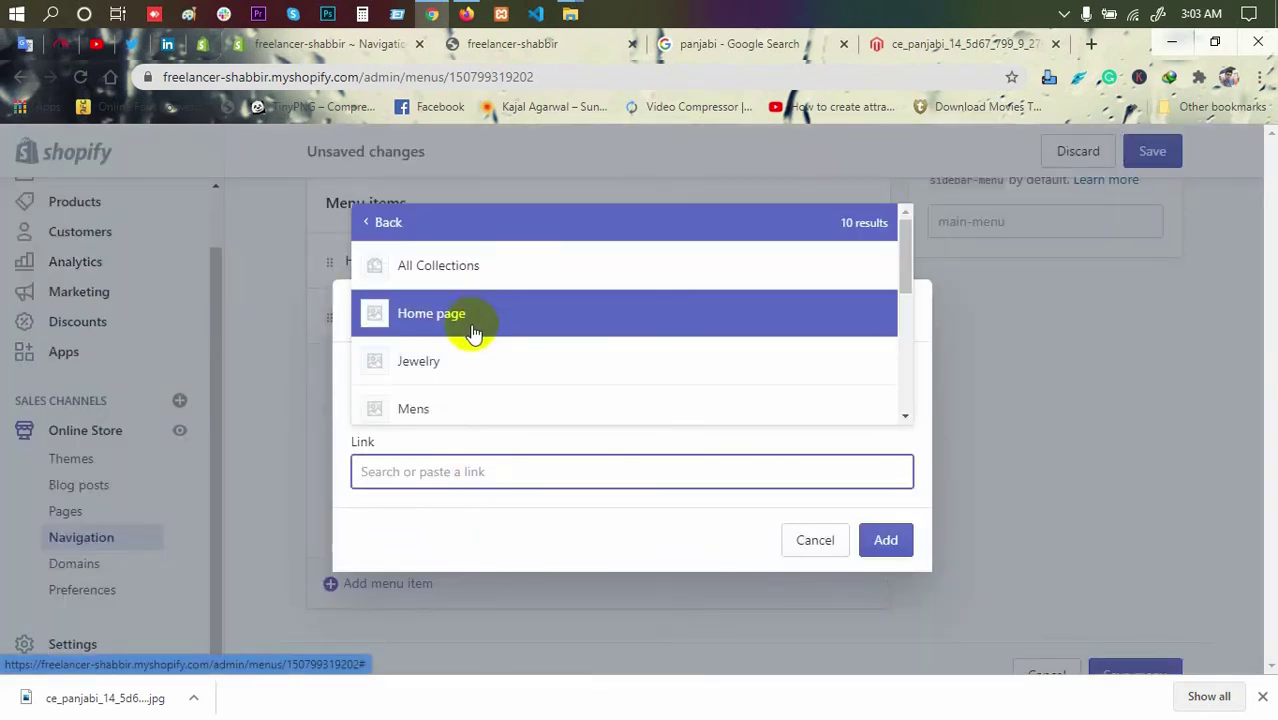
{"action": "scroll", "coordinate": [470, 360], "scroll_direction": "down", "scroll_amount": 1}
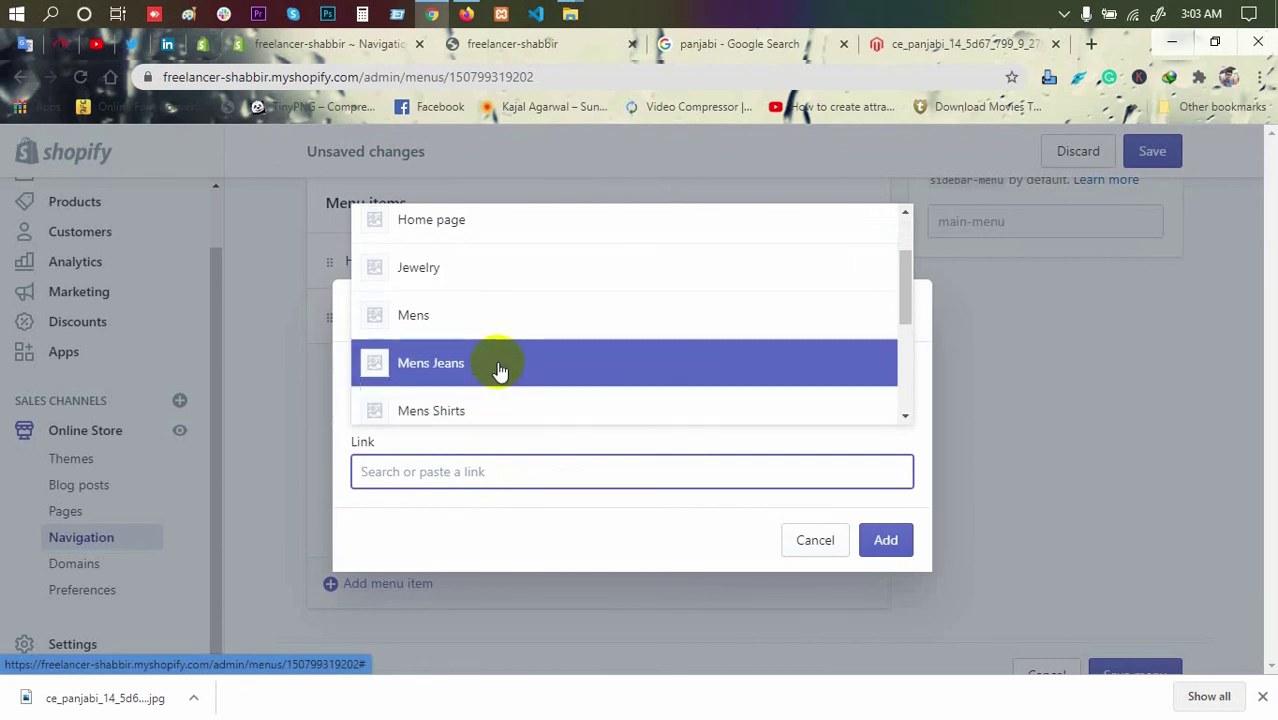
{"action": "left_click", "coordinate": [499, 368]}
{"action": "left_click", "coordinate": [897, 585]}
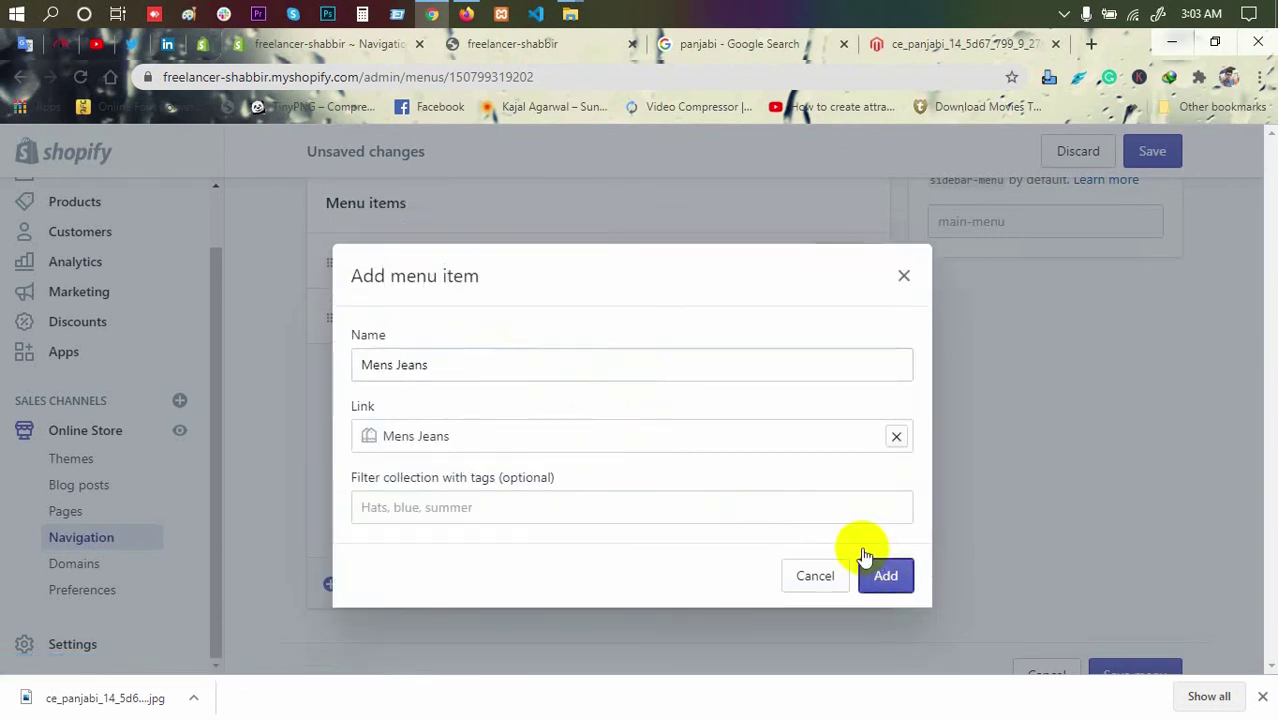
Step: Add a Womens menu item under Shop, linked to the Womens collection, without a tag filter
{"action": "scroll", "coordinate": [700, 500], "scroll_direction": "down", "scroll_amount": 2}
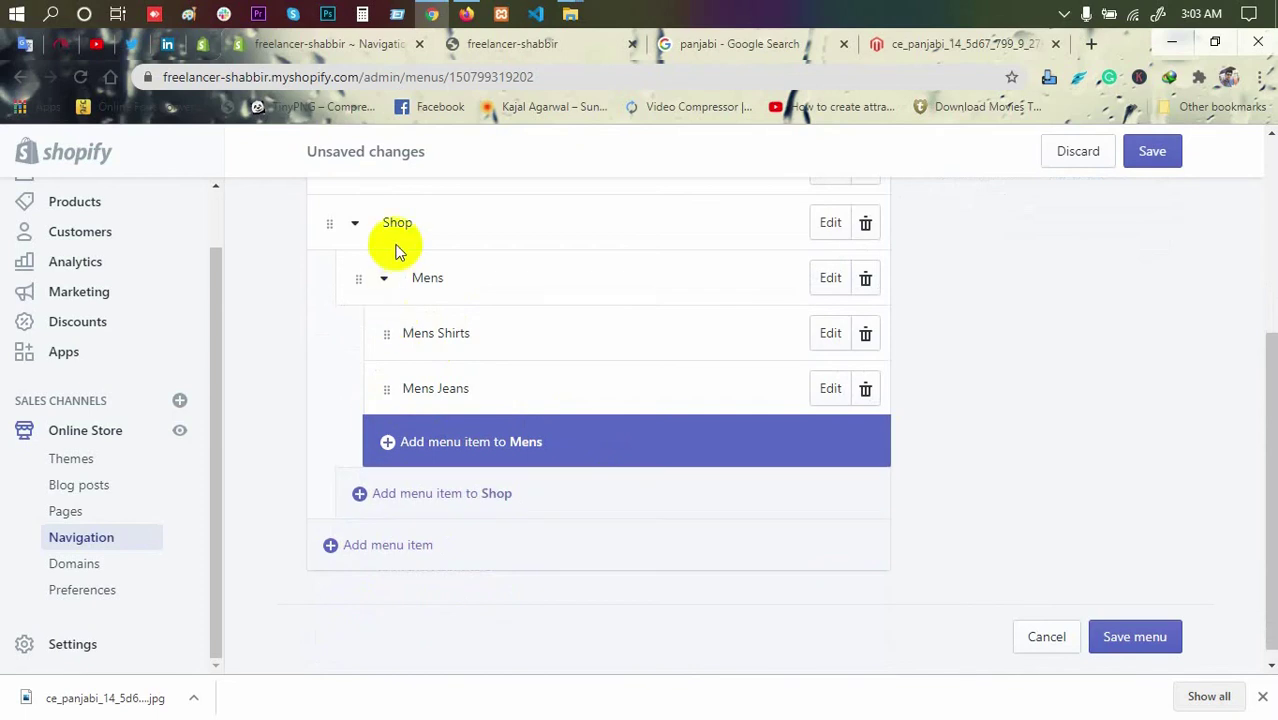
{"action": "left_click", "coordinate": [368, 493]}
{"action": "left_click", "coordinate": [499, 392]}
{"action": "left_click", "coordinate": [421, 476]}
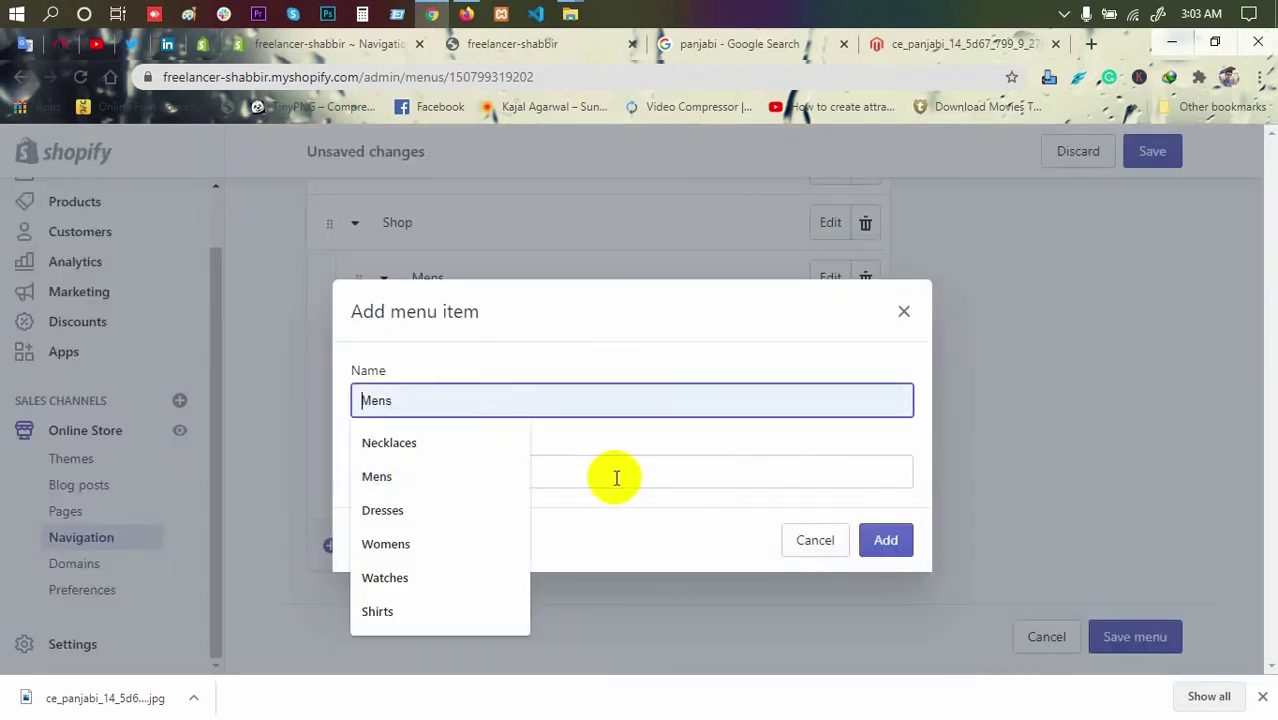
{"action": "left_click", "coordinate": [617, 476]}
{"action": "left_click", "coordinate": [490, 310]}
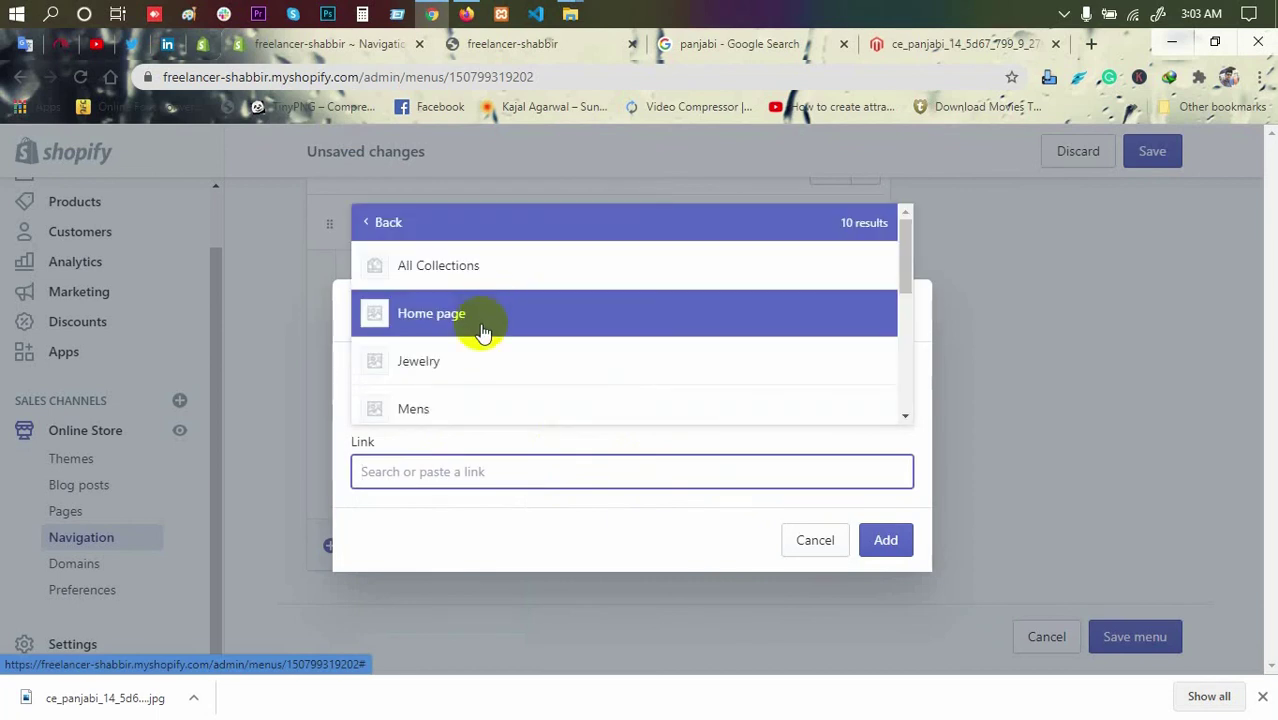
{"action": "scroll", "coordinate": [462, 360], "scroll_direction": "down", "scroll_amount": 2}
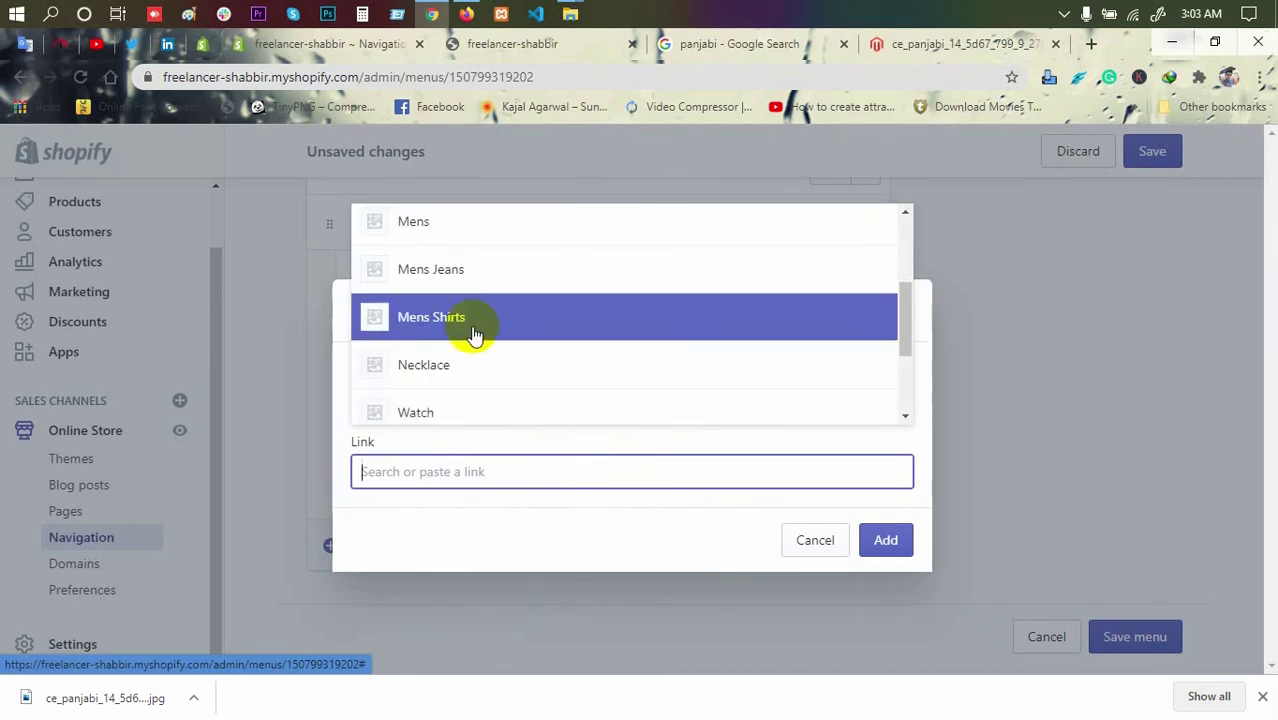
{"action": "scroll", "coordinate": [471, 317], "scroll_direction": "down", "scroll_amount": 1}
{"action": "left_click", "coordinate": [471, 357]}
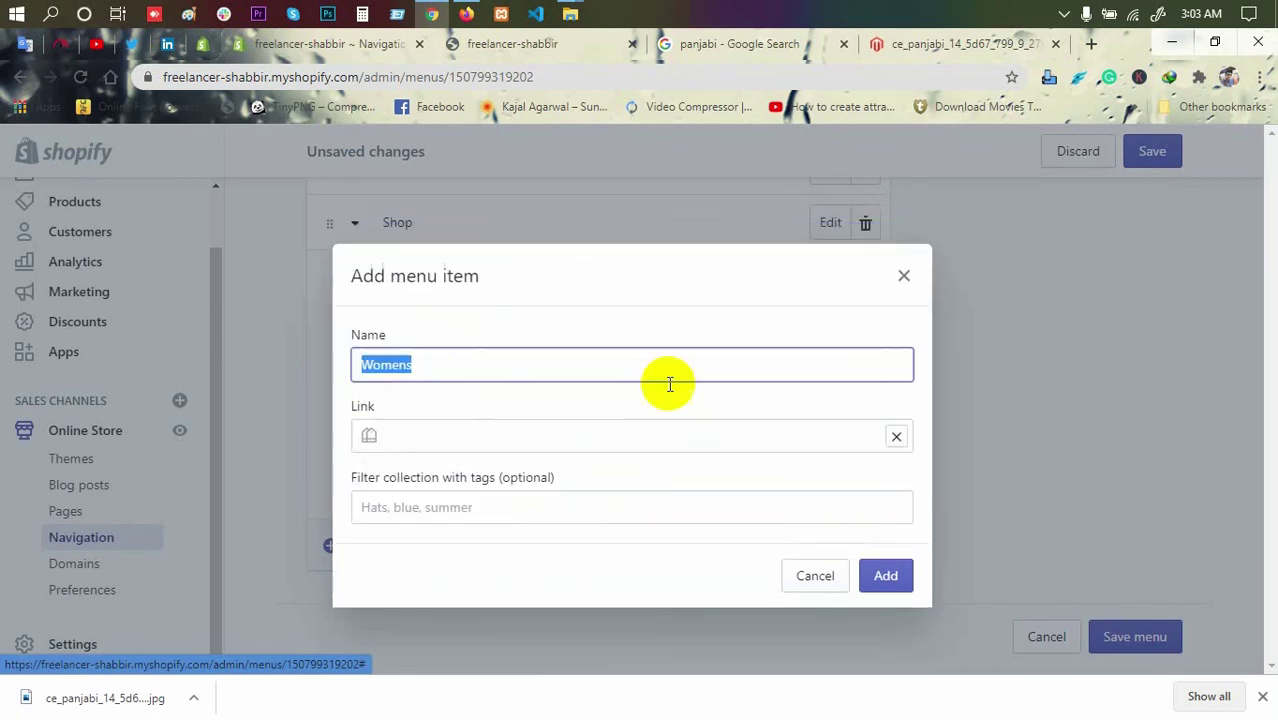
{"action": "left_click", "coordinate": [887, 577]}
Step: Add a Womens Dress menu item linked to the Womens Dress collection and nest it under Womens
{"action": "scroll", "coordinate": [610, 490], "scroll_direction": "down", "scroll_amount": 1}
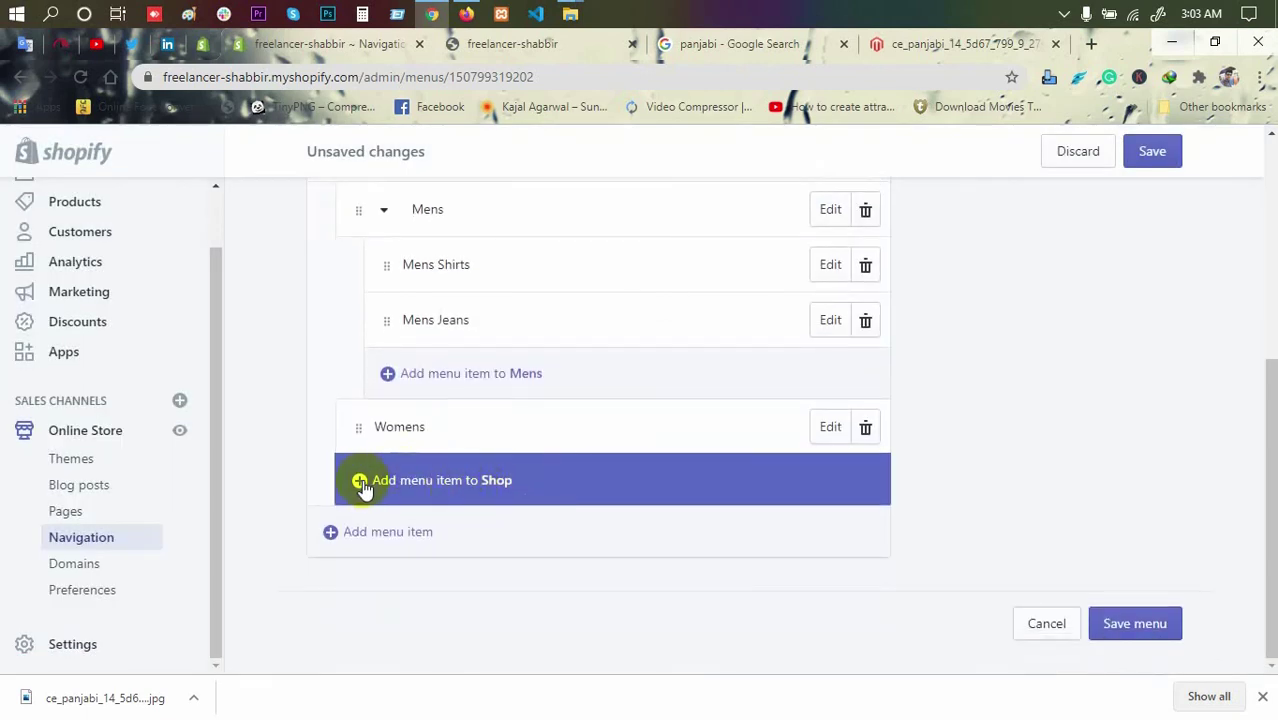
{"action": "left_click", "coordinate": [363, 483]}
{"action": "left_click", "coordinate": [480, 471]}
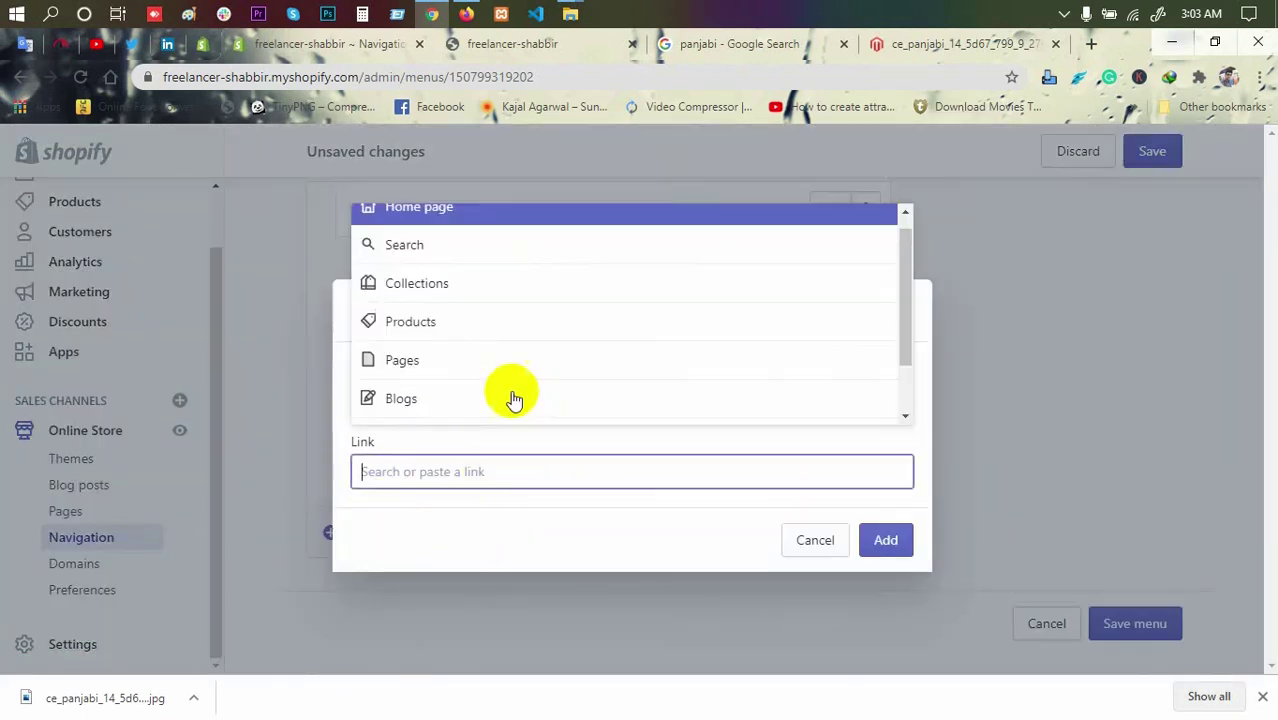
{"action": "left_click", "coordinate": [516, 292]}
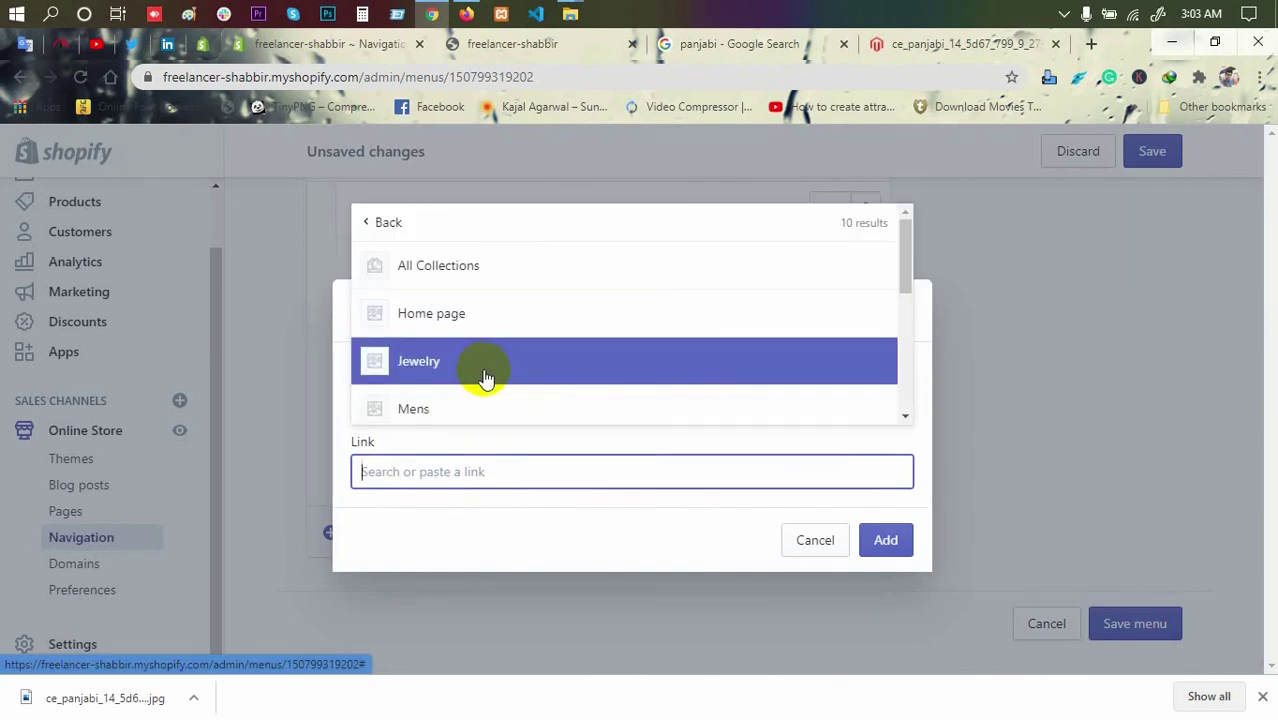
{"action": "scroll", "coordinate": [485, 376], "scroll_direction": "down", "scroll_amount": 2}
{"action": "scroll", "coordinate": [491, 328], "scroll_direction": "down", "scroll_amount": 1}
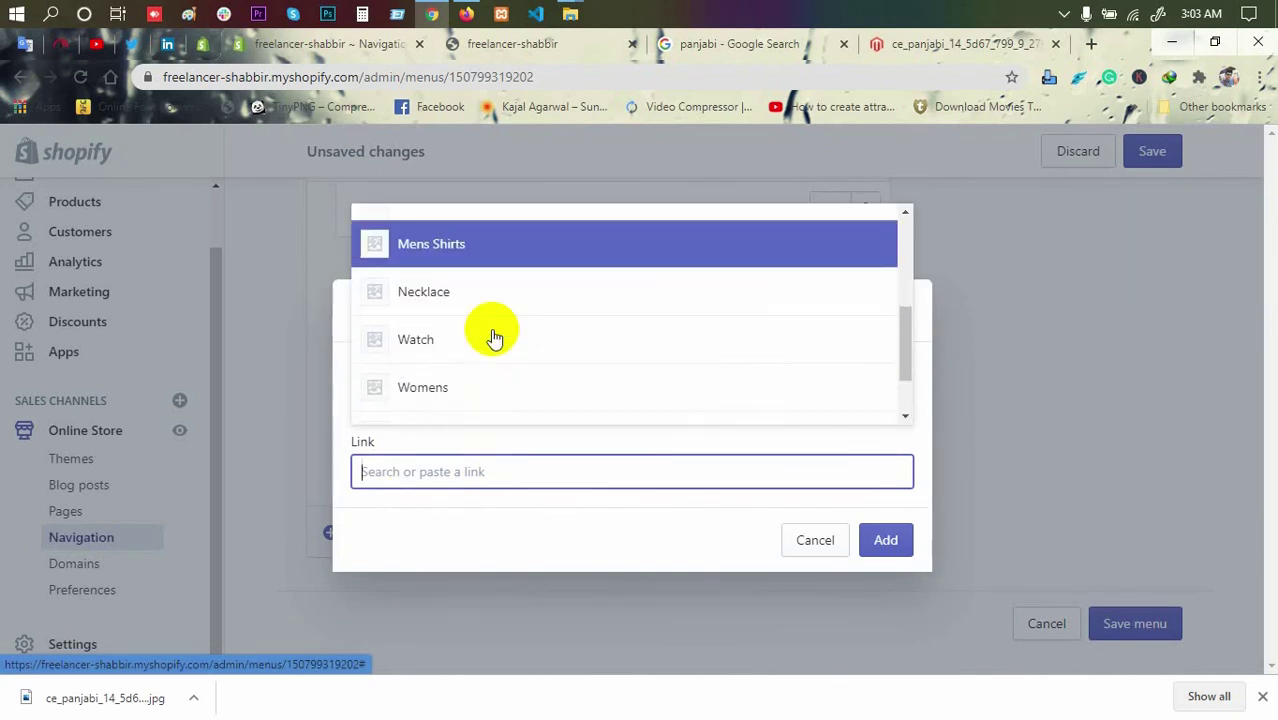
{"action": "scroll", "coordinate": [491, 337], "scroll_direction": "down", "scroll_amount": 1}
{"action": "left_click", "coordinate": [485, 414]}
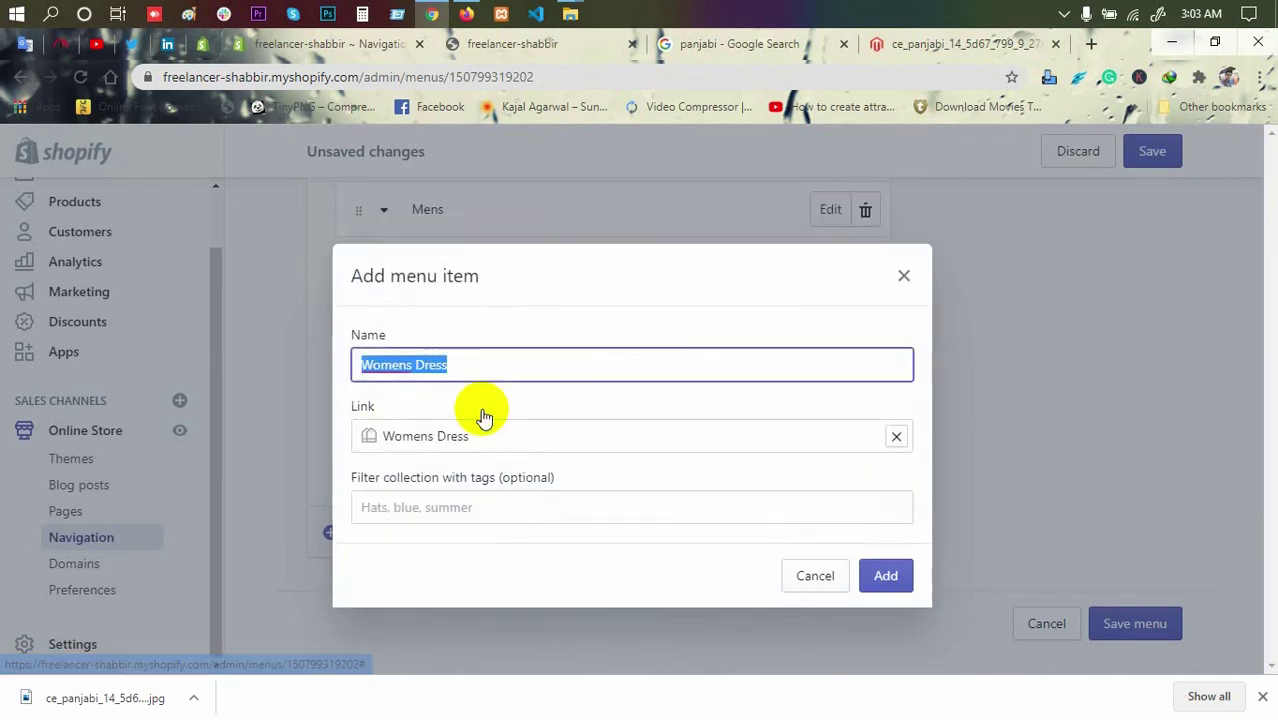
{"action": "left_click", "coordinate": [886, 576]}
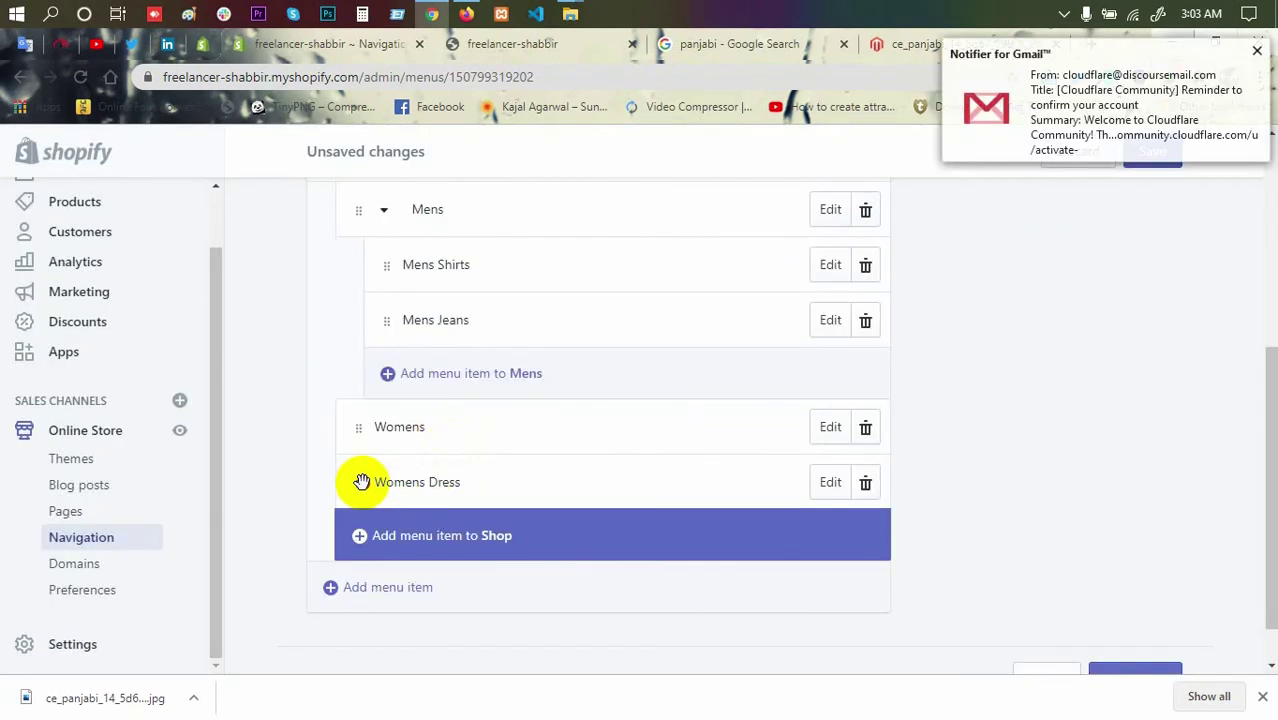
{"action": "left_click_drag", "start_coordinate": [362, 482], "coordinate": [447, 504]}
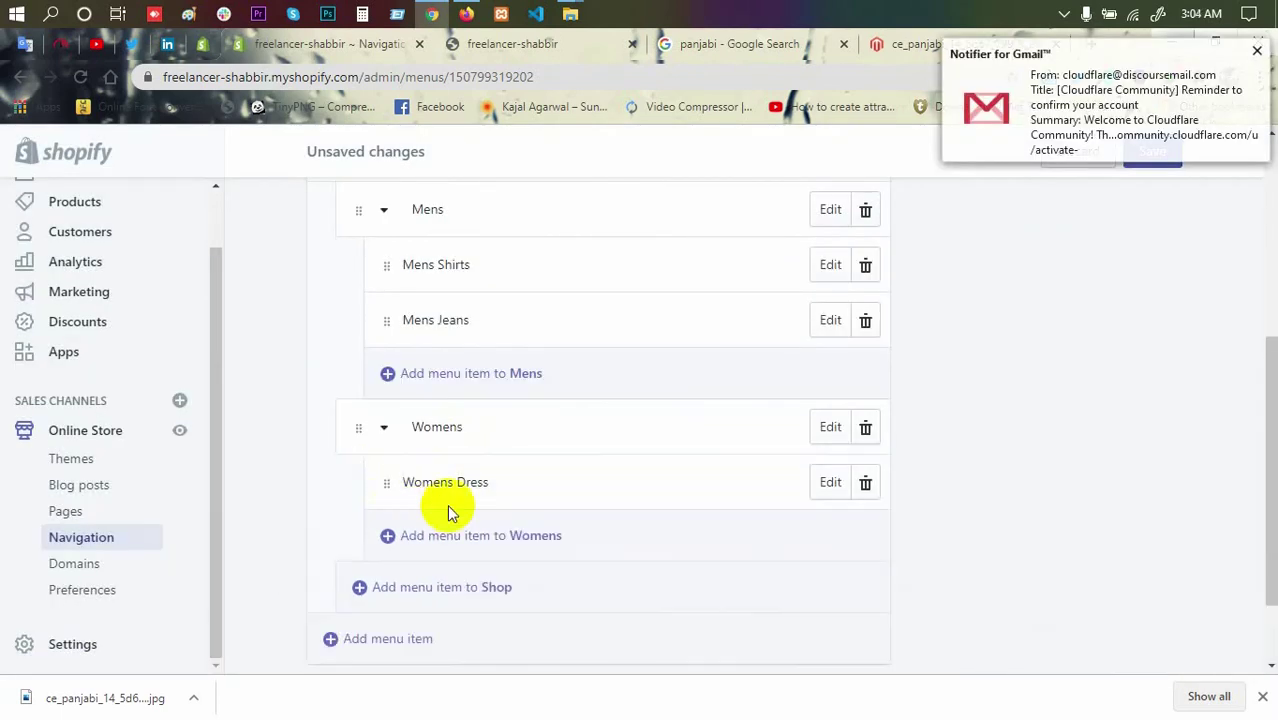
Step: Add a Womens Shirts menu item under Womens, linked to the Womens Shirts collection
{"action": "left_click", "coordinate": [456, 531]}
{"action": "left_click", "coordinate": [464, 410]}
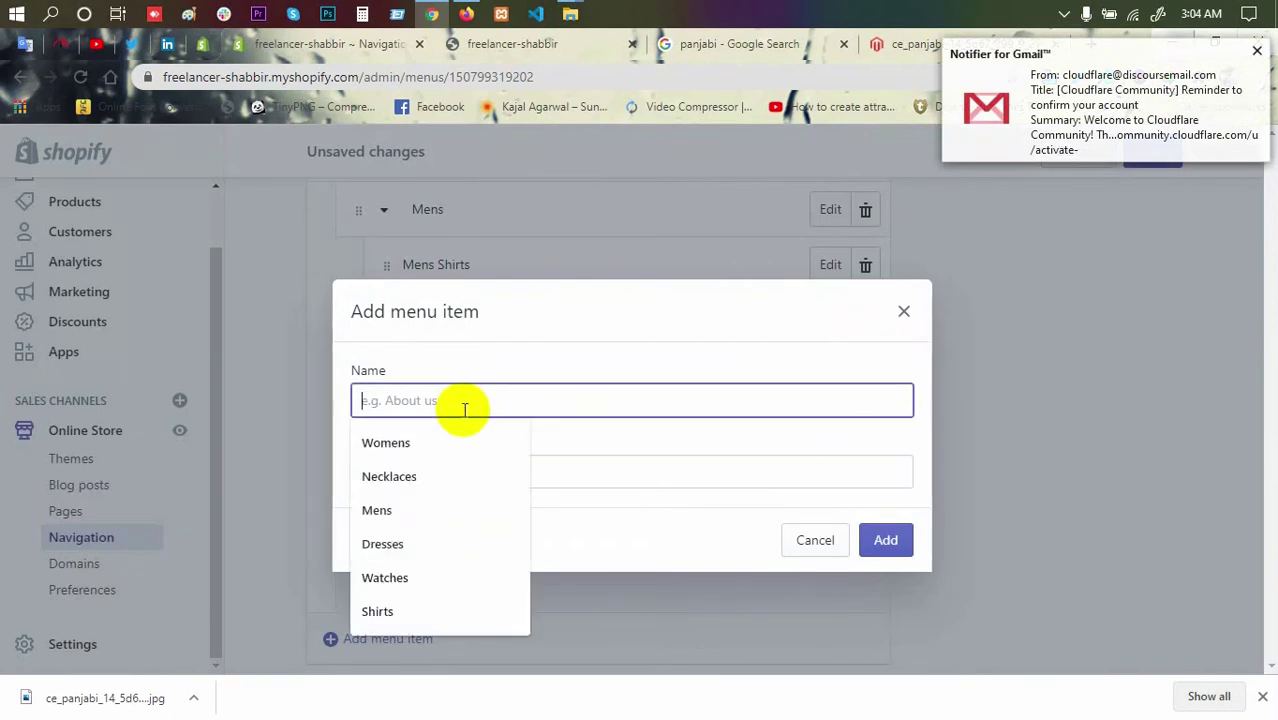
{"action": "left_click", "coordinate": [585, 474]}
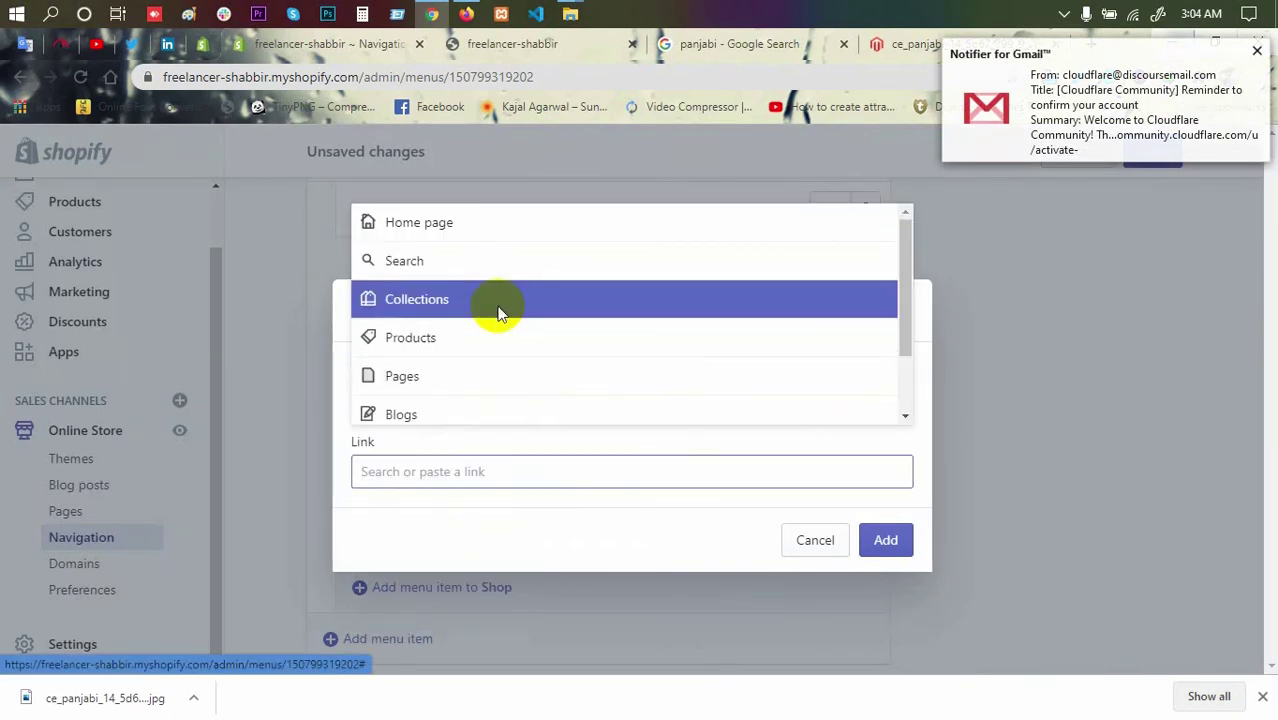
{"action": "left_click", "coordinate": [499, 302]}
{"action": "scroll", "coordinate": [509, 400], "scroll_direction": "down", "scroll_amount": 1}
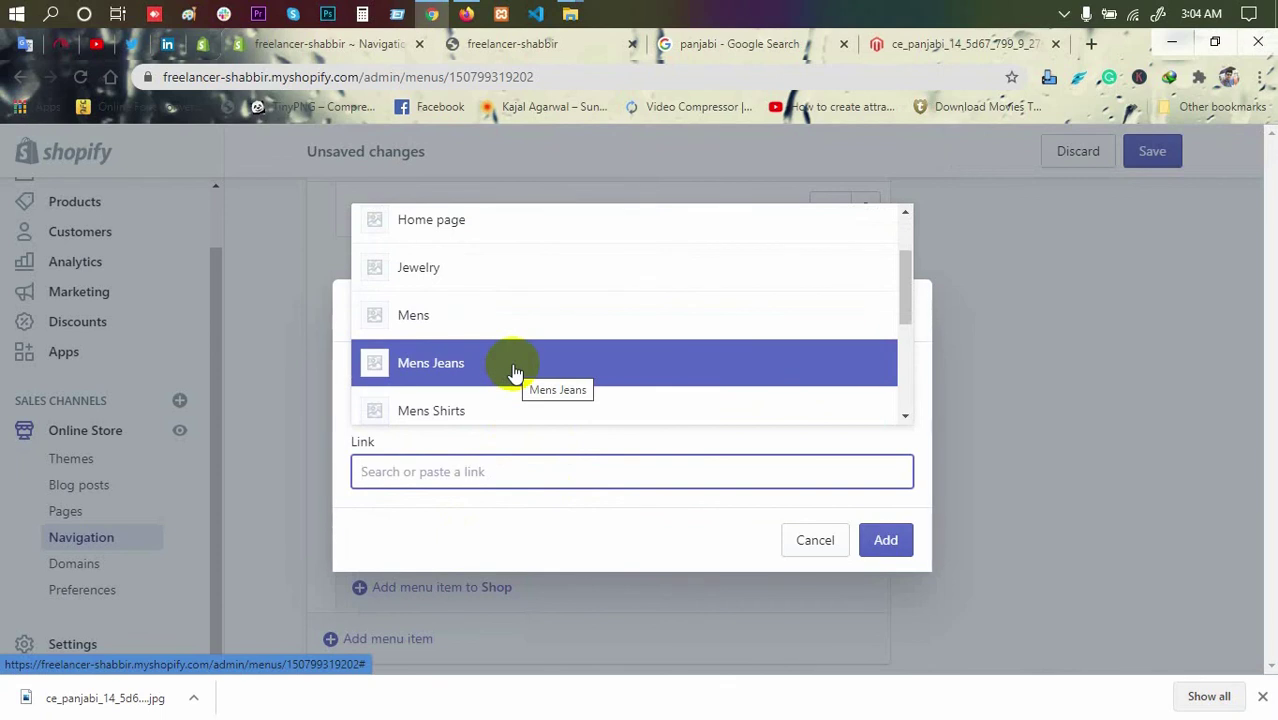
{"action": "scroll", "coordinate": [512, 372], "scroll_direction": "down", "scroll_amount": 2}
{"action": "scroll", "coordinate": [512, 372], "scroll_direction": "down", "scroll_amount": 1}
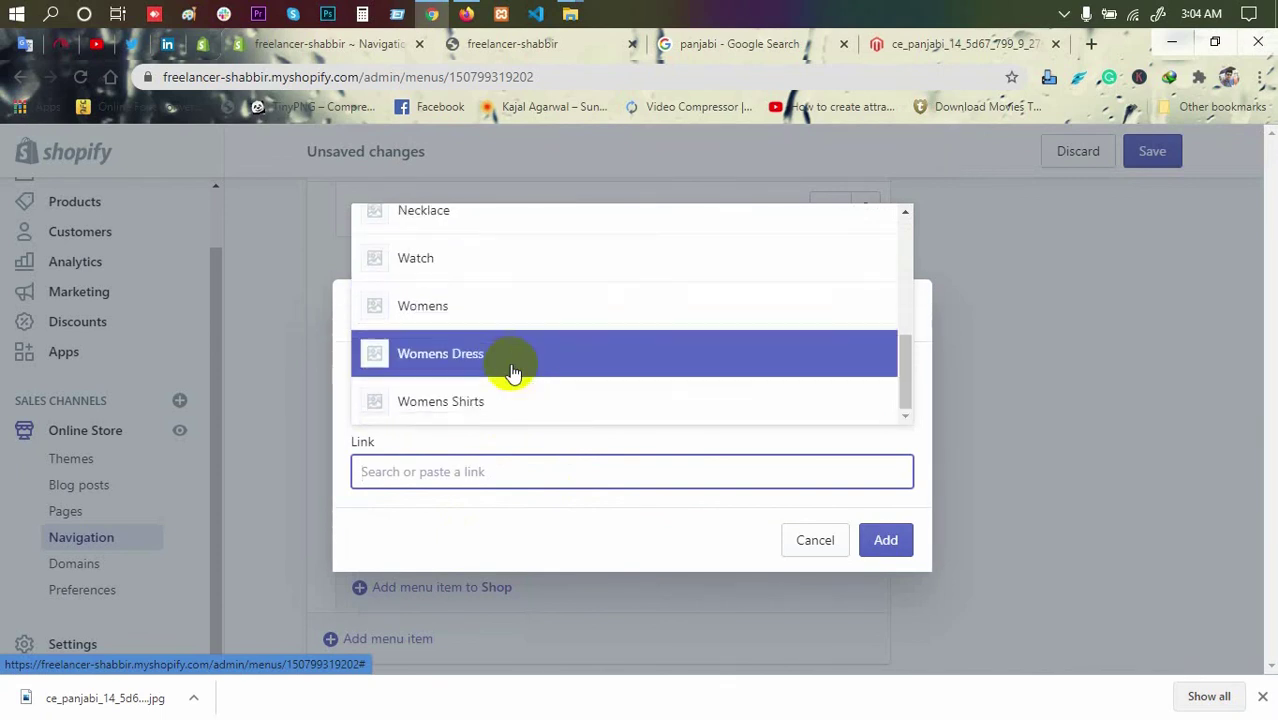
{"action": "left_click", "coordinate": [513, 401]}
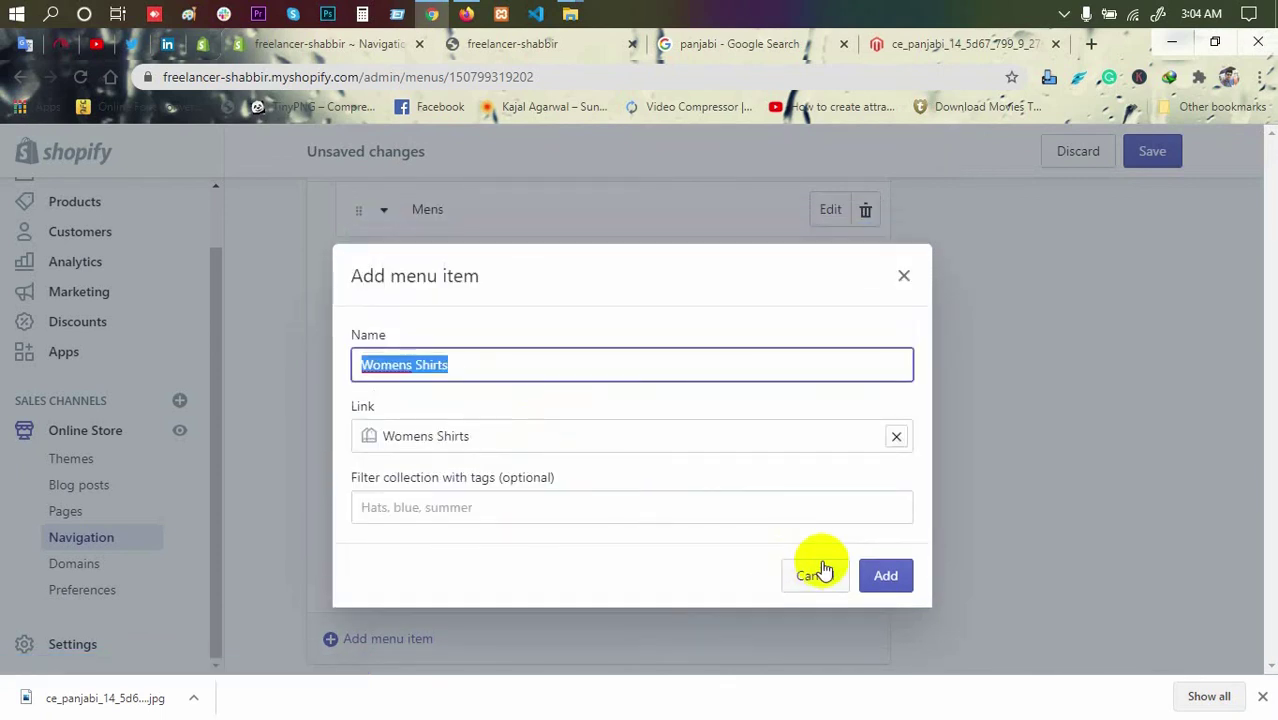
{"action": "left_click", "coordinate": [888, 576]}
{"action": "scroll", "coordinate": [585, 491], "scroll_direction": "down", "scroll_amount": 1}
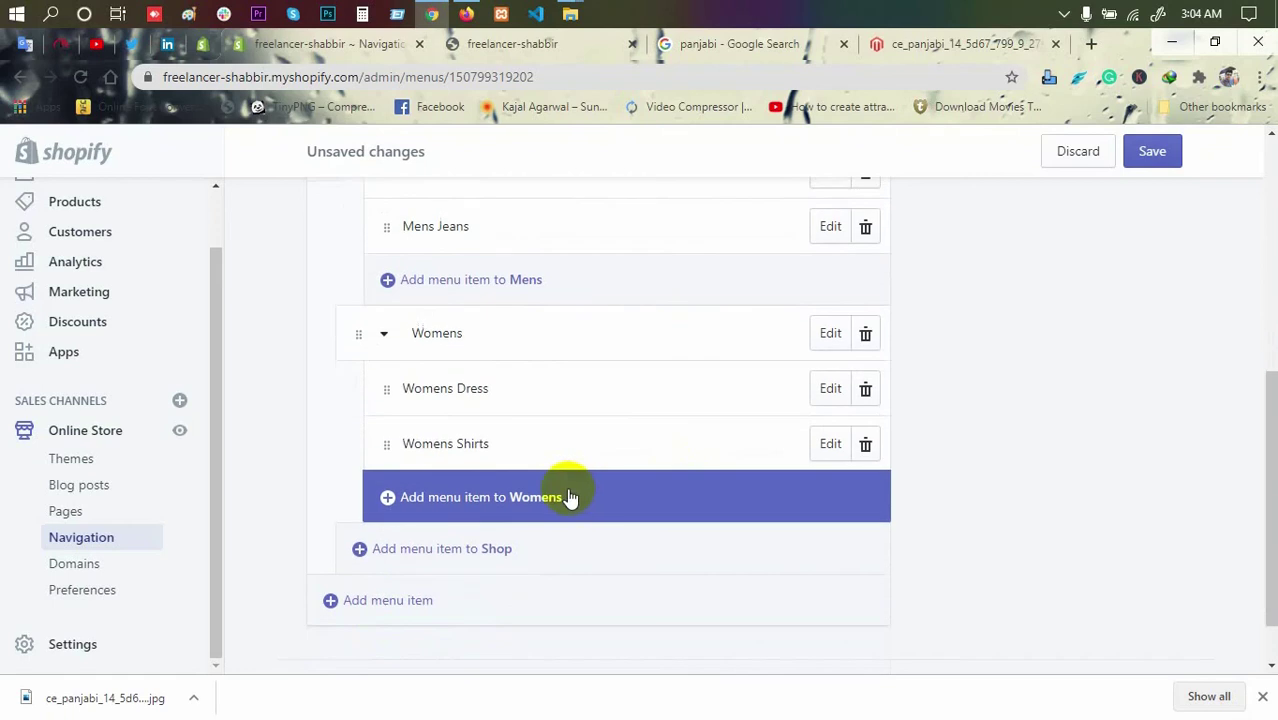
{"action": "left_click", "coordinate": [375, 546]}
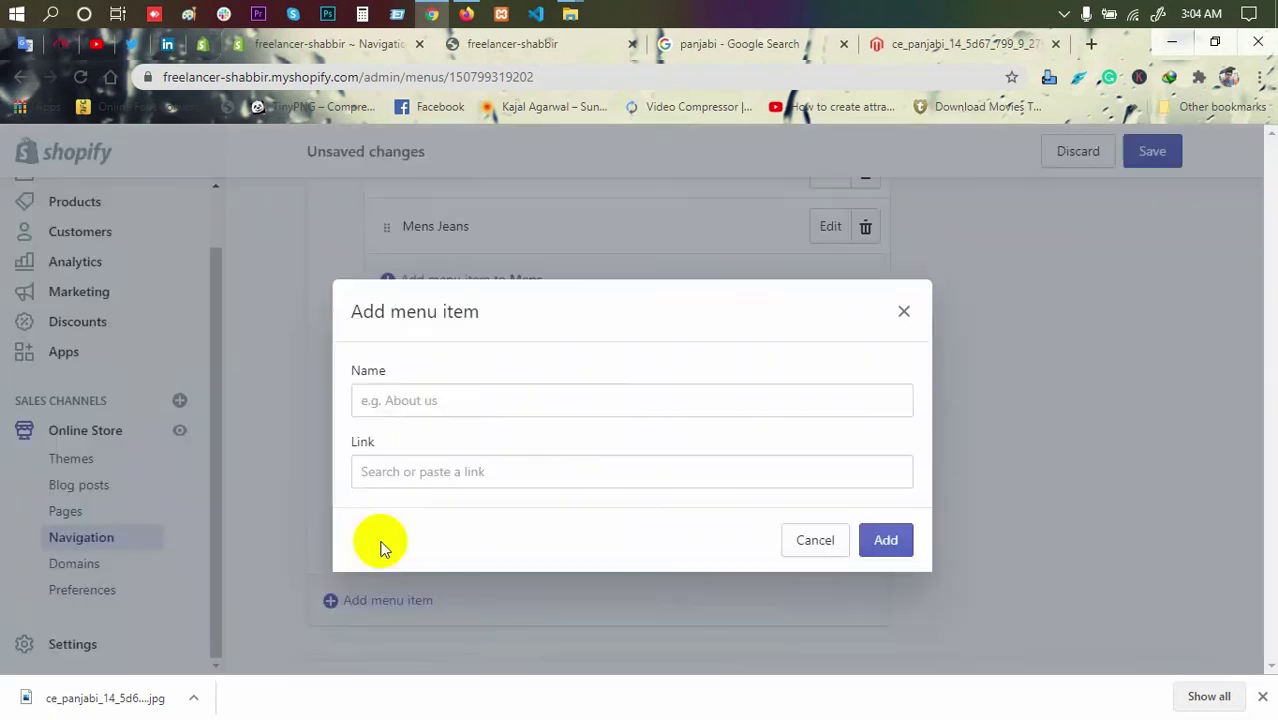
{"action": "left_click", "coordinate": [437, 401]}
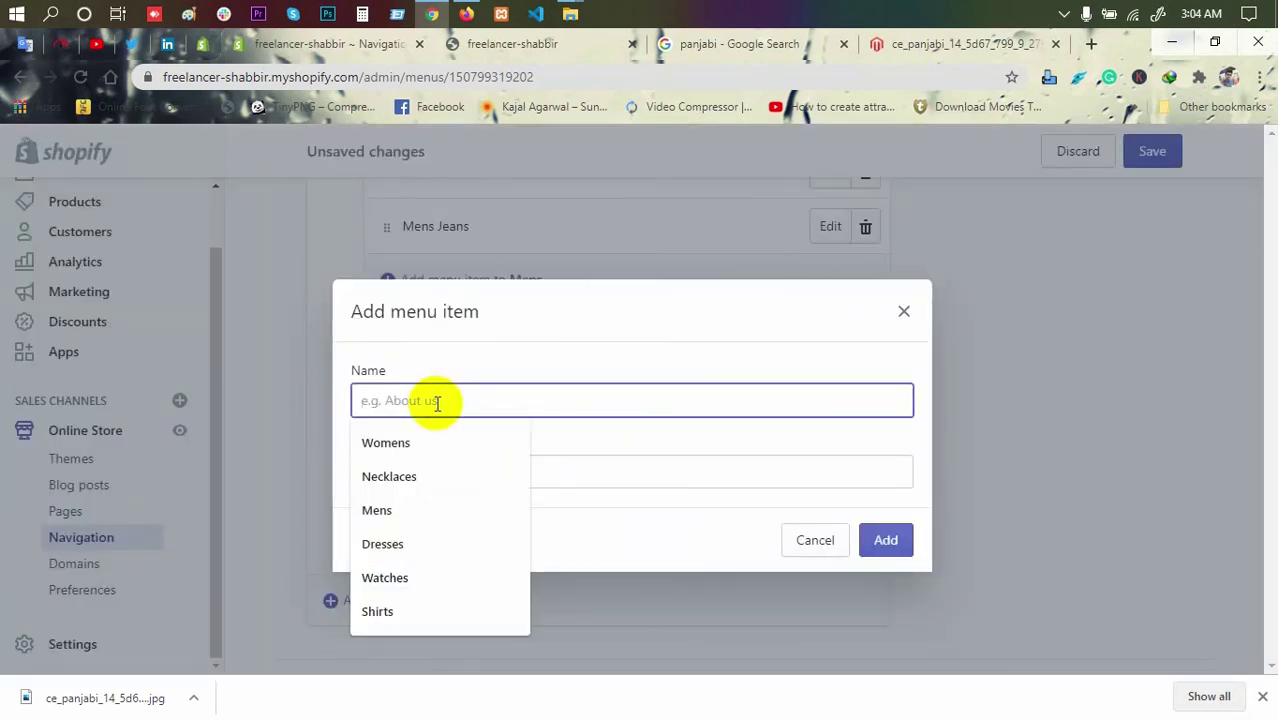
{"action": "type", "text": "j"}
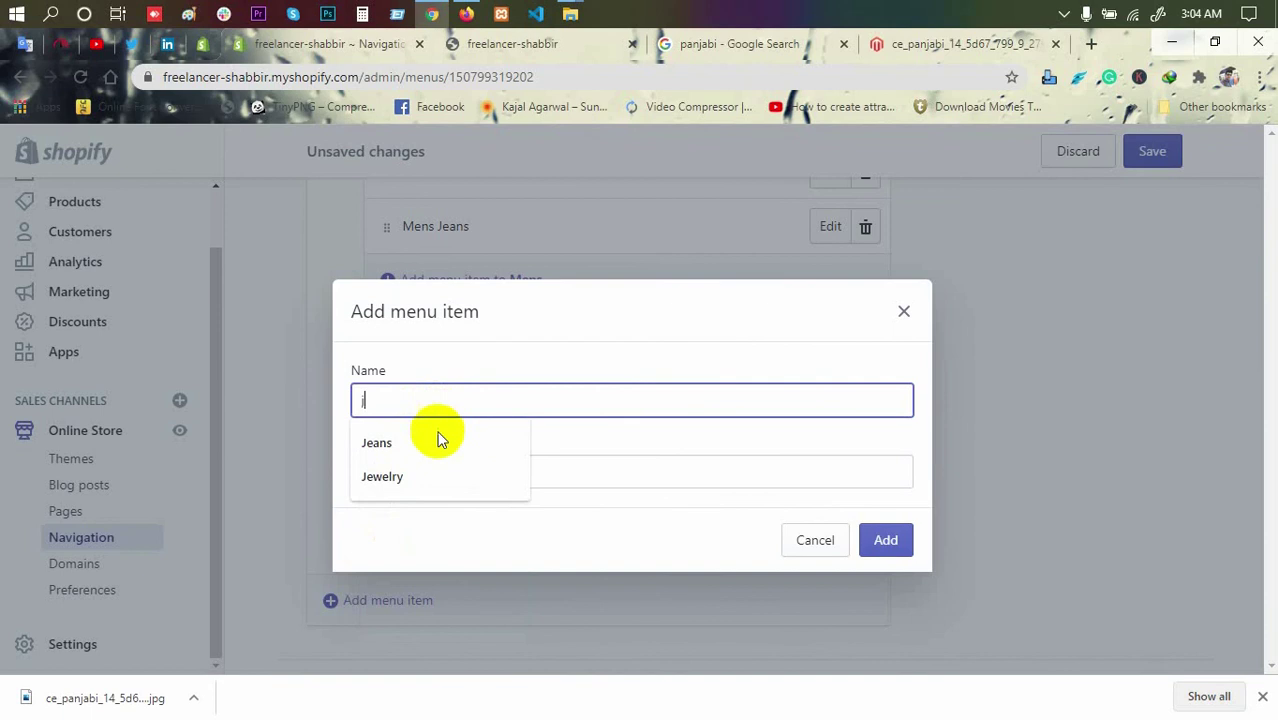
{"action": "left_click", "coordinate": [779, 474]}
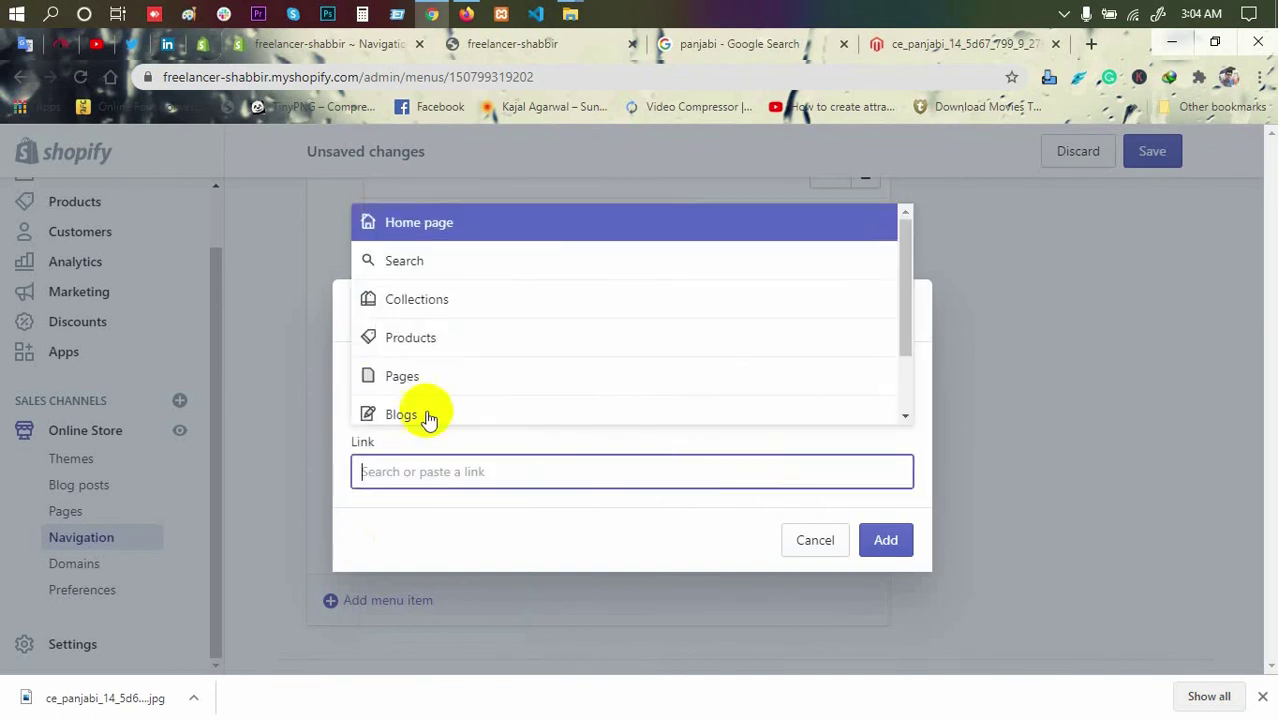
{"action": "left_click", "coordinate": [410, 336]}
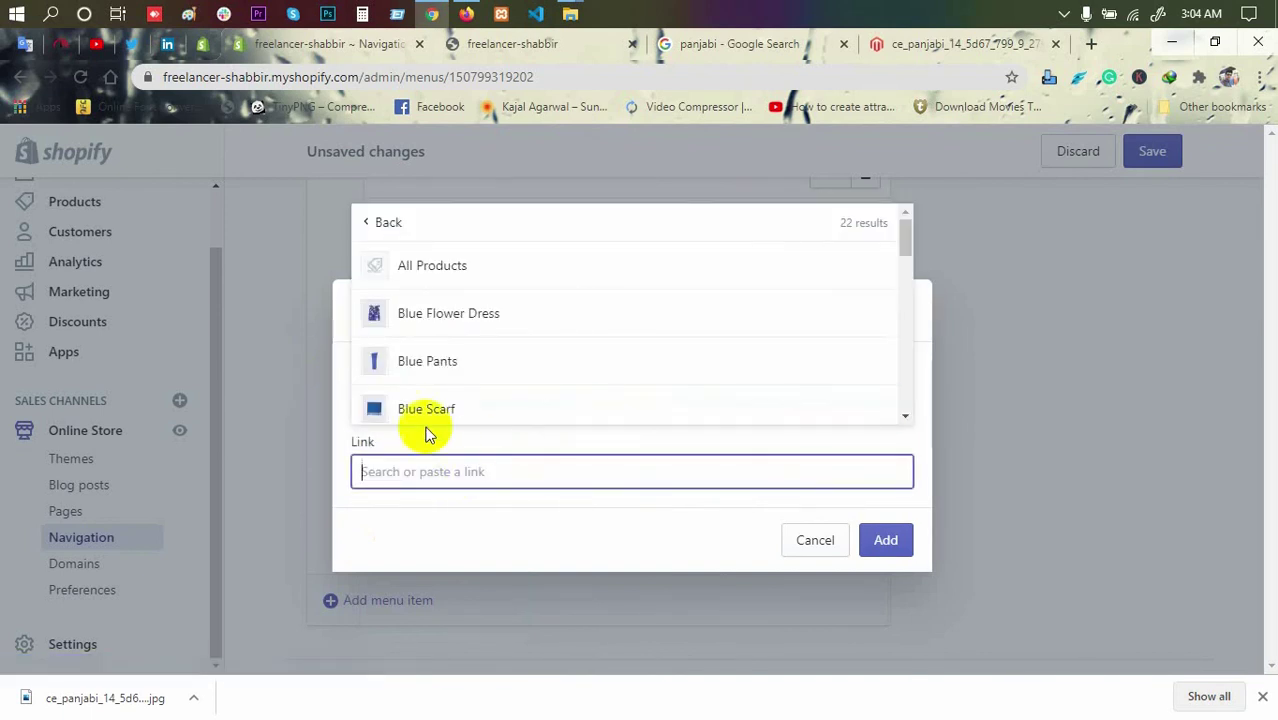
{"action": "left_click", "coordinate": [820, 548]}
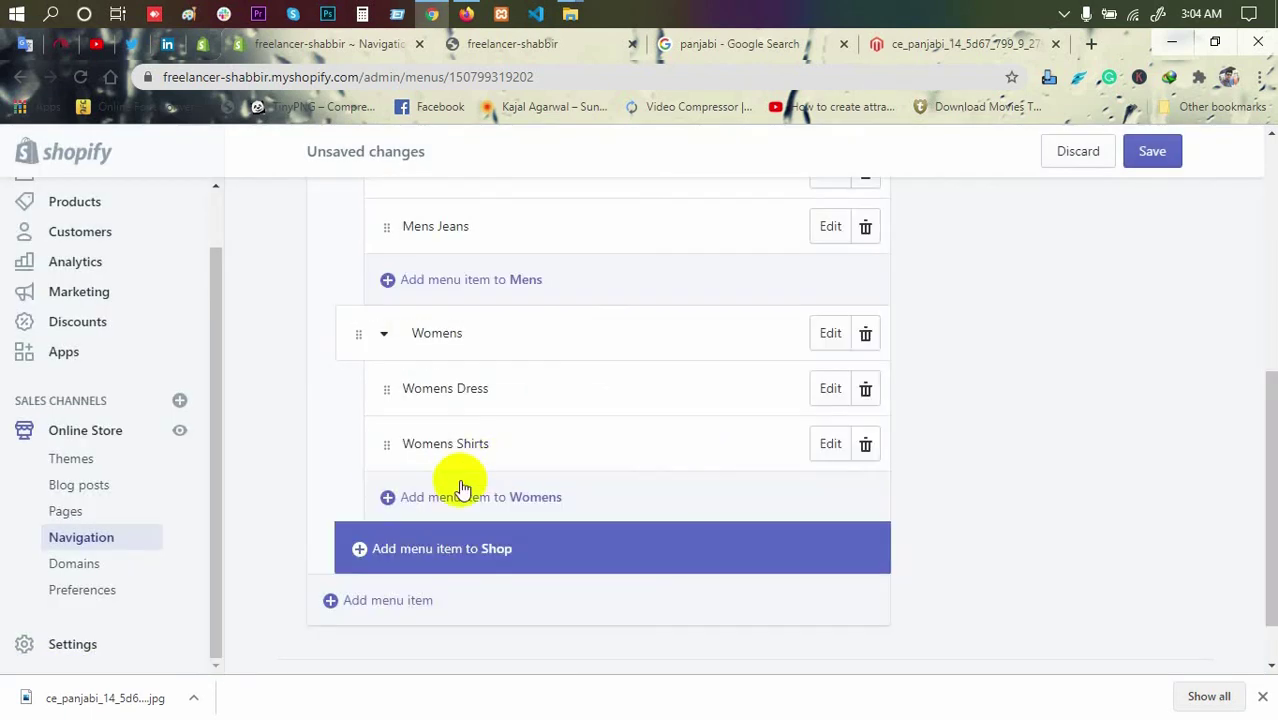
Step: Add a Jewelry menu item under Shop, linked to the Jewelry collection, without a tag filter
{"action": "left_click", "coordinate": [414, 550]}
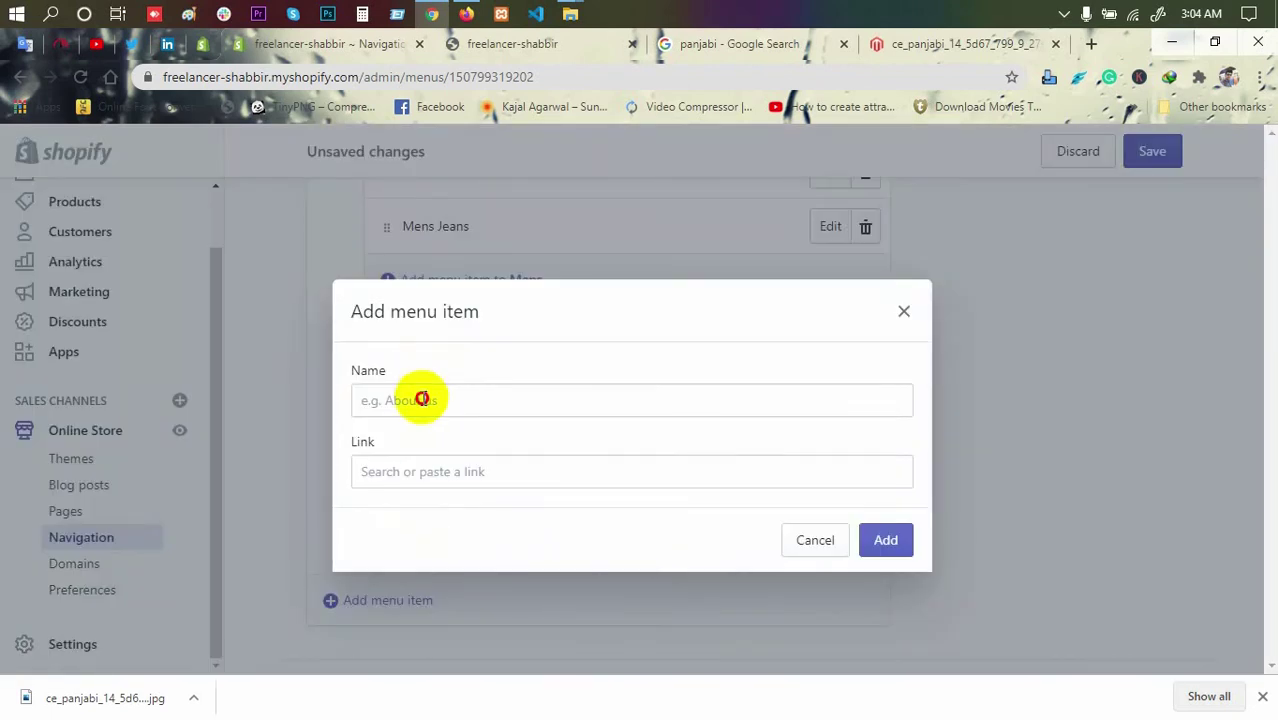
{"action": "left_click", "coordinate": [422, 399]}
{"action": "left_click", "coordinate": [636, 468]}
{"action": "left_click", "coordinate": [432, 303]}
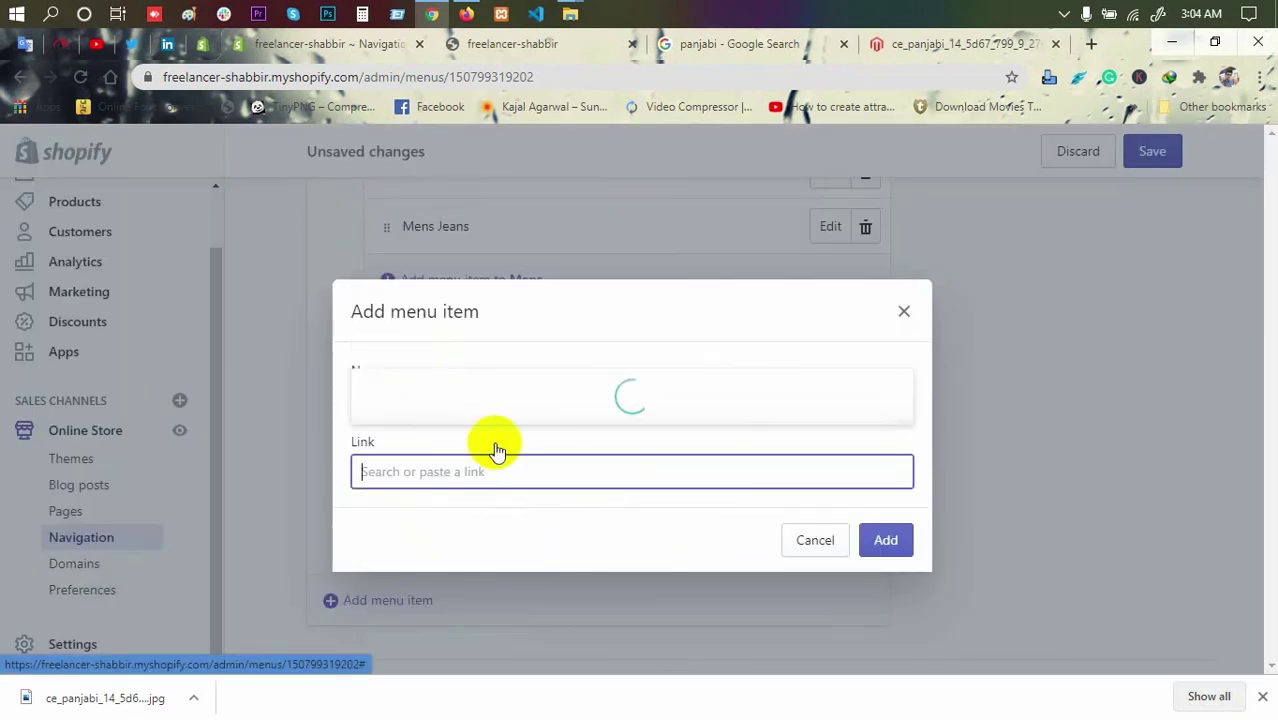
{"action": "left_click", "coordinate": [451, 365]}
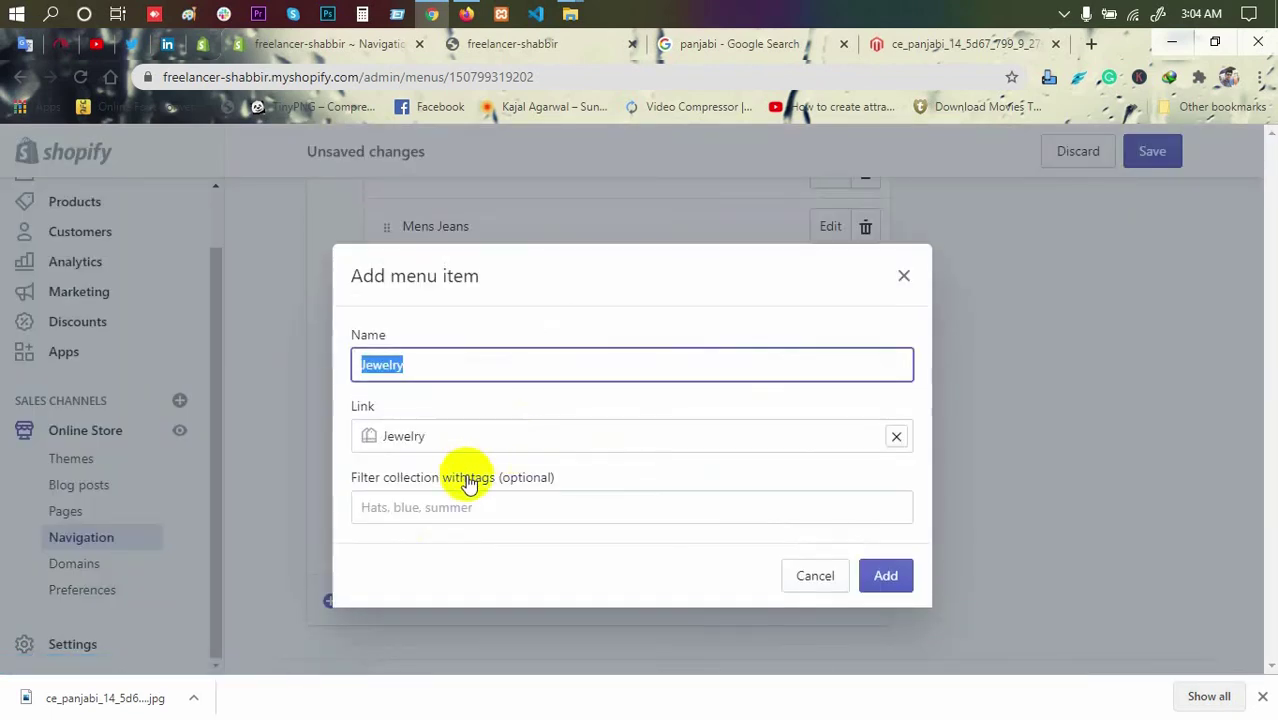
{"action": "left_click", "coordinate": [887, 576]}
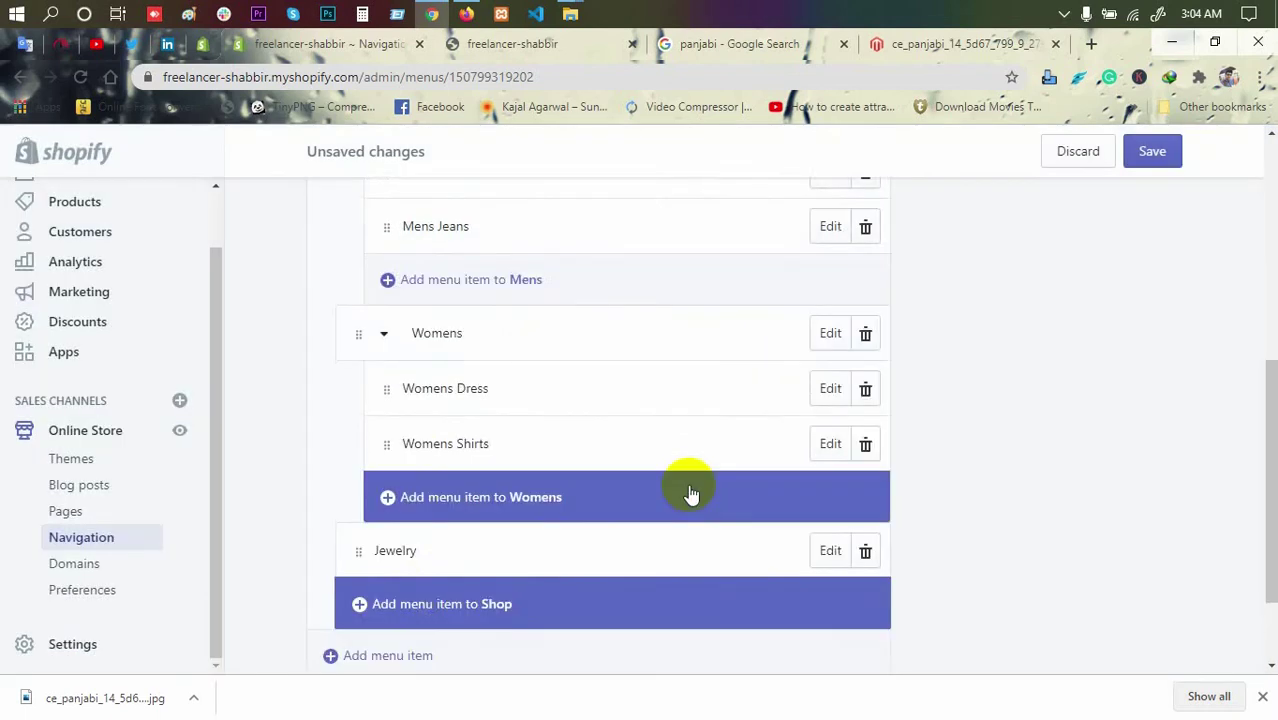
Step: Add a Watch menu item linked to the Watch collection and nest it under Jewelry
{"action": "scroll", "coordinate": [556, 499], "scroll_direction": "down", "scroll_amount": 2}
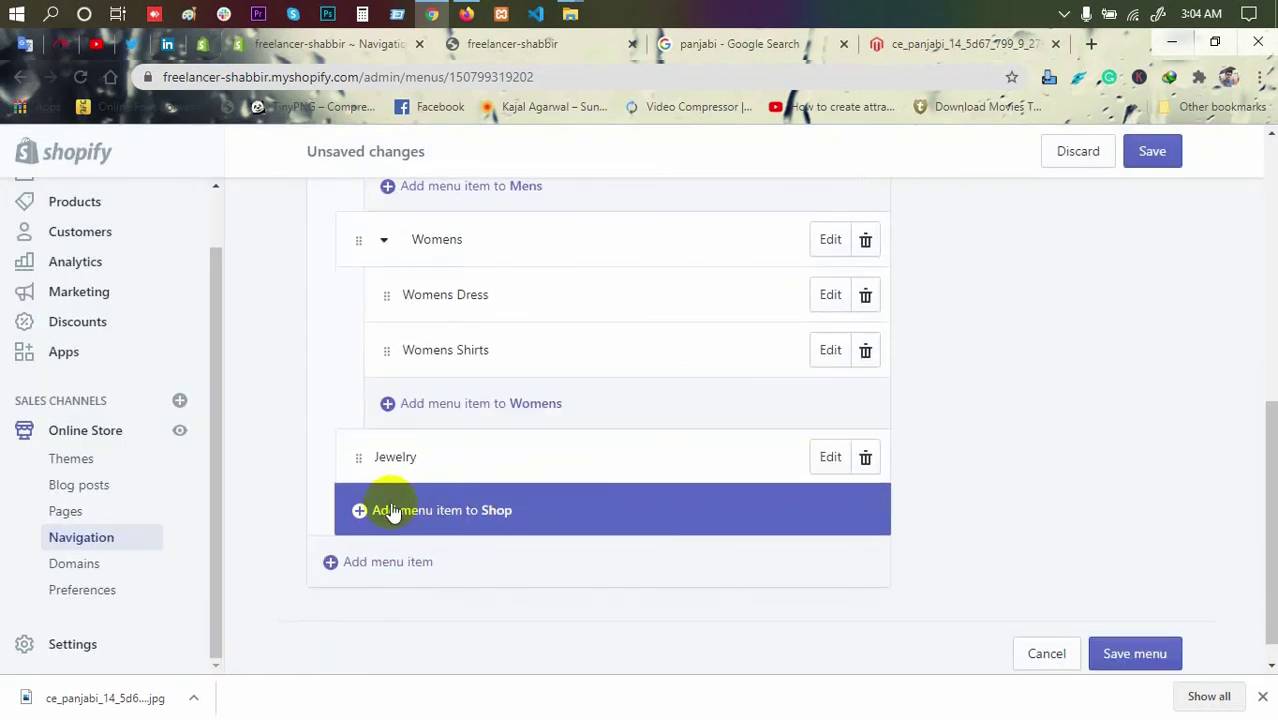
{"action": "left_click", "coordinate": [415, 513]}
{"action": "left_click", "coordinate": [465, 471]}
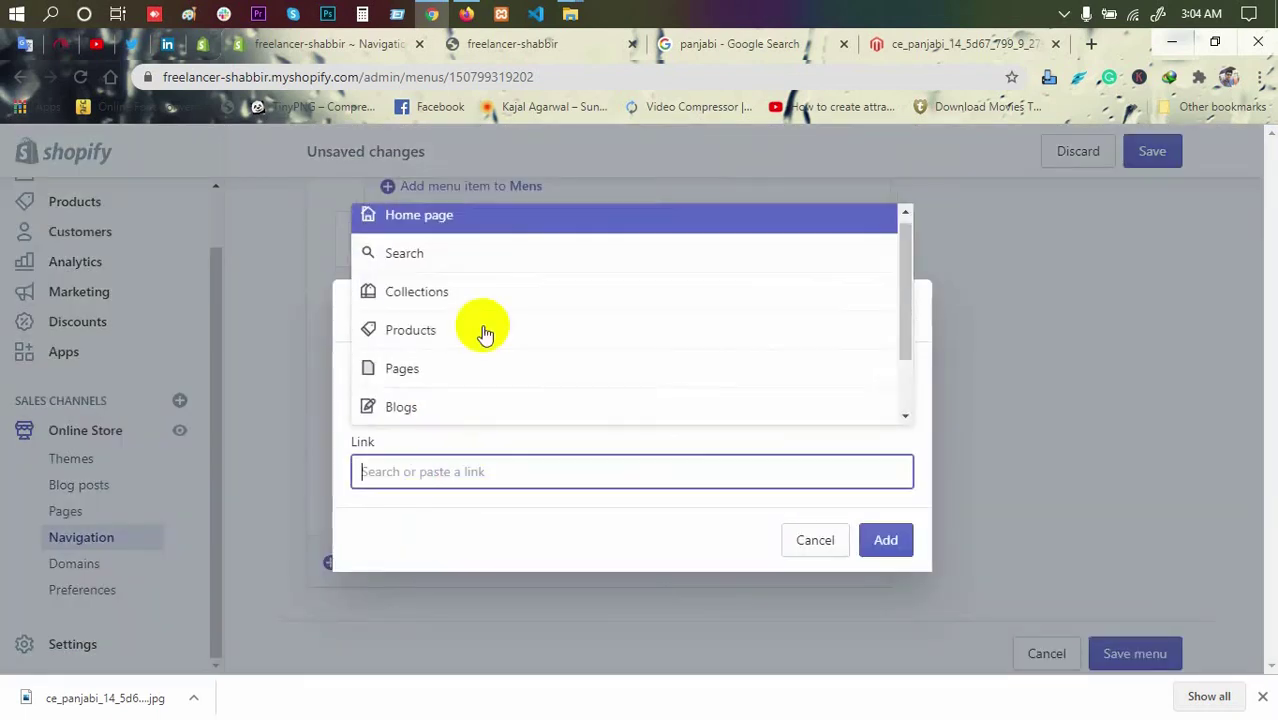
{"action": "left_click", "coordinate": [485, 305]}
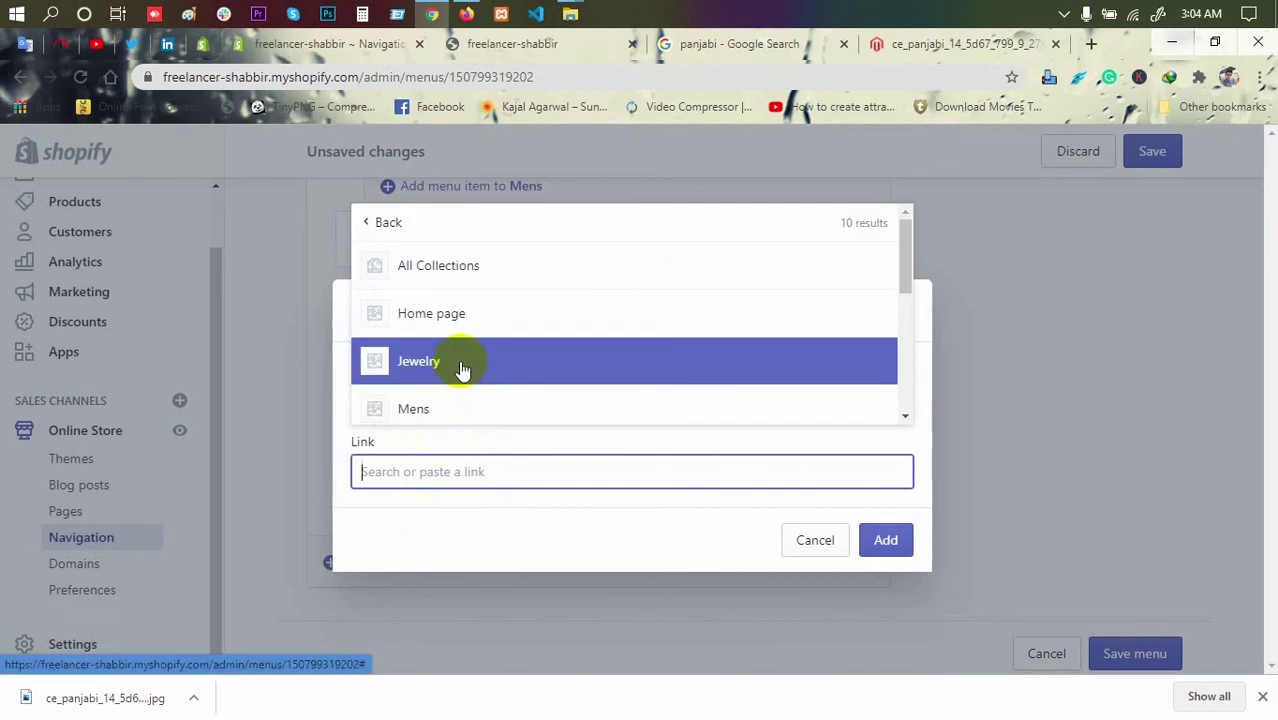
{"action": "scroll", "coordinate": [465, 358], "scroll_direction": "down", "scroll_amount": 2}
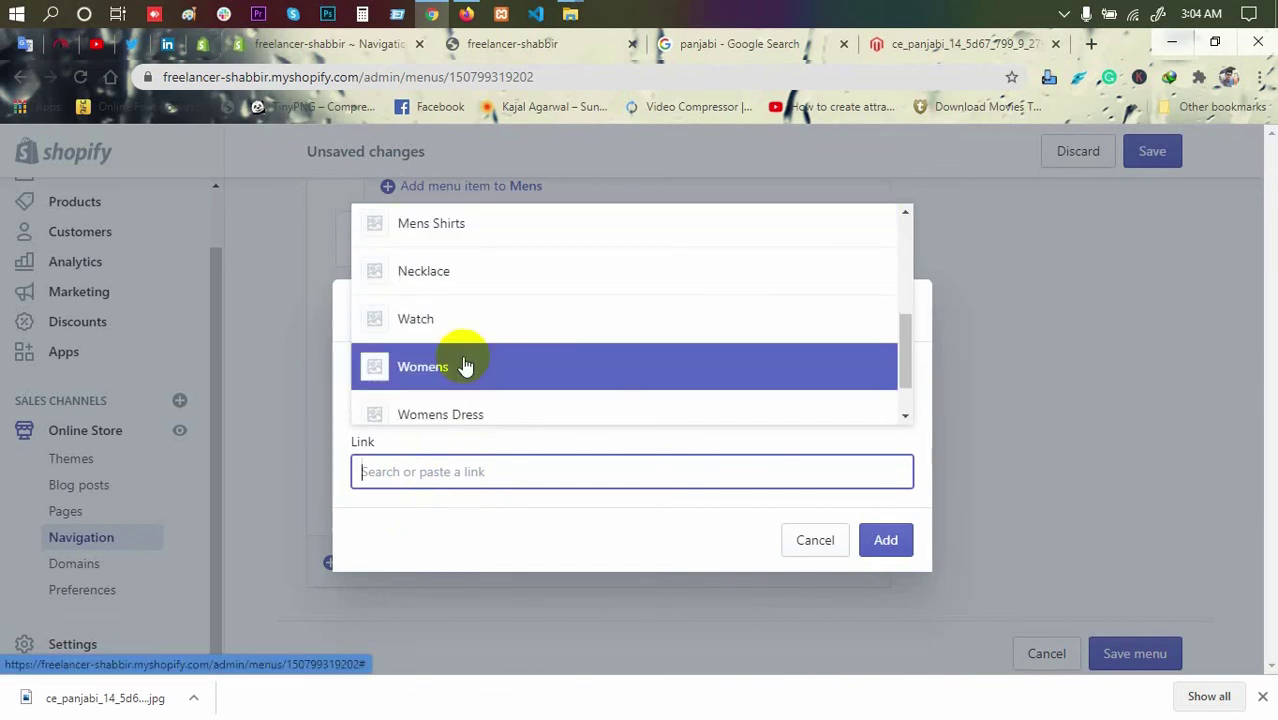
{"action": "left_click", "coordinate": [465, 334]}
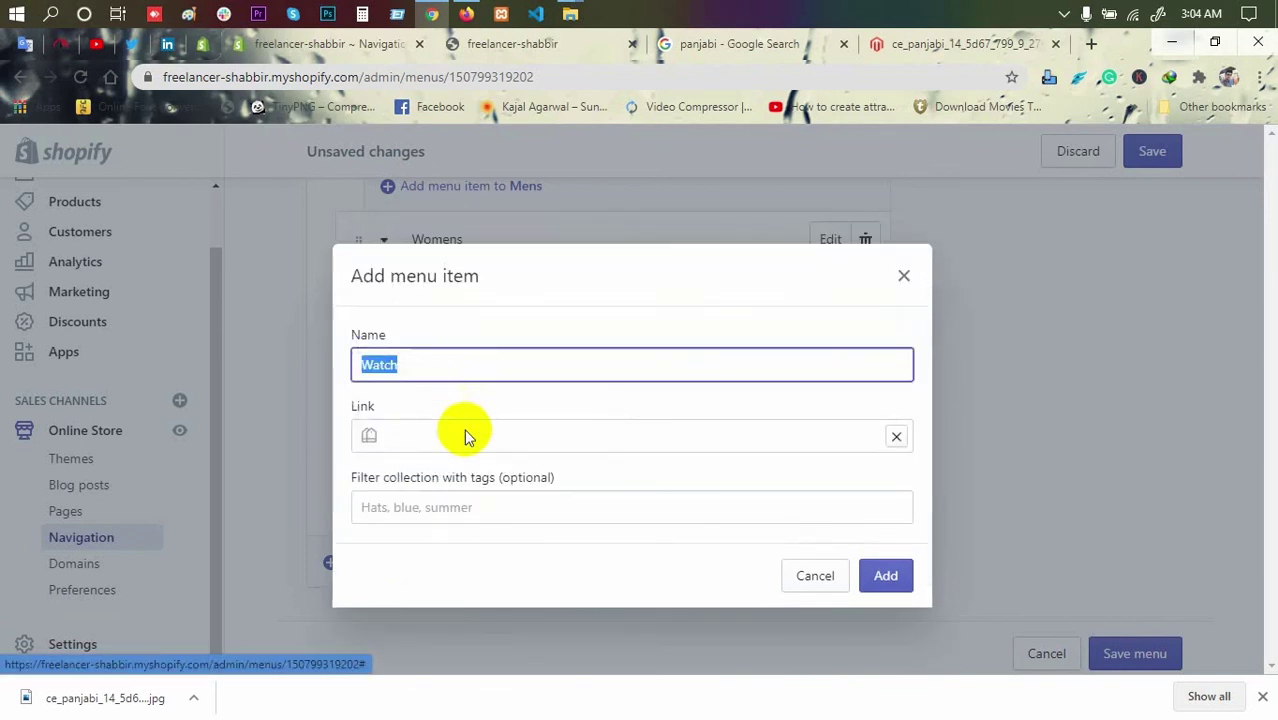
{"action": "left_click", "coordinate": [885, 578]}
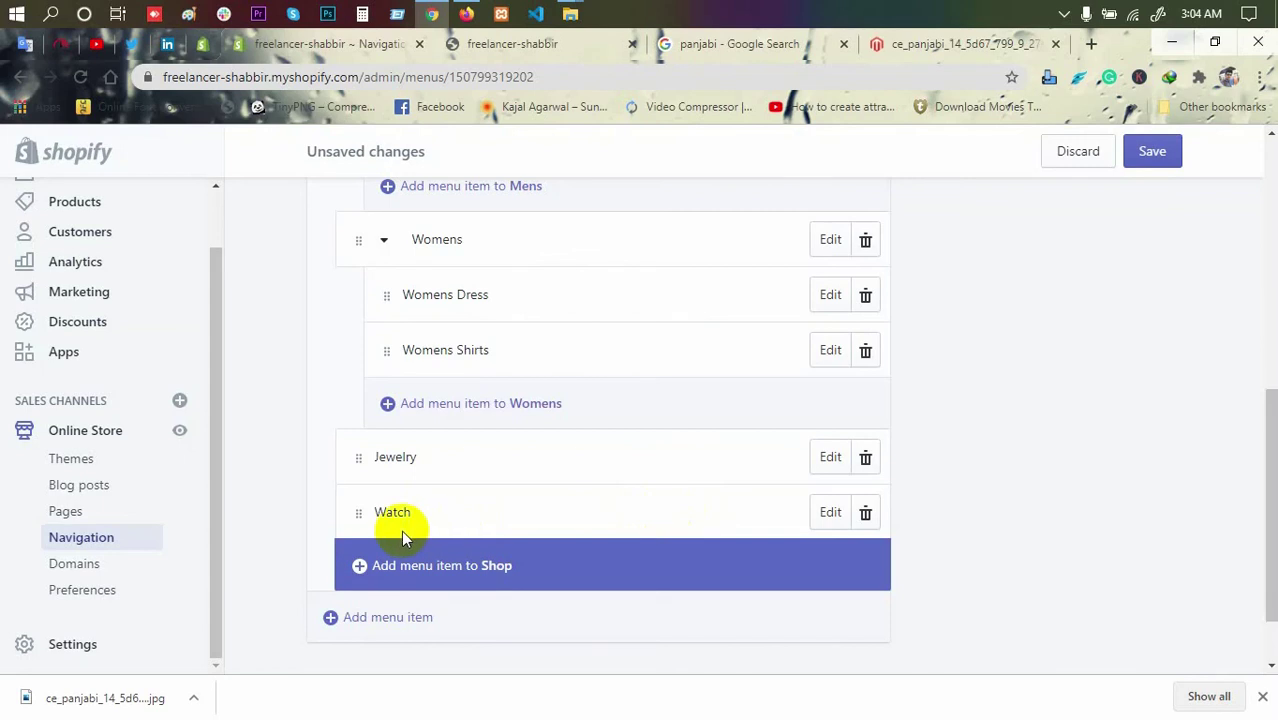
{"action": "left_click_drag", "start_coordinate": [356, 514], "coordinate": [391, 516]}
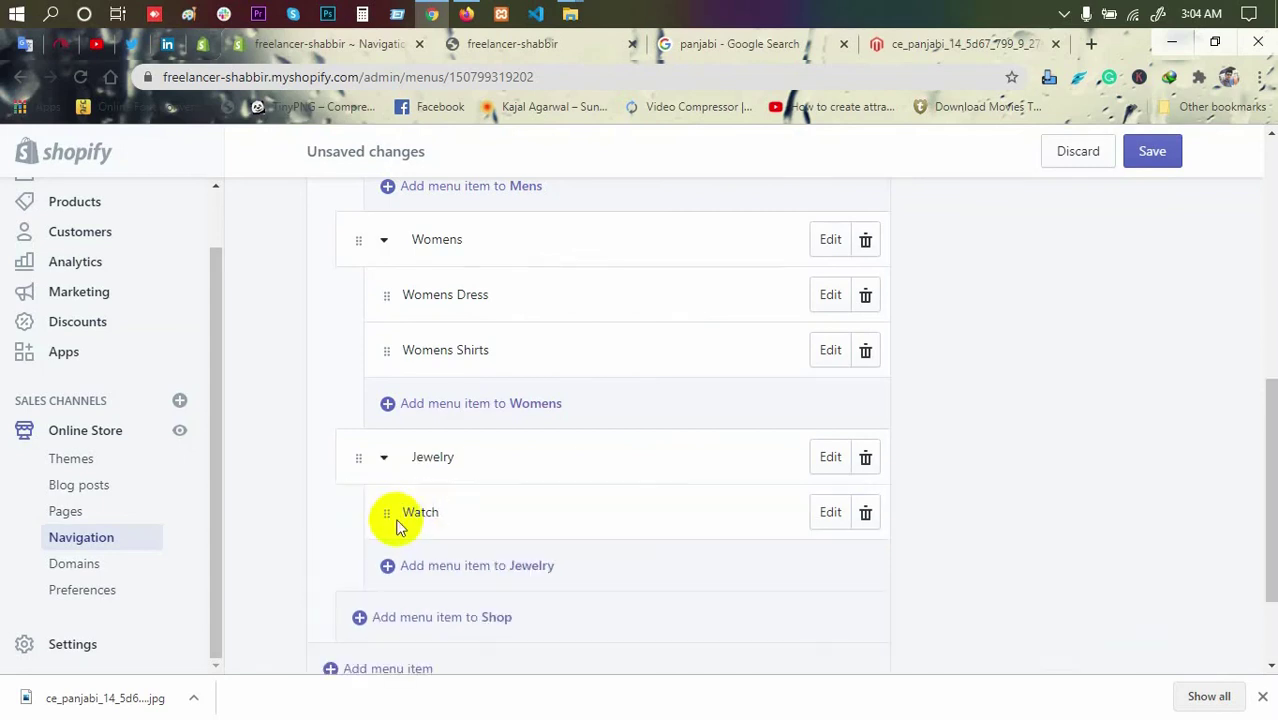
Step: Add a Necklace menu item under Jewelry, linked to the Necklace collection, without a tag filter
{"action": "left_click", "coordinate": [514, 582]}
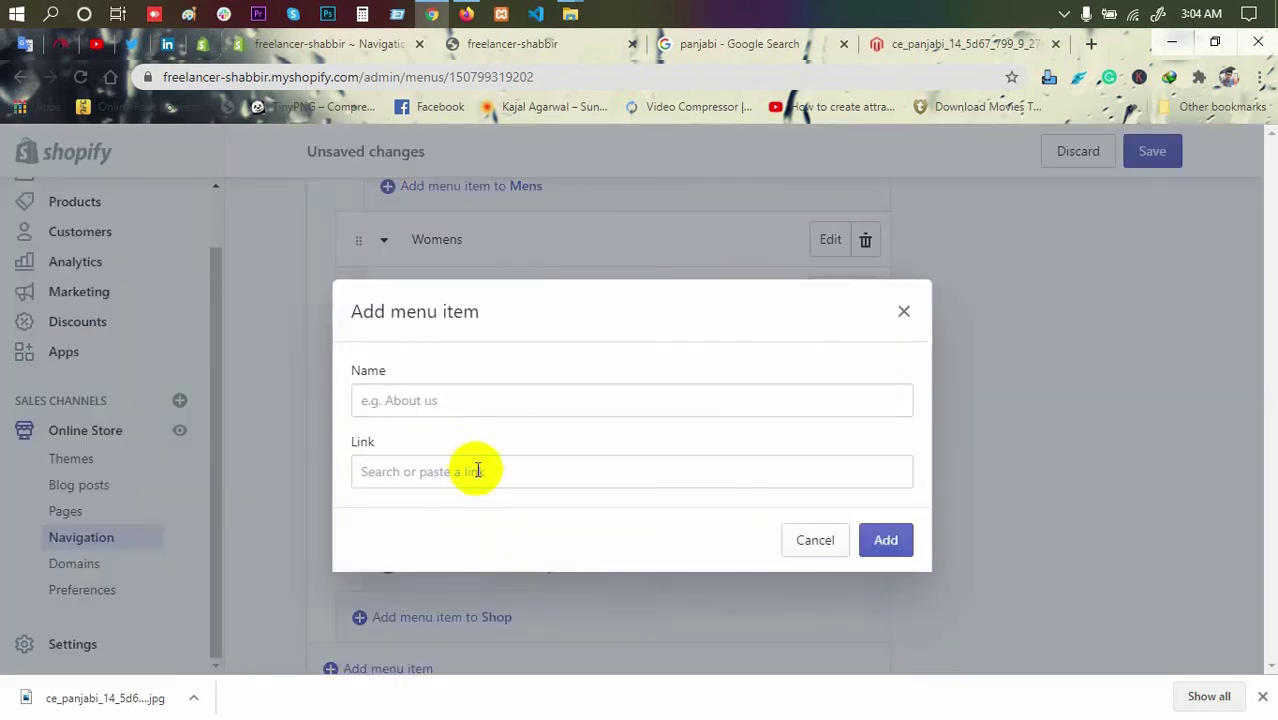
{"action": "left_click", "coordinate": [477, 470]}
{"action": "left_click", "coordinate": [496, 303]}
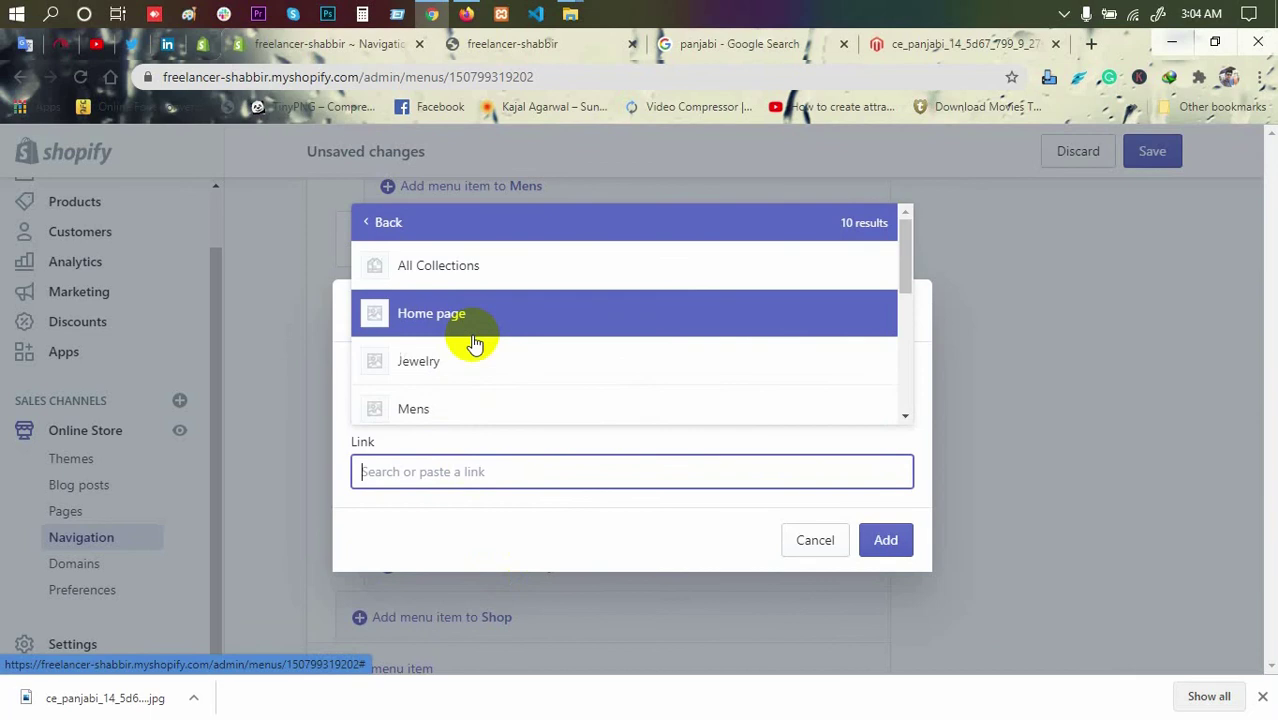
{"action": "scroll", "coordinate": [470, 355], "scroll_direction": "down", "scroll_amount": 3}
{"action": "scroll", "coordinate": [474, 287], "scroll_direction": "up", "scroll_amount": 1}
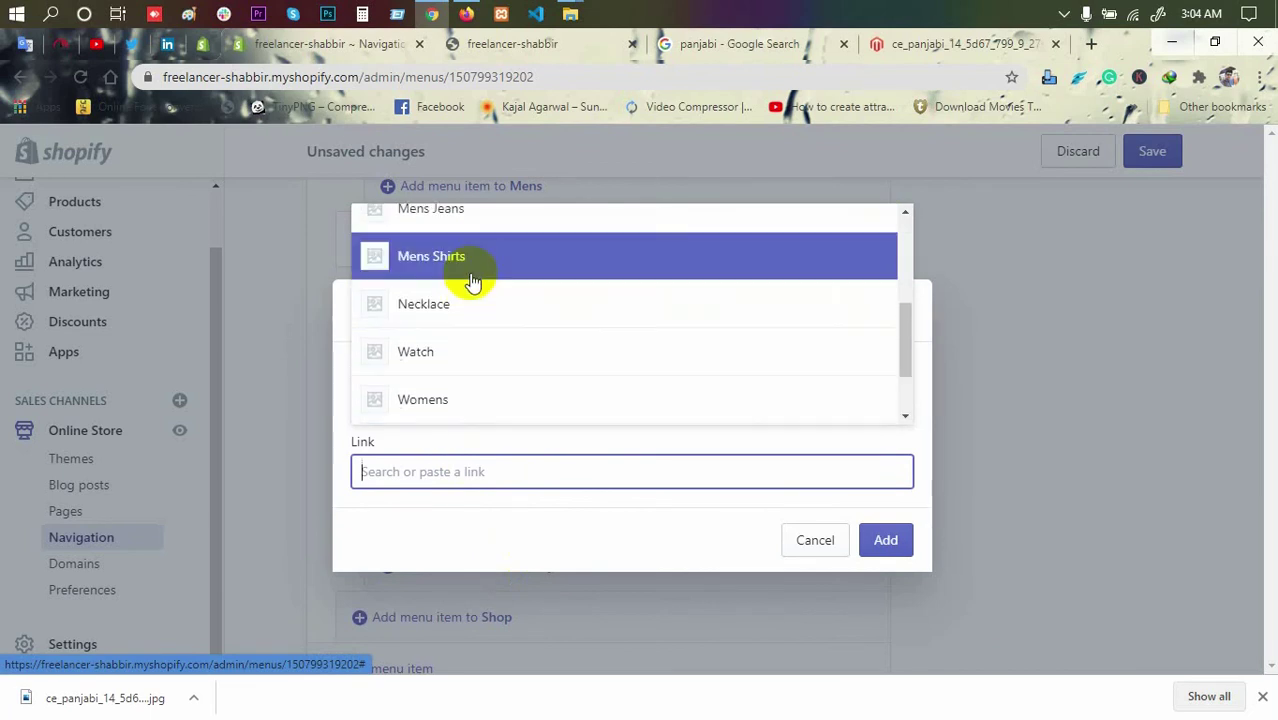
{"action": "left_click", "coordinate": [457, 308]}
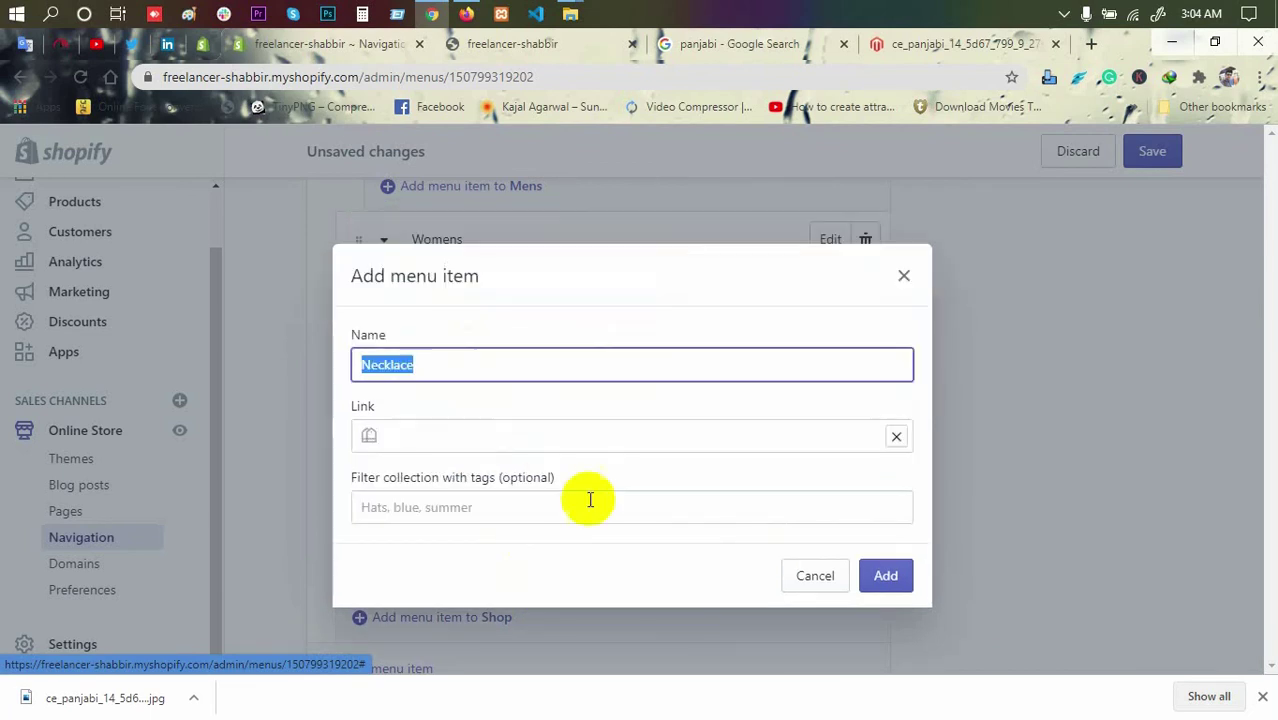
{"action": "left_click", "coordinate": [876, 573]}
{"action": "scroll", "coordinate": [480, 520], "scroll_direction": "down", "scroll_amount": 2}
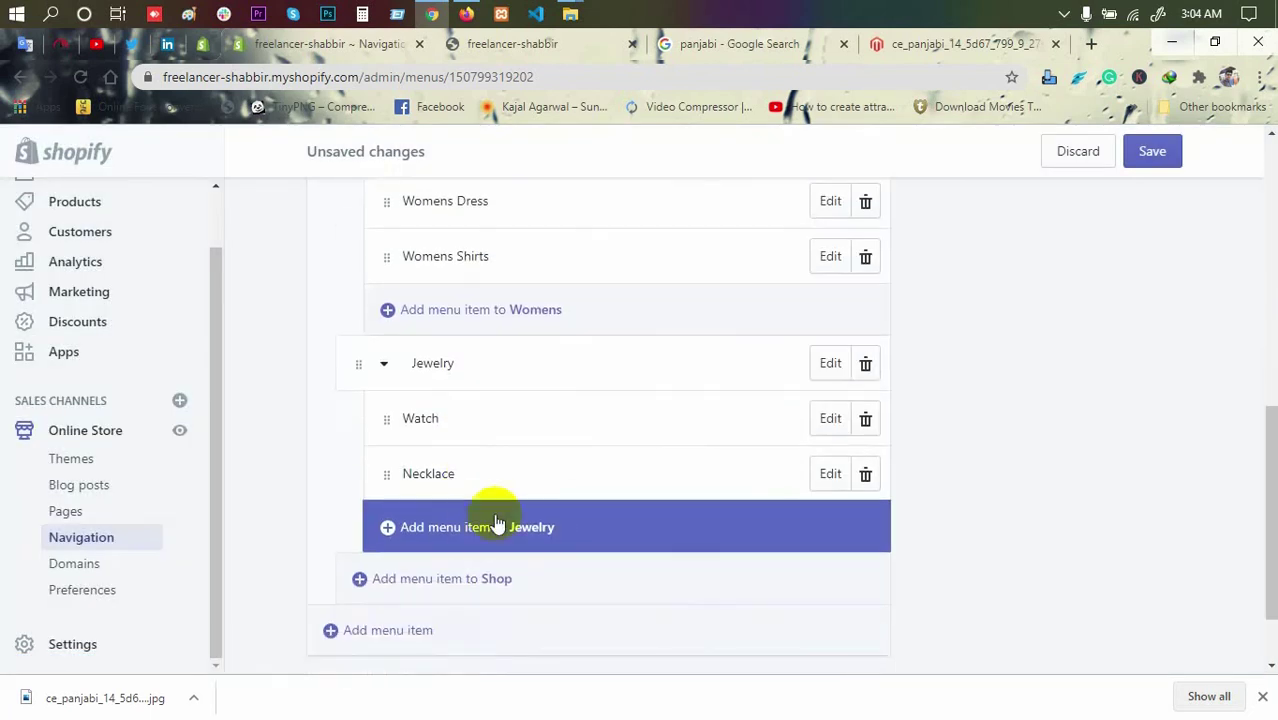
{"action": "left_click", "coordinate": [507, 530]}
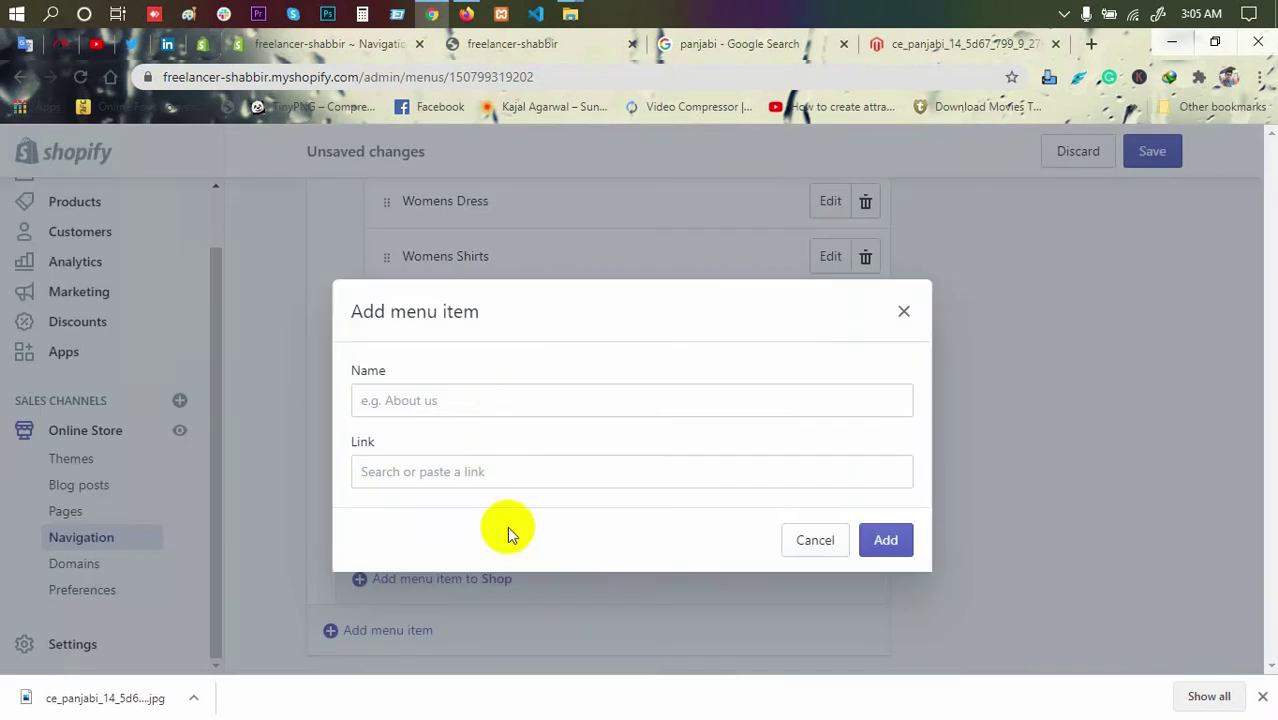
{"action": "left_click", "coordinate": [494, 473]}
{"action": "left_click", "coordinate": [474, 308]}
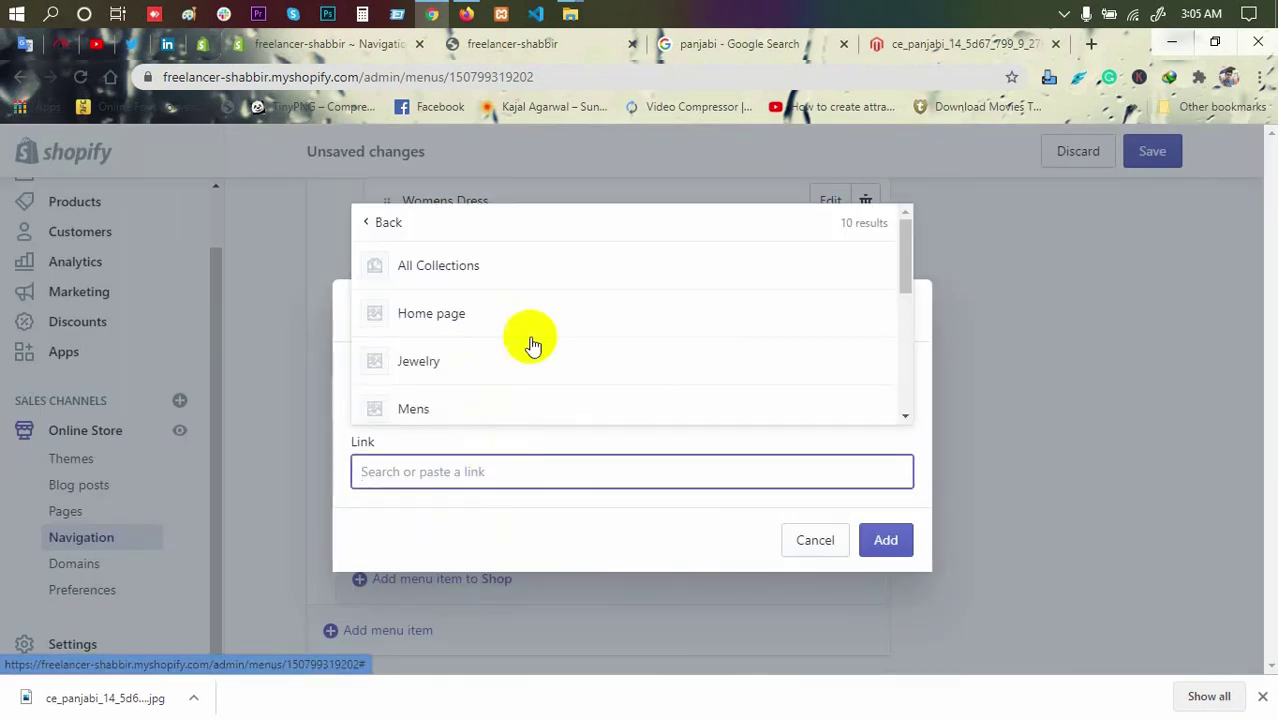
{"action": "scroll", "coordinate": [533, 342], "scroll_direction": "down", "scroll_amount": 3}
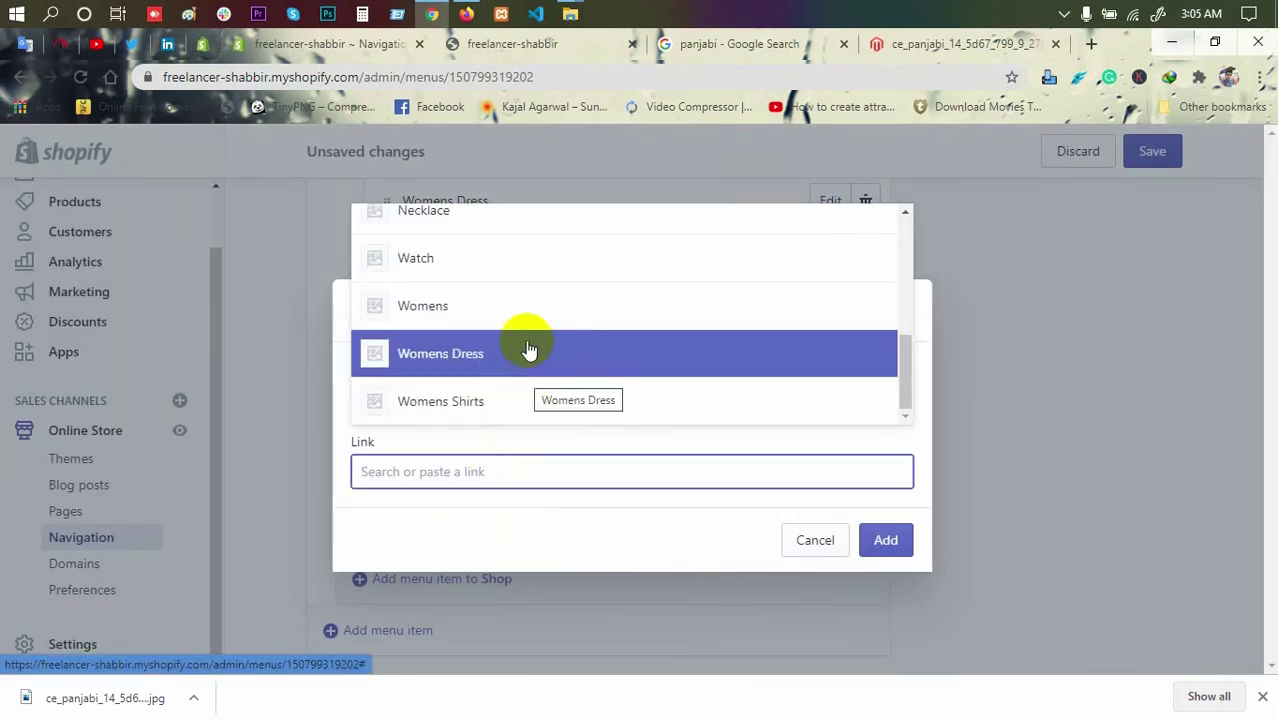
{"action": "scroll", "coordinate": [532, 330], "scroll_direction": "up", "scroll_amount": 5}
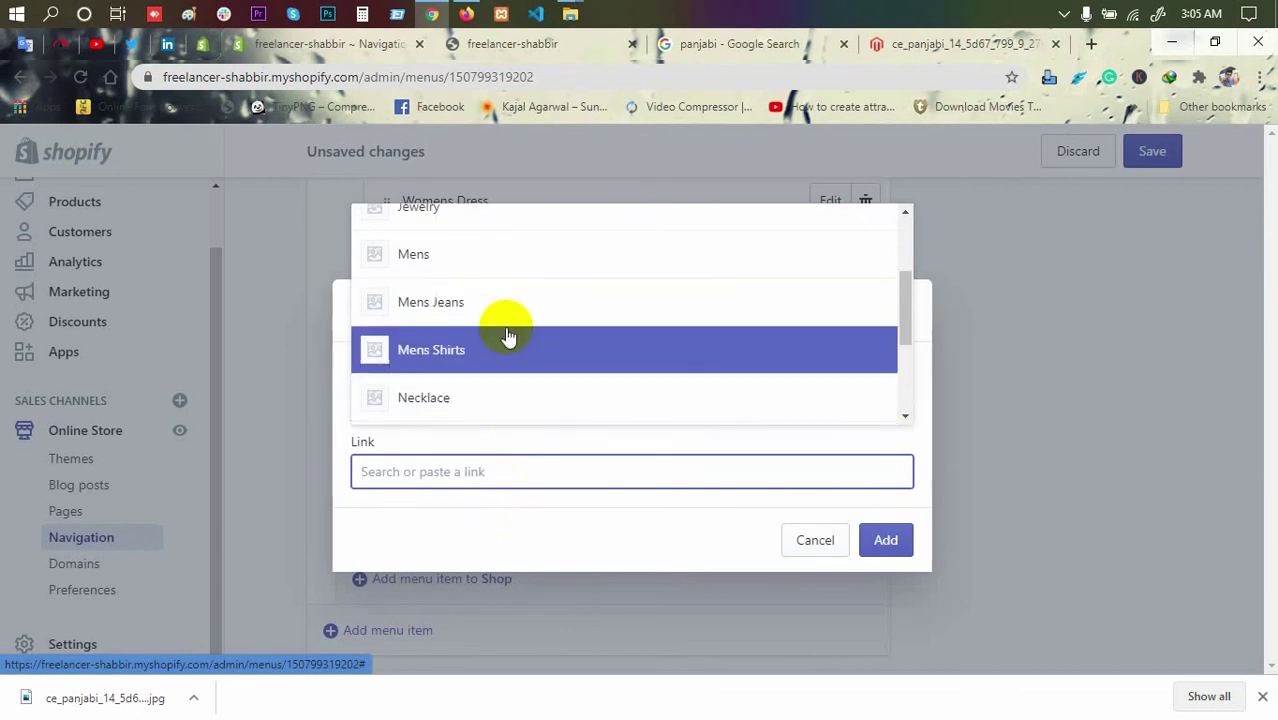
{"action": "scroll", "coordinate": [504, 338], "scroll_direction": "up", "scroll_amount": 1}
{"action": "scroll", "coordinate": [500, 340], "scroll_direction": "down", "scroll_amount": 6}
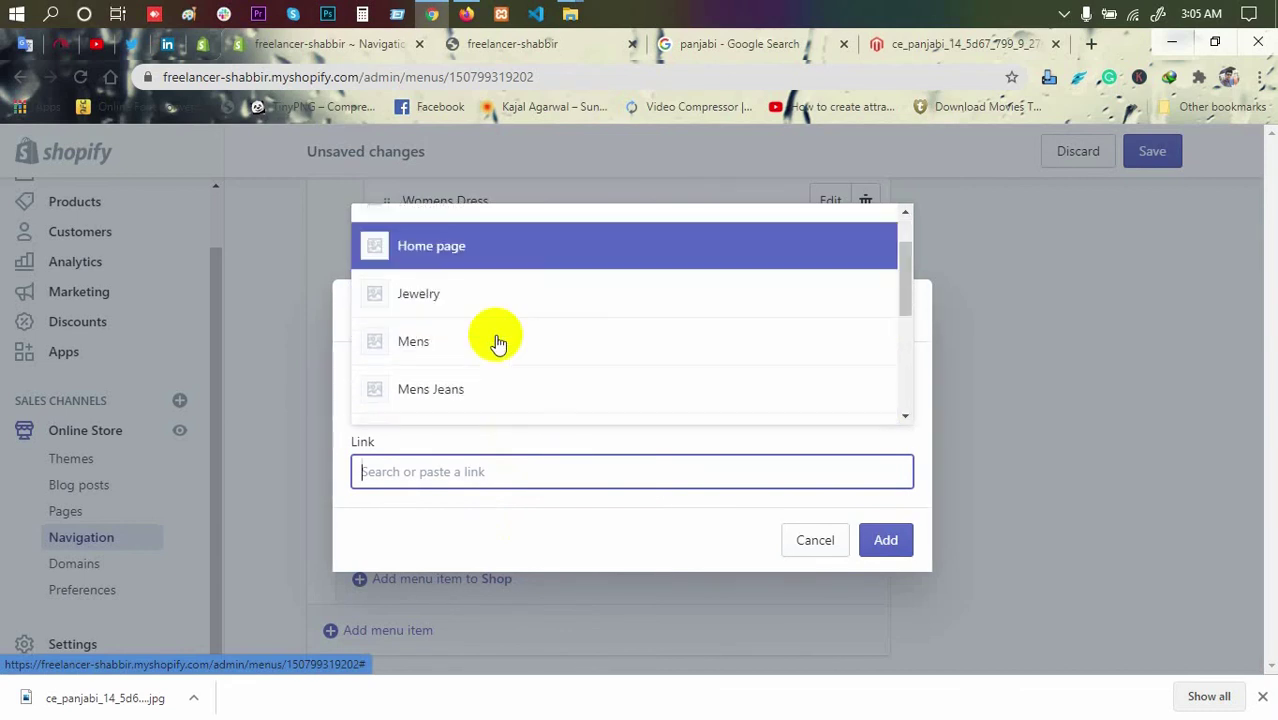
{"action": "scroll", "coordinate": [500, 372], "scroll_direction": "up", "scroll_amount": 6}
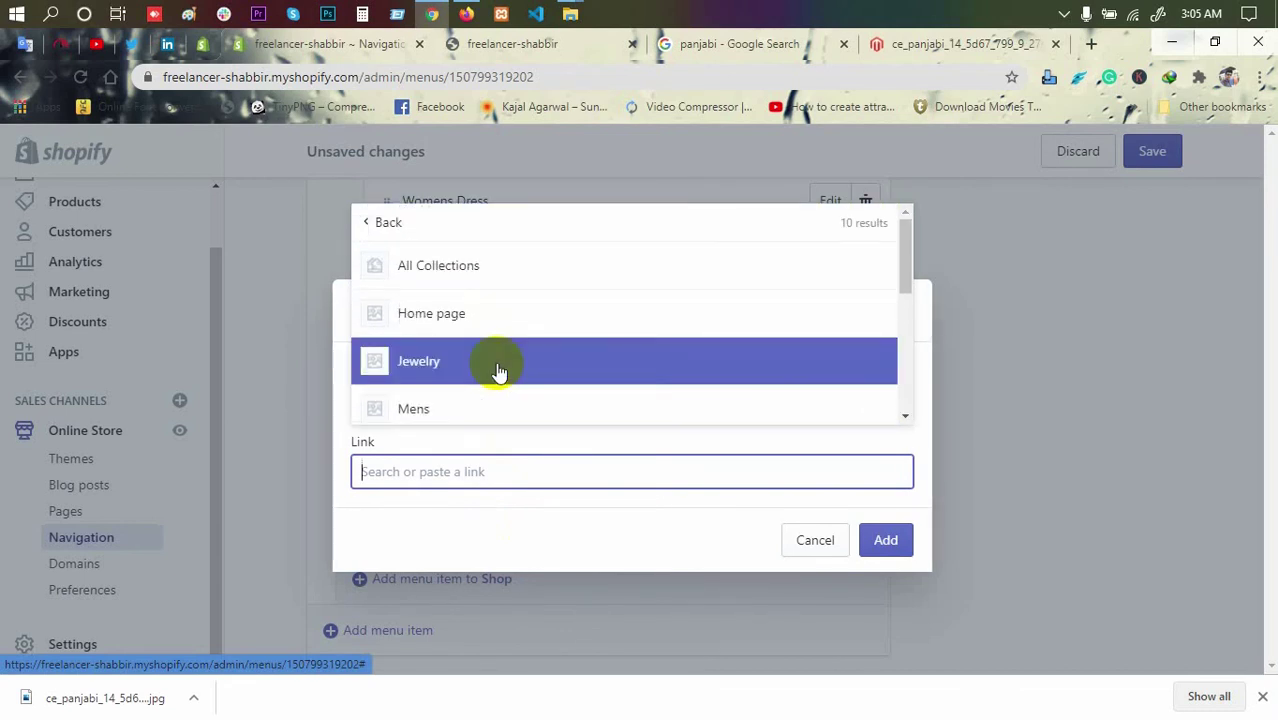
{"action": "left_click", "coordinate": [818, 545]}
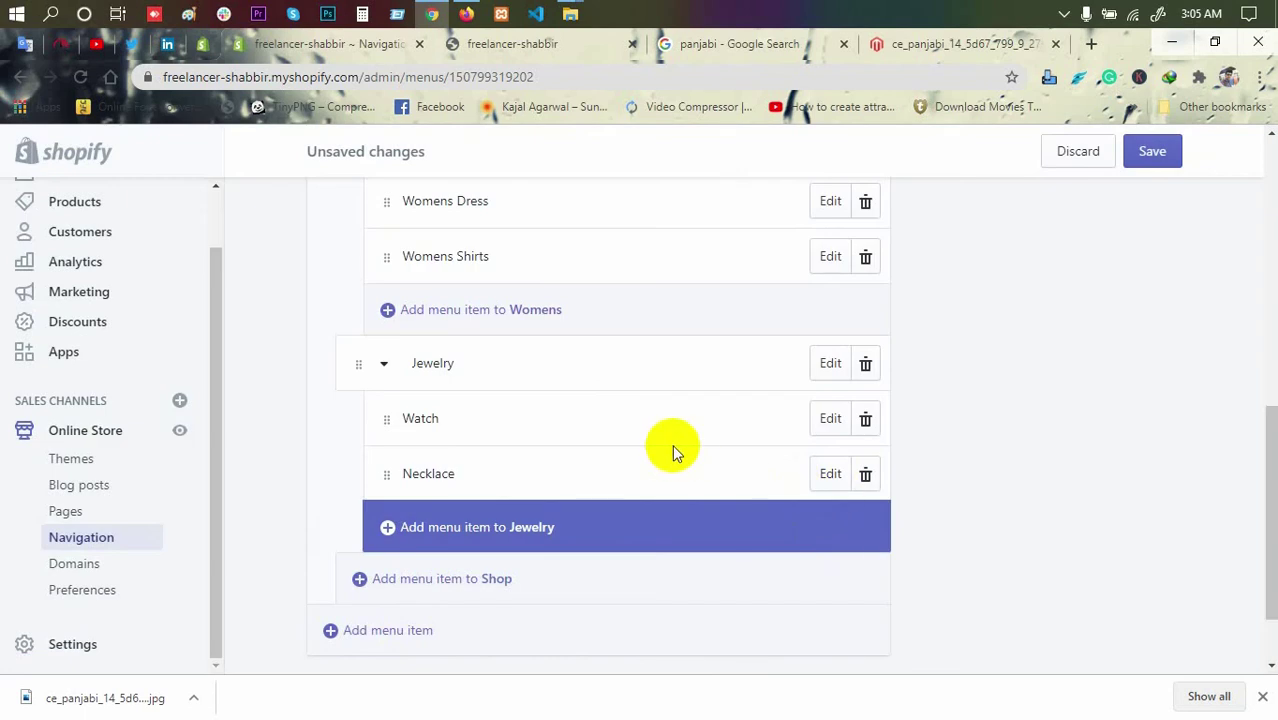
Step: Save the main menu and reload the storefront's home page
{"action": "scroll", "coordinate": [674, 440], "scroll_direction": "down", "scroll_amount": 1}
{"action": "left_click", "coordinate": [1150, 628]}
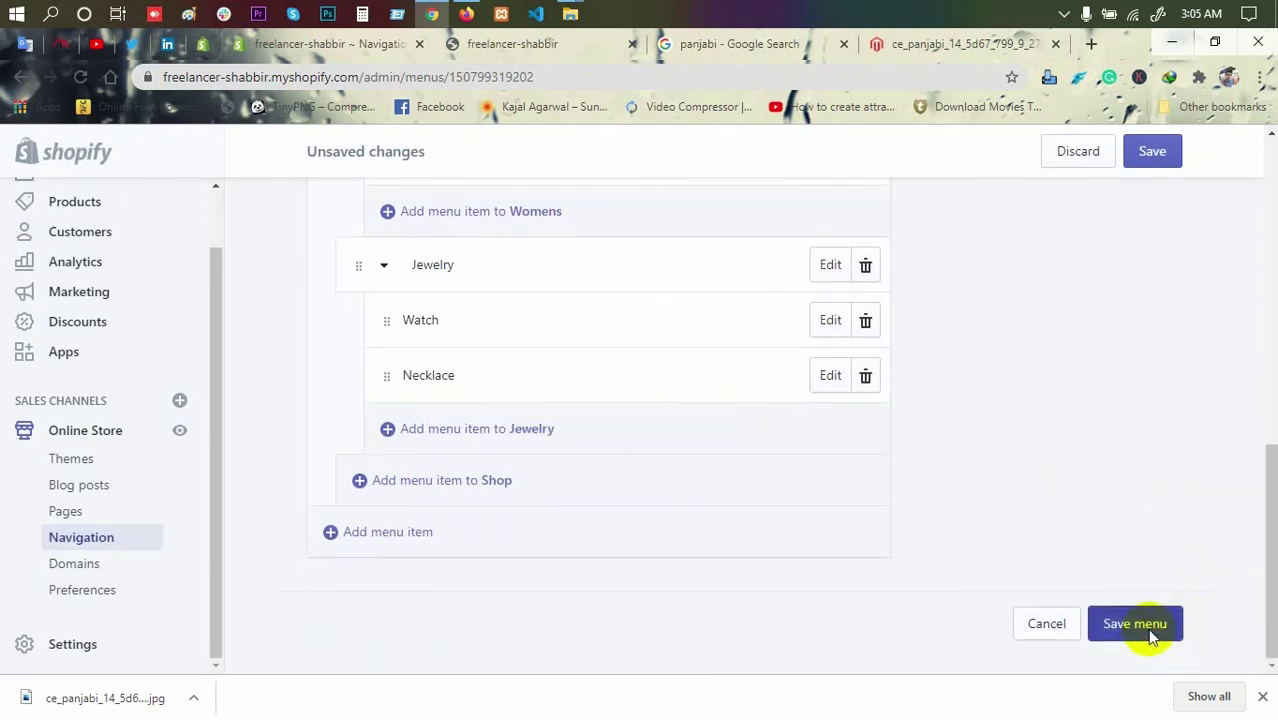
{"action": "left_click", "coordinate": [509, 44]}
{"action": "right_click", "coordinate": [338, 262]}
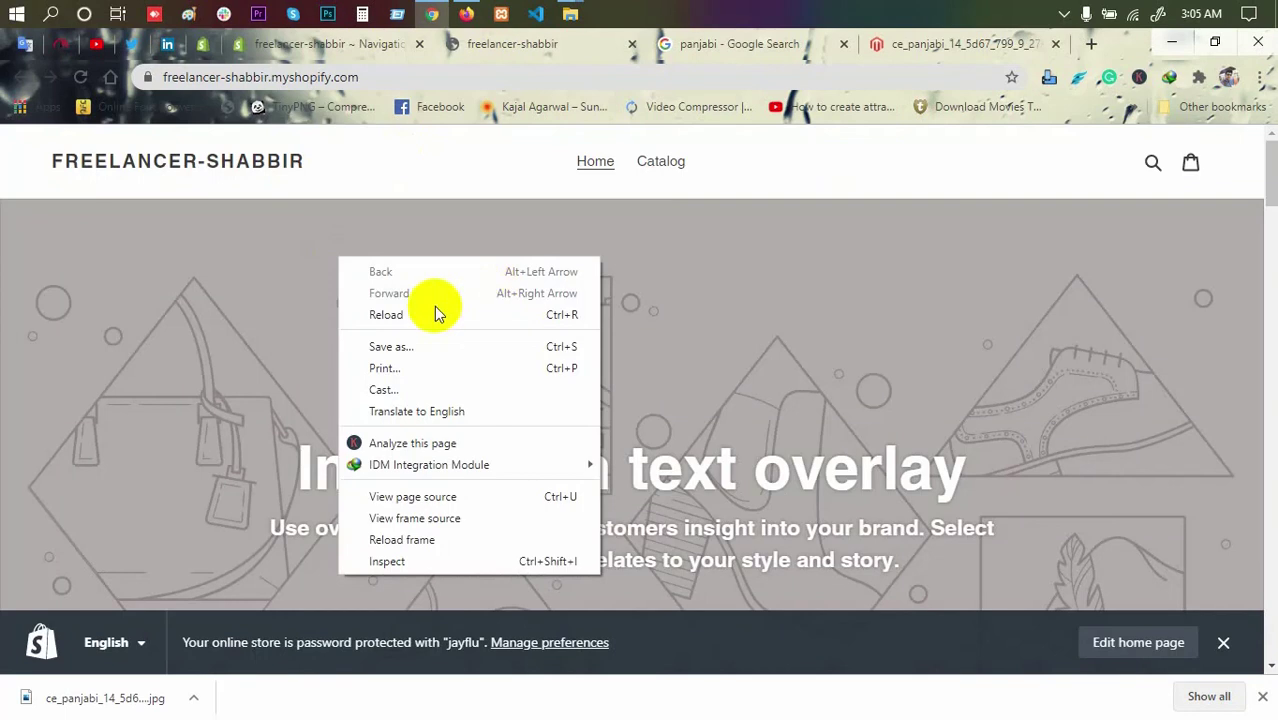
{"action": "left_click", "coordinate": [434, 309]}
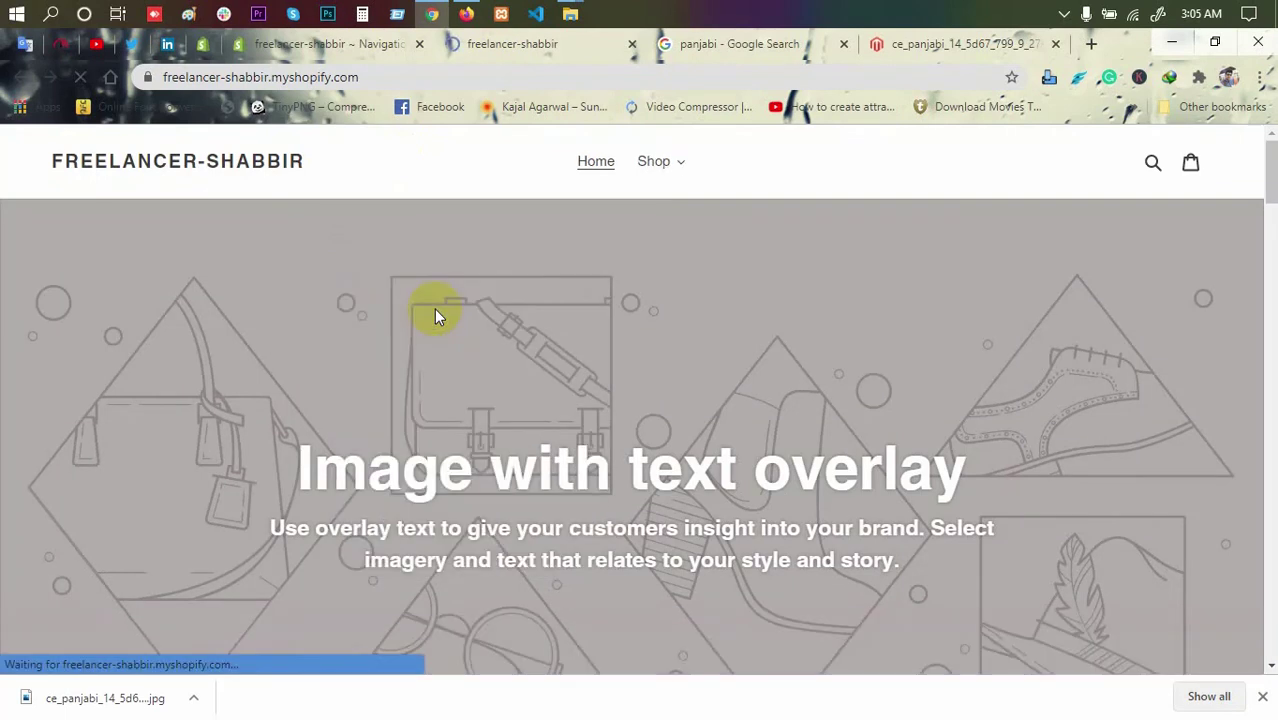
Step: Open the Necklace collection from the storefront's Shop menu and look through its products
{"action": "left_click", "coordinate": [678, 166]}
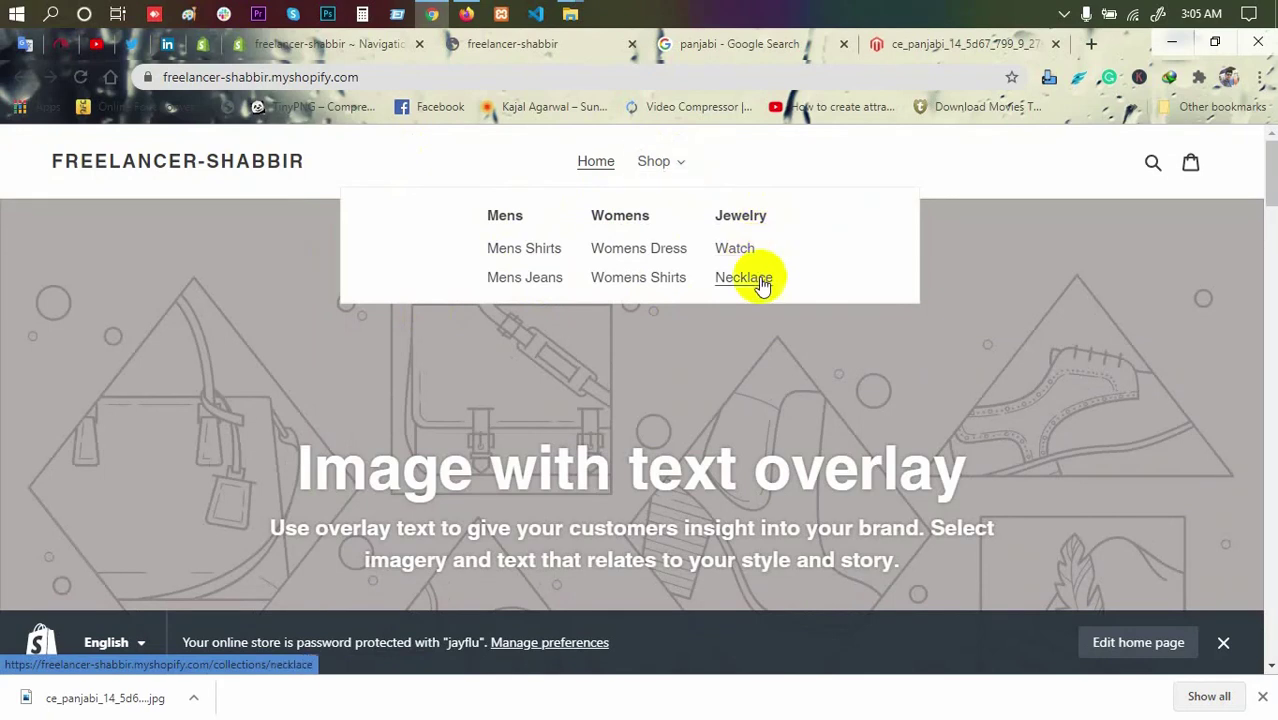
{"action": "left_click", "coordinate": [744, 278]}
{"action": "scroll", "coordinate": [762, 282], "scroll_direction": "down", "scroll_amount": 4}
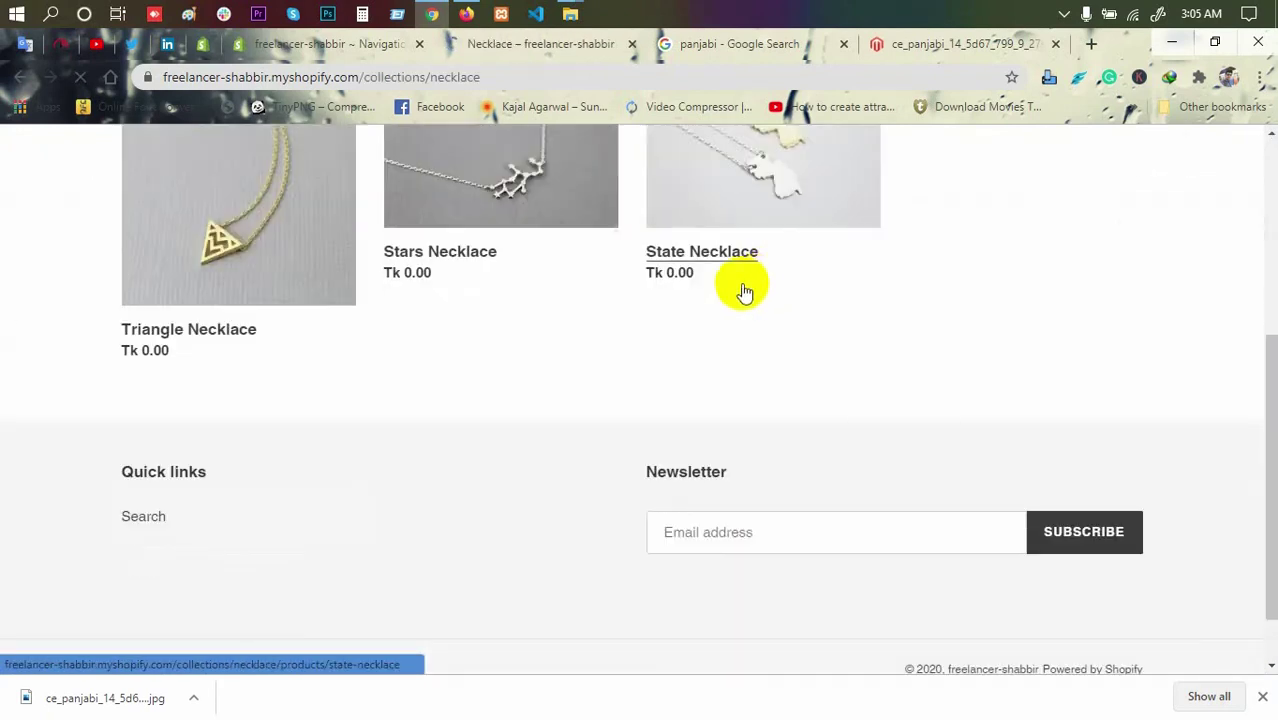
{"action": "scroll", "coordinate": [745, 292], "scroll_direction": "up", "scroll_amount": 5}
Step: Check the products of the Watch collection through the storefront's Shop menu and return to the main menu's admin page
{"action": "left_click", "coordinate": [665, 162]}
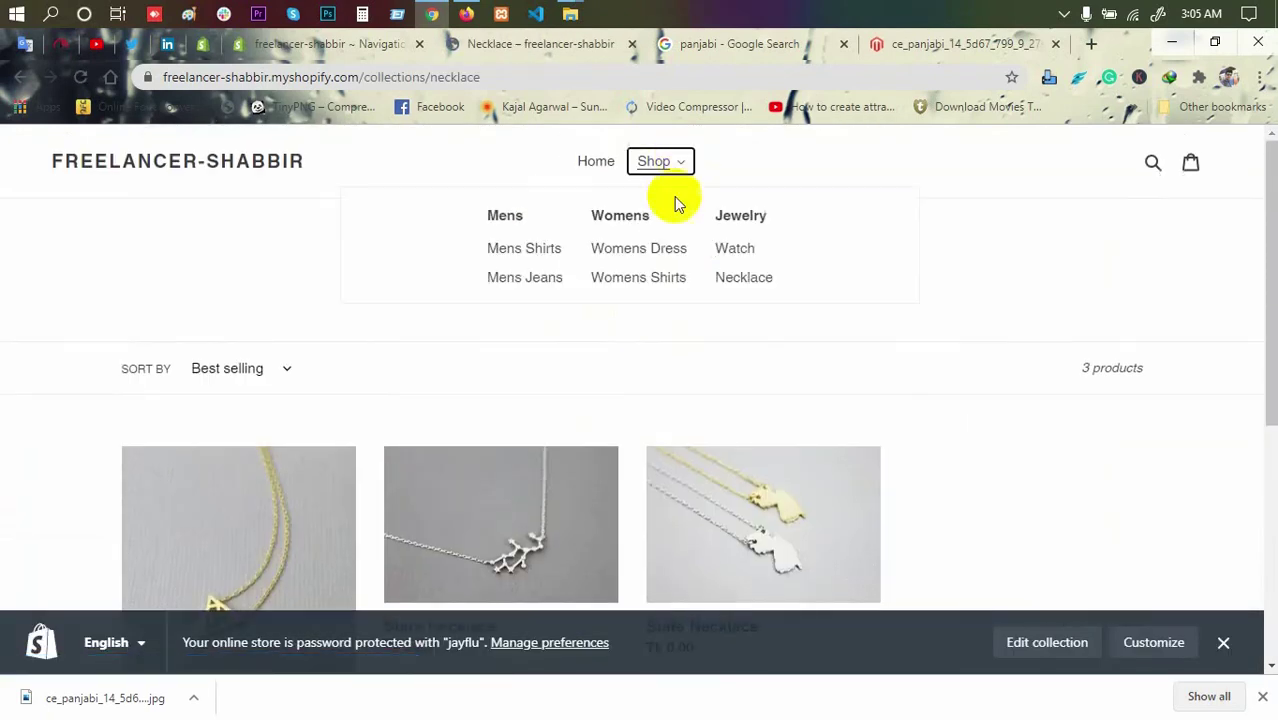
{"action": "left_click", "coordinate": [745, 248]}
{"action": "scroll", "coordinate": [693, 285], "scroll_direction": "down", "scroll_amount": 3}
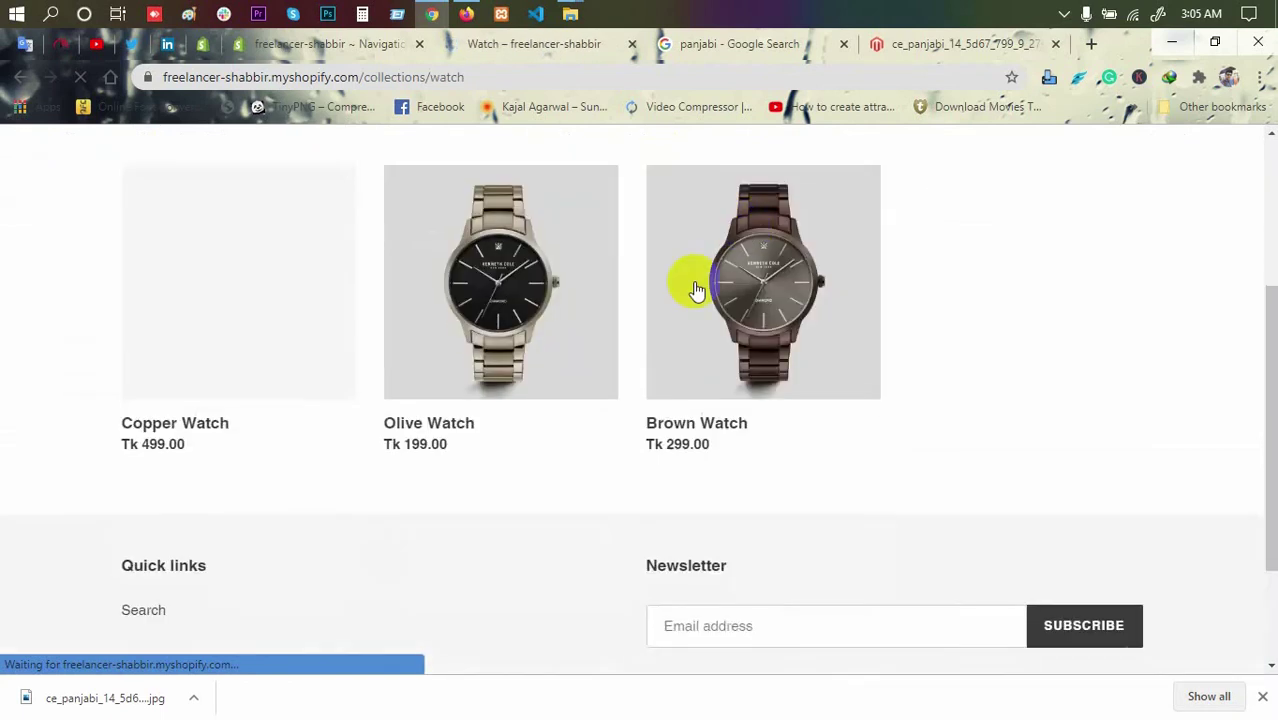
{"action": "scroll", "coordinate": [668, 305], "scroll_direction": "up", "scroll_amount": 2}
{"action": "scroll", "coordinate": [684, 288], "scroll_direction": "up", "scroll_amount": 1}
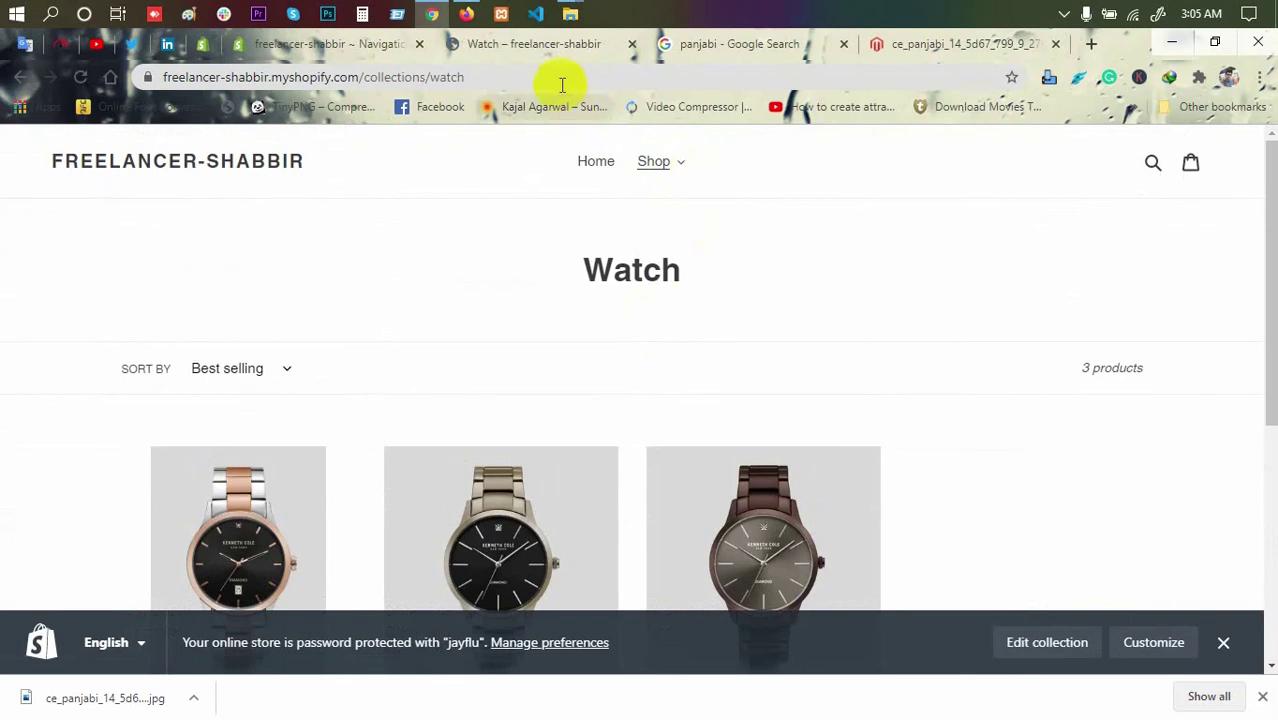
{"action": "left_click", "coordinate": [382, 46]}
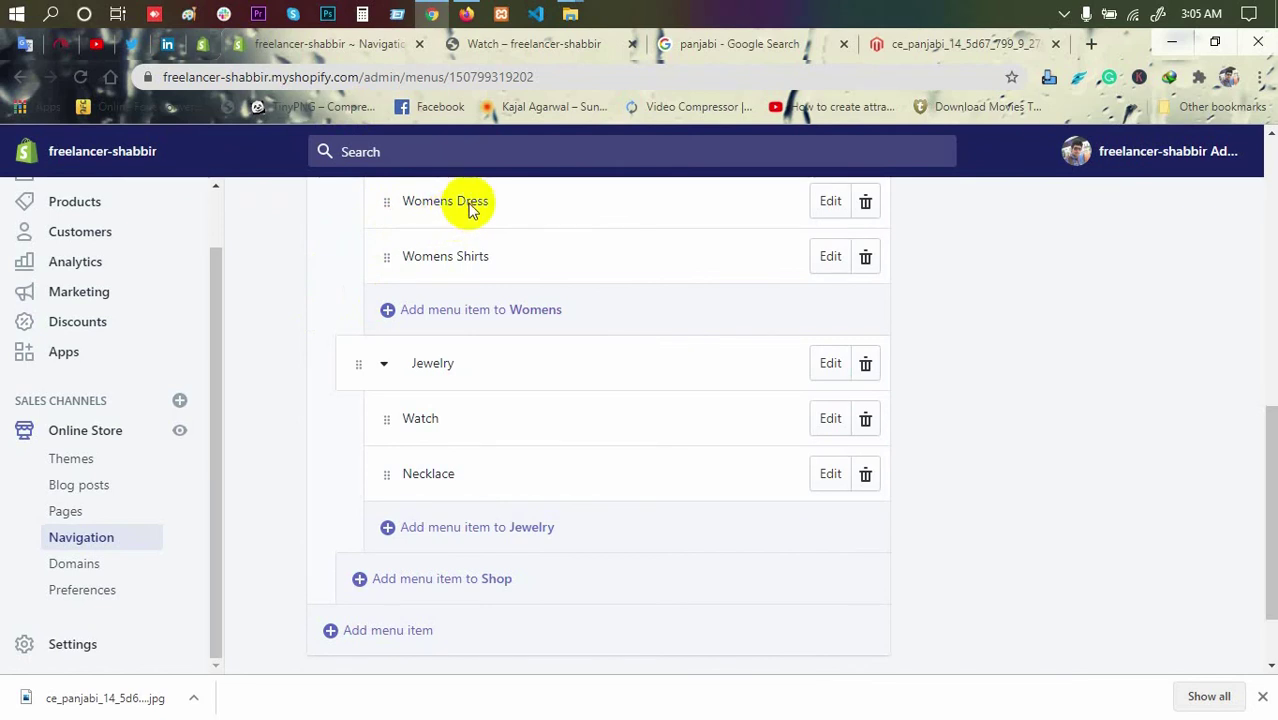
{"action": "scroll", "coordinate": [626, 475], "scroll_direction": "up", "scroll_amount": 6}
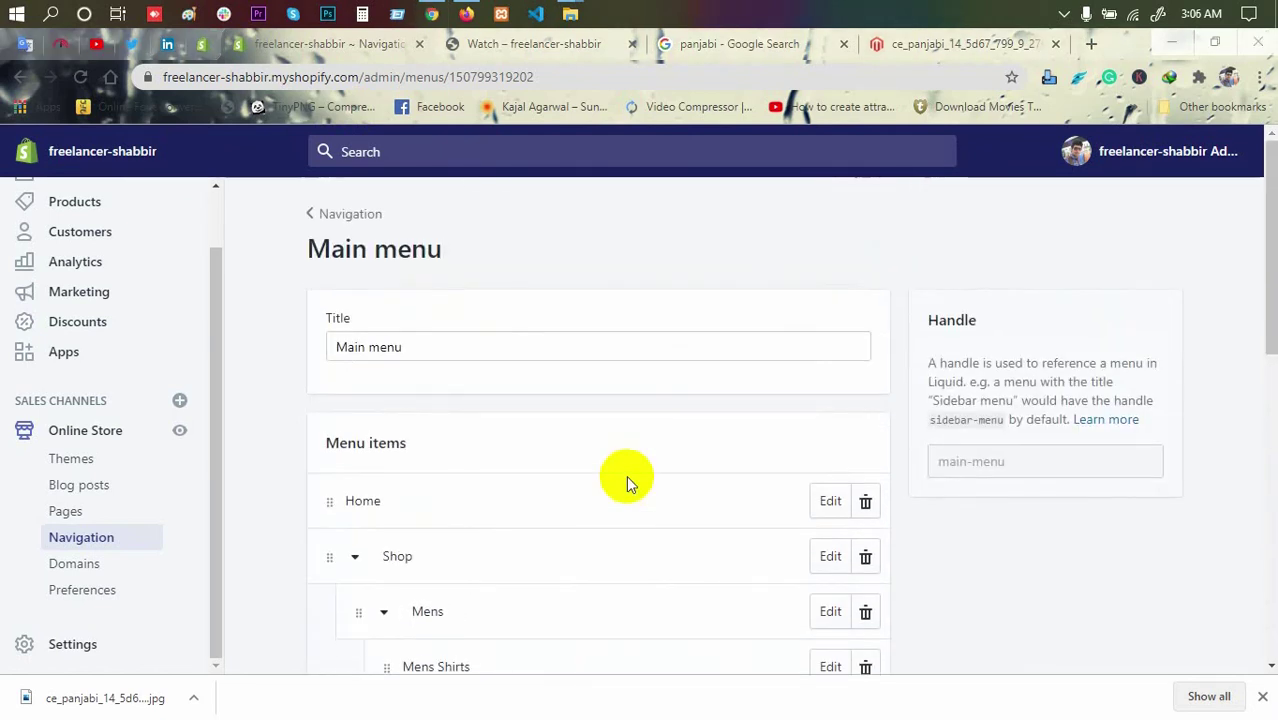